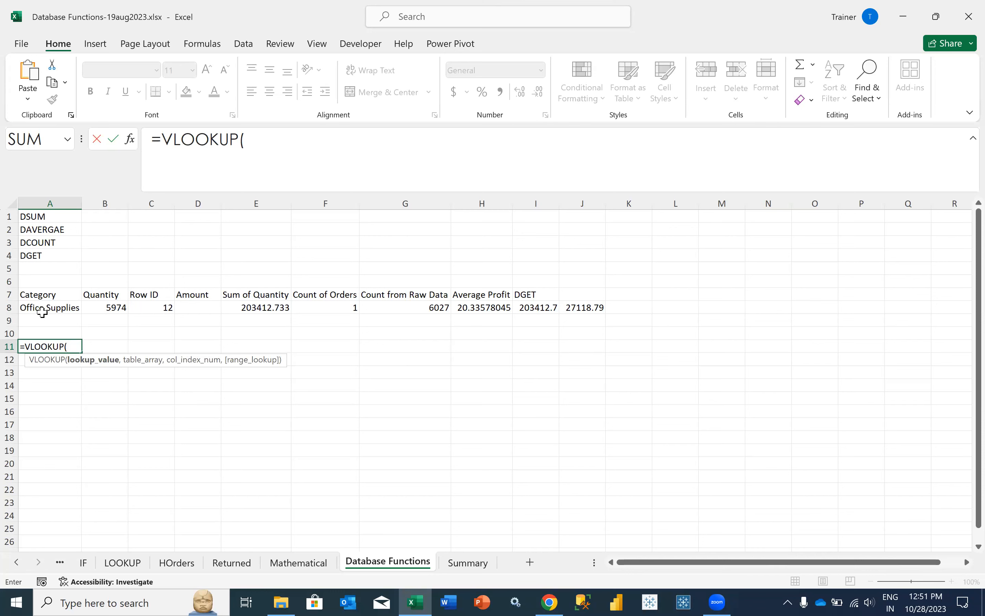
- Erase the half-typed =VLOOKUP( from cell A11 so it is empty, then reselect A1 and A9
key("BackSpace")
key("BackSpace")
key("BackSpace")
key("BackSpace")
key("BackSpace")
key("BackSpace")
key("BackSpace")
key("BackSpace")
key("BackSpace")
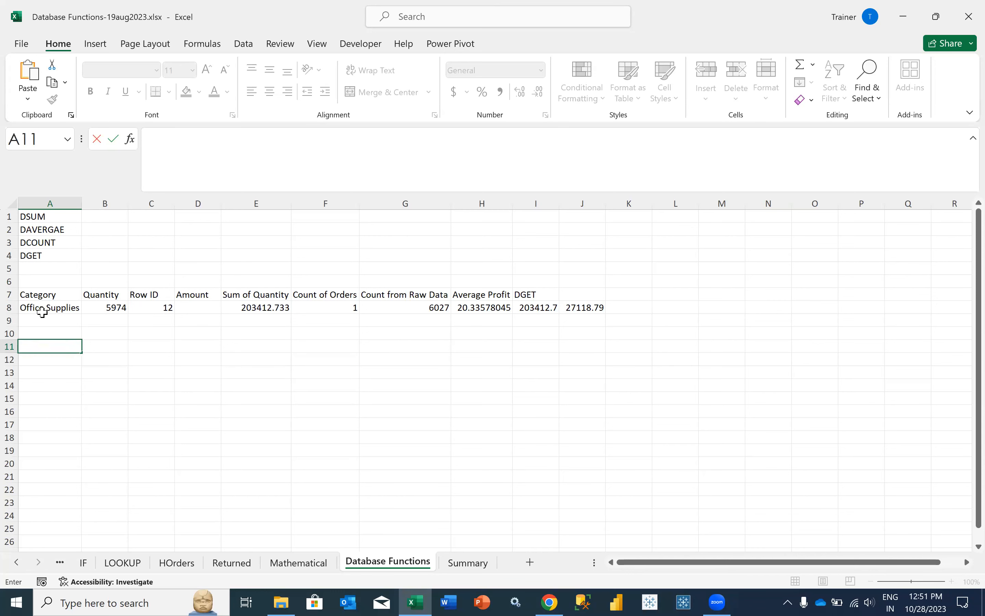
key("Return")
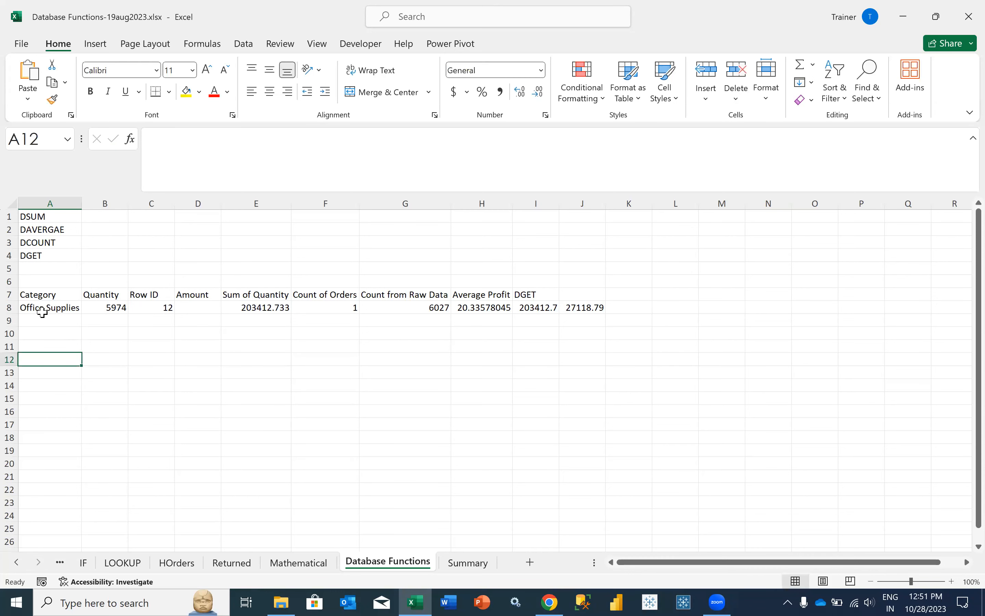
left_click_drag(38, 218, 50, 261)
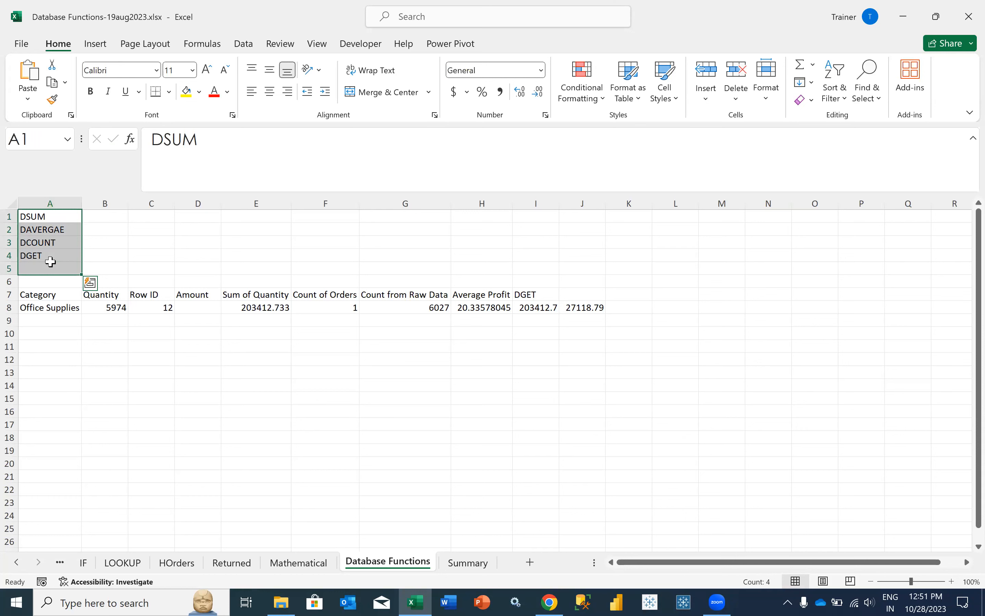
left_click(50, 217)
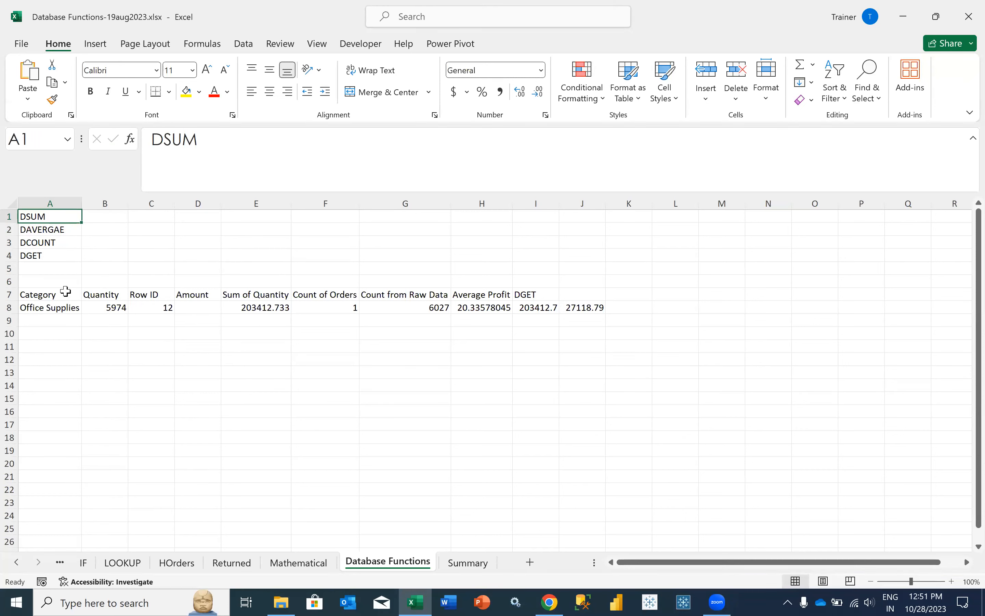
left_click(72, 322)
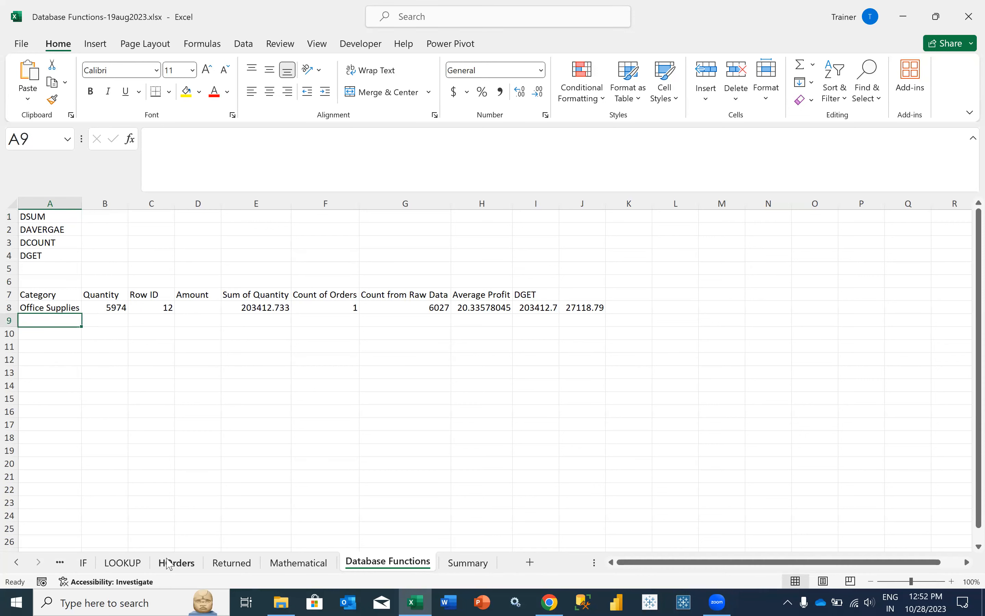
- Browse the Logical, Text, Date, LOOKUP, HOrders, Returned and Mathematical sheets, then return to Database Functions
left_click(17, 562)
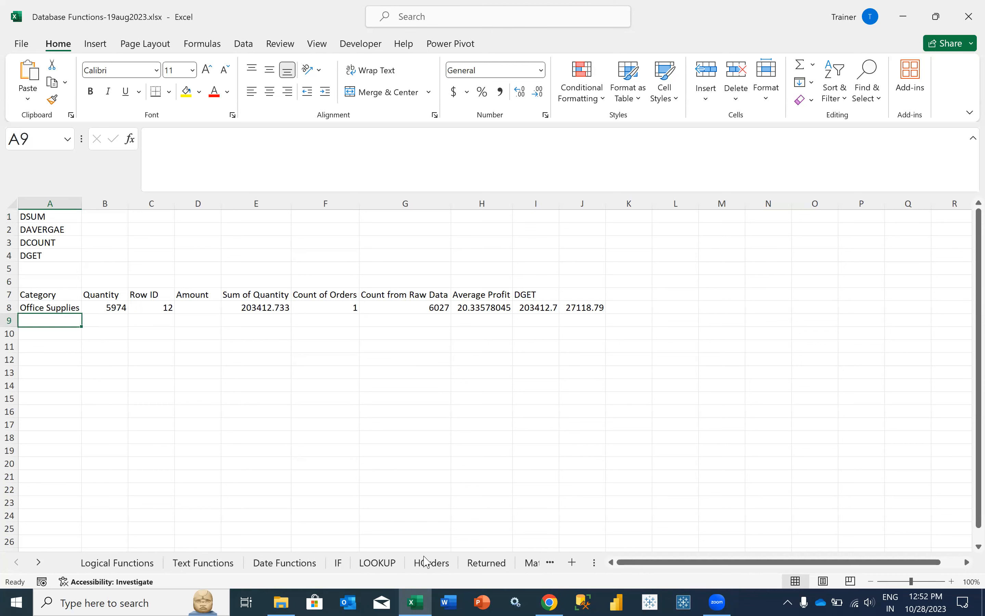
left_click(138, 563)
left_click(201, 563)
left_click(284, 564)
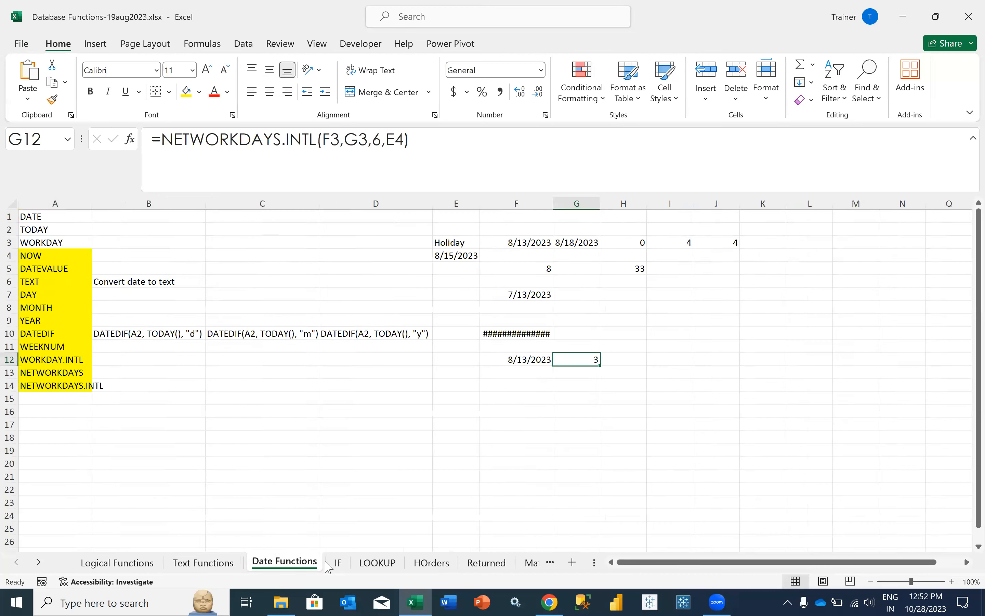
left_click(378, 562)
left_click(440, 565)
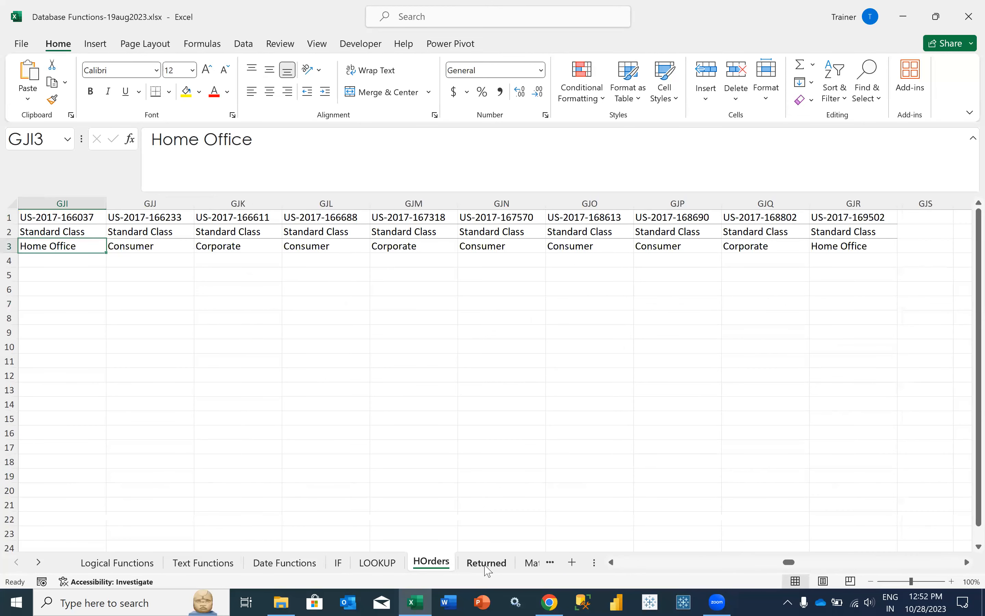
left_click(486, 563)
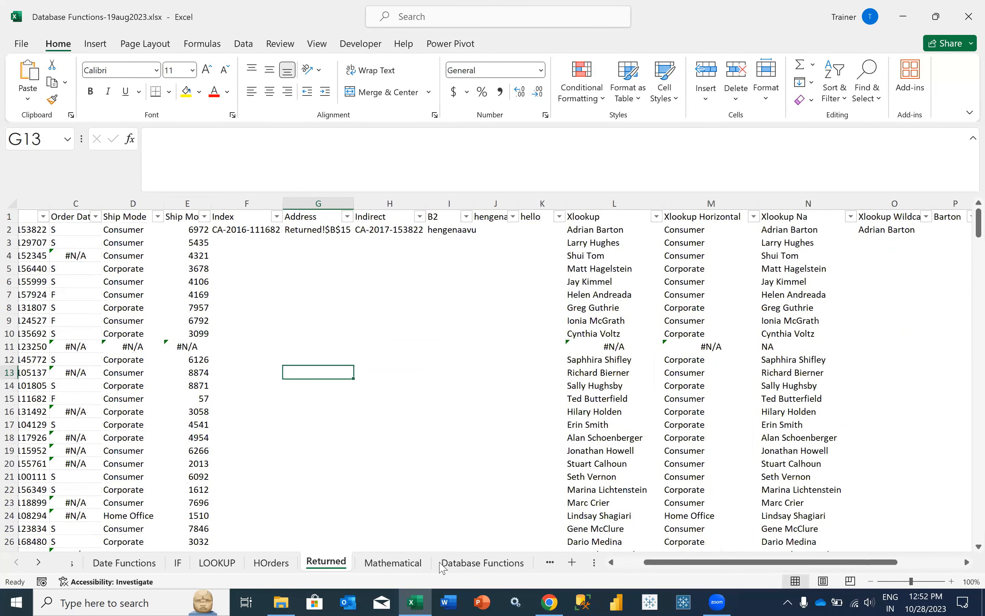
left_click(519, 565)
left_click(519, 564)
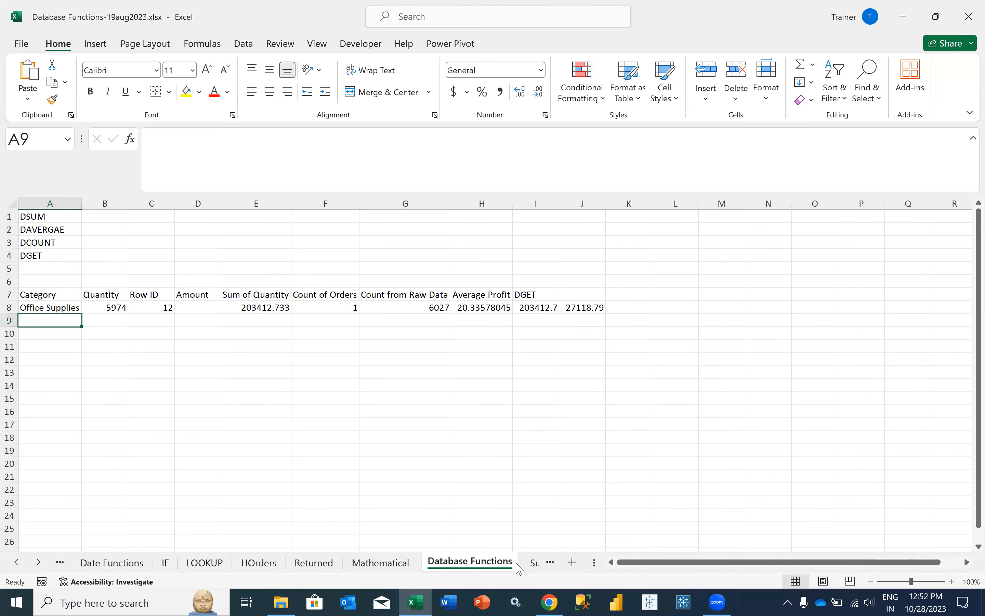
- Check the row 8 results in B8:E8, including the DAVERAGE in E8, then switch to Summary
left_click(124, 306)
left_click(168, 308)
left_click(218, 308)
left_click(231, 307)
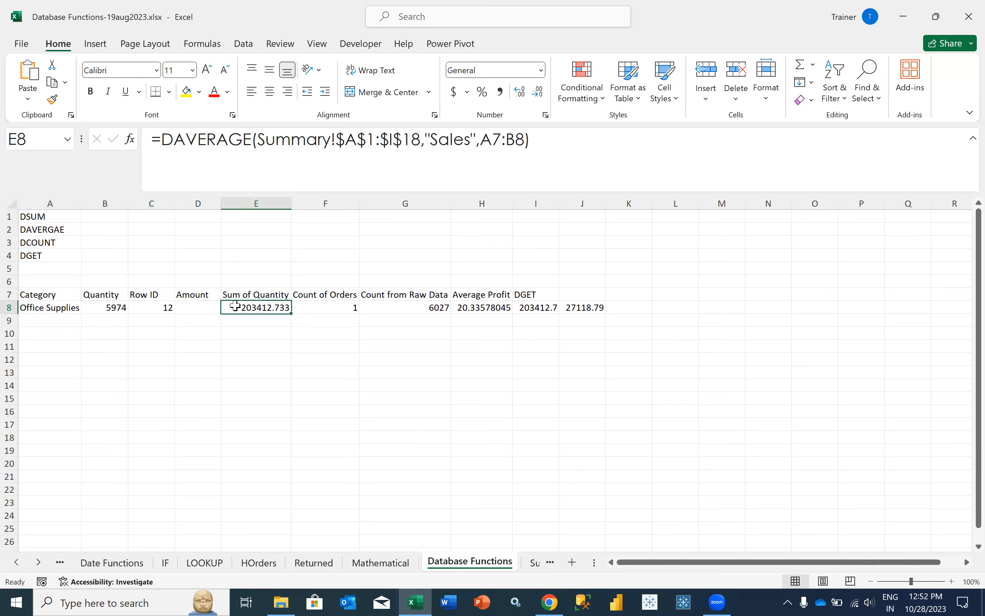
left_click(38, 562)
left_click(466, 563)
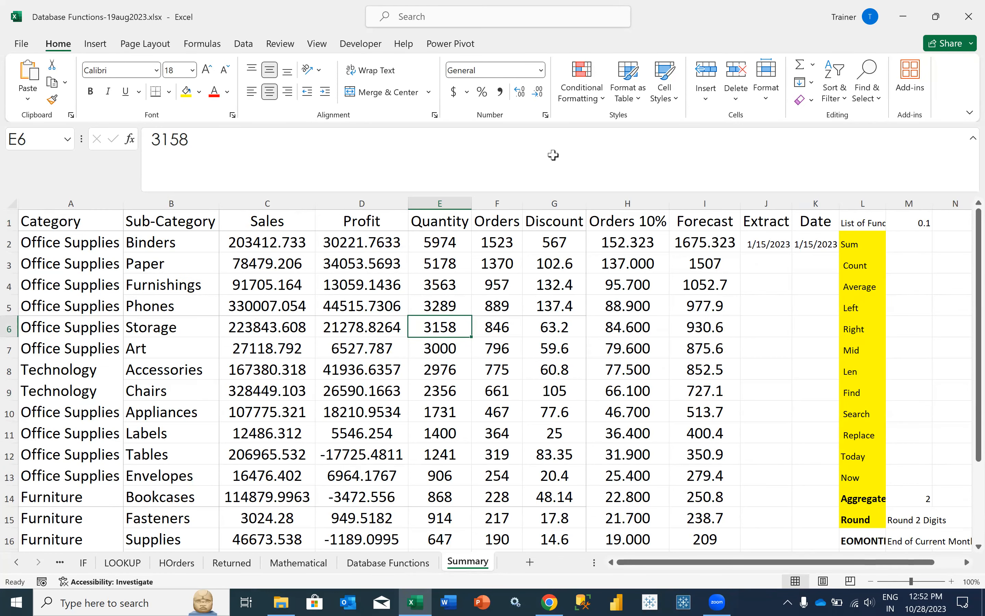
- Turn on filters for the Summary headers with Ctrl+Shift+L and try sorting Category A to Z
left_click(222, 403)
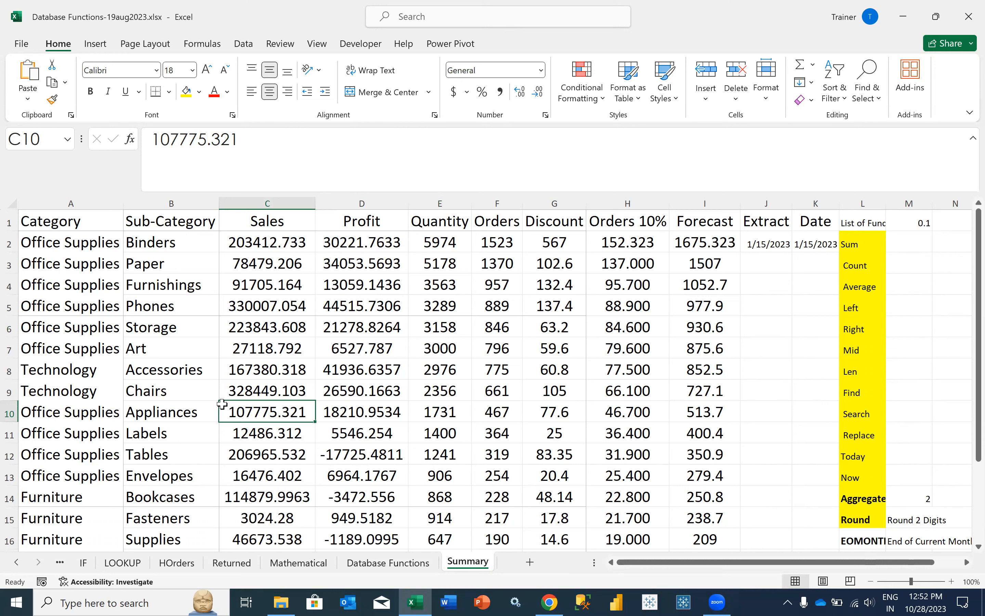
left_click(118, 236)
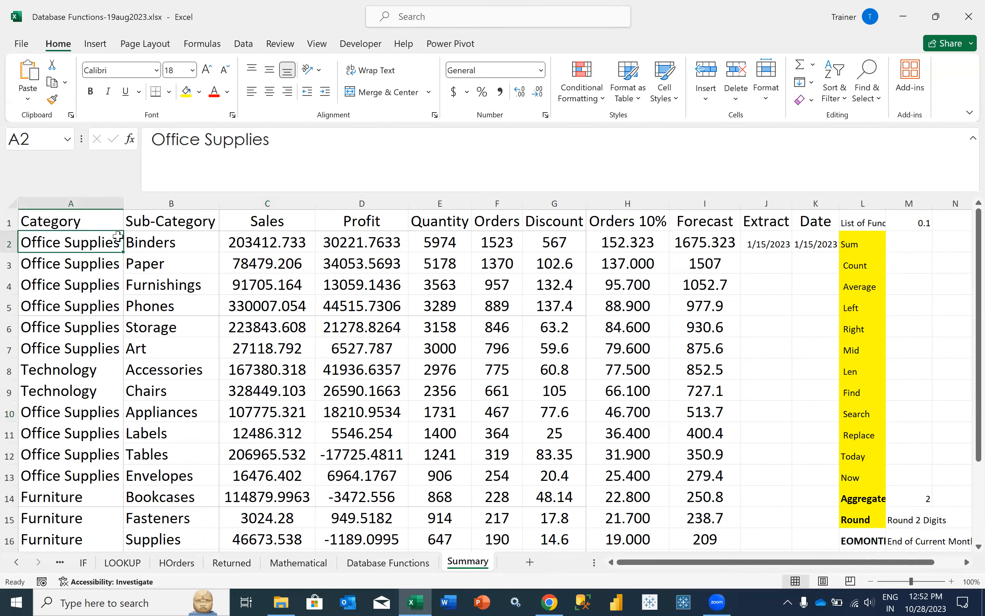
left_click(108, 222)
key("ctrl+shift+l")
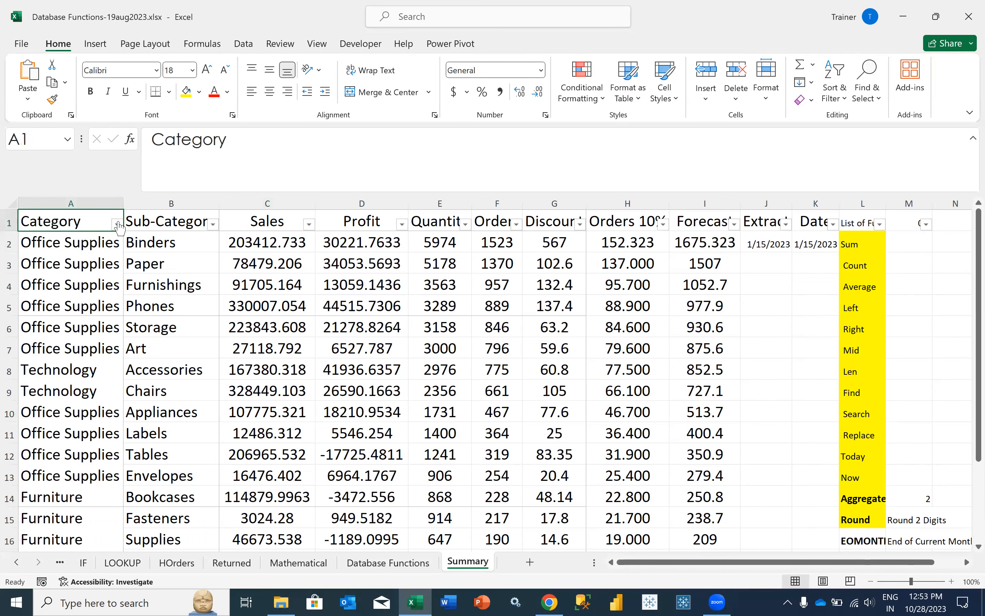
left_click(117, 224)
left_click(146, 223)
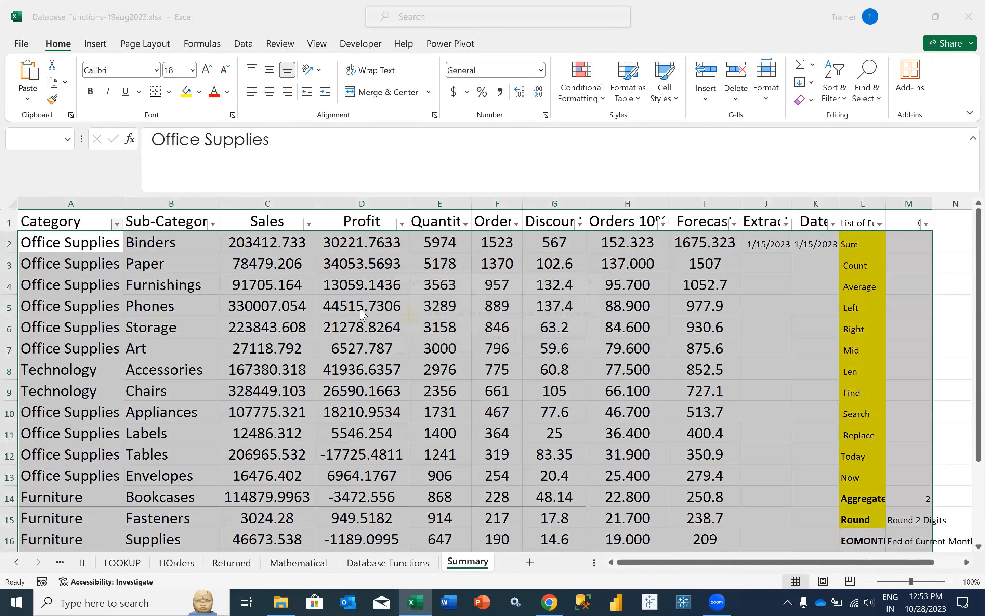
key("Return")
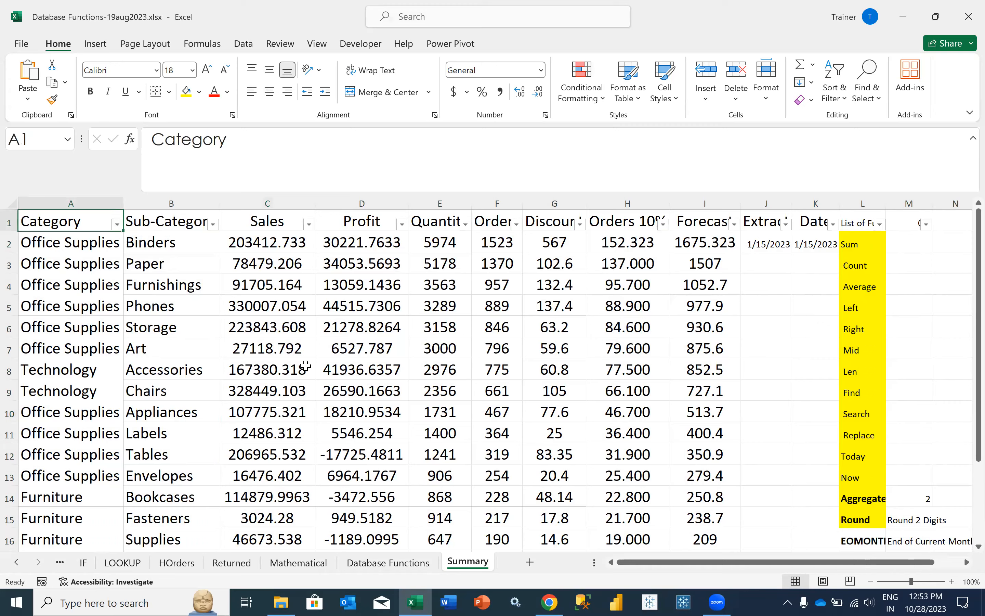
- Delete the extra columns J through N beside the table
scroll(305, 366, "down", 1)
scroll(785, 251, "up", 1)
left_click_drag(767, 203, 956, 203)
right_click(849, 260)
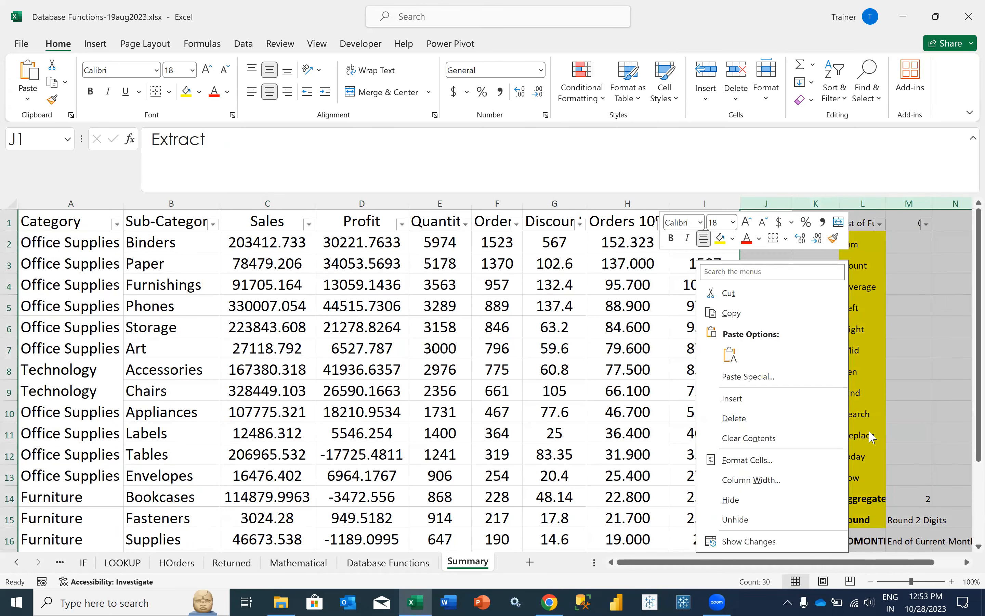
left_click(759, 419)
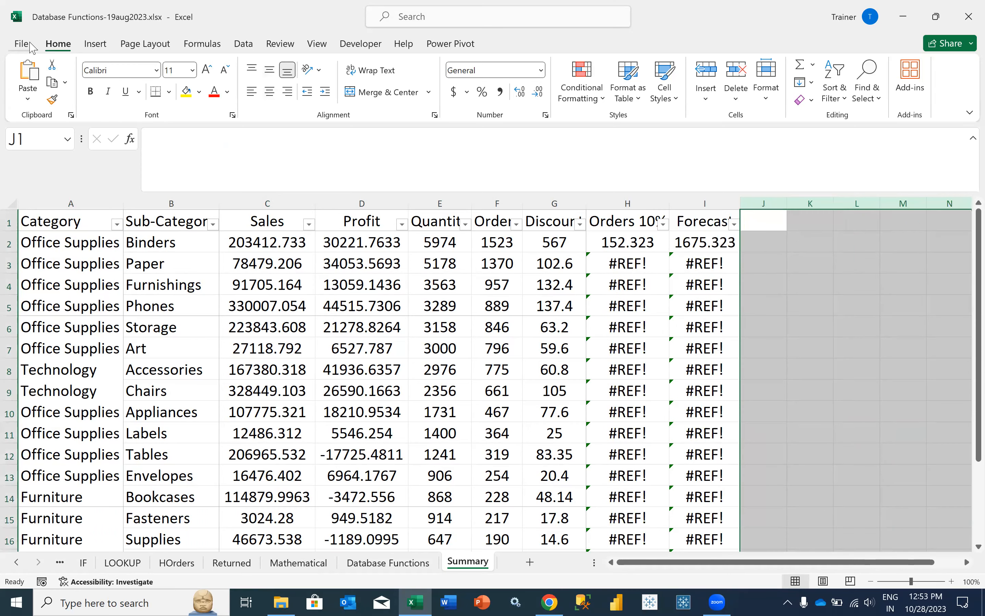
- Save the workbook as Database Functions.xlsx in Excel Batch 4, dropping the date from the name
left_click(31, 48)
left_click(64, 258)
double_click(195, 264)
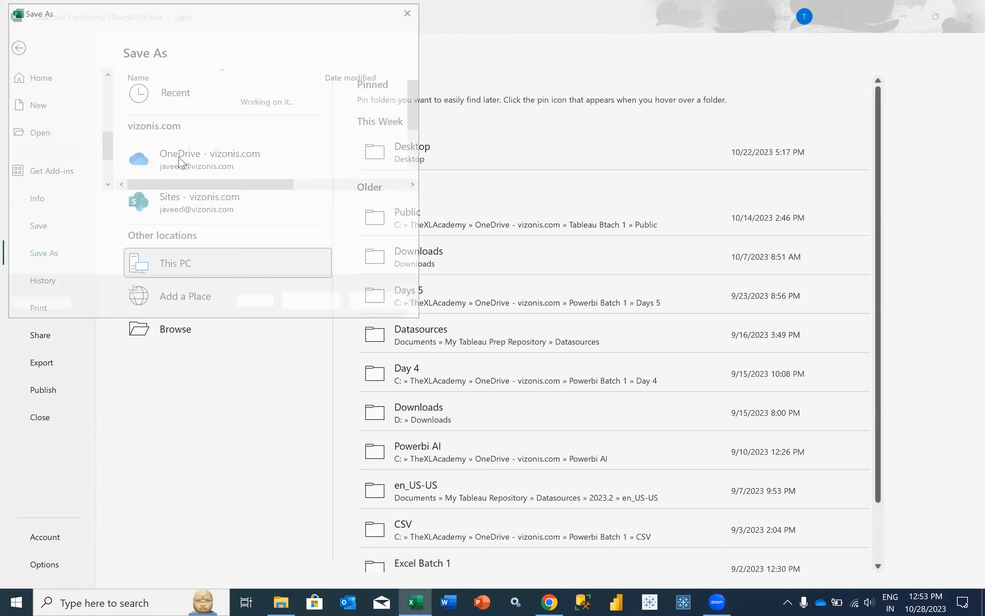
scroll(72, 134, "up", 5)
left_click(67, 124)
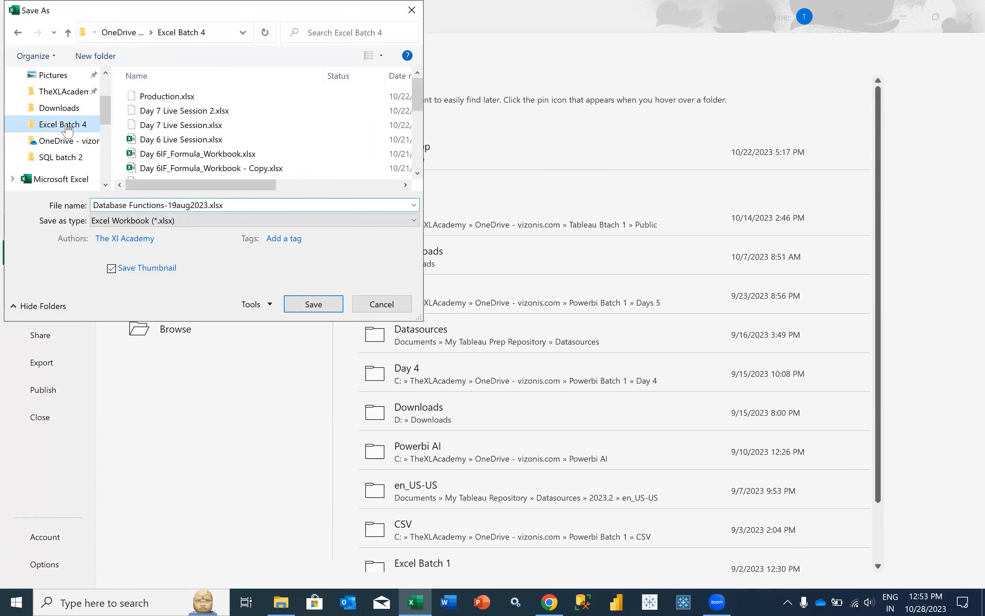
left_click(176, 205)
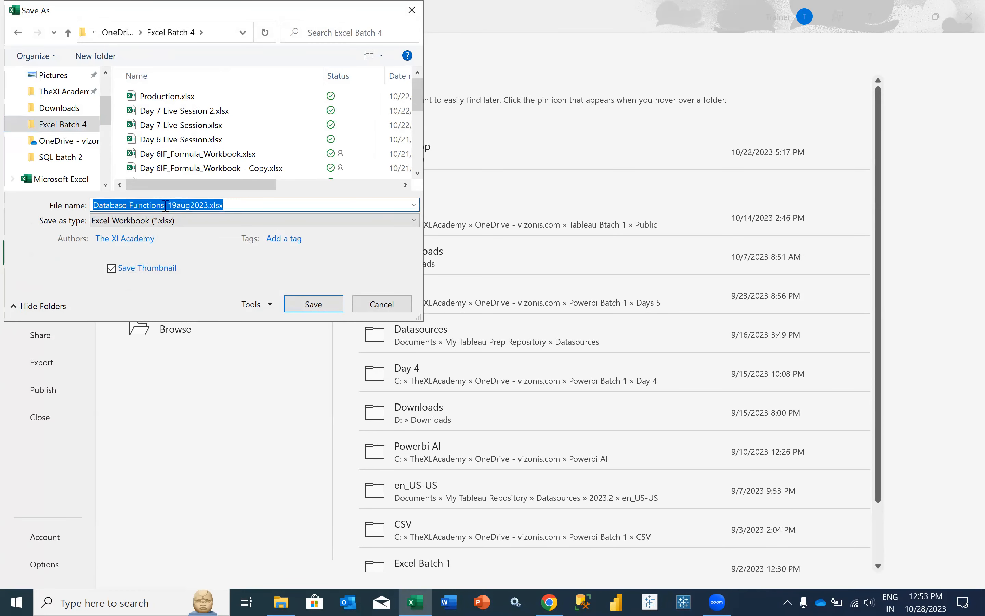
left_click_drag(165, 206, 209, 205)
key("BackSpace")
key("Return")
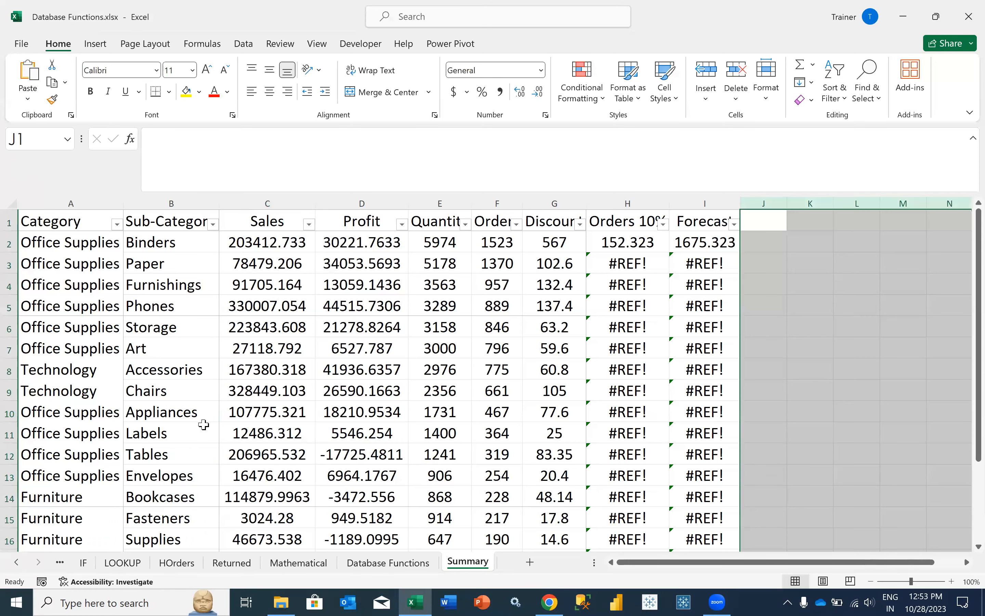
- Delete the Total, Average and Count rows 19–21 and the two #REF! columns H:I
scroll(203, 425, "down", 4)
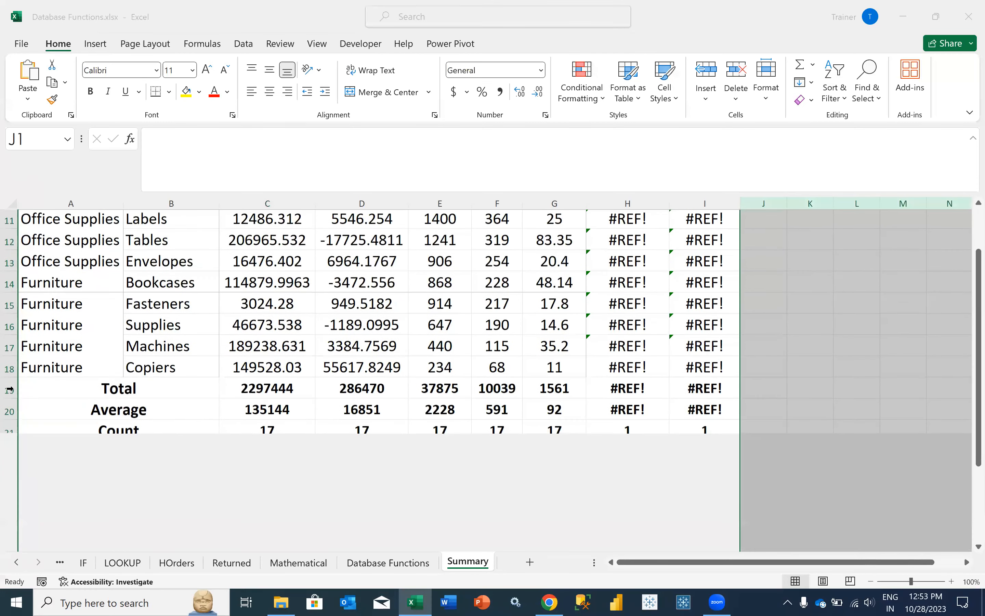
left_click_drag(9, 389, 9, 432)
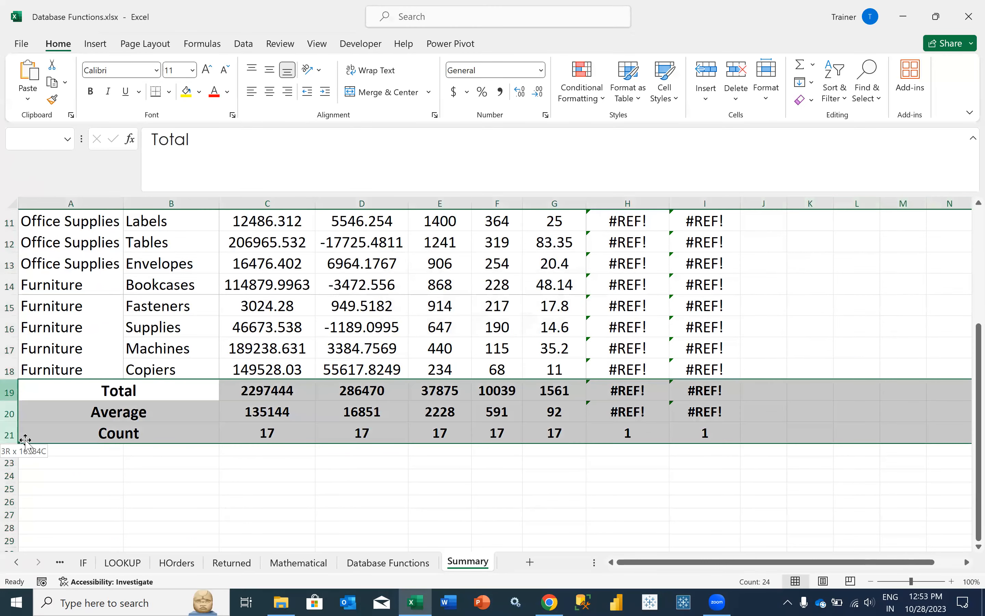
right_click(185, 418)
left_click(244, 282)
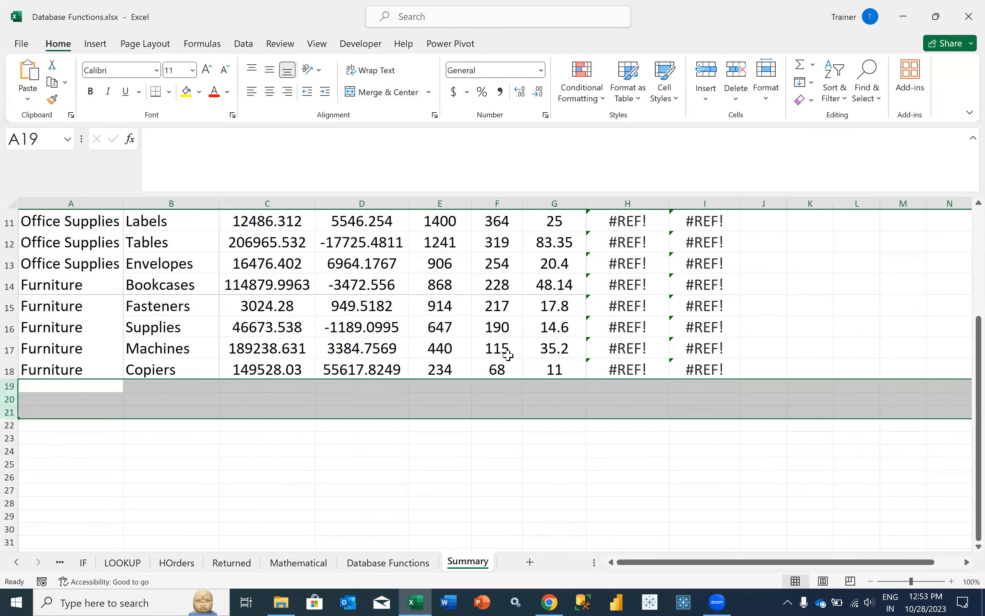
scroll(507, 354, "up", 4)
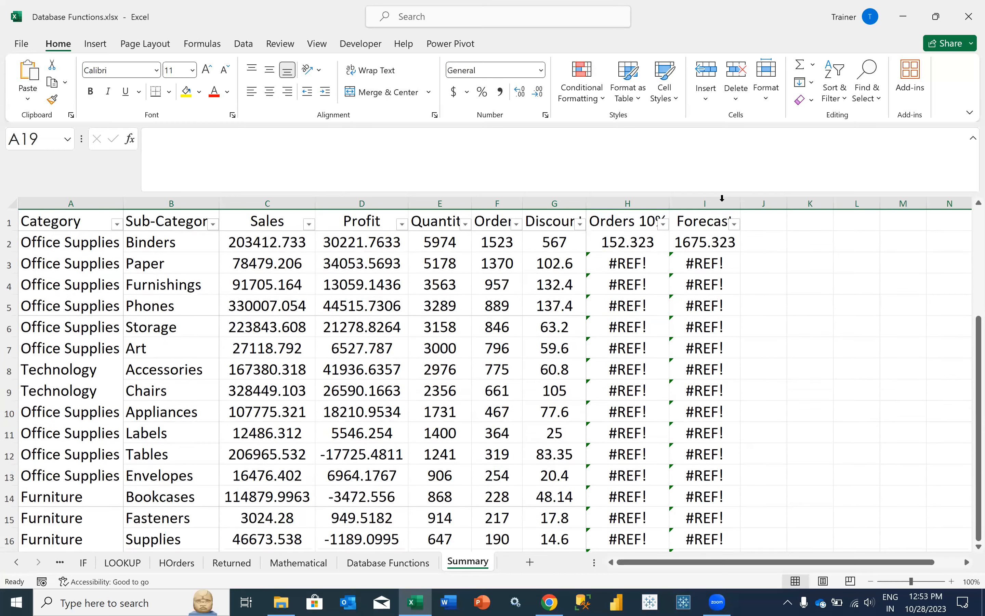
left_click_drag(628, 203, 724, 207)
right_click(724, 203)
left_click(817, 357)
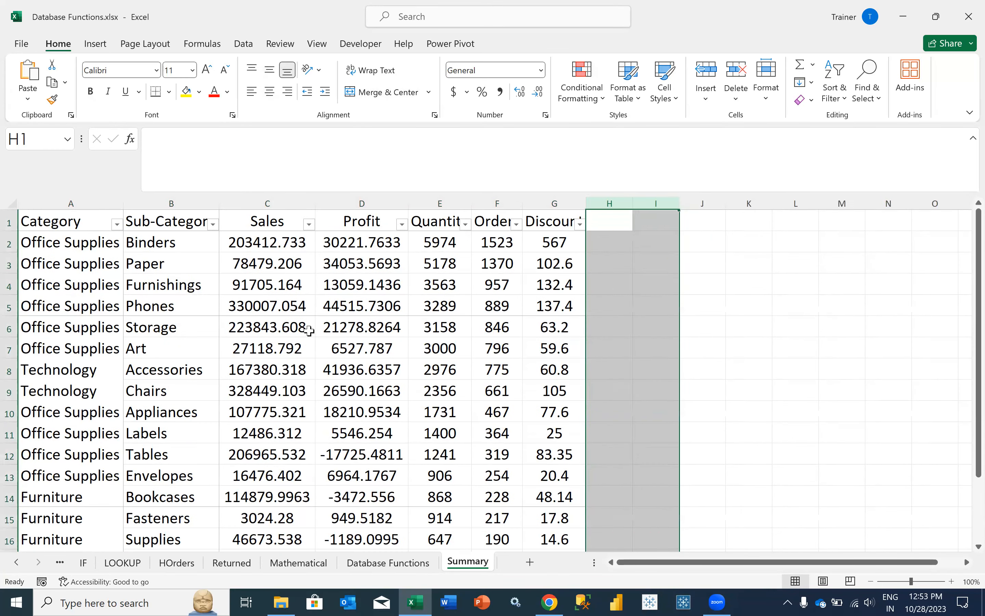
left_click(301, 326)
- Autofit columns A–G and sort the table by Category from A to Z
left_click_drag(552, 203, 121, 202)
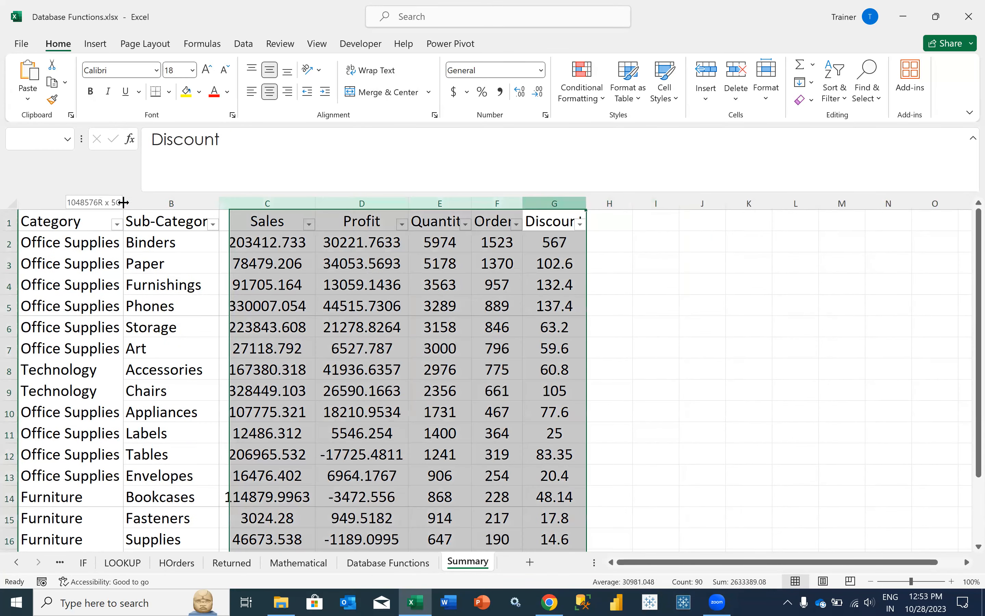
left_click(126, 204)
double_click(126, 203)
left_click(111, 281)
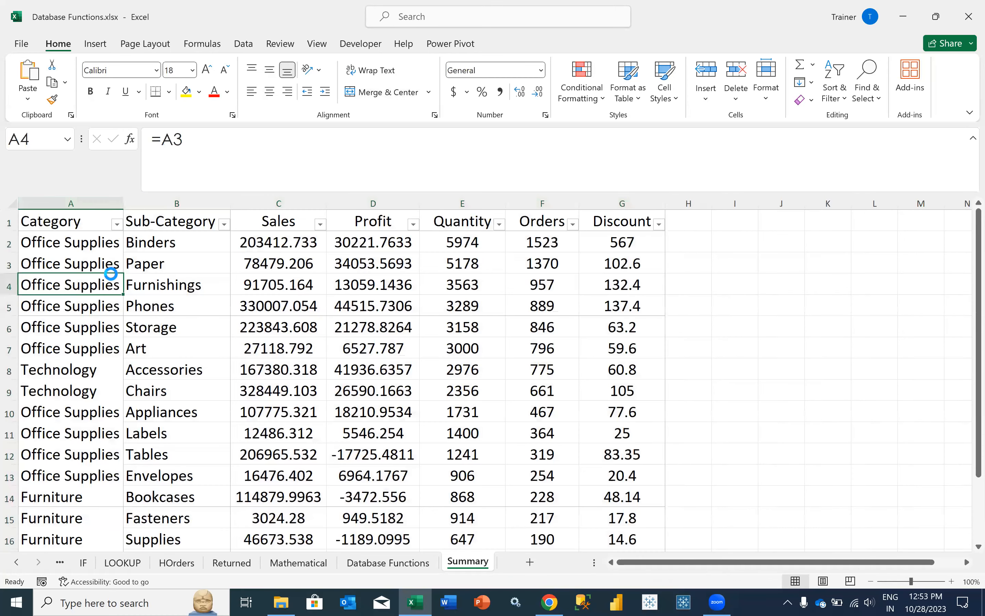
left_click(117, 224)
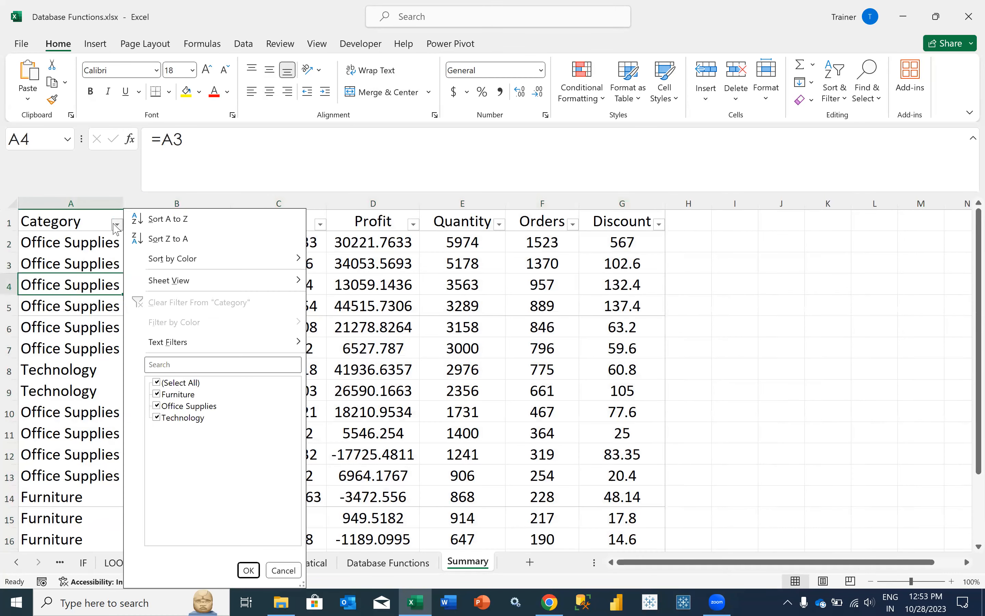
left_click(176, 221)
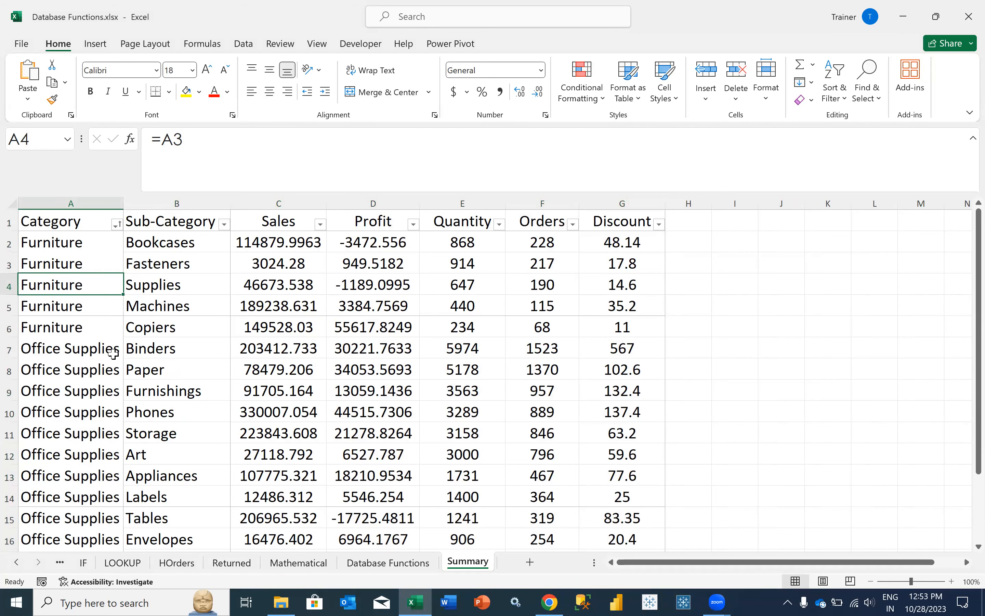
left_click(413, 565)
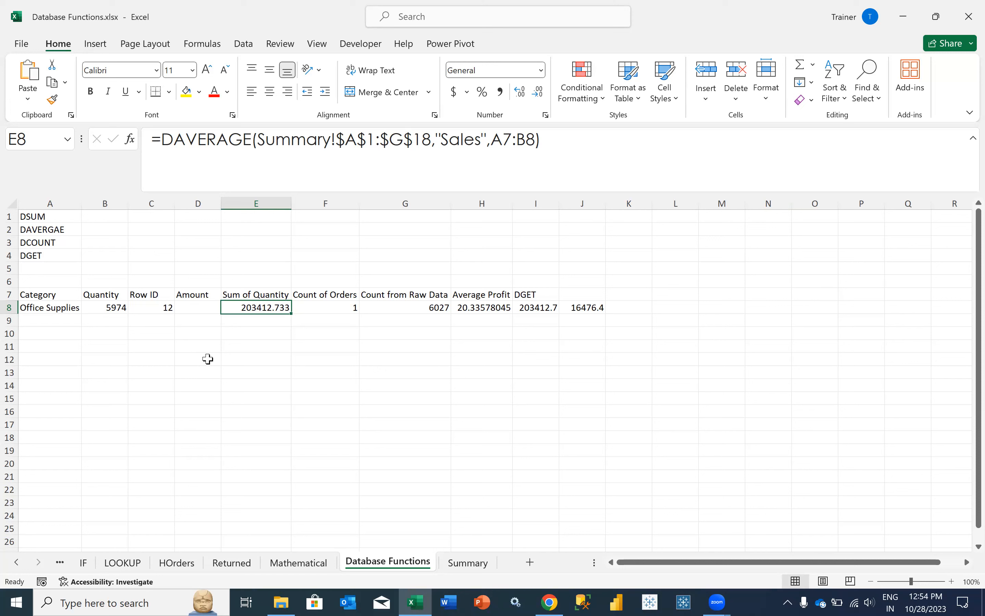
left_click(178, 320)
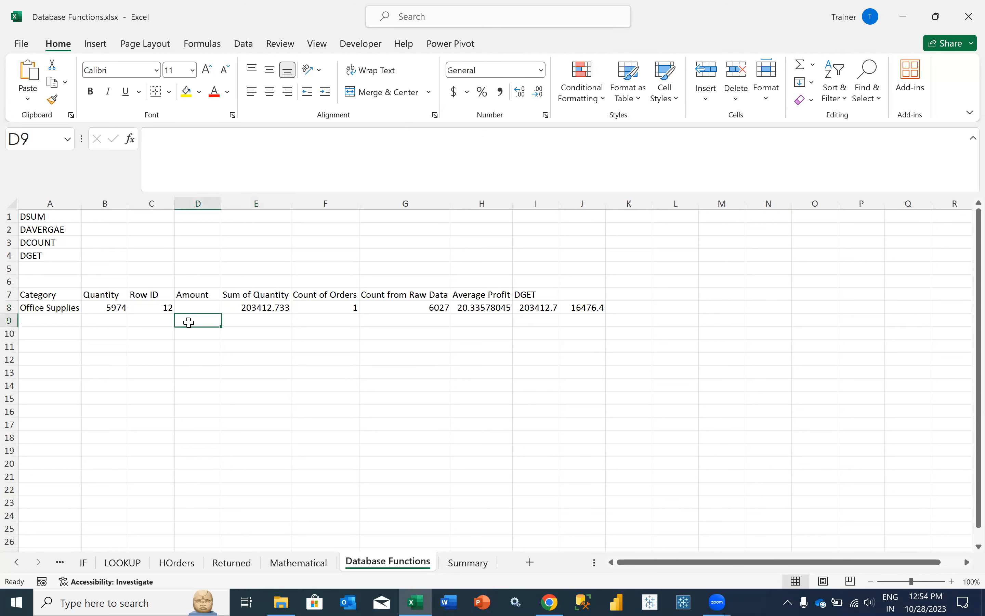
key("Tab")
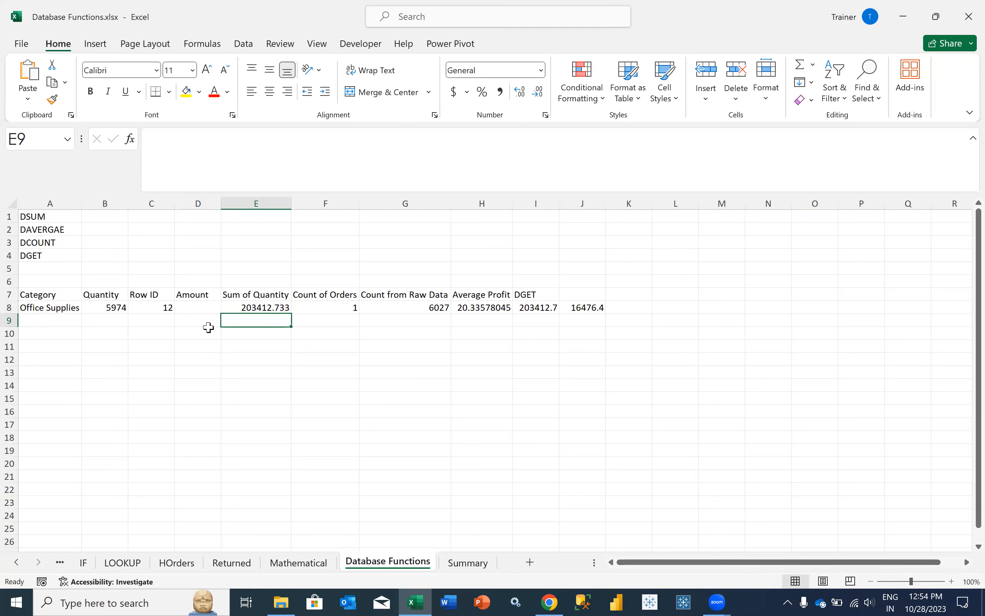
left_click(458, 565)
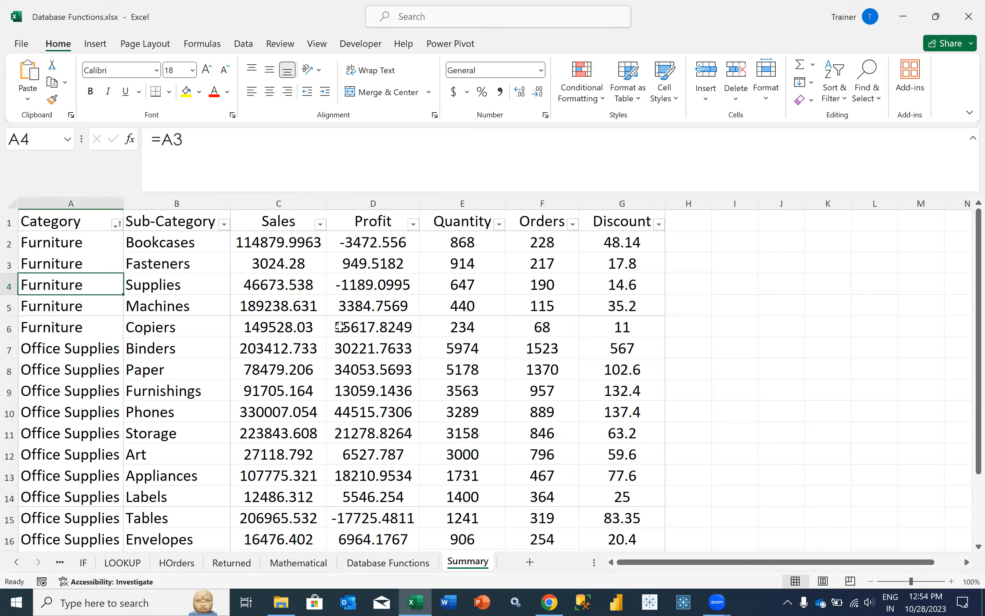
- Step through the first Office Supplies rows from A7, right after the Furniture row Copiers
left_click(200, 324)
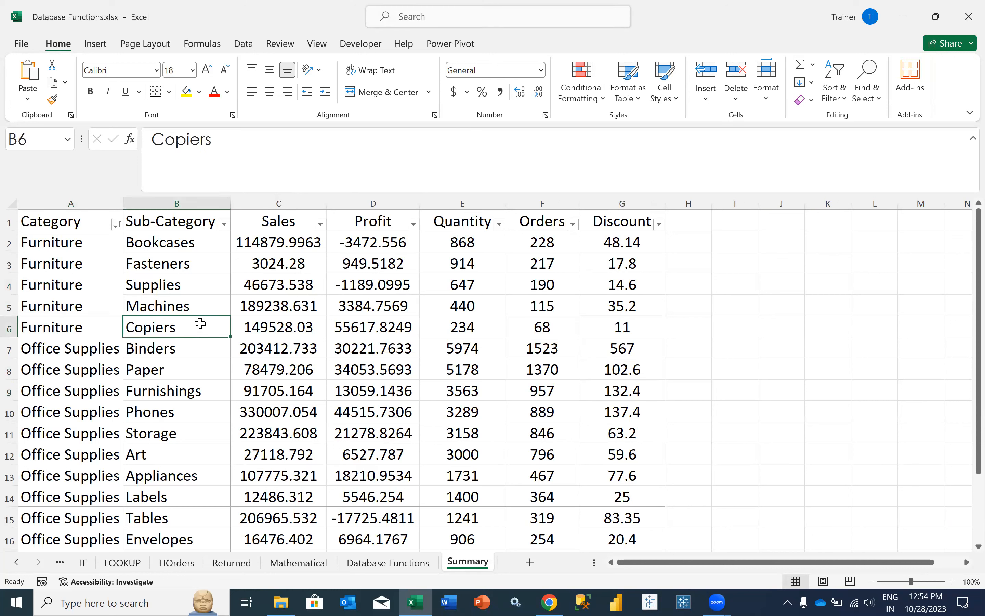
left_click(109, 340)
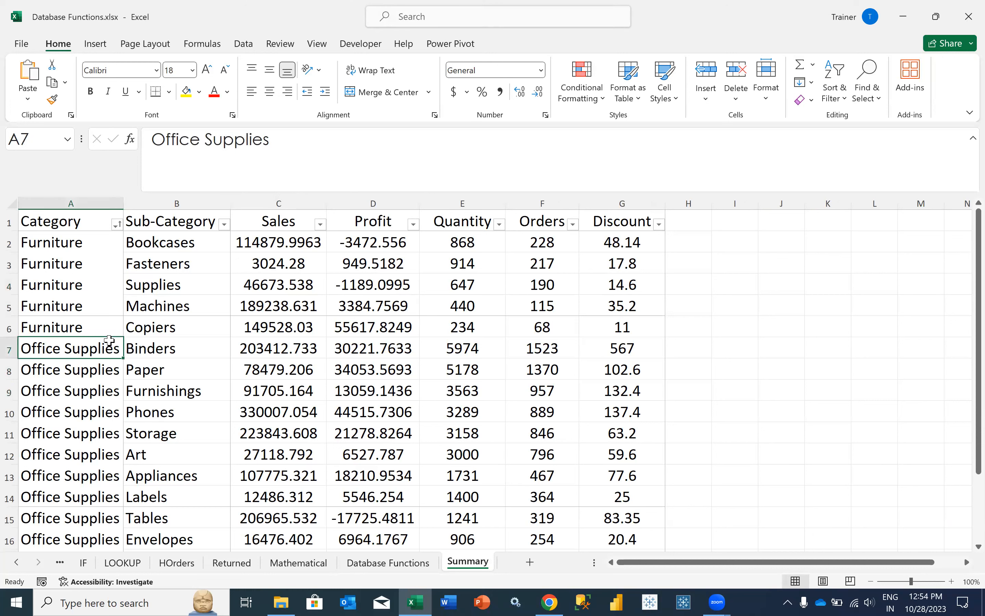
key("Down")
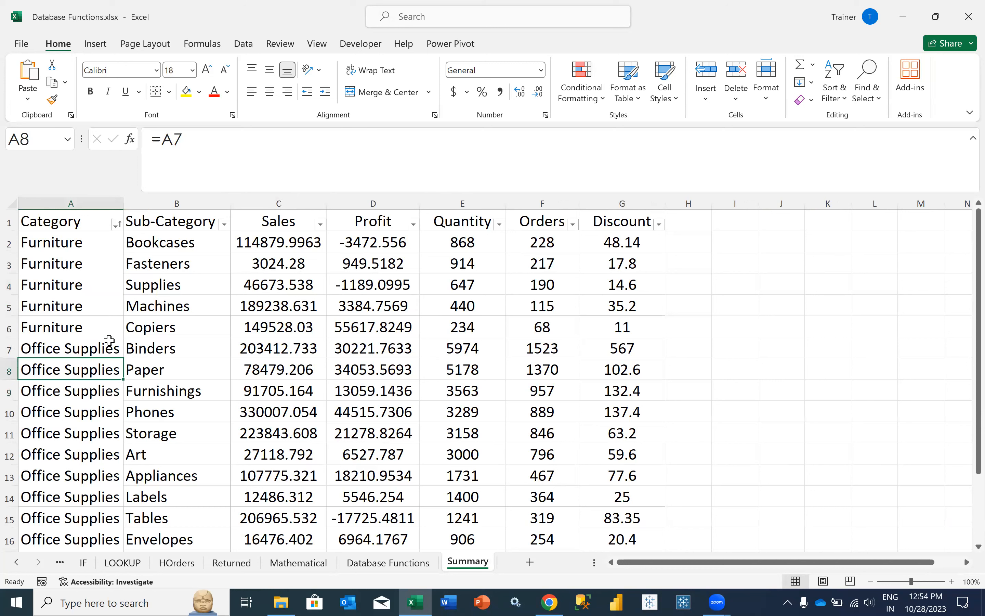
key("Right")
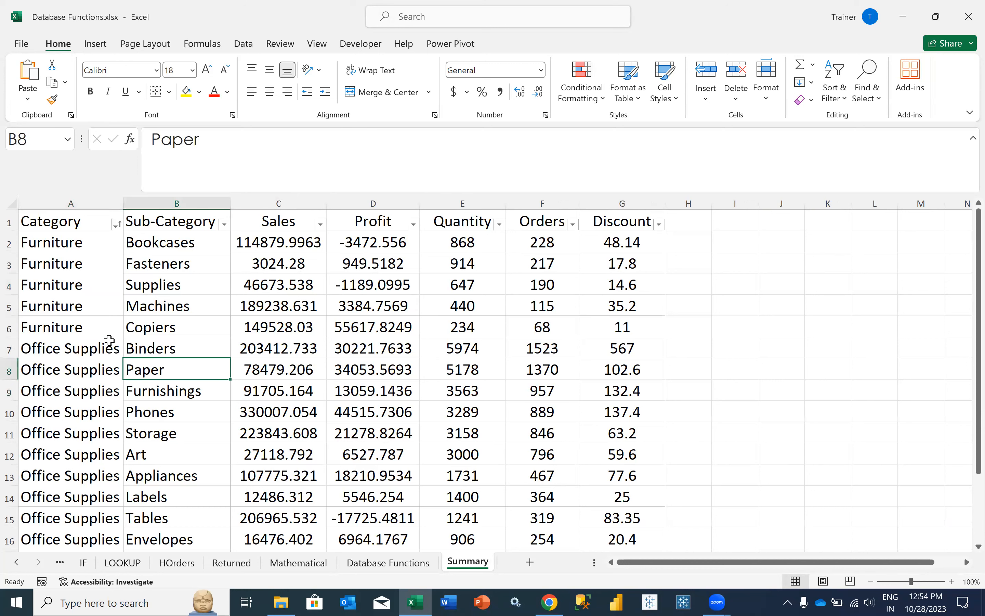
key("Left")
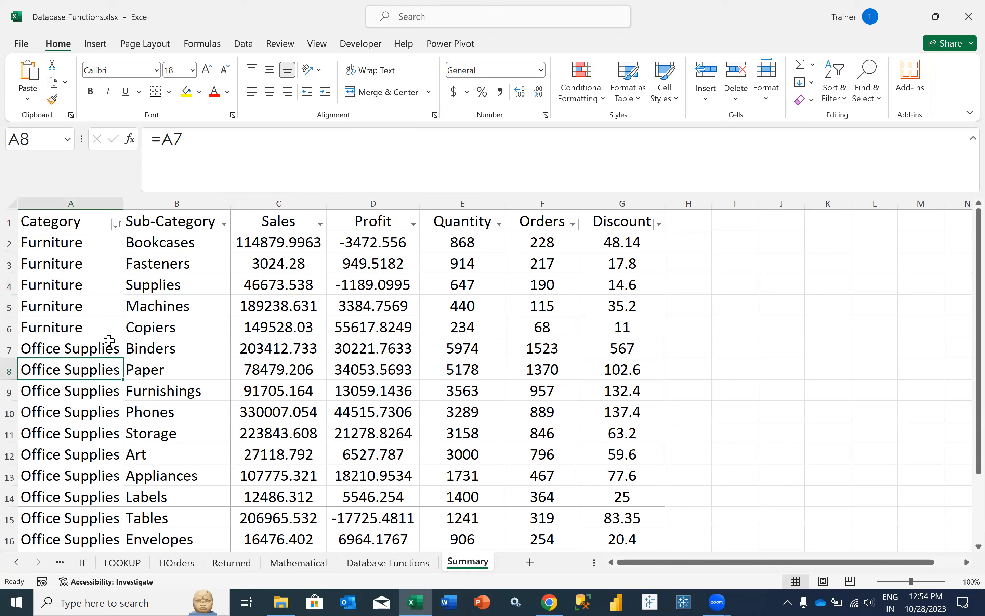
key("Up")
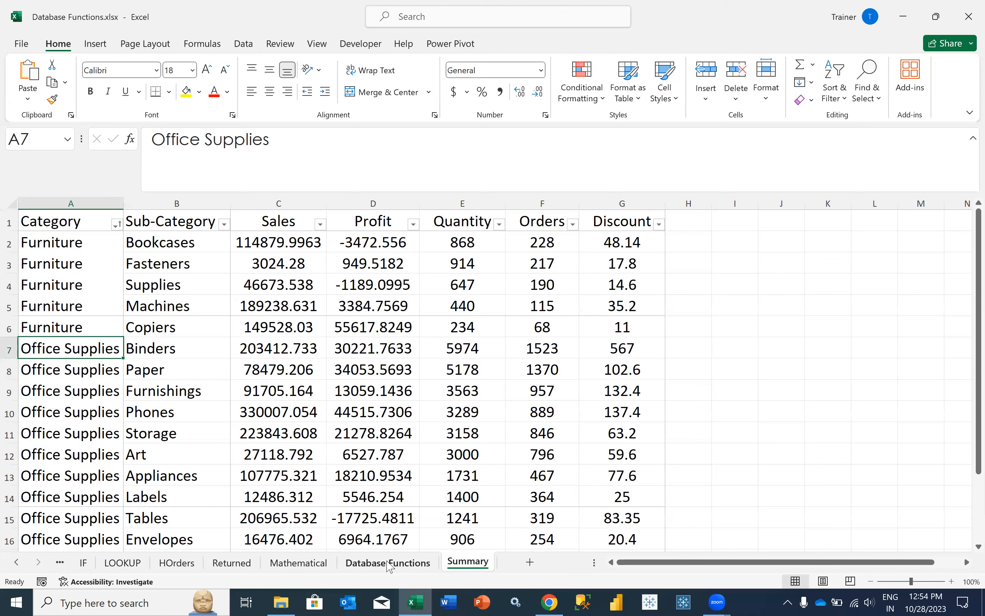
- Select the Office Supplies categories in A7:A16 and their sales in C7:C16, then return to Database Functions
left_click_drag(93, 351, 89, 542)
scroll(86, 481, "down", 1)
key("shift+Down")
key("shift+Down")
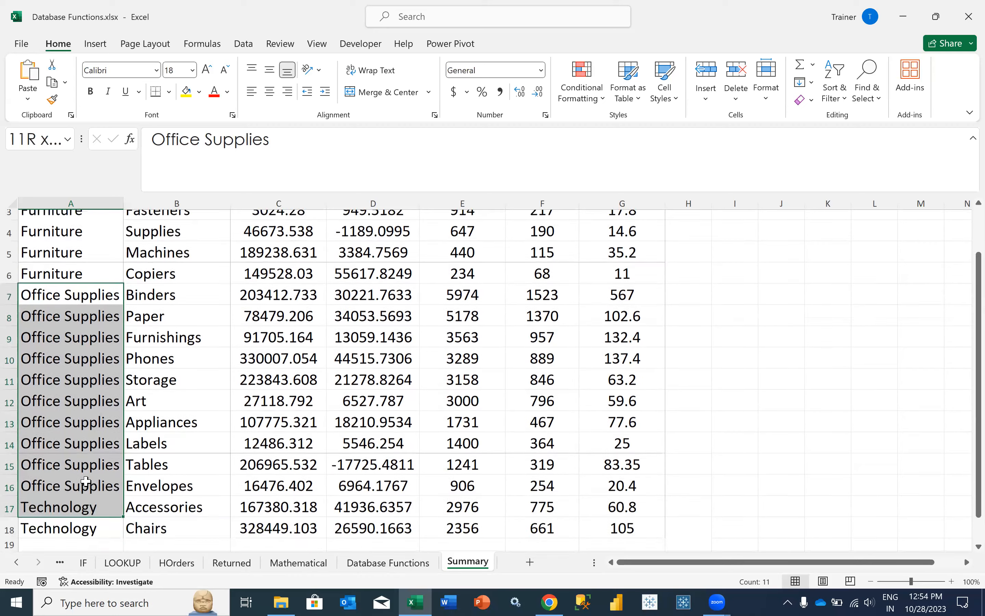
key("shift+Up")
key("shift+Up")
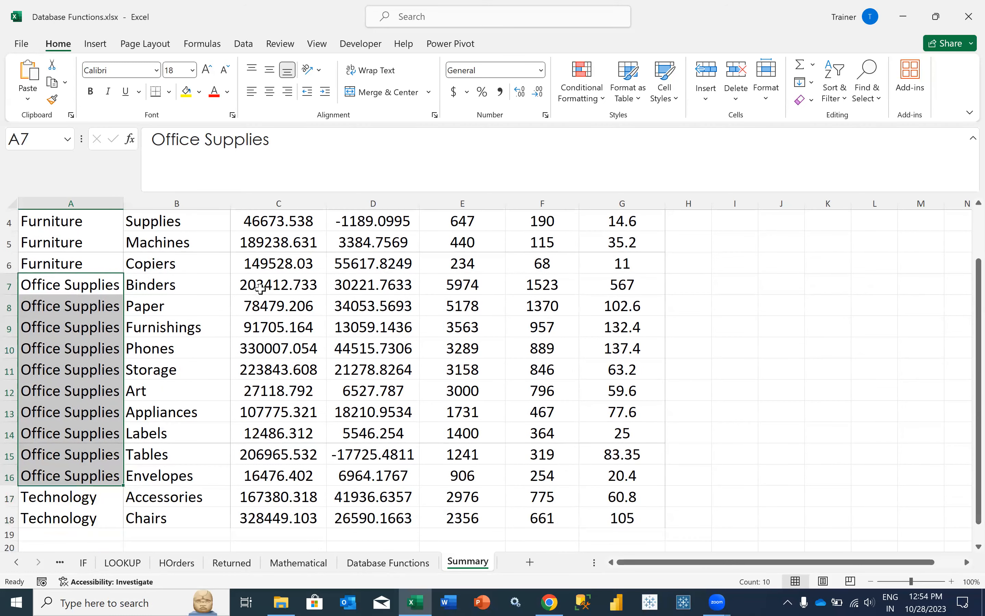
left_click_drag(261, 284, 269, 476)
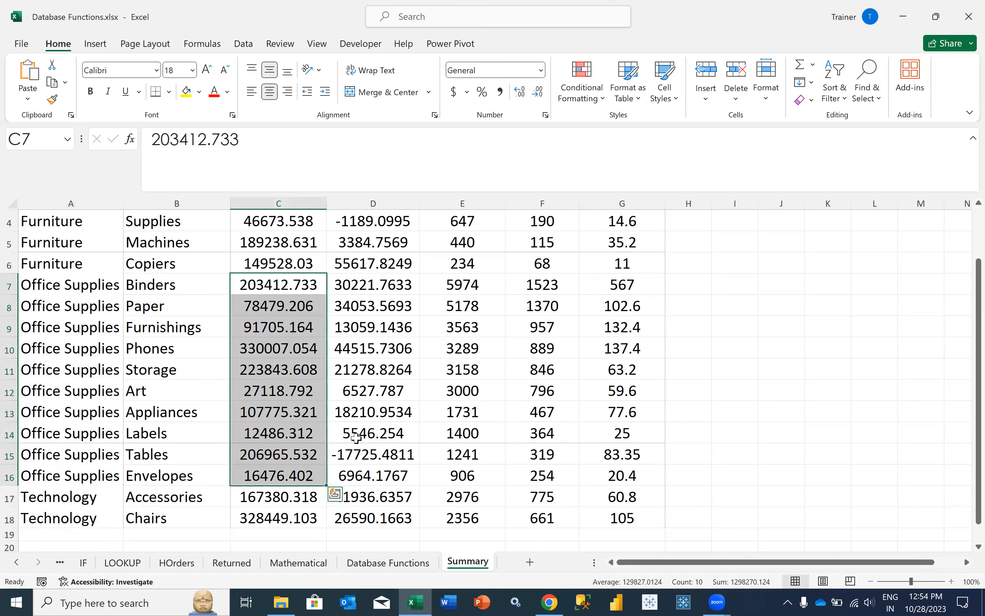
left_click(368, 562)
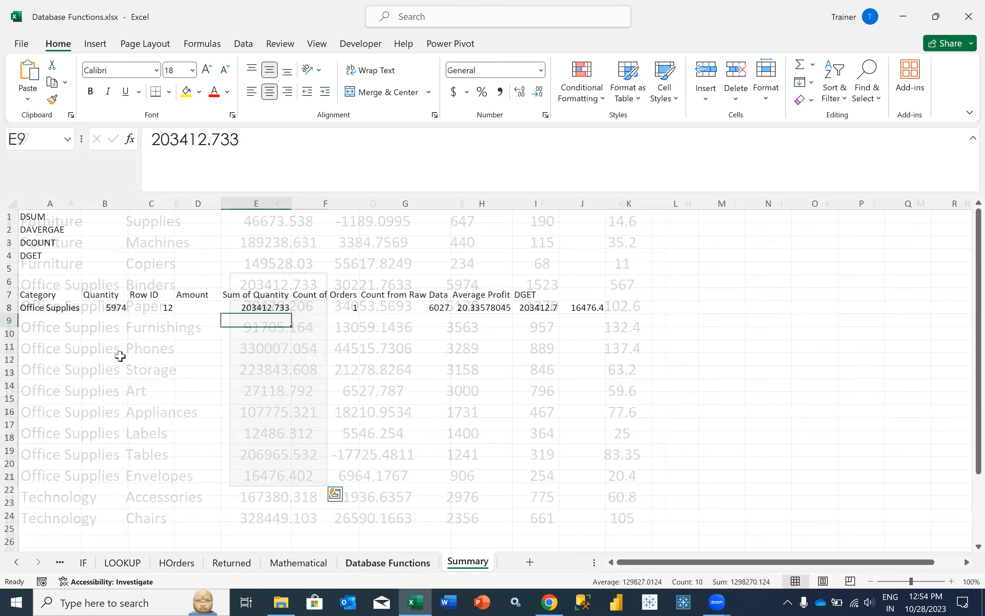
- Start typing =DSUM( in cell A11 of the Database Functions sheet
left_click(66, 345)
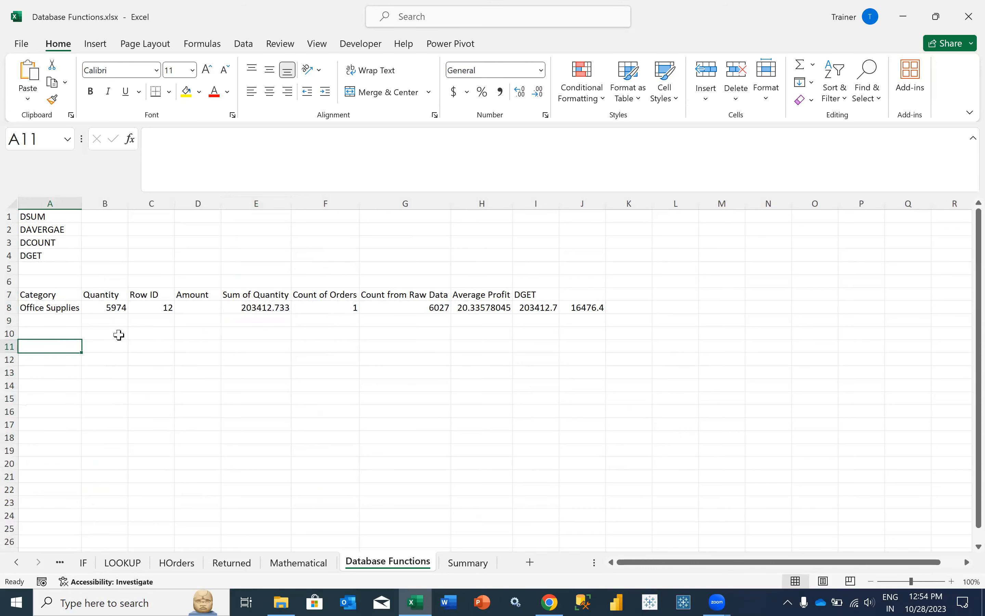
type("=DS")
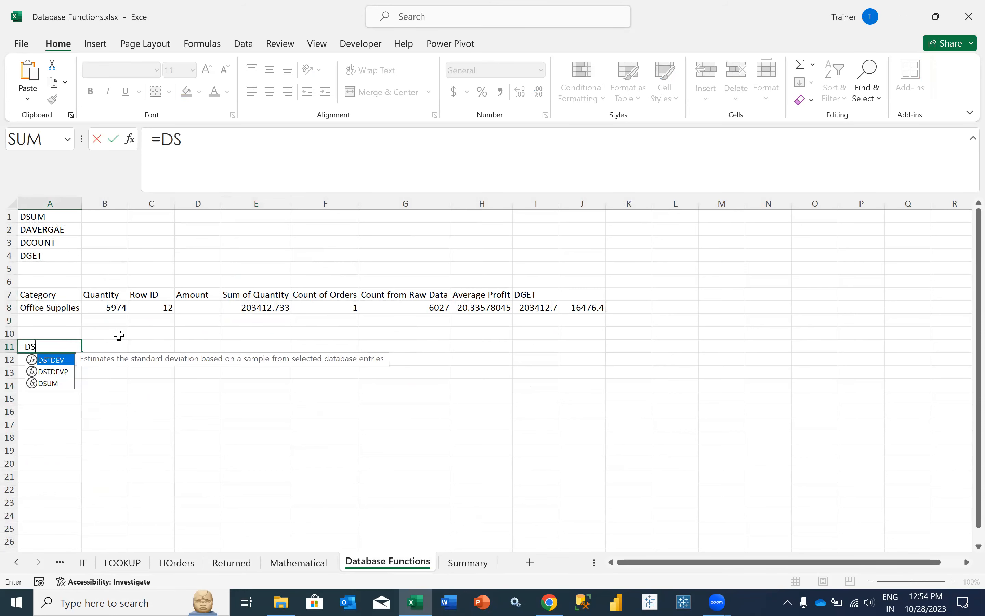
key("BackSpace")
key("Escape")
type("=DSUM(")
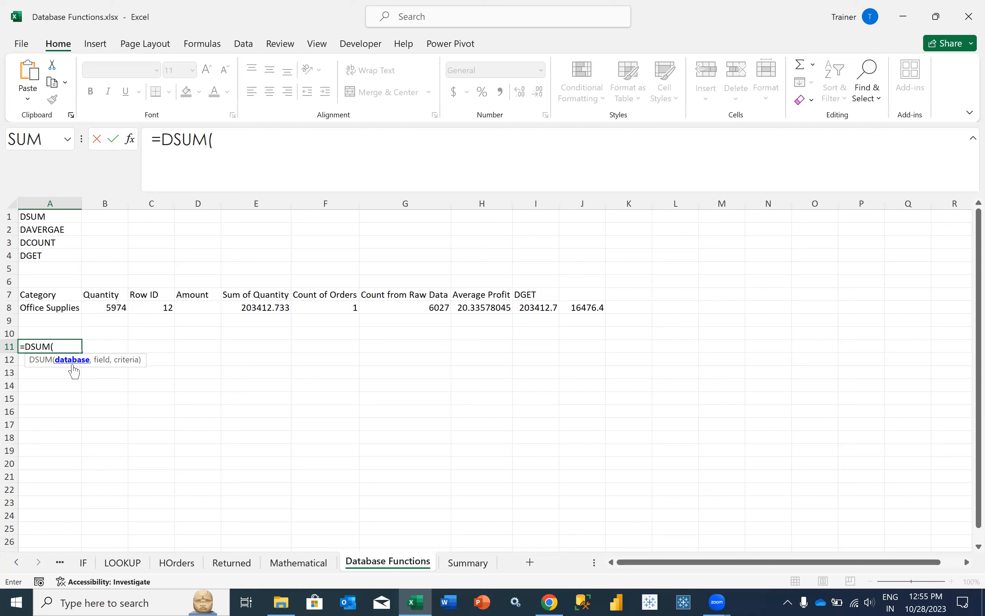
left_click(468, 563)
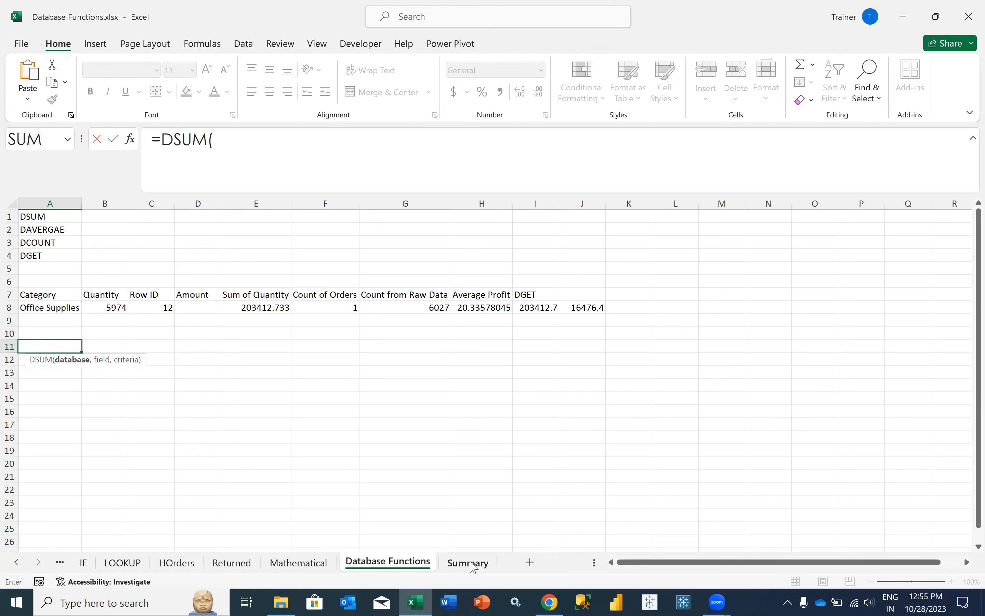
- Set the DSUM database to Summary!A1:G18 and its field to "Sales"
scroll(280, 379, "up", 2)
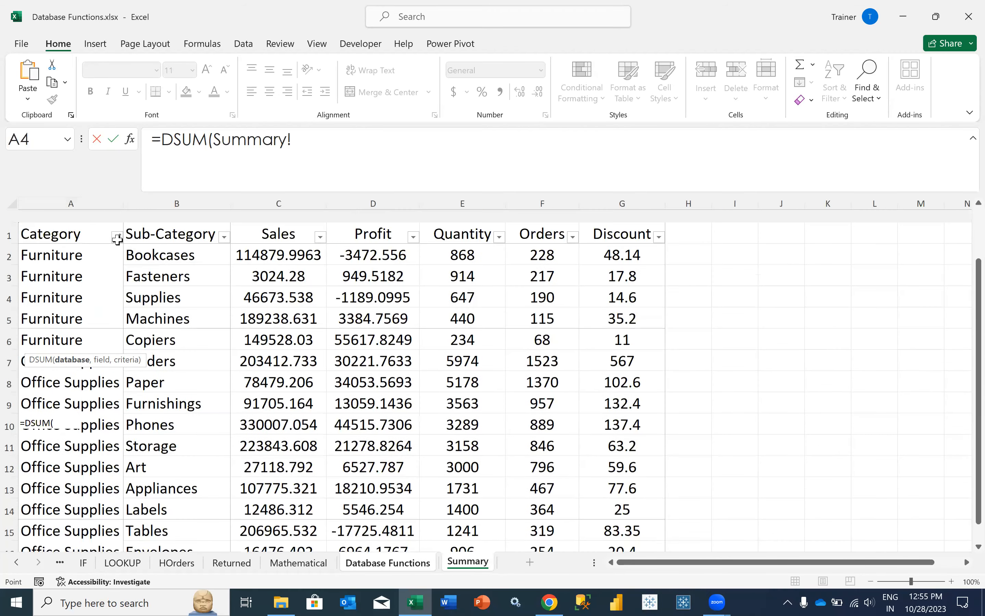
left_click_drag(88, 221, 180, 221)
key("shift+Right")
key("shift+Right")
key("shift+Right")
key("shift+Right")
key("shift+Right")
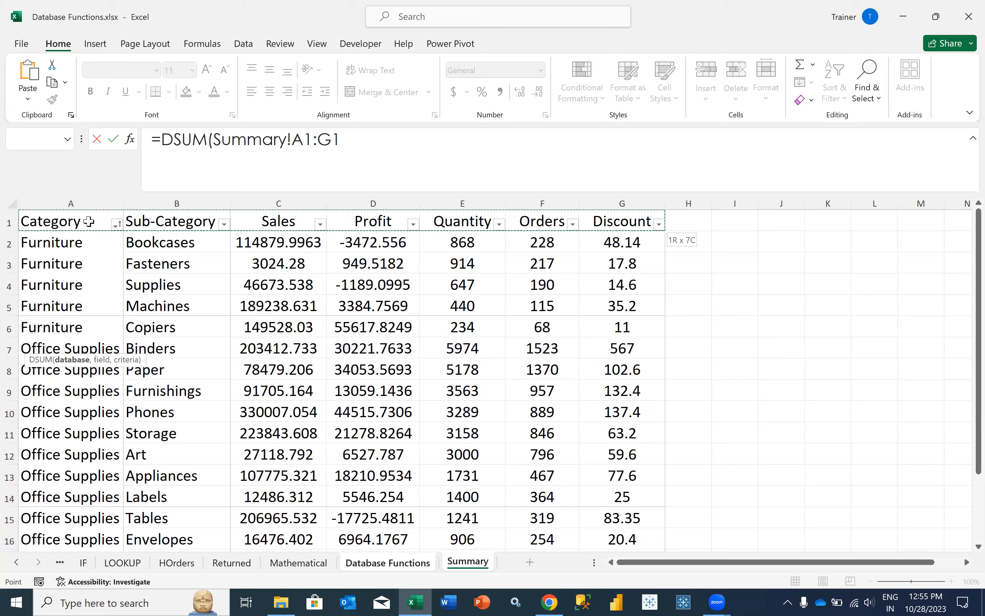
key("ctrl+shift+Down")
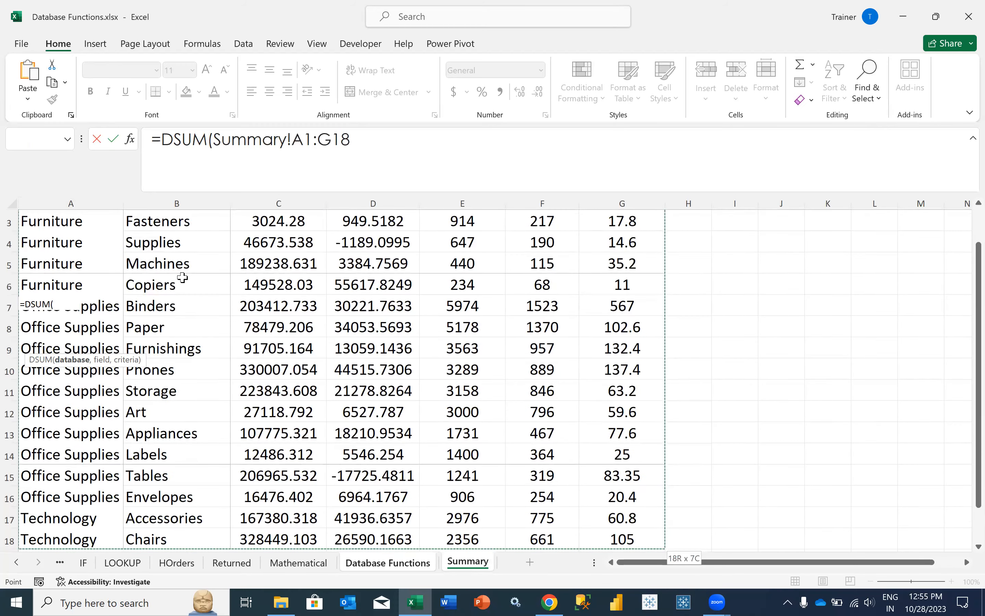
scroll(182, 286, "down", 2)
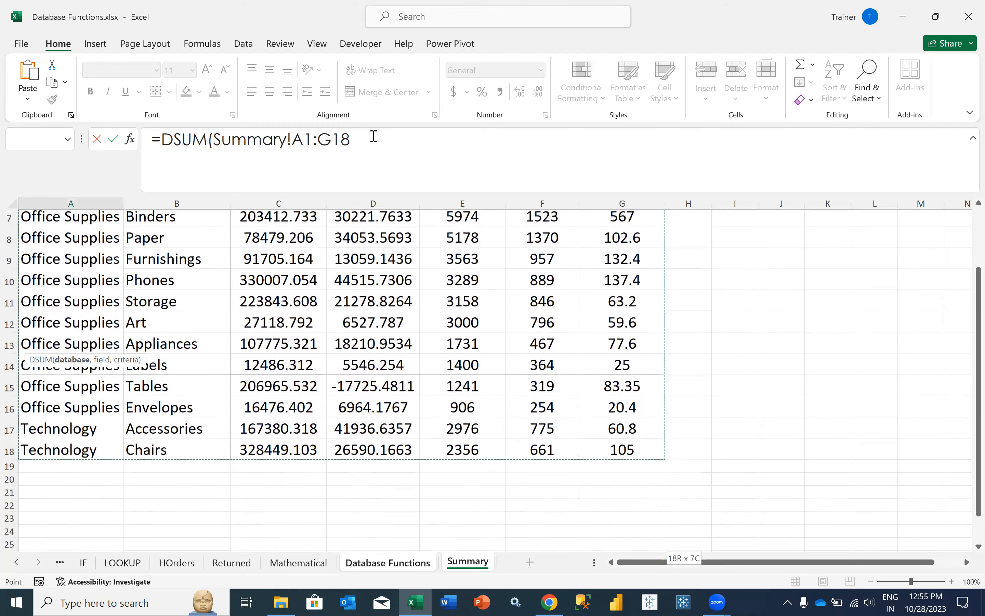
type(",")
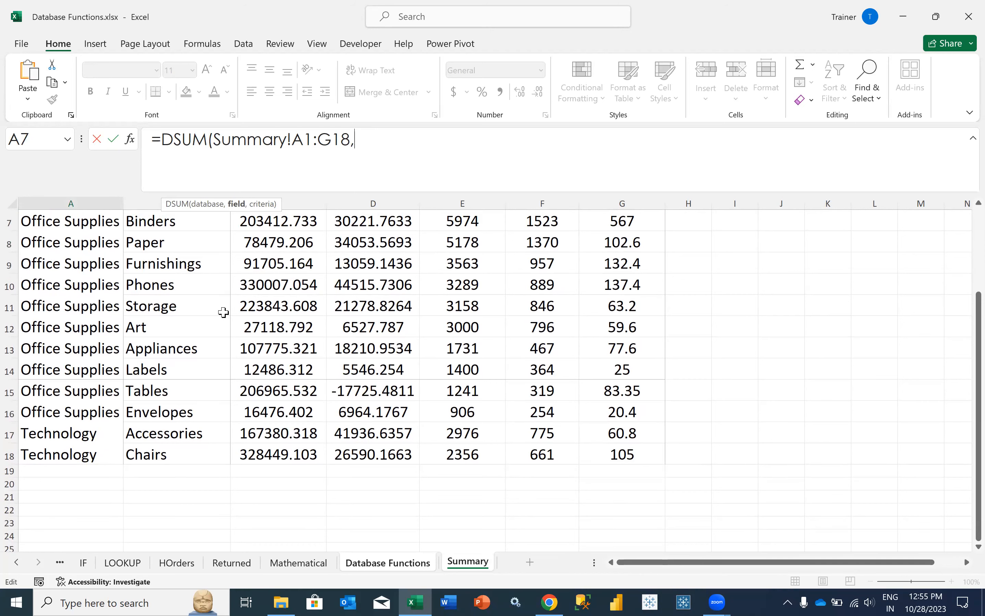
scroll(223, 316, "up", 2)
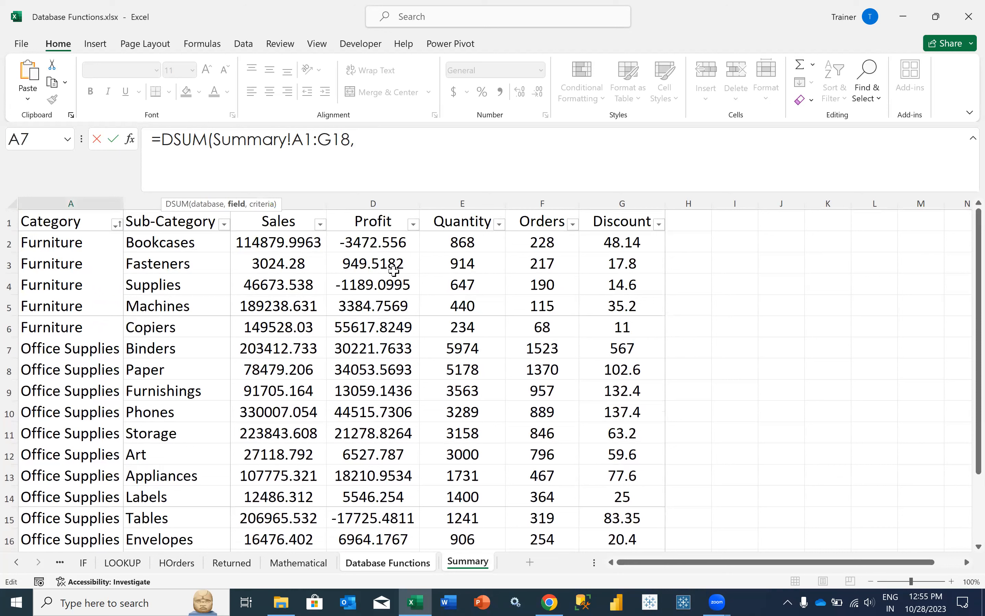
type("\"Sales")
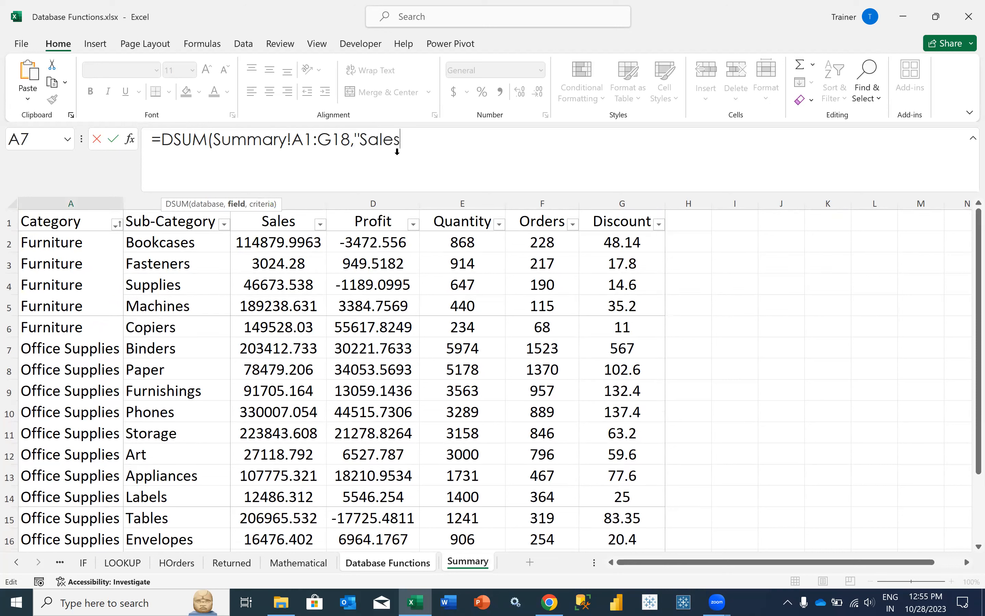
type("\",")
left_click(409, 569)
- Close the DSUM with criteria 'Database Functions'!A7:A8 so A11 returns 1298270.124
key("BackSpace")
key("BackSpace")
key("BackSpace")
key("BackSpace")
key("BackSpace")
key("BackSpace")
key("BackSpace")
key("BackSpace")
key("BackSpace")
key("BackSpace")
key("BackSpace")
key("BackSpace")
key("BackSpace")
key("BackSpace")
key("BackSpace")
key("BackSpace")
key("BackSpace")
key("BackSpace")
key("BackSpace")
key("BackSpace")
key("BackSpace")
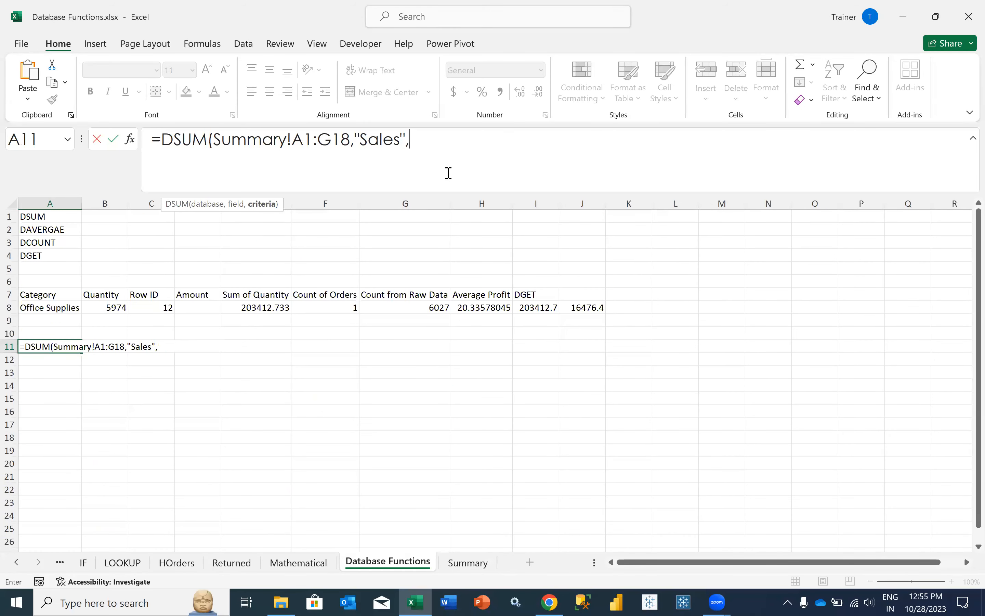
left_click_drag(62, 298, 65, 308)
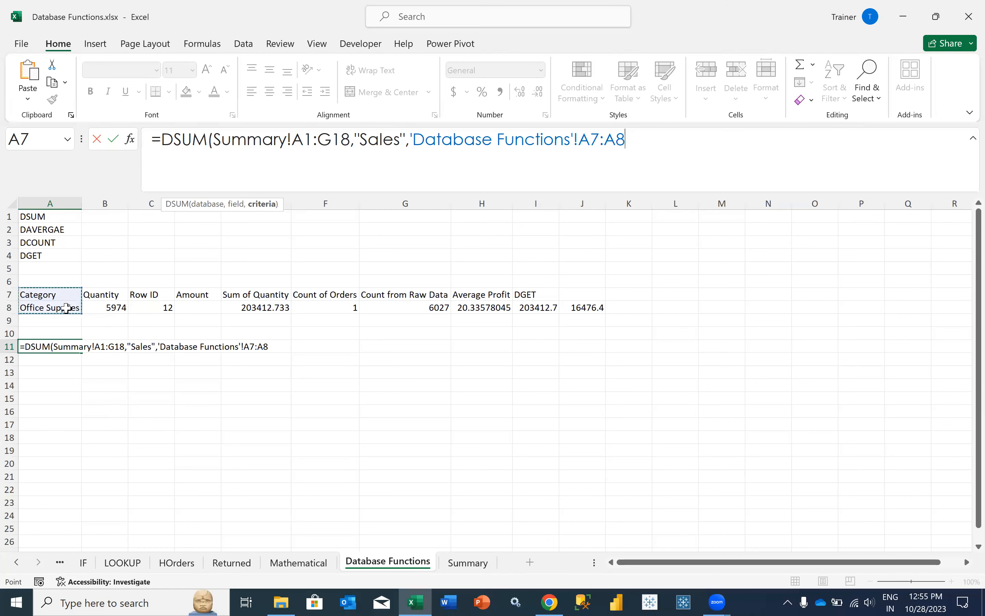
left_click(58, 295)
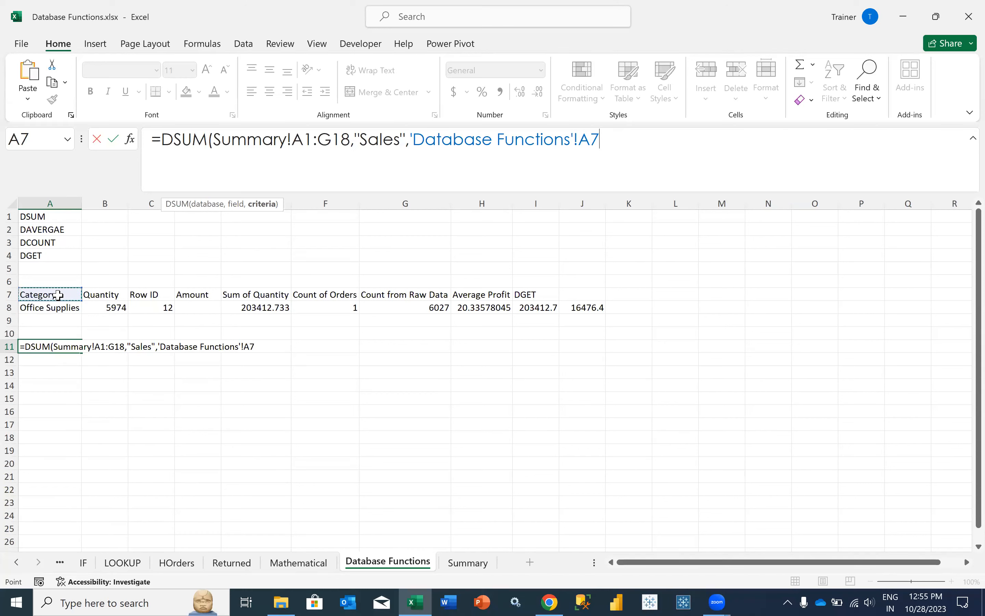
left_click_drag(60, 295, 62, 308)
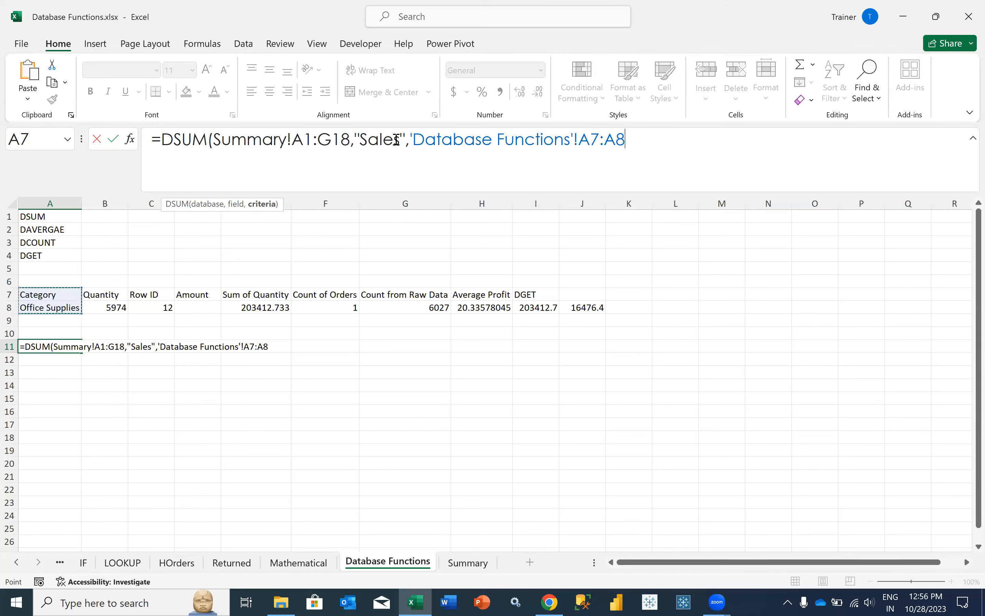
left_click(696, 140)
type(")")
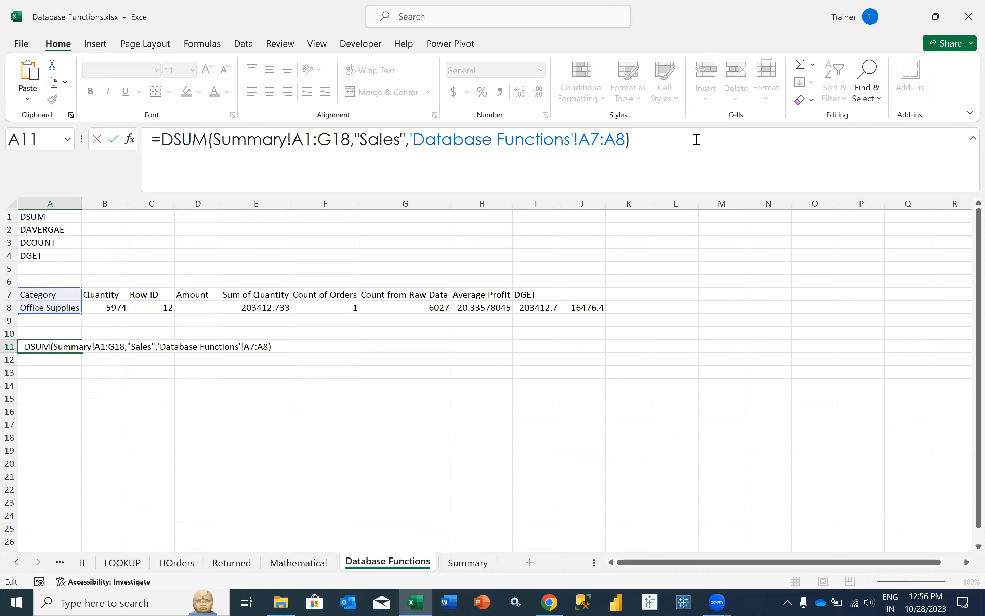
key("Return")
left_click(71, 348)
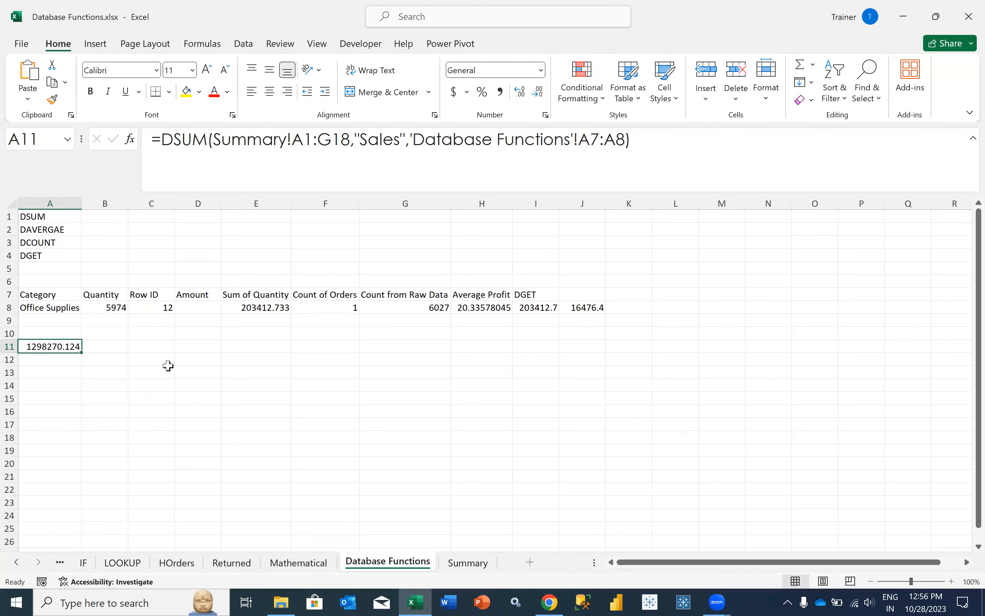
left_click(646, 68)
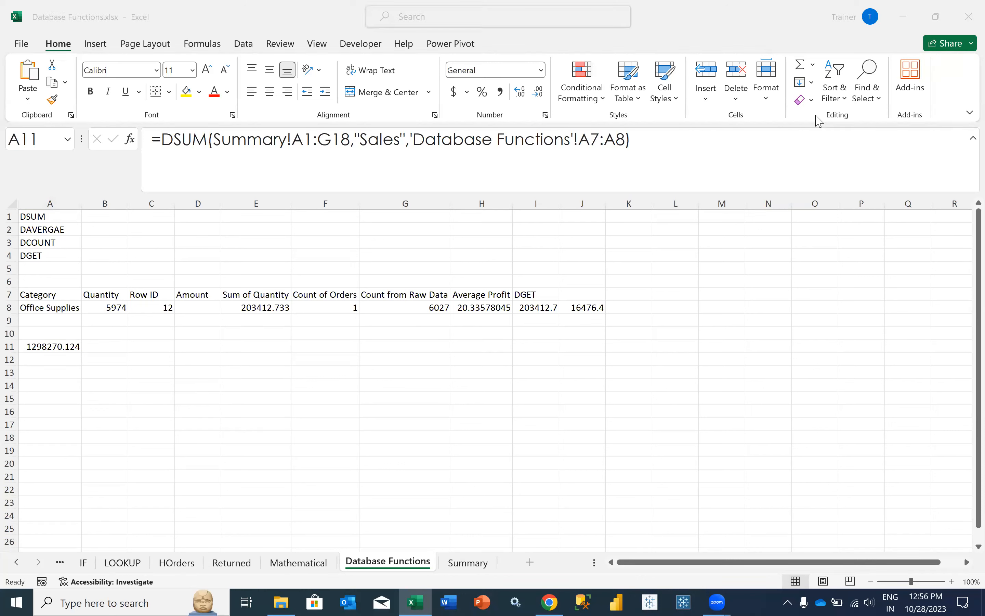
left_click(68, 369)
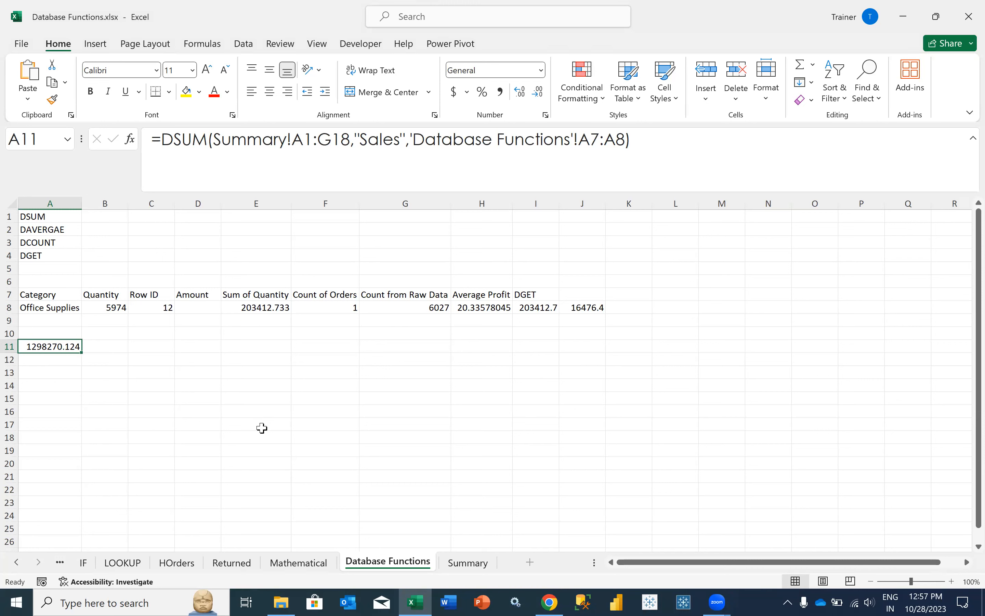
- Copy the Summary sheet to (new book) using Move or Copy with Create a copy ticked
left_click(460, 564)
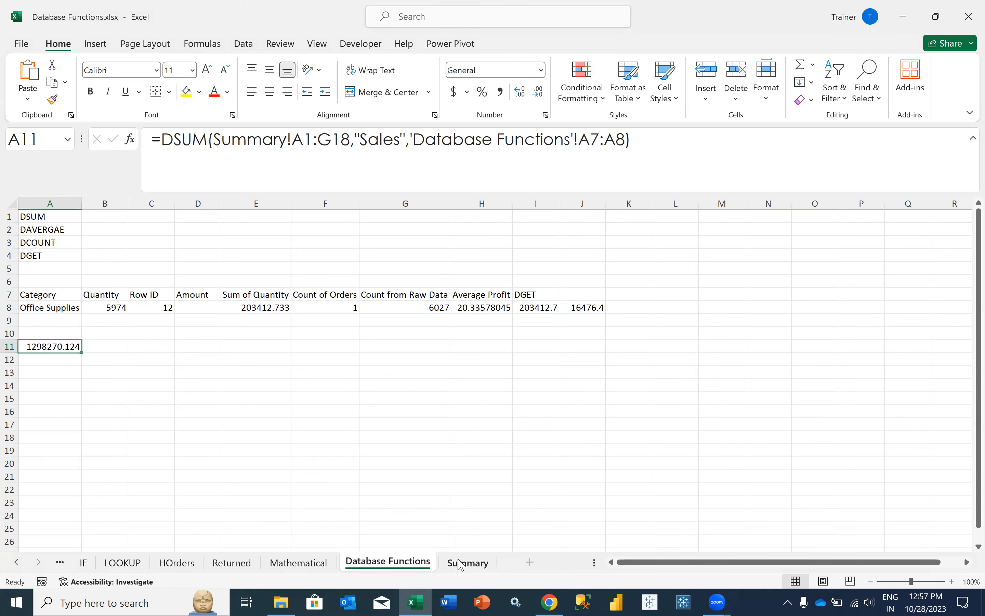
right_click(460, 564)
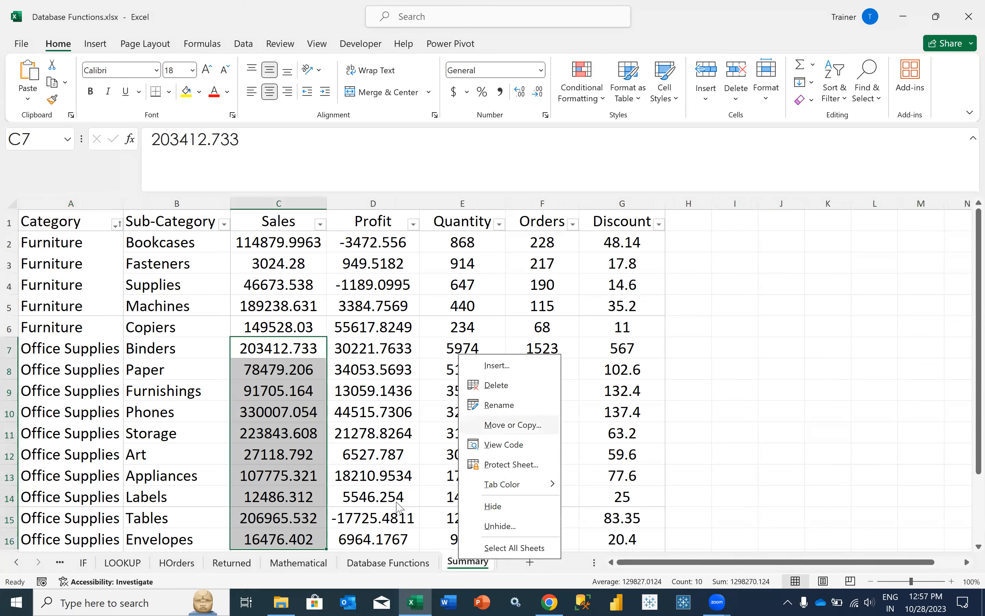
left_click(513, 425)
left_click(448, 386)
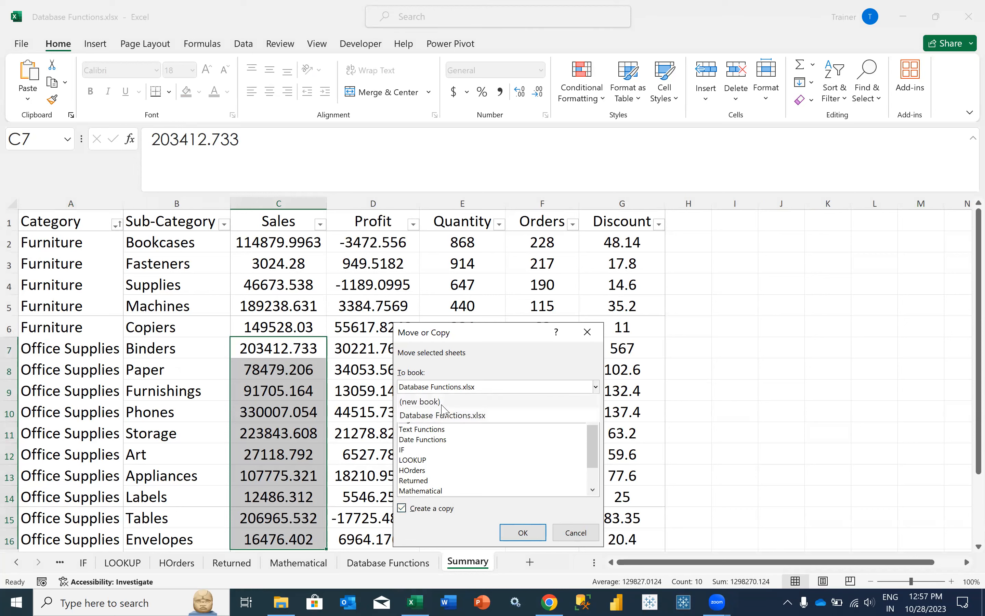
left_click(424, 402)
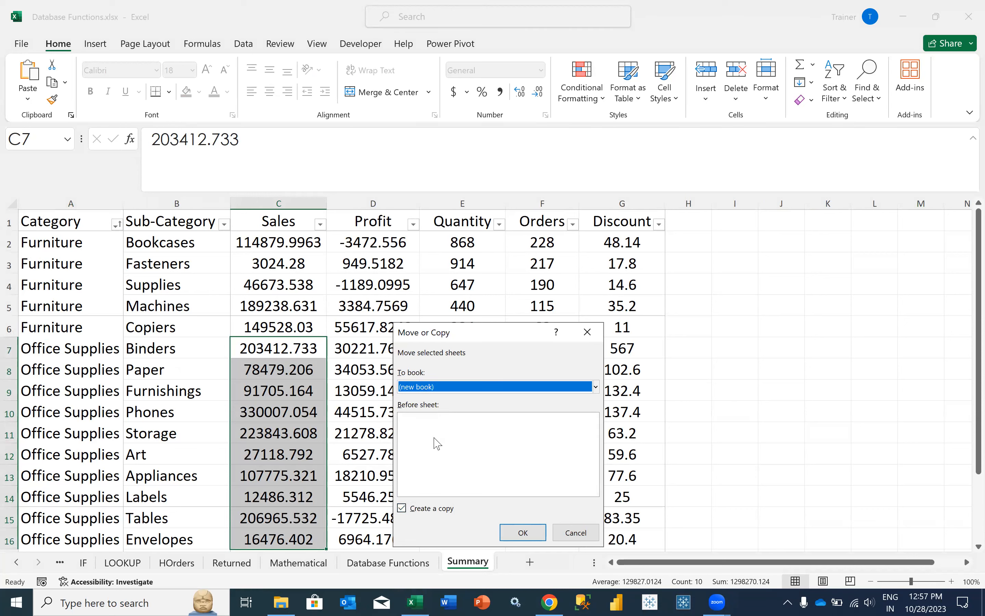
left_click(523, 533)
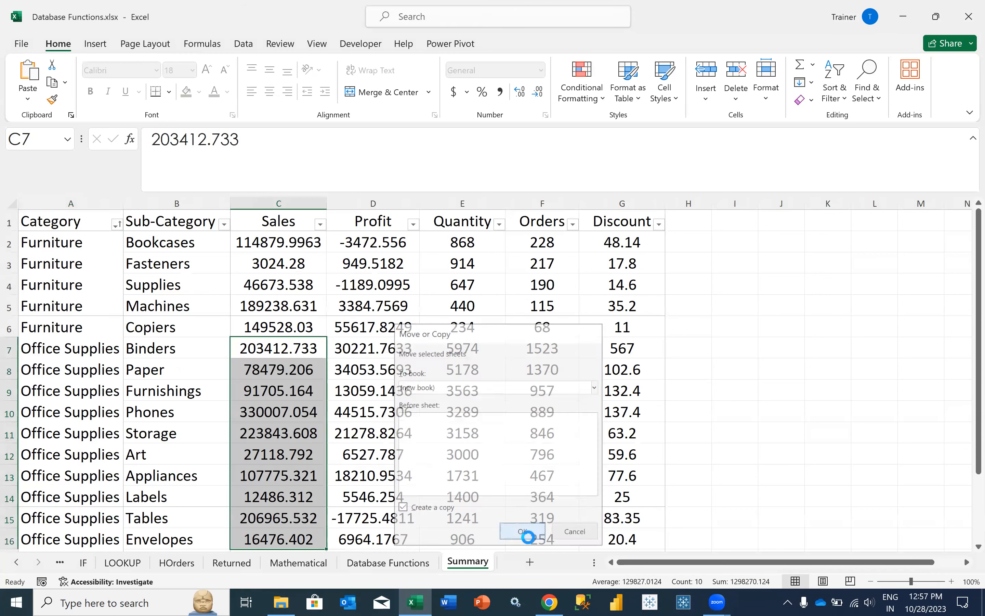
- Save the copied sheet as Summary.xlsx in the Excel Batch 4 folder, close it, and launch Outlook
left_click(239, 307)
key("ctrl+s")
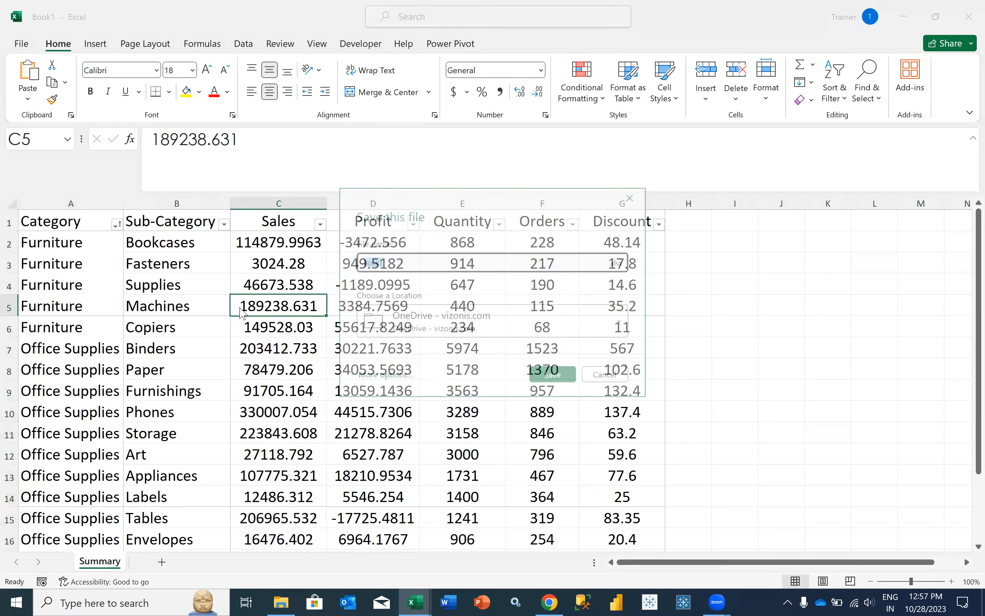
left_click(430, 324)
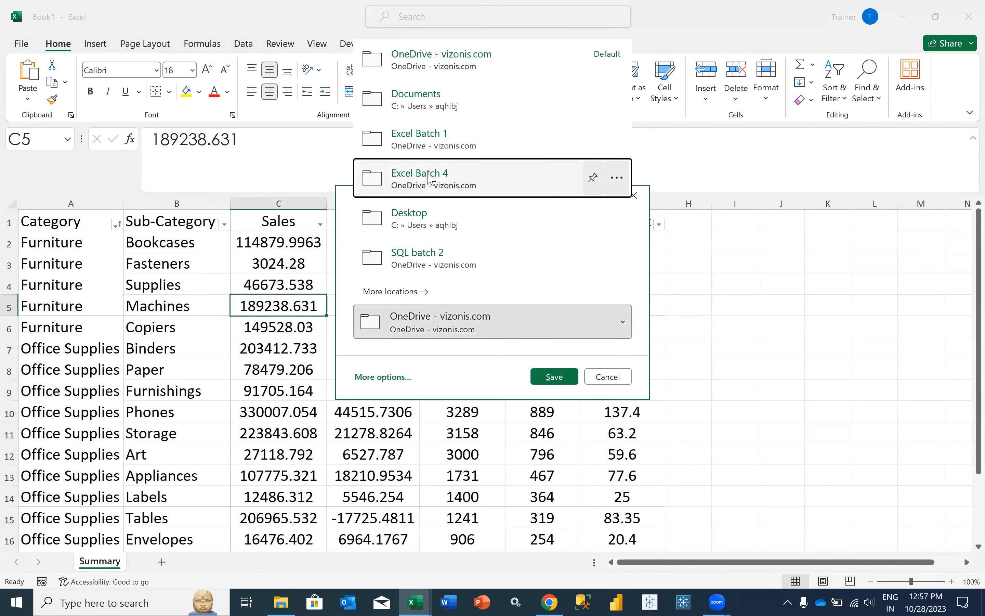
left_click(419, 173)
left_click(403, 269)
type("Summary")
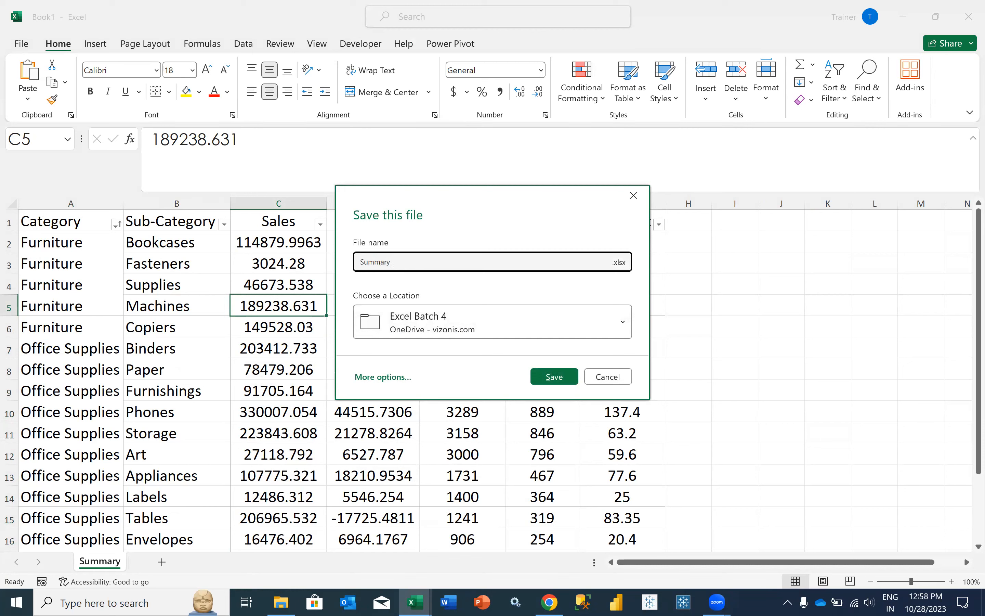
left_click(543, 378)
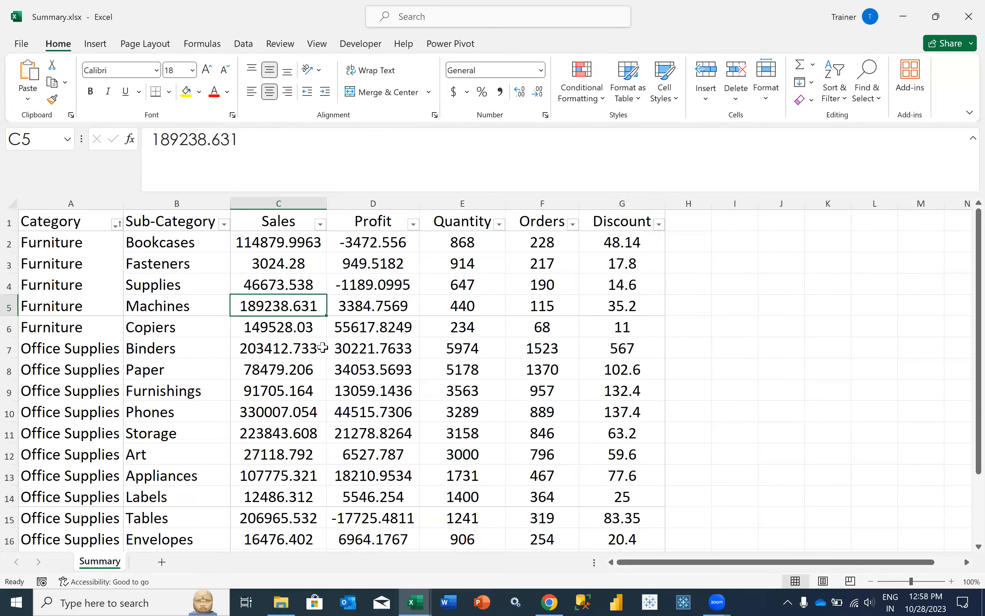
left_click(968, 17)
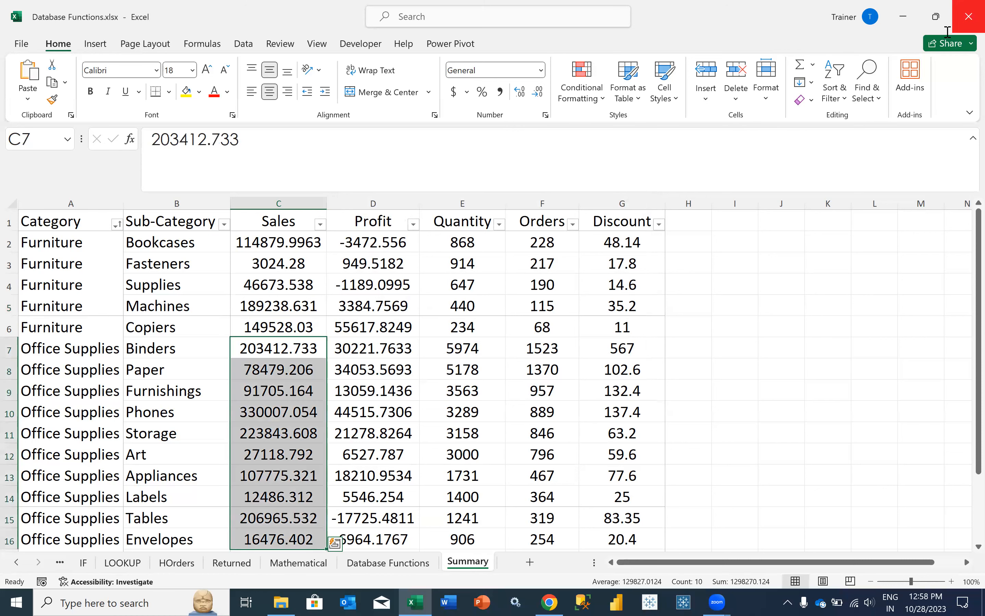
left_click(348, 602)
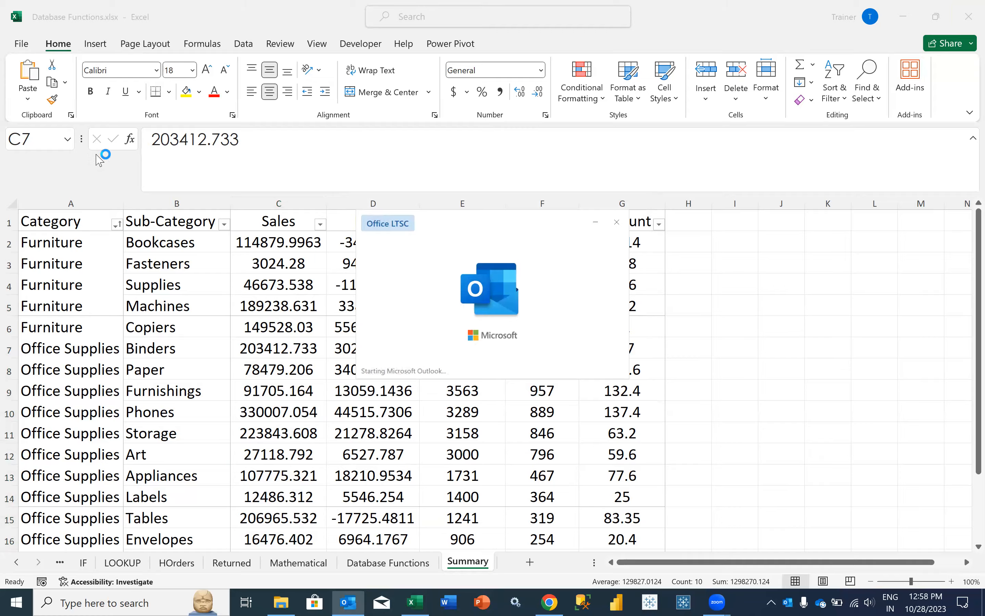
- Start a new email and address it to the two recipients' e-mail addresses
key("ctrl+n")
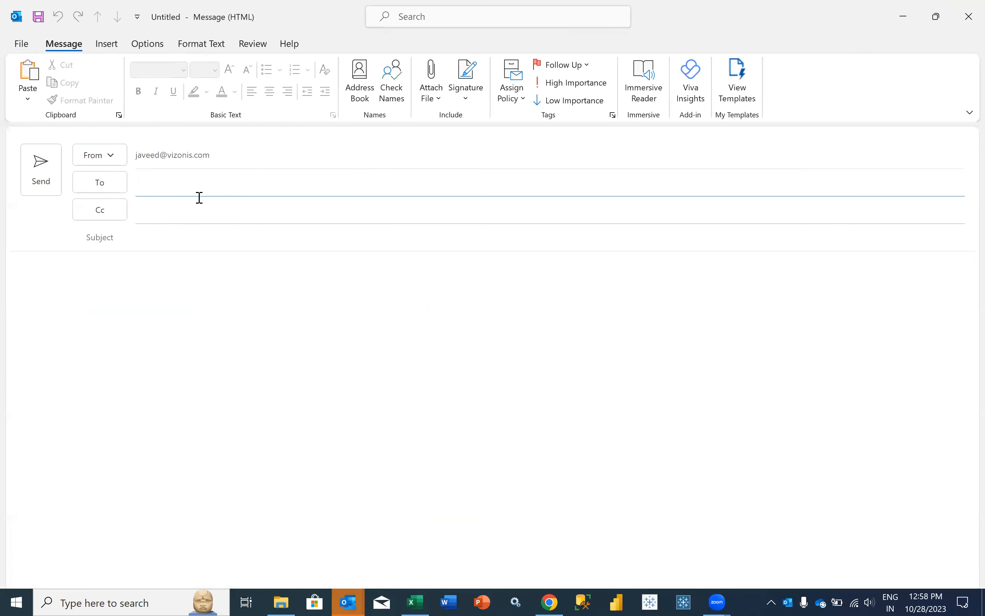
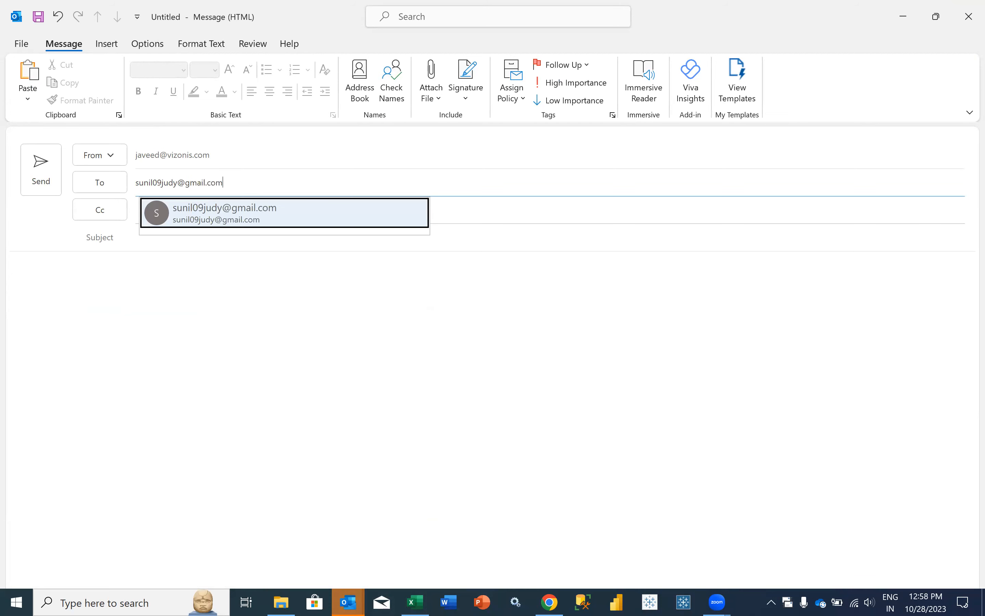
left_click(200, 199)
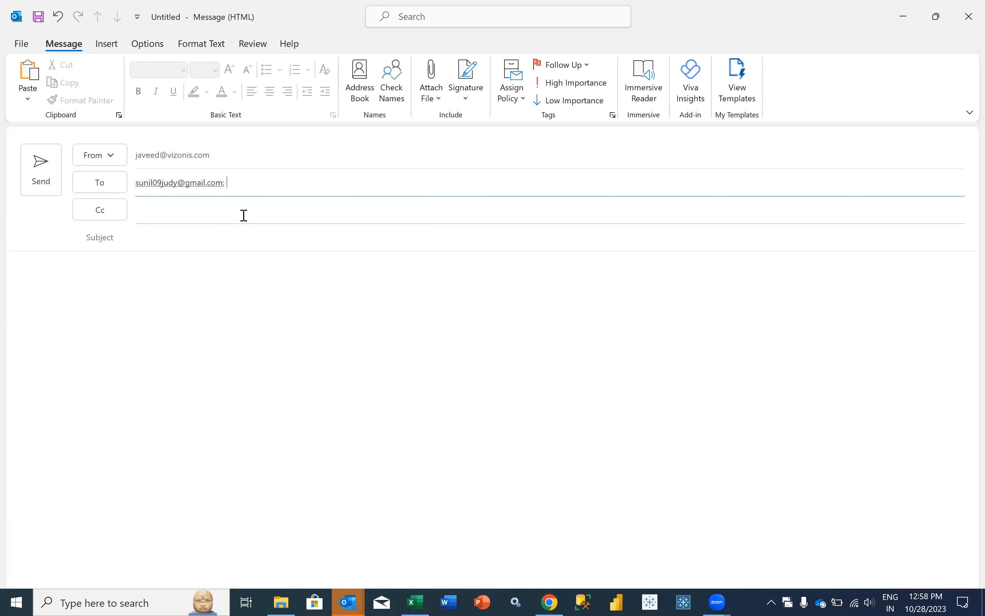
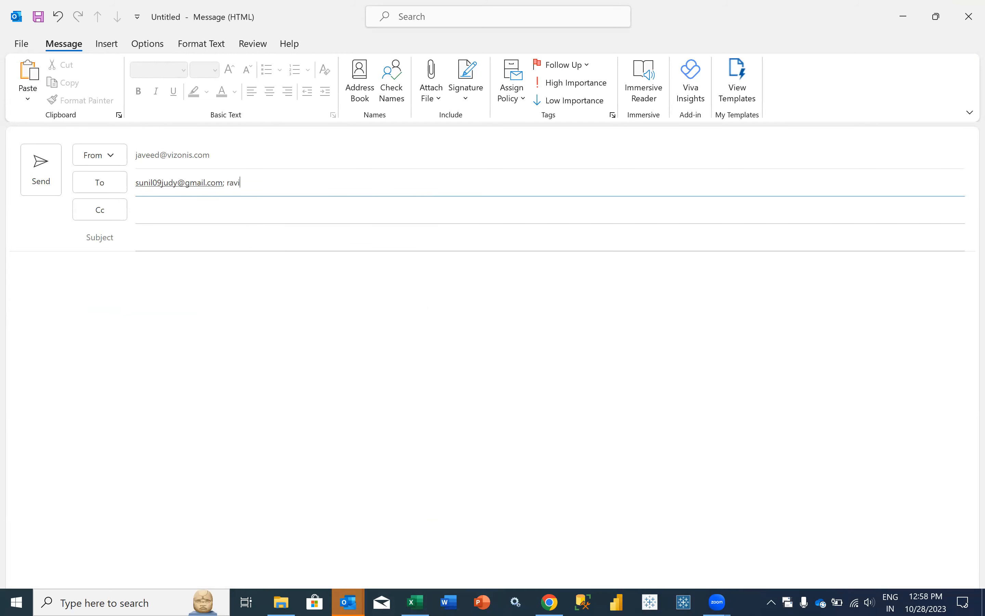
key("Left")
key("End")
key("Return")
- Give the email the subject 'Summary', attach Summary.xlsx, send it, and close Outlook
left_click(171, 241)
type("Summary")
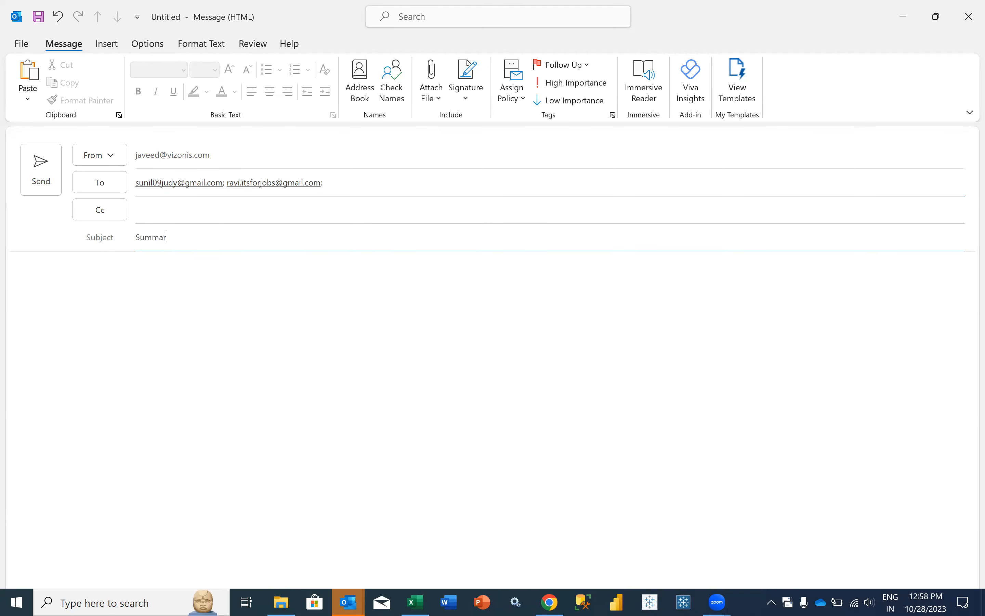
key("Tab")
left_click(106, 43)
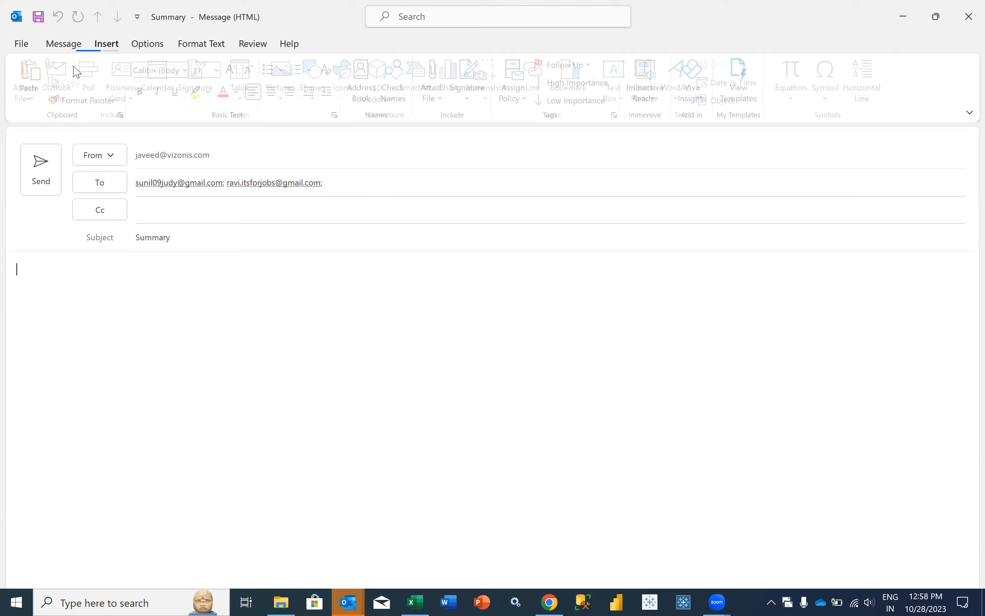
left_click(57, 79)
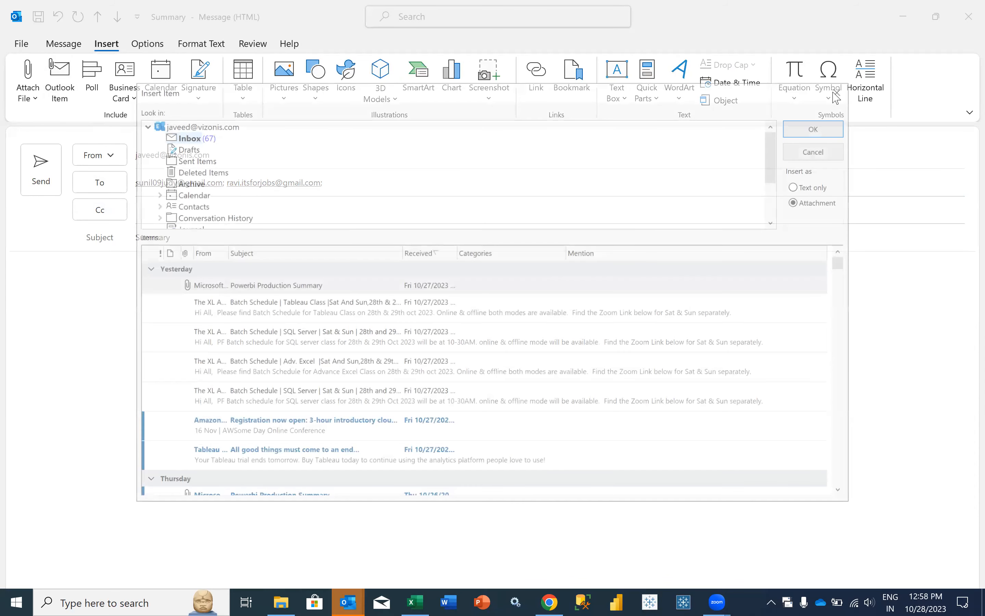
key("Escape")
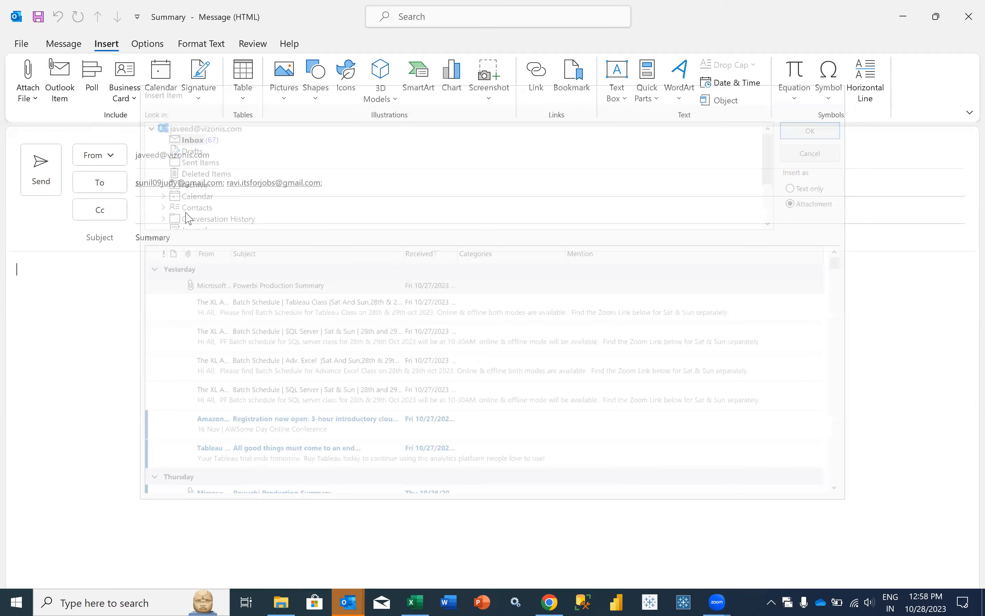
left_click(27, 82)
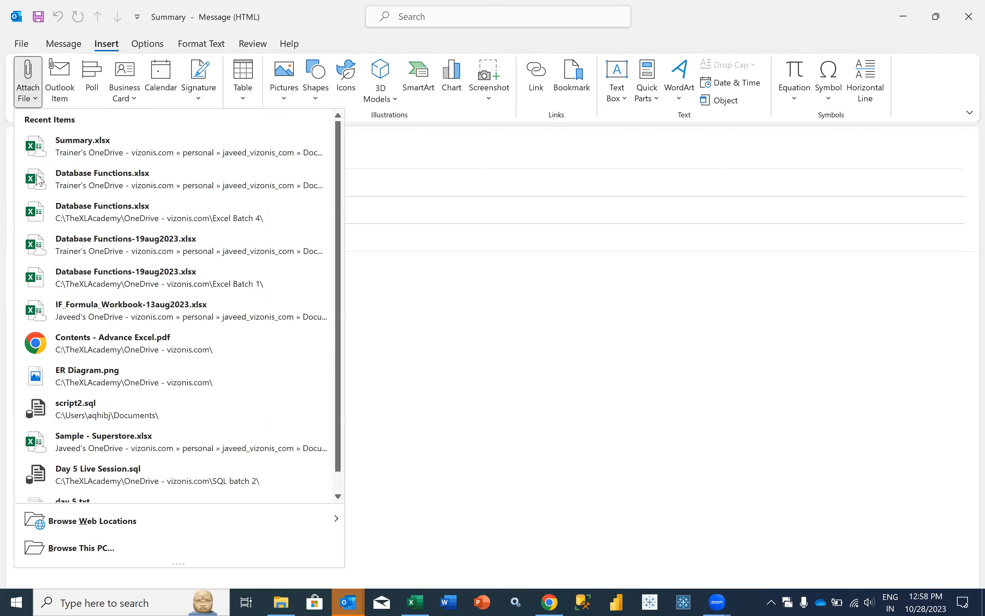
left_click(79, 139)
left_click(468, 325)
key("alt+s")
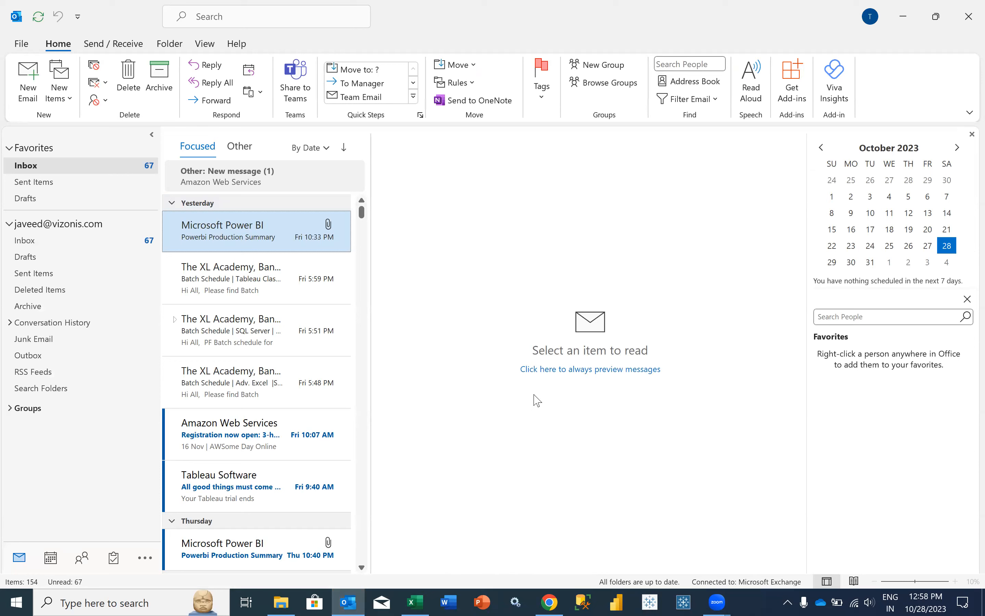
left_click(969, 16)
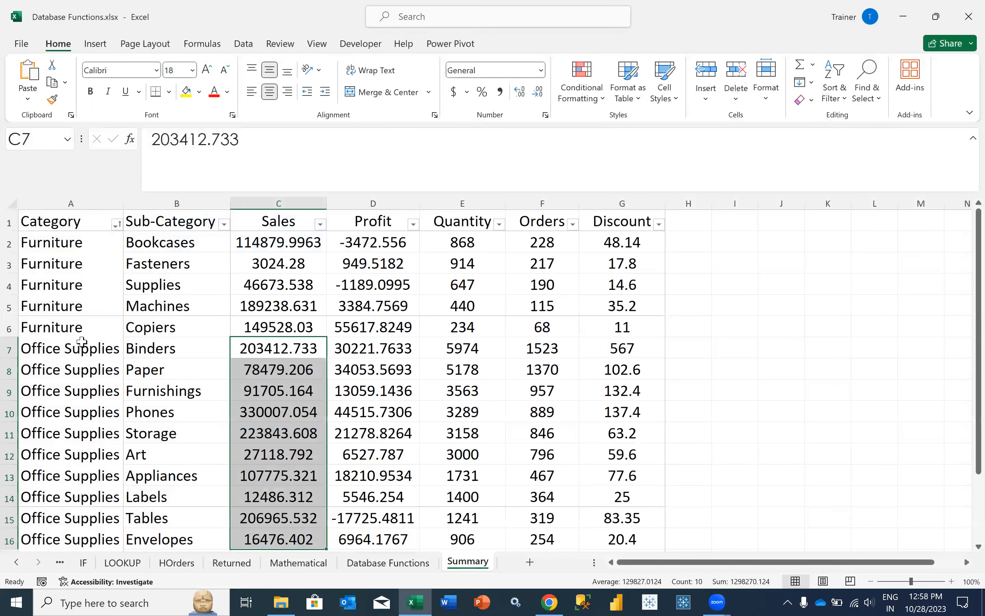
- On Database Functions, review A11's DSUM arguments: Summary!A1:G18, "Sales", and the criteria range
key("ctrl+Page_Up")
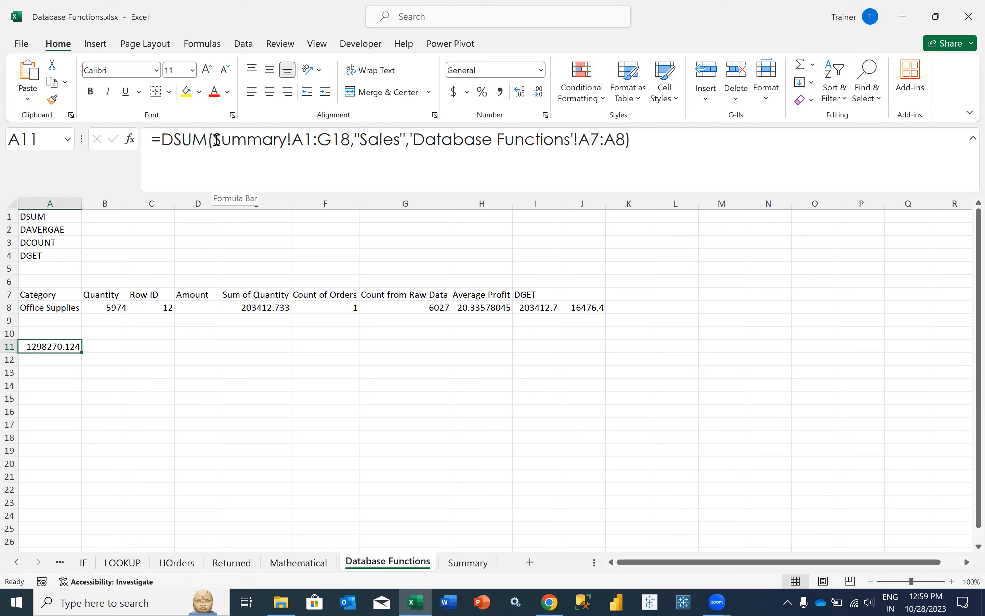
left_click_drag(215, 139, 356, 140)
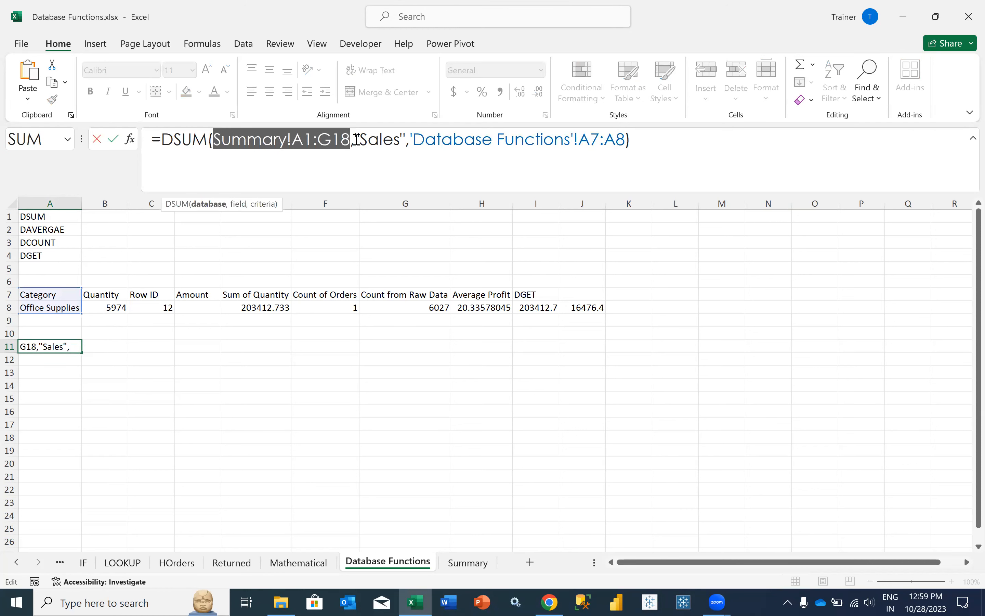
left_click(355, 139)
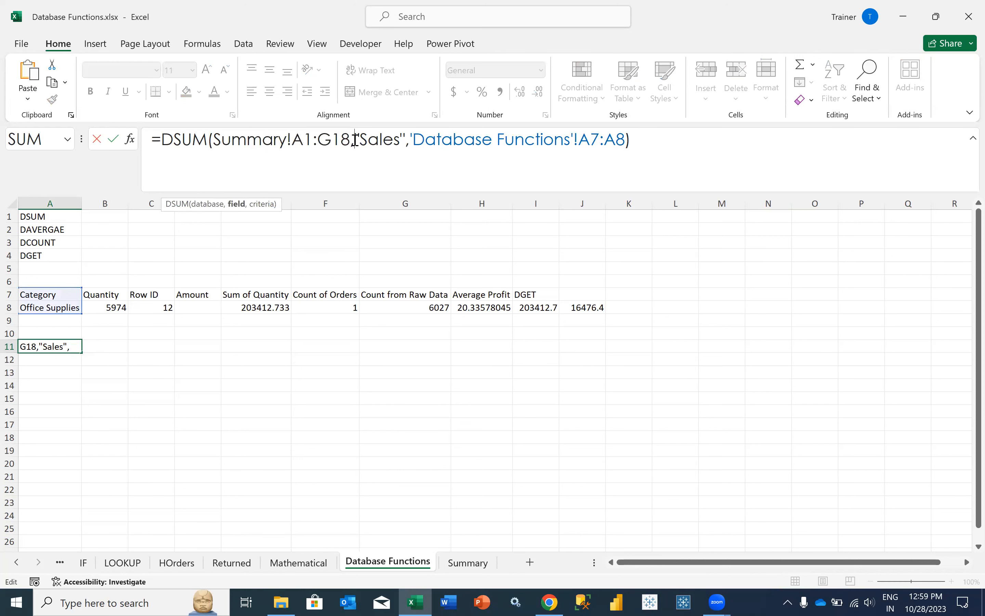
left_click_drag(356, 140, 402, 143)
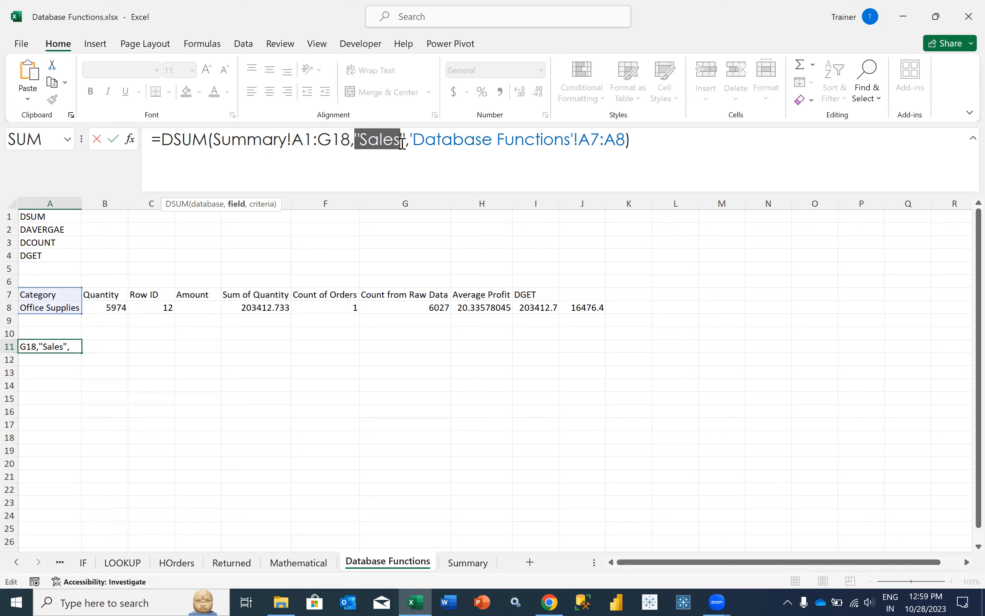
left_click(414, 144)
left_click_drag(411, 142, 625, 143)
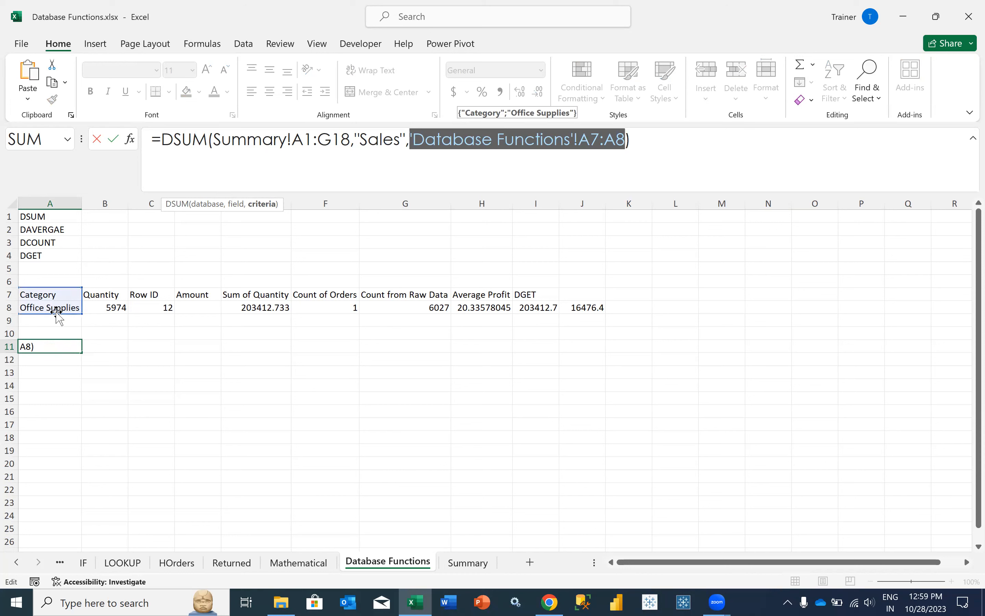
left_click(642, 144)
key("Return")
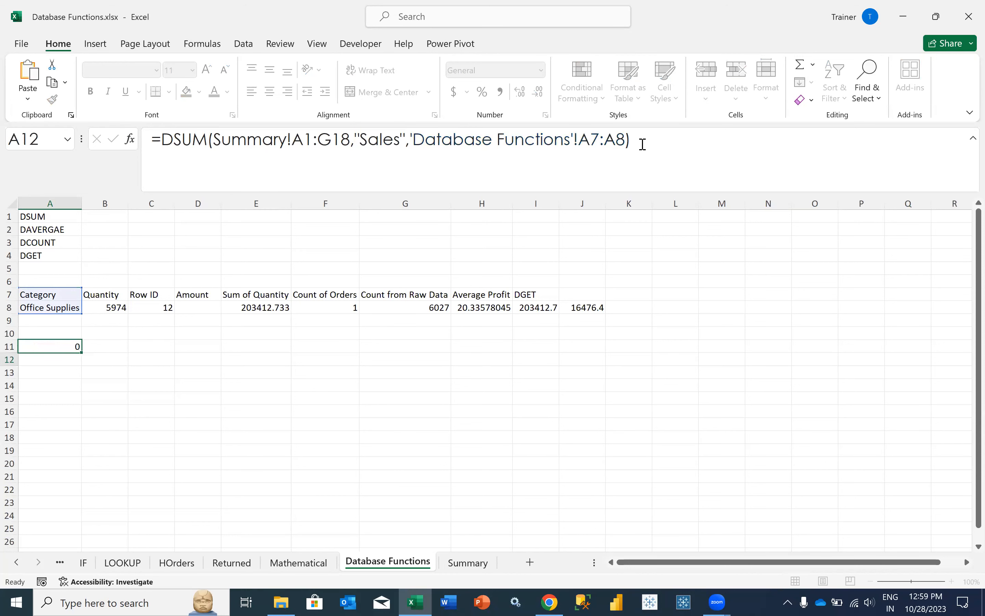
key("Up")
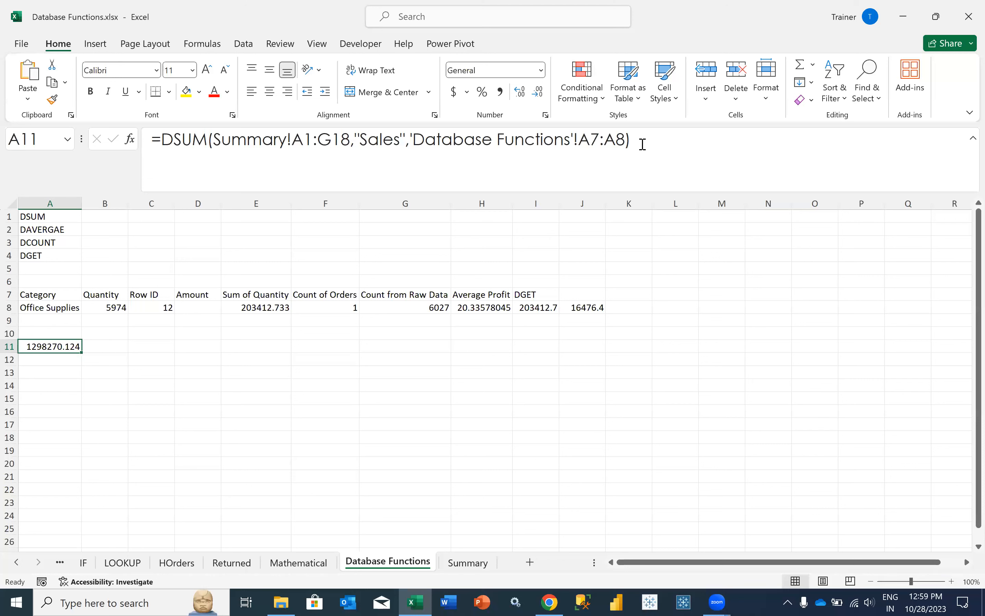
- Refocus the Excel window and launch Outlook again
left_click(641, 144)
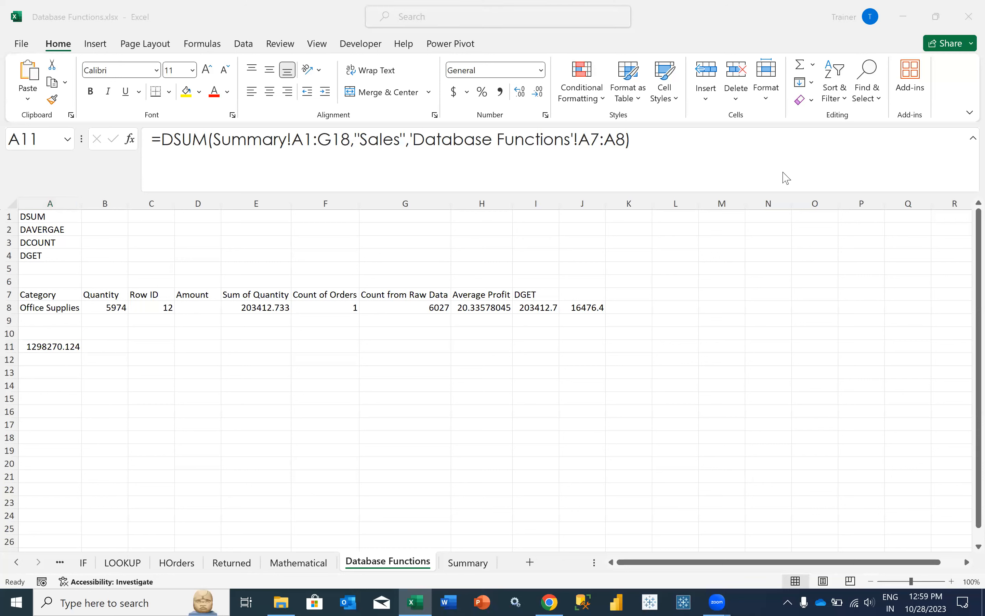
left_click(96, 354)
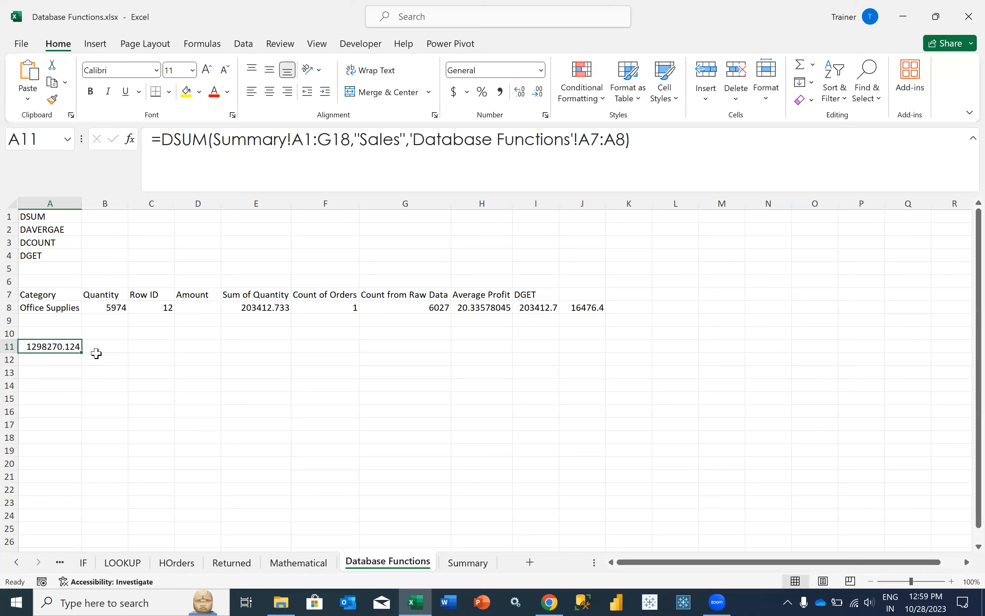
left_click(348, 602)
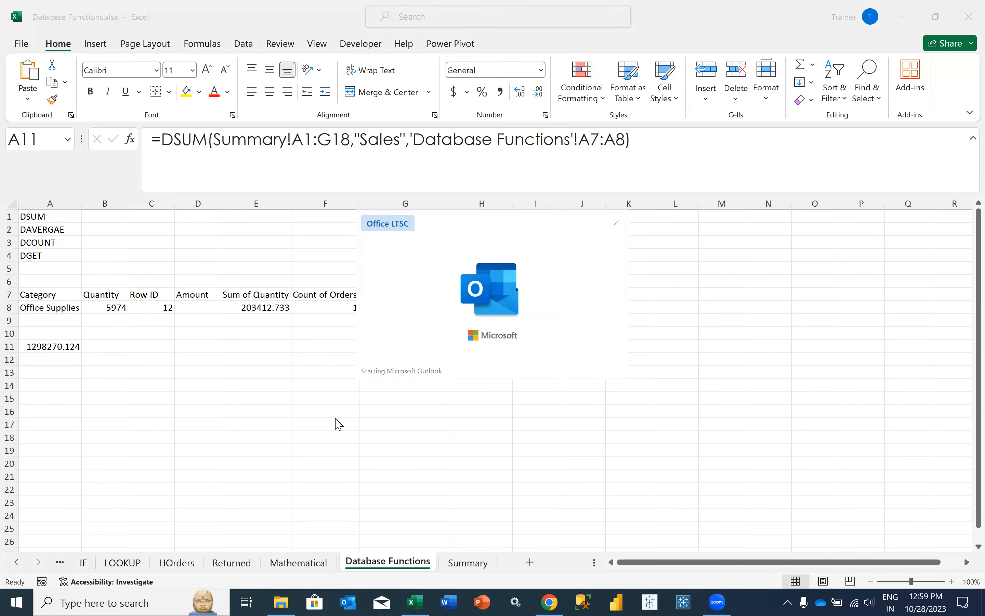
left_click(70, 280)
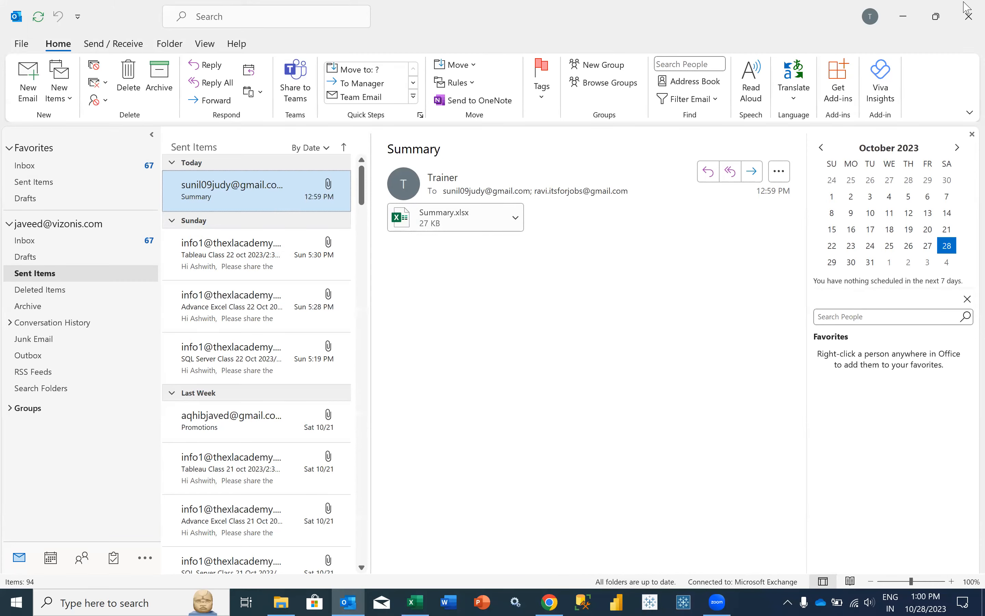
left_click(969, 17)
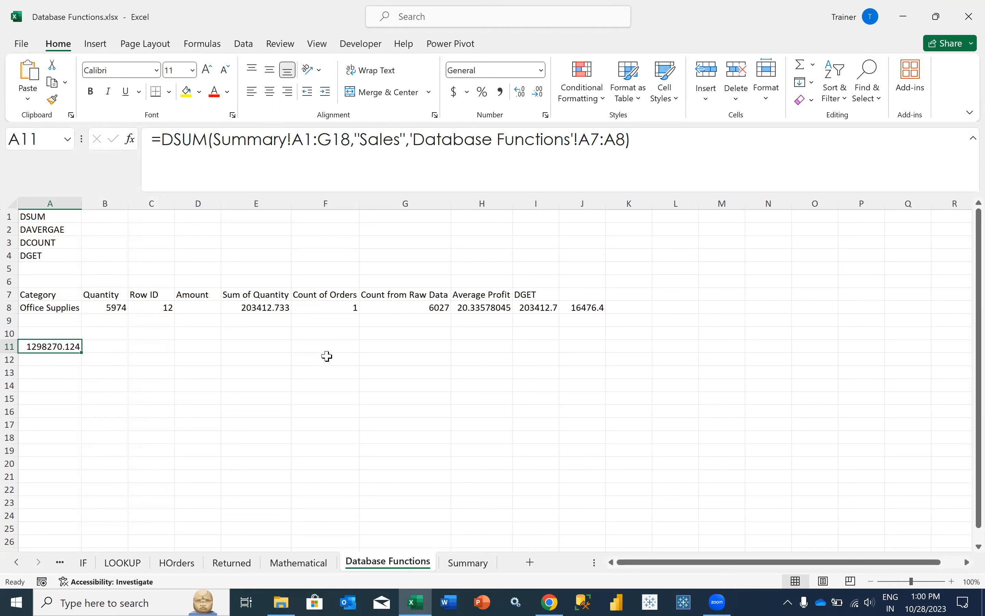
- Remove the 'Database Functions'! prefix so A11 reads =DSUM(Summary!A1:G18,"Sales",A7:A8)
left_click(418, 139)
left_click_drag(417, 139, 578, 141)
key("BackSpace")
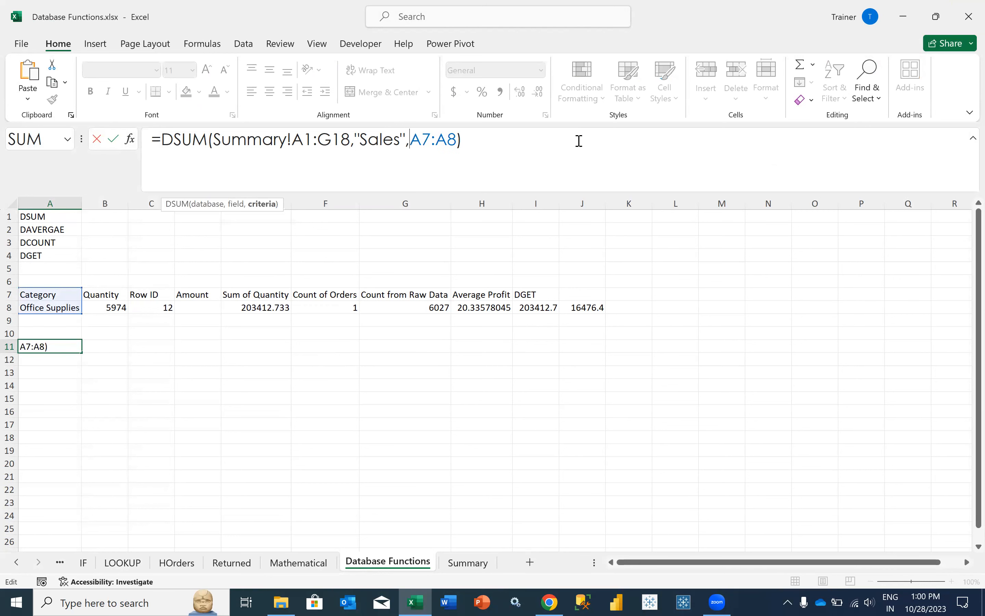
left_click(475, 145)
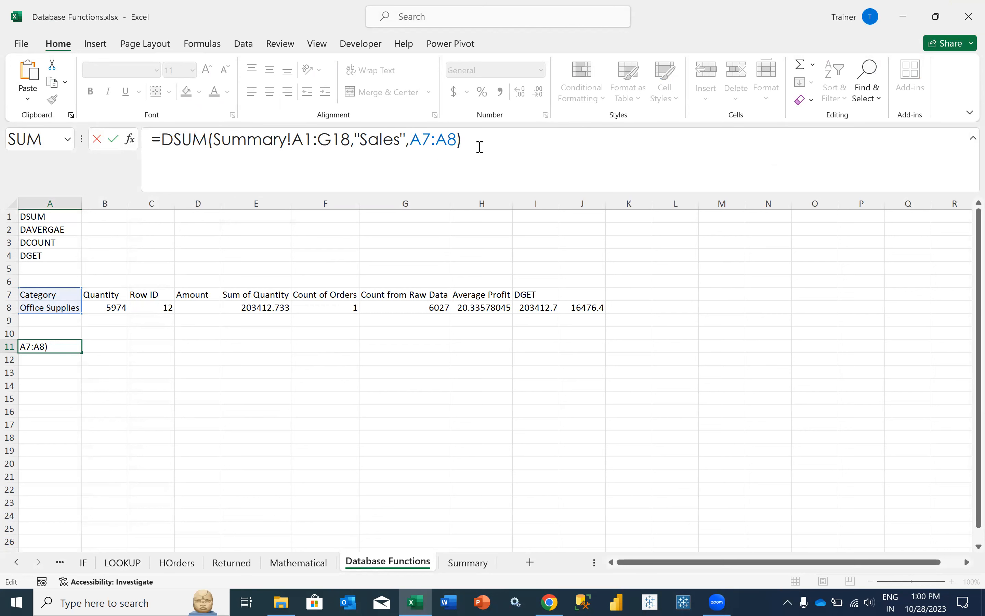
key("Return")
key("Up")
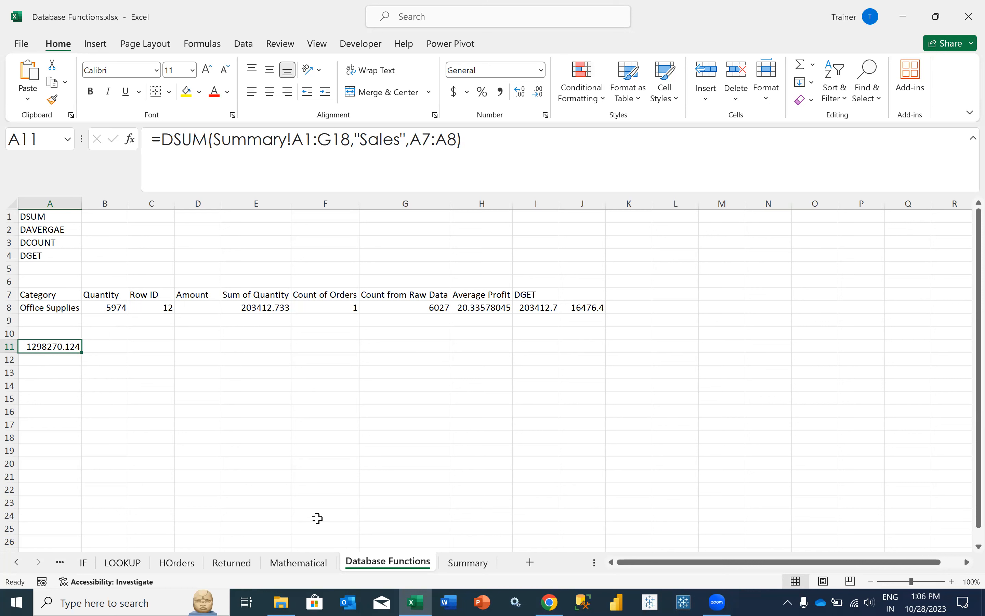
- On the Summary sheet, review the Quantity values in rows 7–8, including Paper's 5178
key("ctrl+Page_Down")
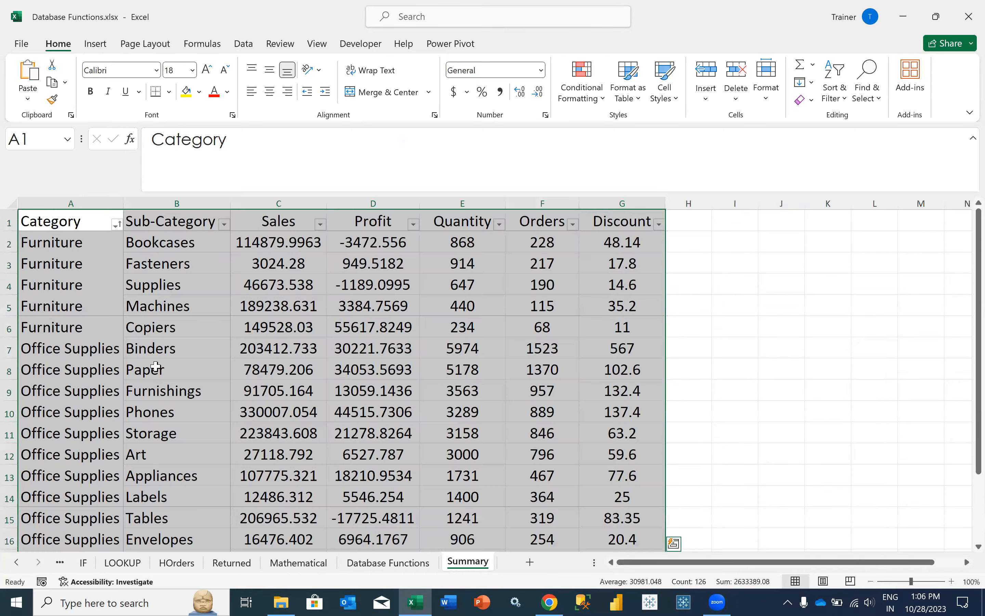
scroll(180, 364, "down", 2)
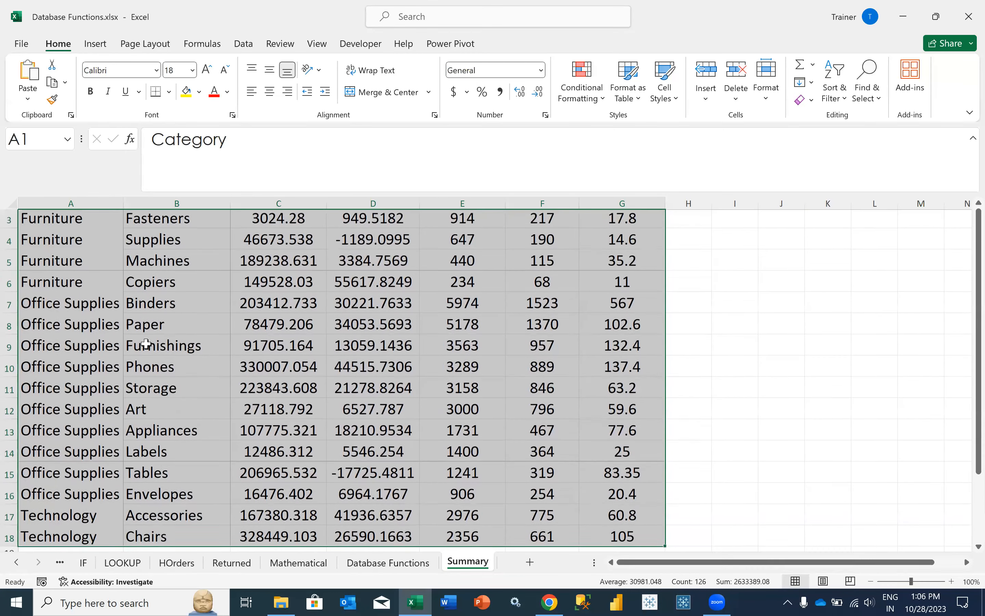
scroll(468, 347, "up", 1)
left_click_drag(468, 348, 458, 367)
left_click(456, 368)
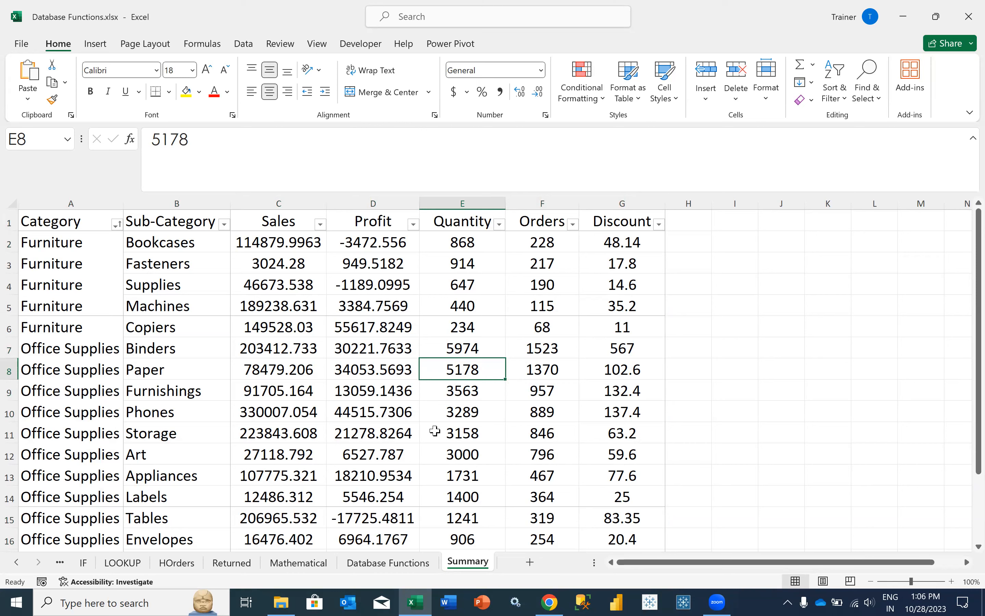
- Compare the Quantity criterion in B8 with the Appliances quantity 1731 on Summary
left_click(375, 564)
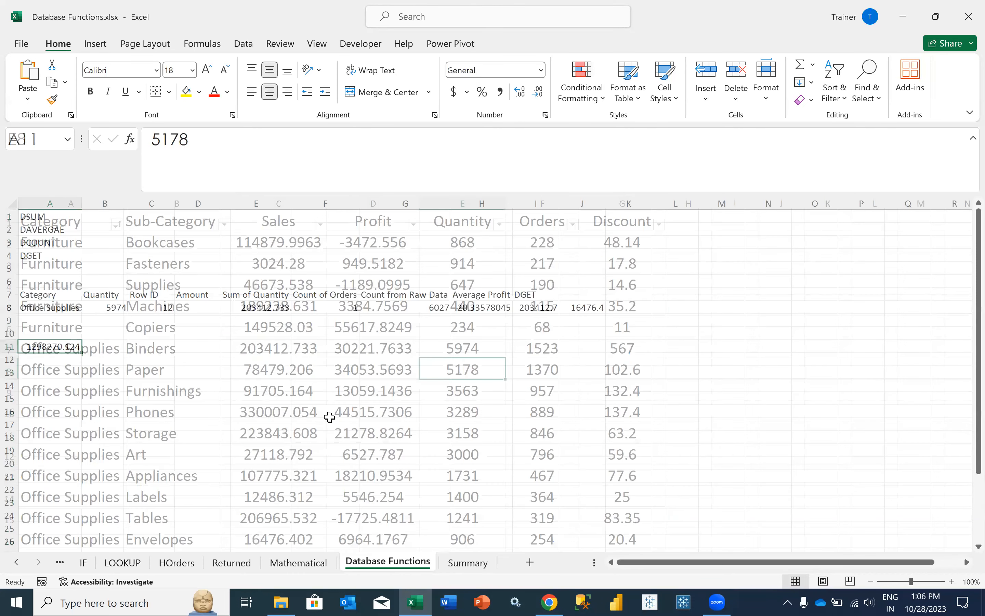
left_click(120, 308)
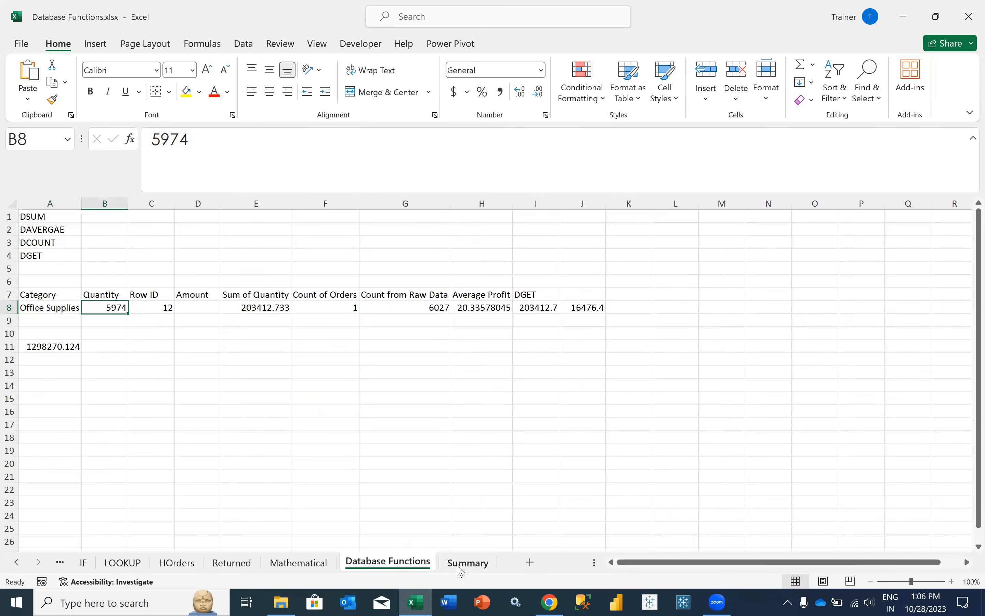
key("ctrl+Page_Down")
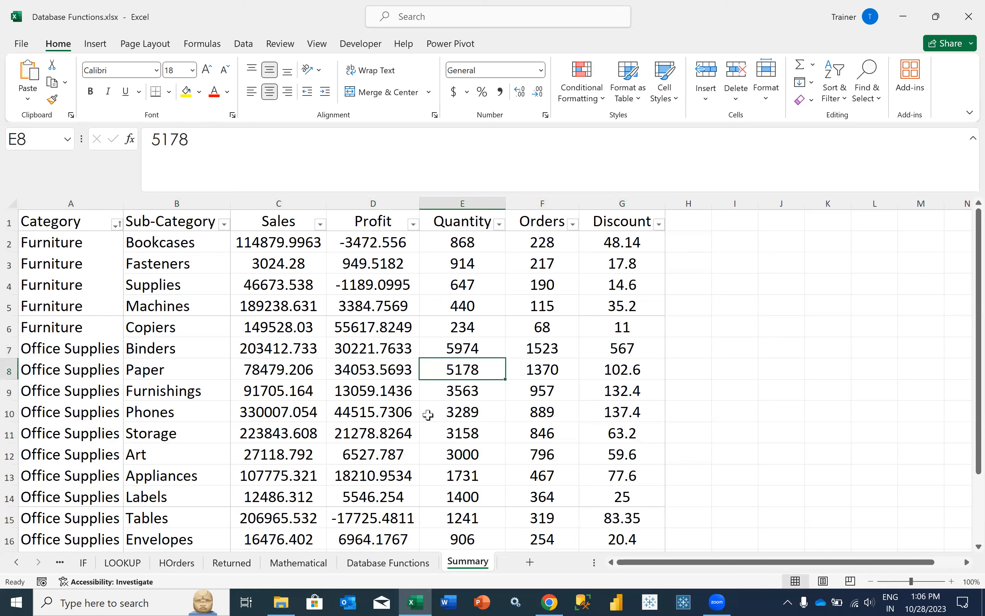
left_click(451, 475)
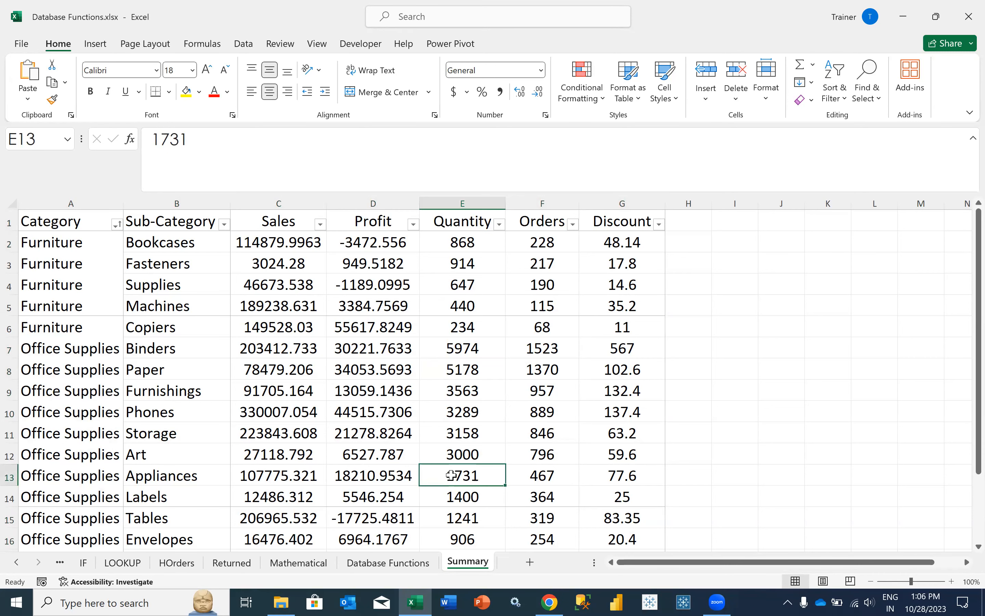
scroll(451, 474, "down", 1)
scroll(346, 411, "down", 1)
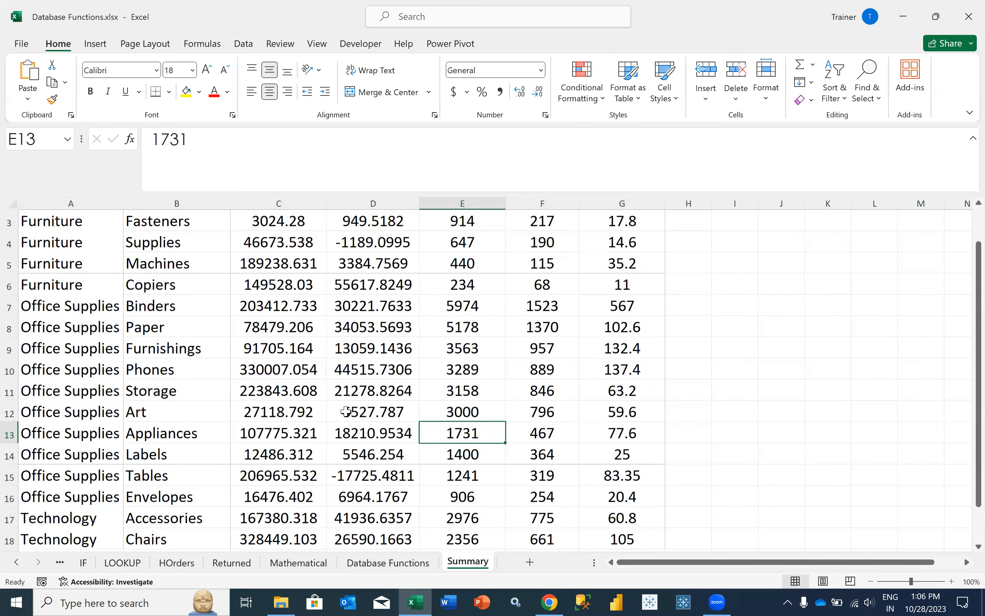
key("ctrl+Page_Up")
- Enter 1500 as the Quantity criterion in B8 and inspect the DSUM in A11
type("1500")
key("Return")
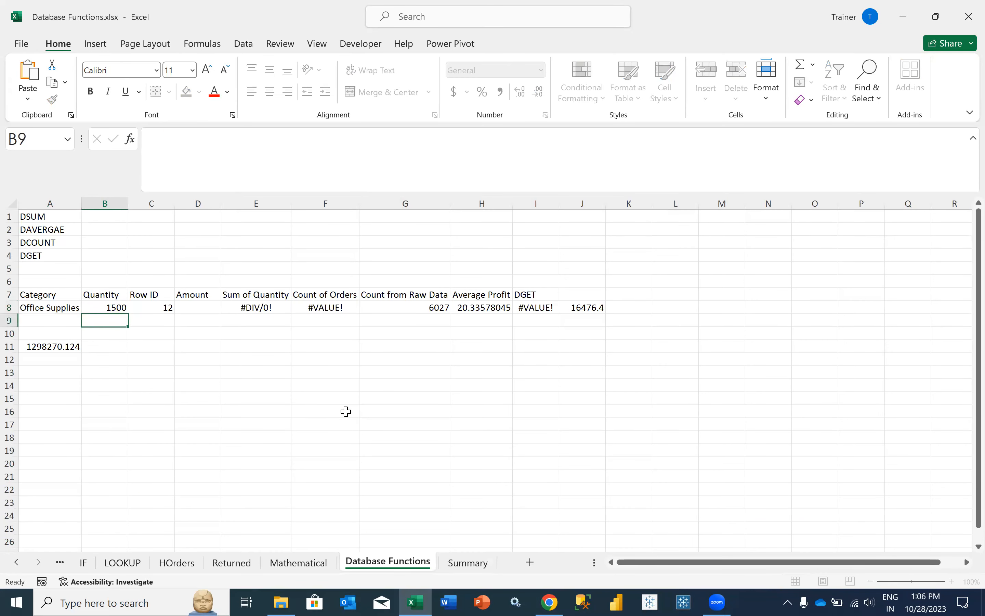
left_click(98, 348)
left_click(60, 344)
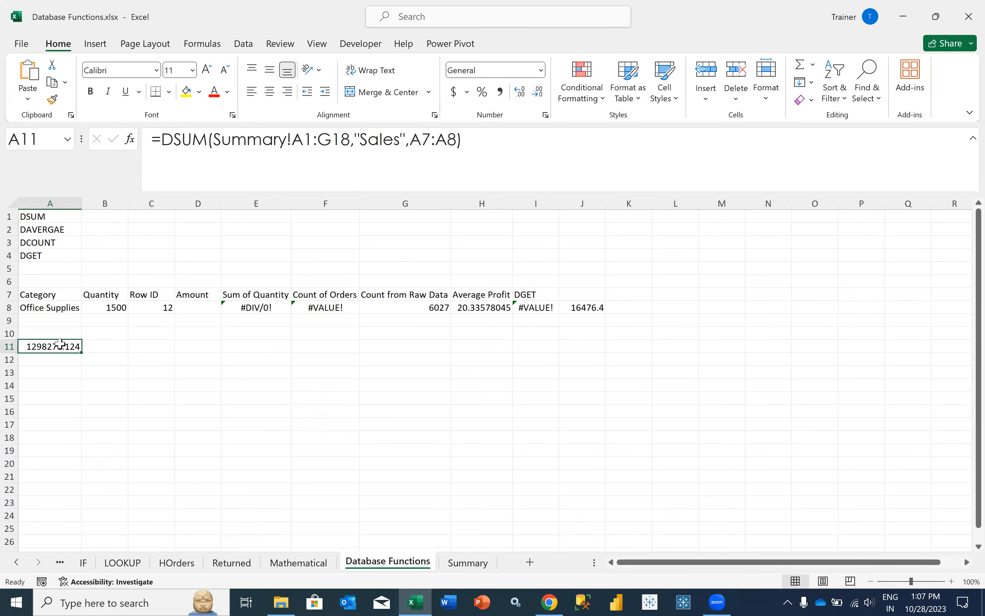
- Undo the edit so B8's Quantity criterion returns to 5974, then recheck A11
left_click(93, 308)
left_click(151, 134)
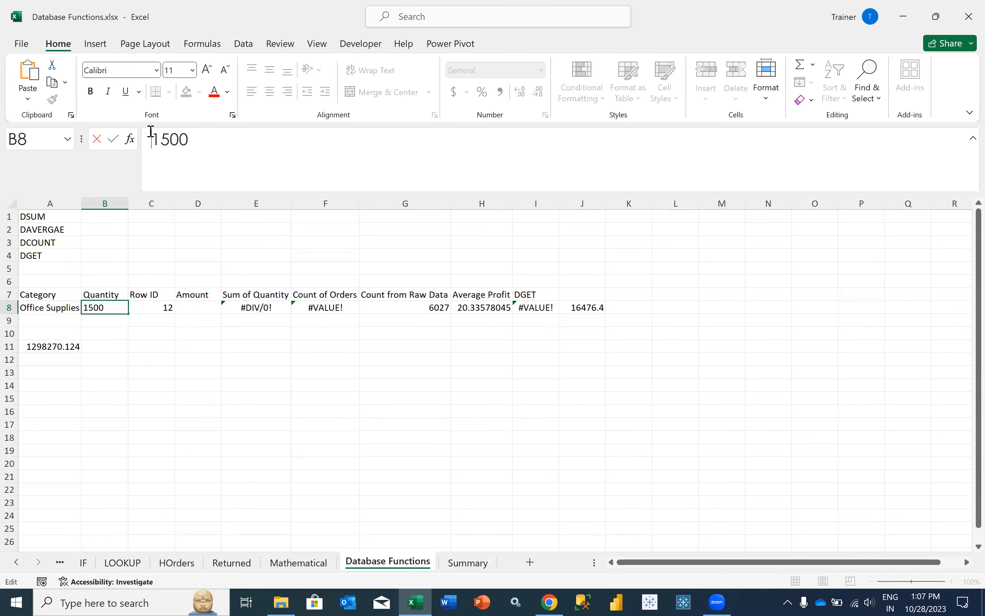
left_click(247, 383)
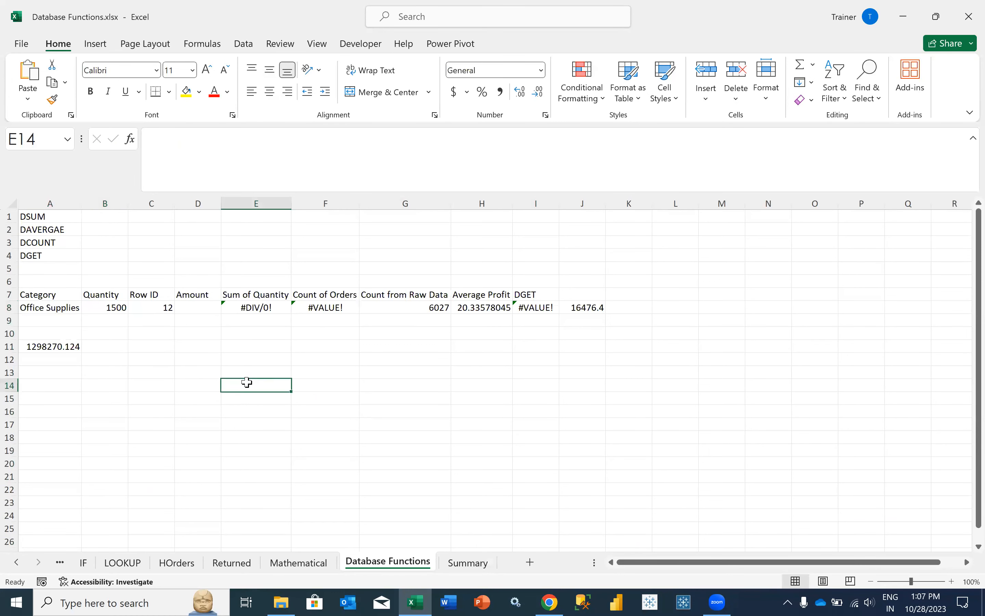
key("ctrl+z")
key("ctrl+z")
left_click(62, 347)
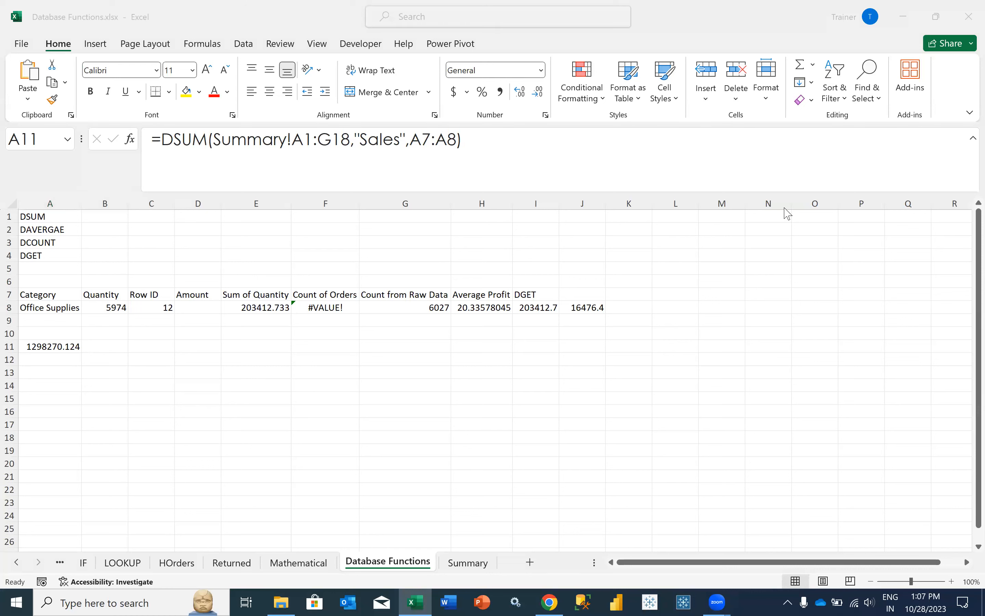
left_click(75, 356)
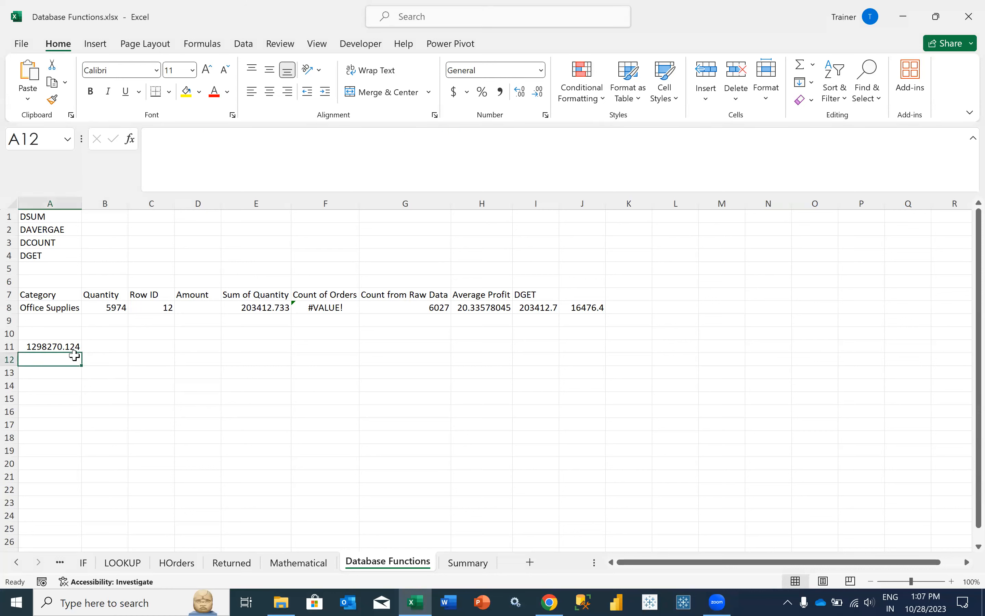
left_click(105, 356)
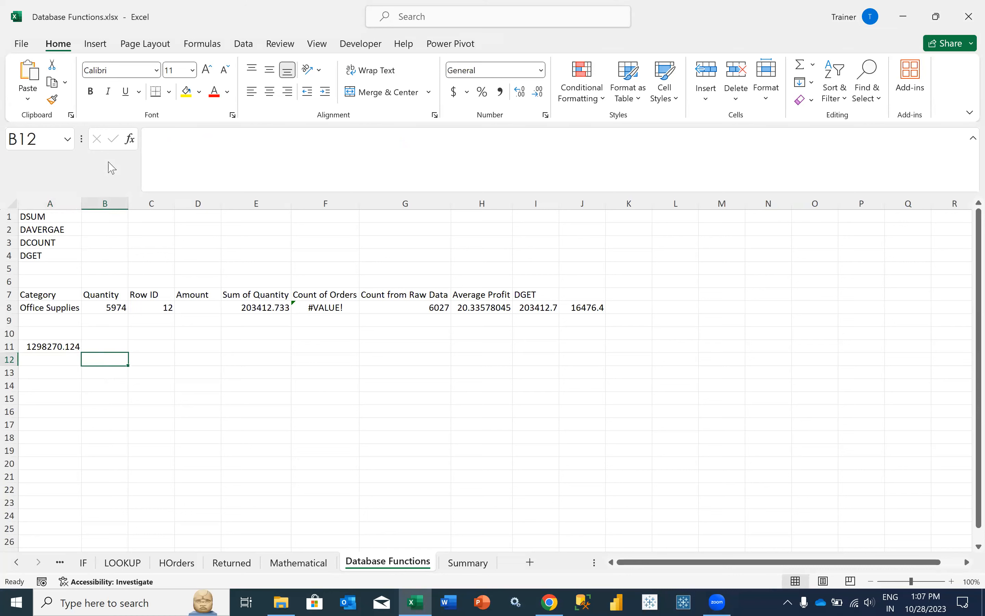
left_click(67, 346)
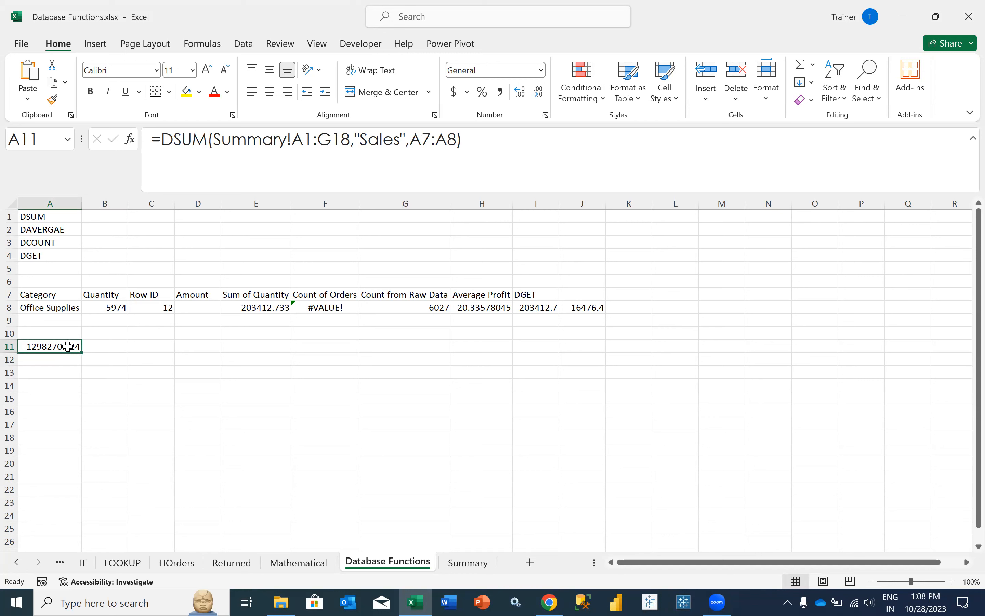
left_click(468, 562)
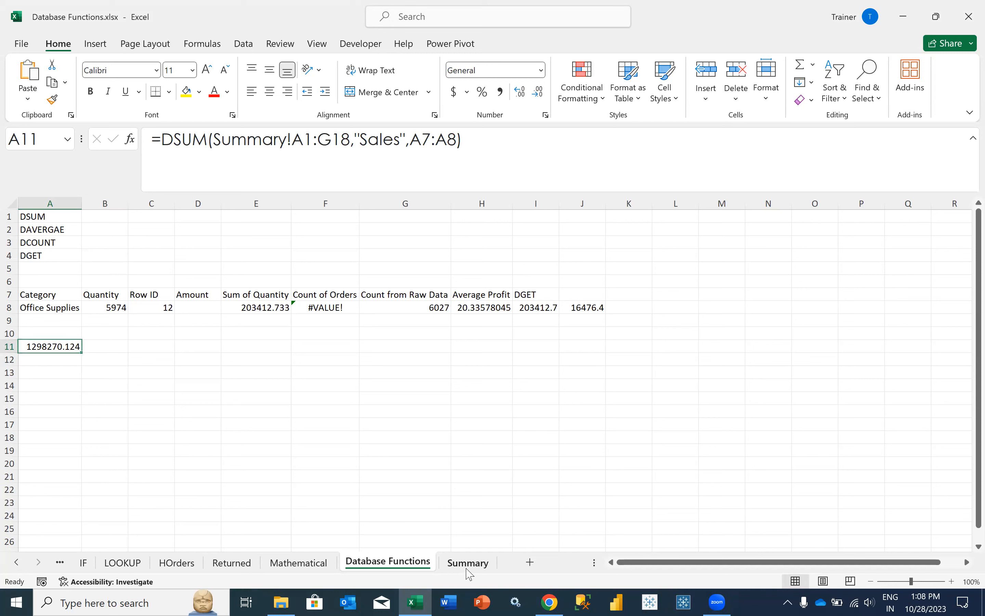
scroll(303, 402, "up", 1)
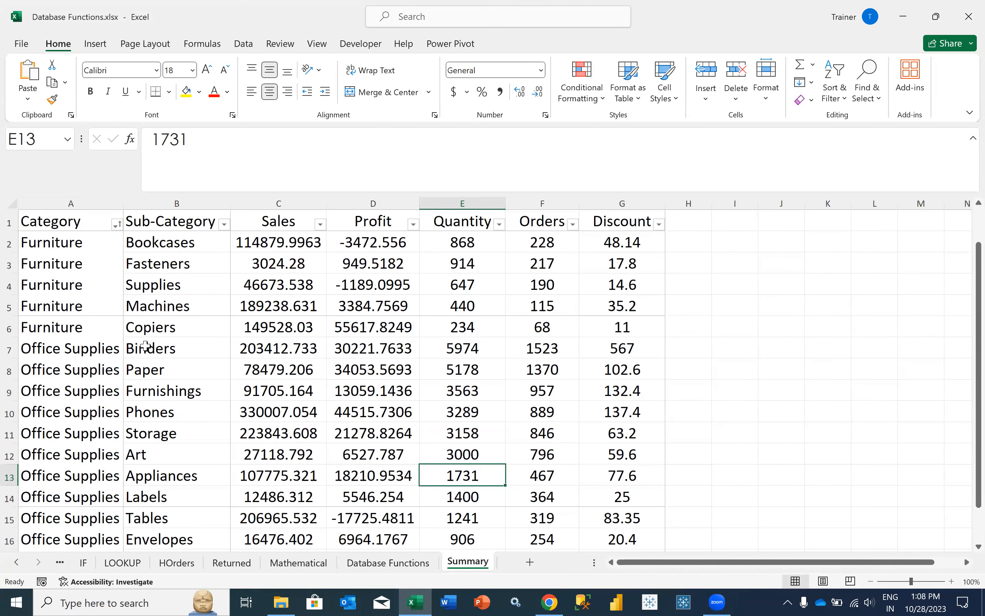
key("ctrl+Page_Up")
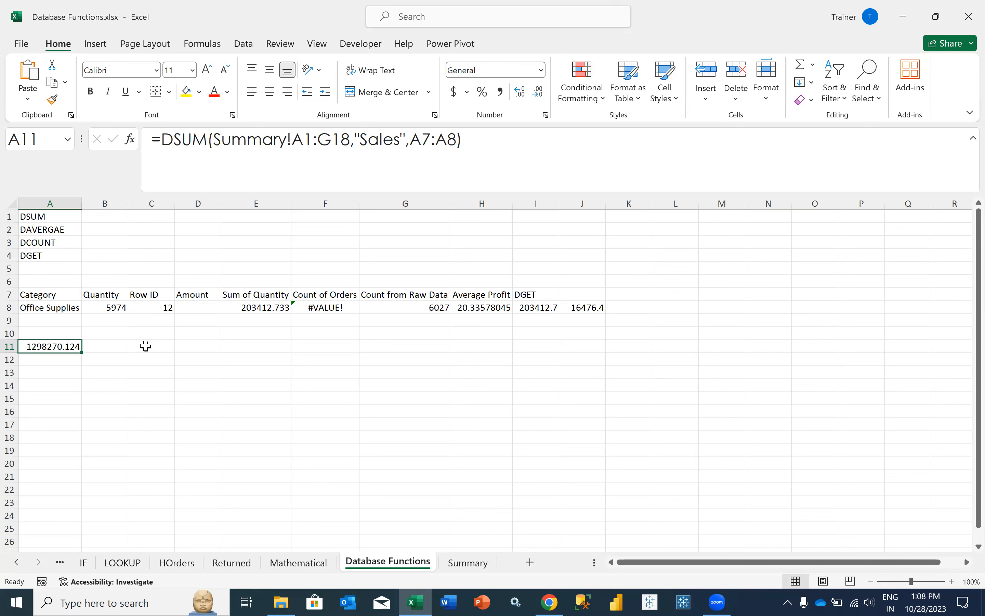
left_click(51, 306)
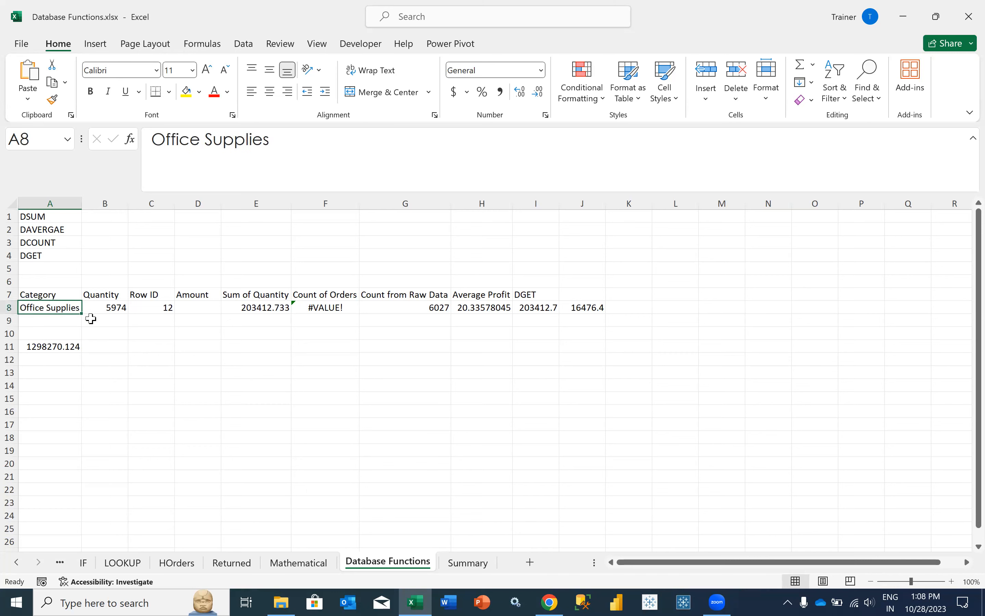
- Set the Category criterion in A8 to Furniture and check the recalculated DSUM total in A11
left_click(450, 547)
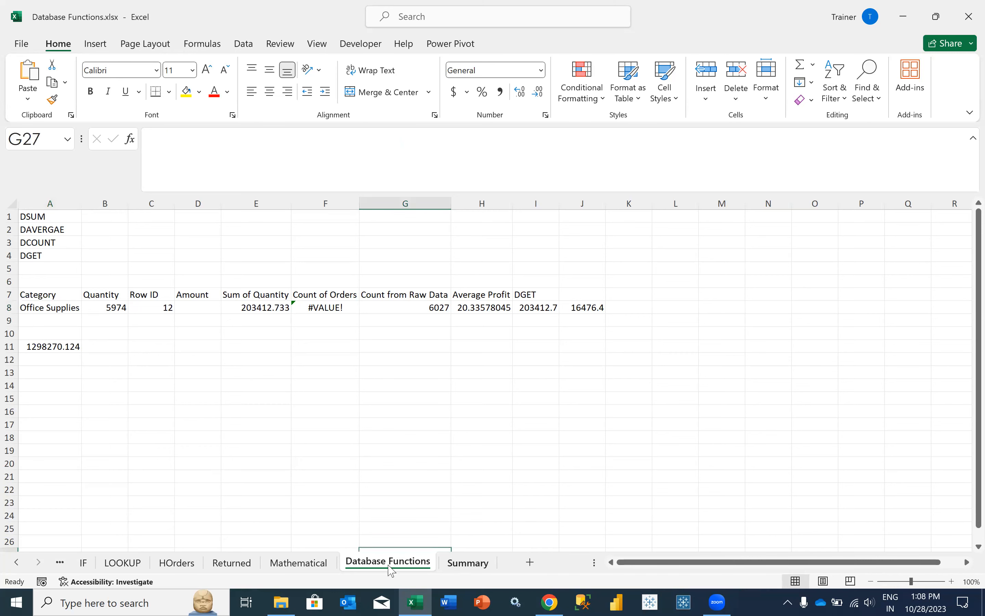
left_click(458, 563)
key("ctrl+Page_Up")
left_click(50, 308)
type("Furniture")
key("Return")
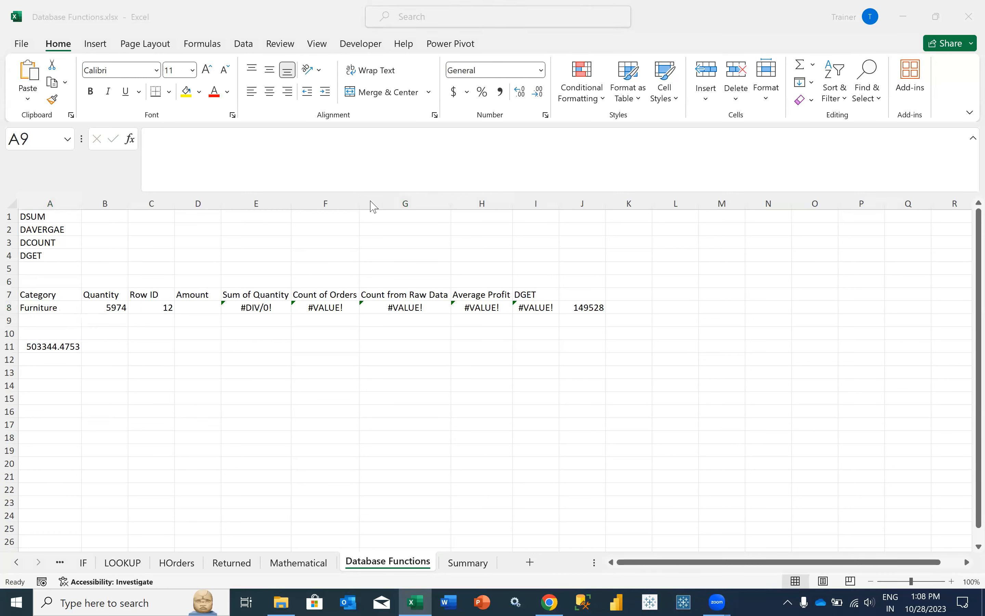
left_click(73, 345)
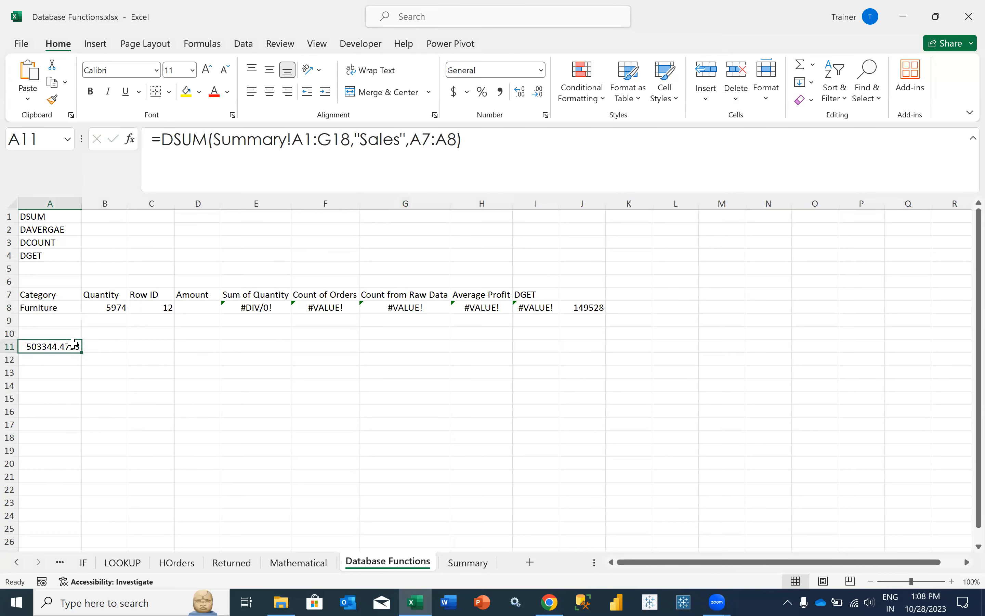
- Review the changed results, then undo to restore Office Supplies as the Category criterion
left_click(378, 70)
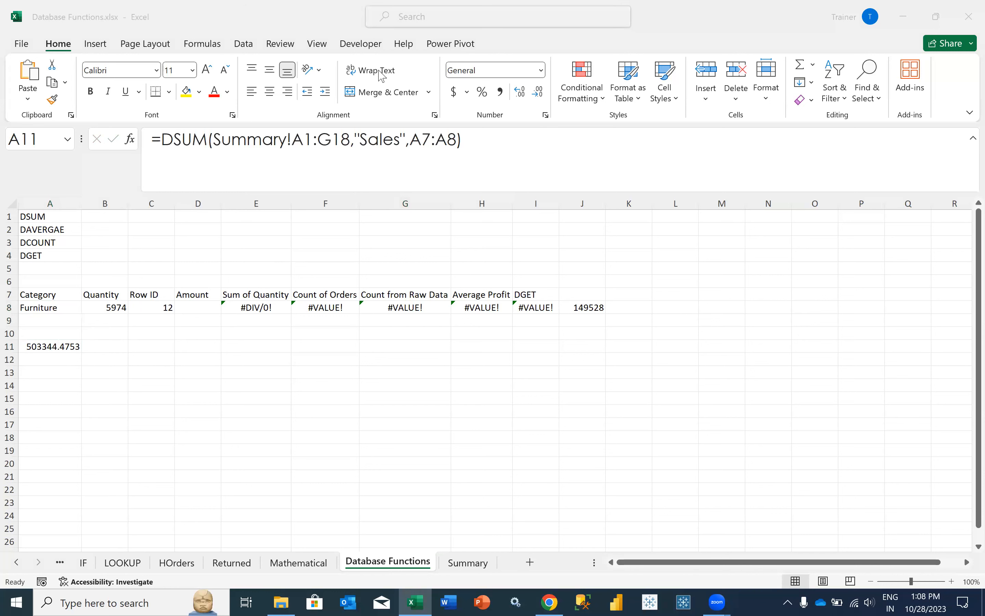
left_click(55, 352)
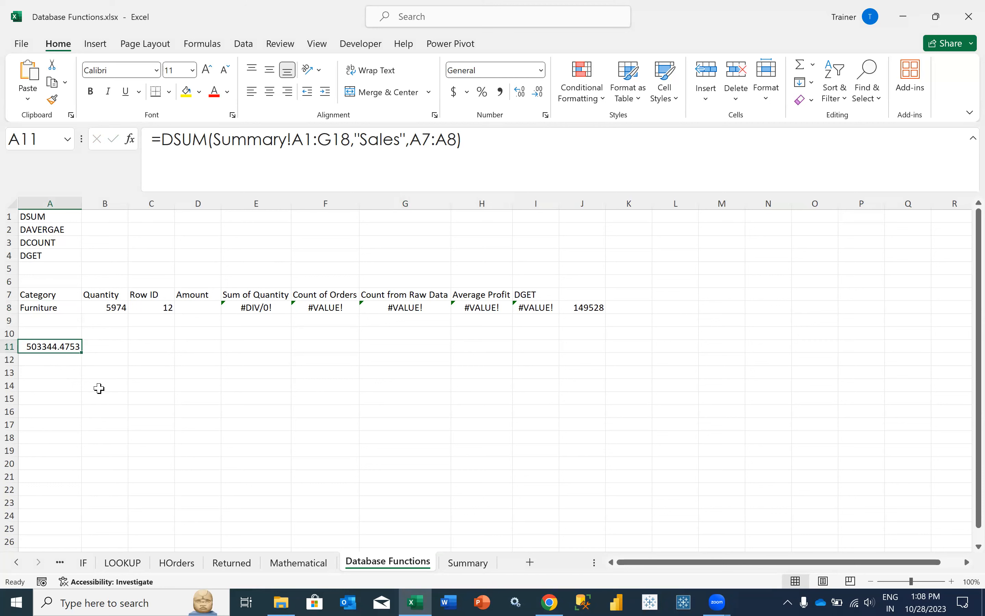
left_click(66, 329)
key("ctrl+z")
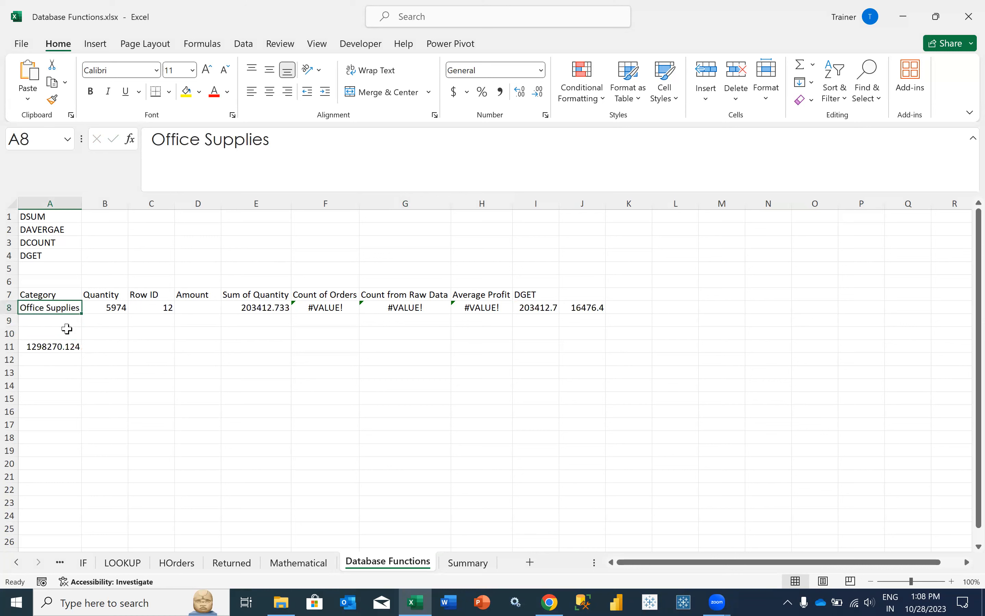
left_click(55, 360)
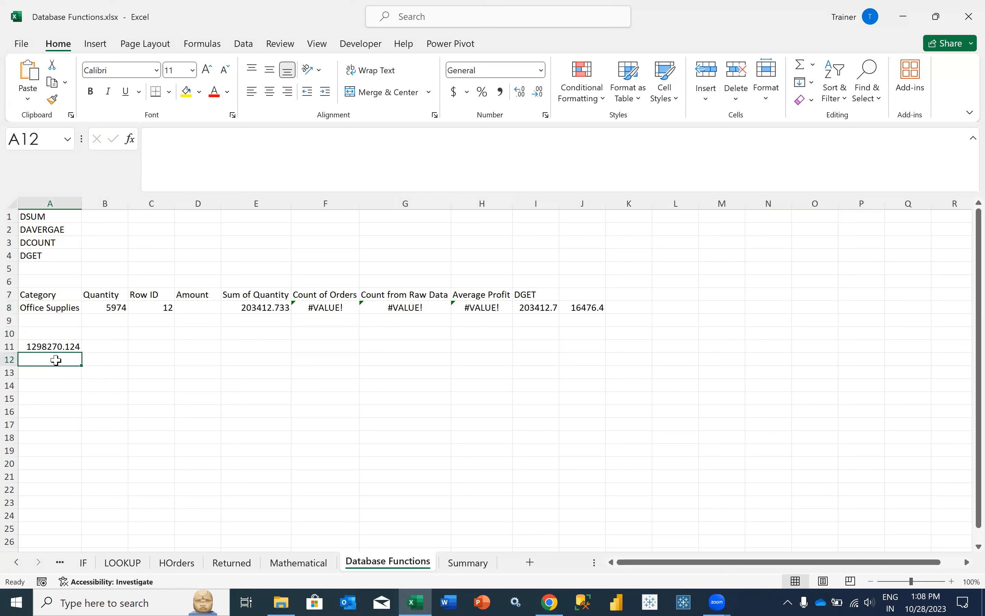
left_click(53, 347)
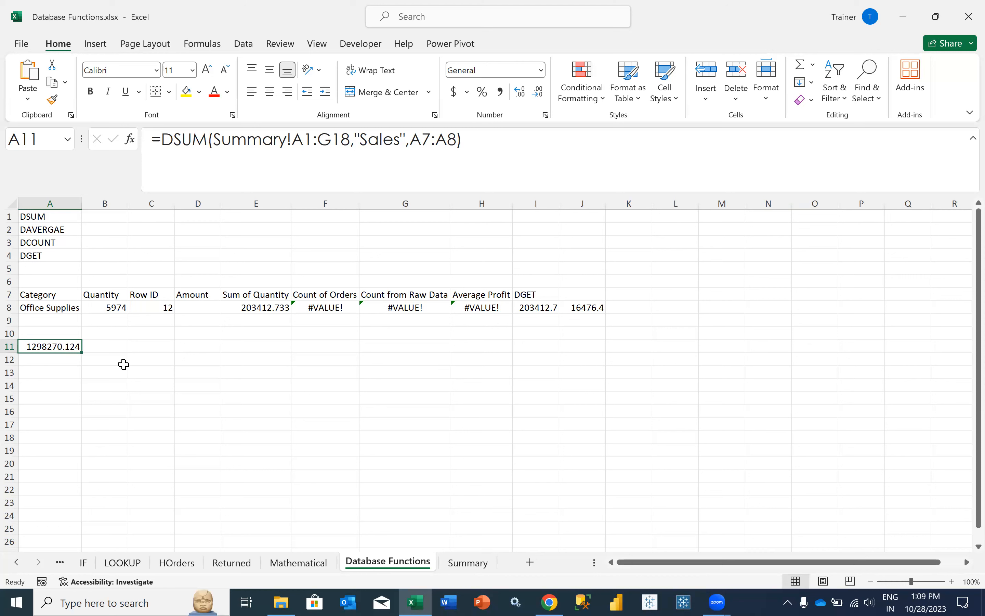
key("ctrl+Page_Down")
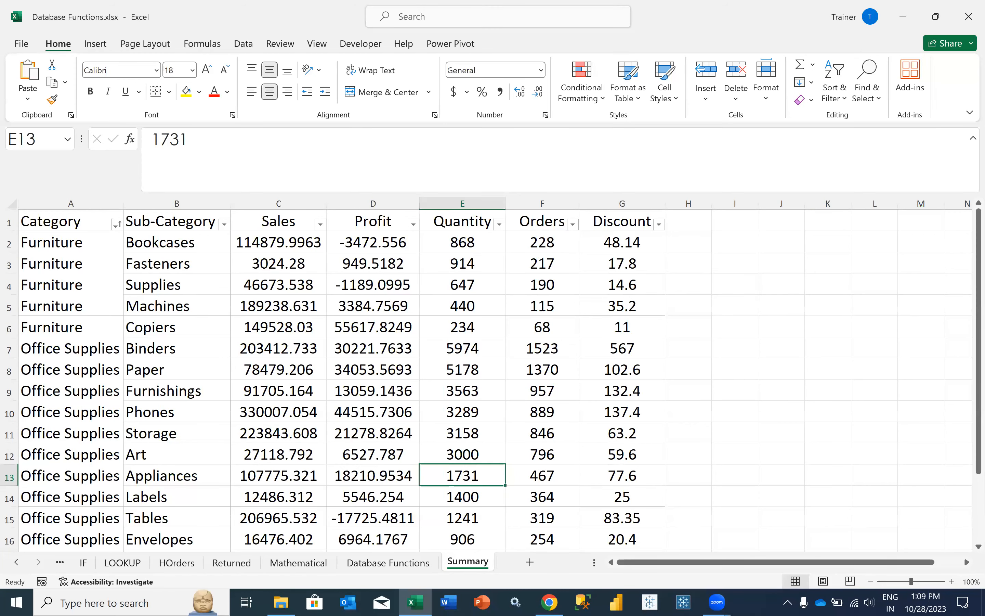
left_click(350, 564)
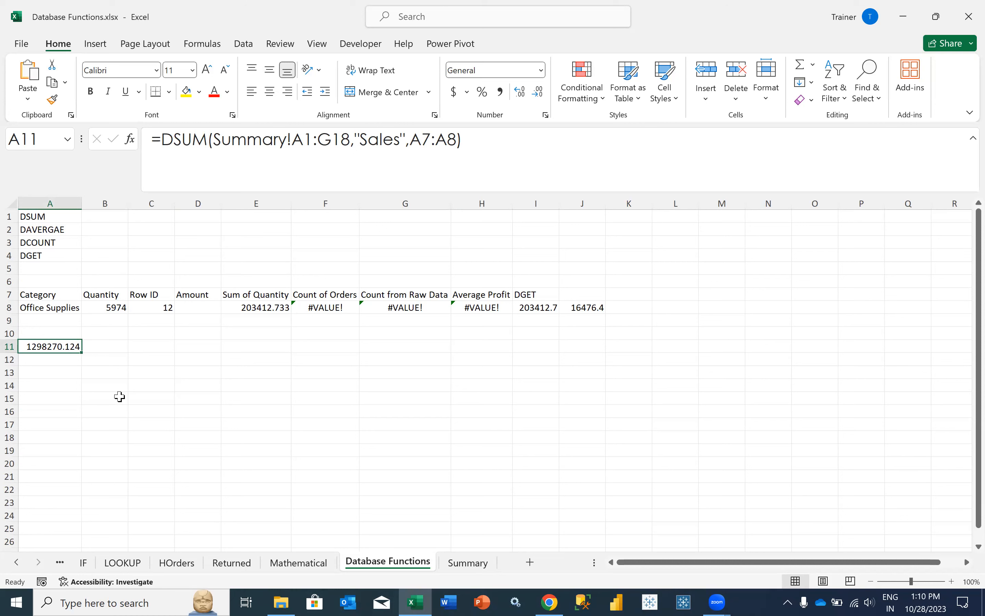
- Start an =IF( formula in A14 referencing Summary cells, then cancel it
left_click(54, 386)
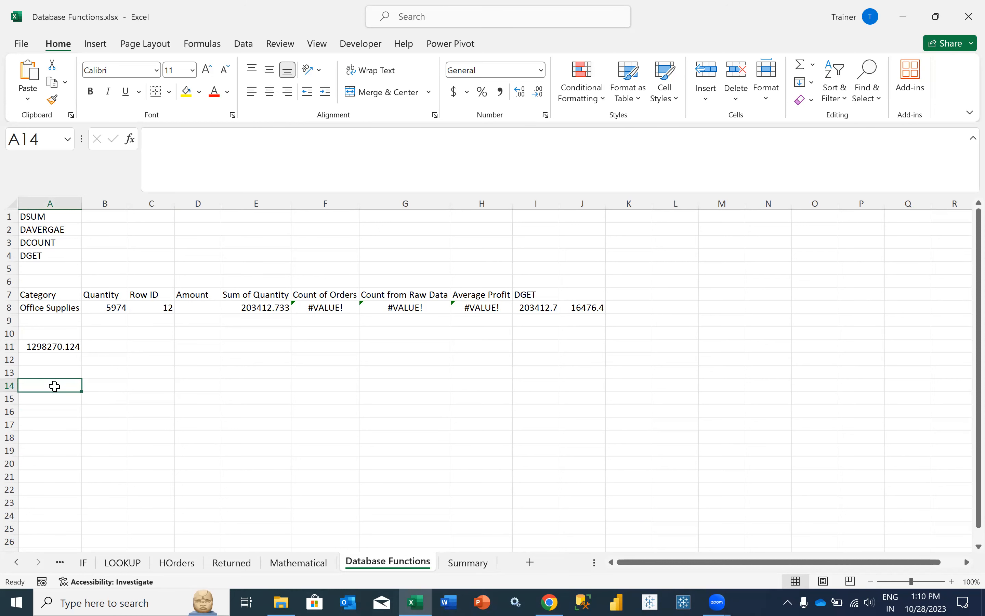
type("=IF(")
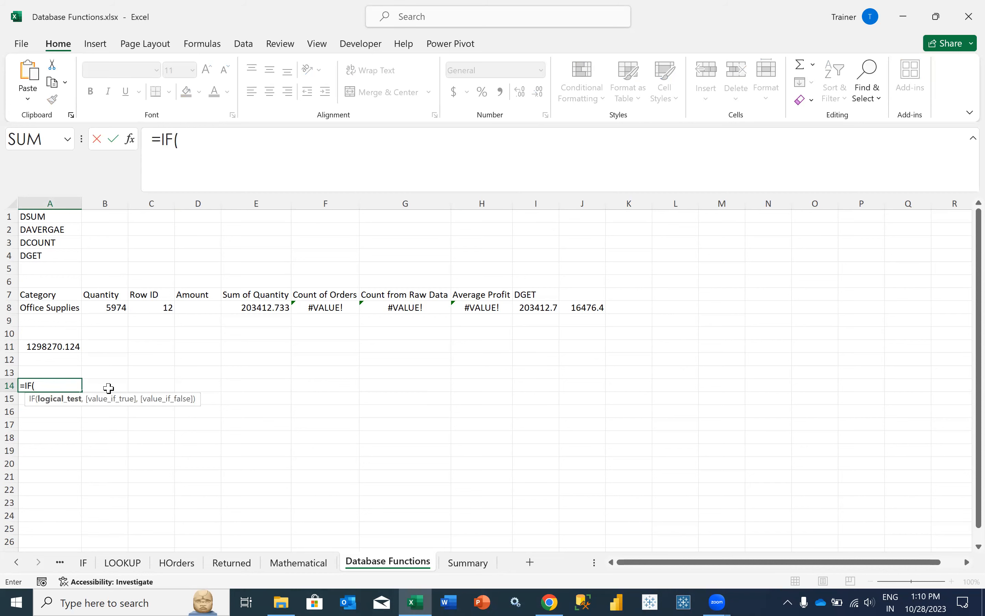
left_click(453, 566)
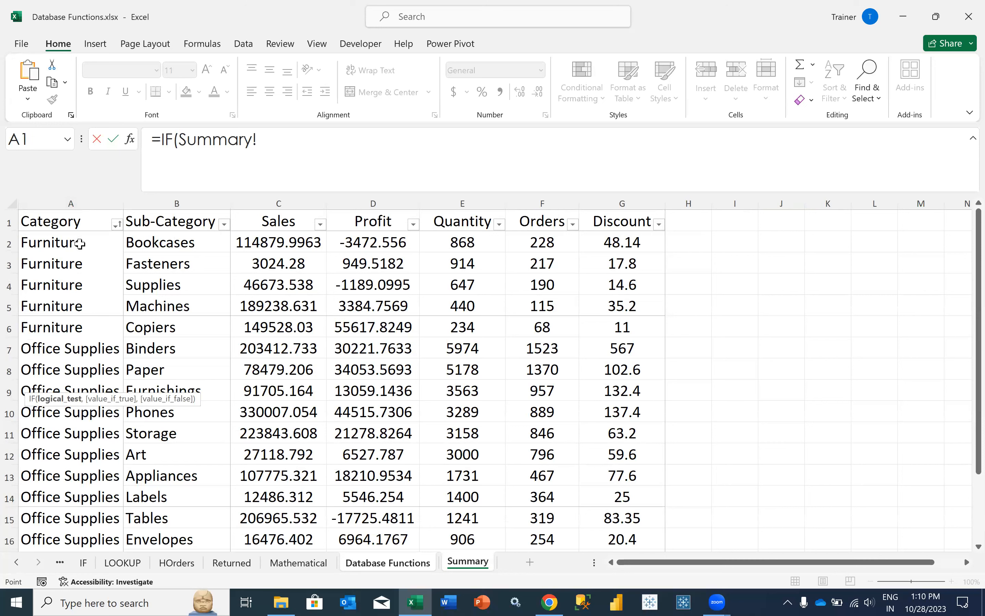
left_click(80, 245)
left_click(79, 260)
left_click(83, 285)
left_click(85, 318)
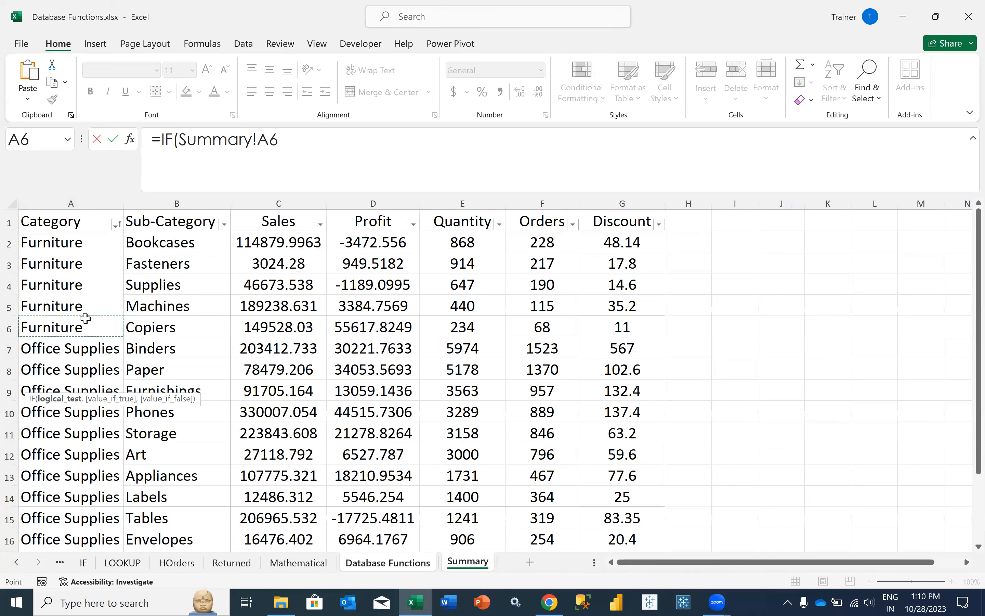
key("Escape")
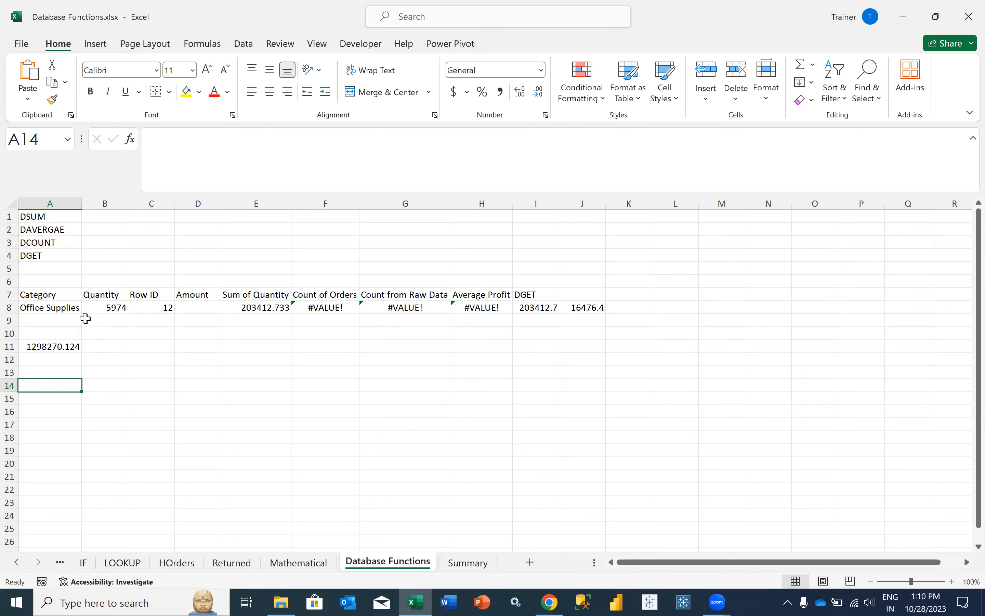
- On Summary, select the Office Supplies Sales values C7:C13 to see their sum
left_click(458, 563)
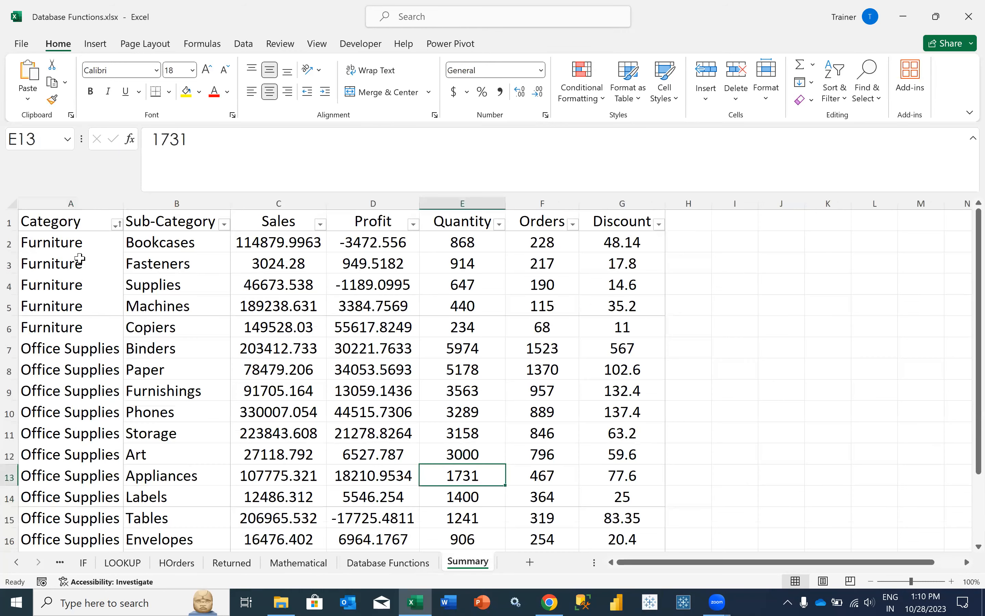
left_click(93, 354)
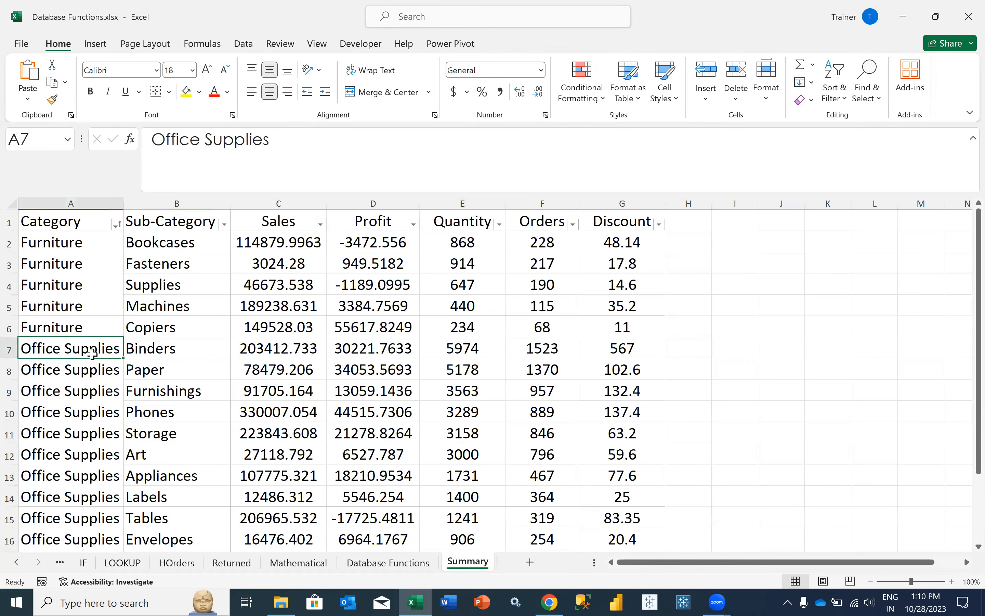
left_click_drag(266, 347, 258, 484)
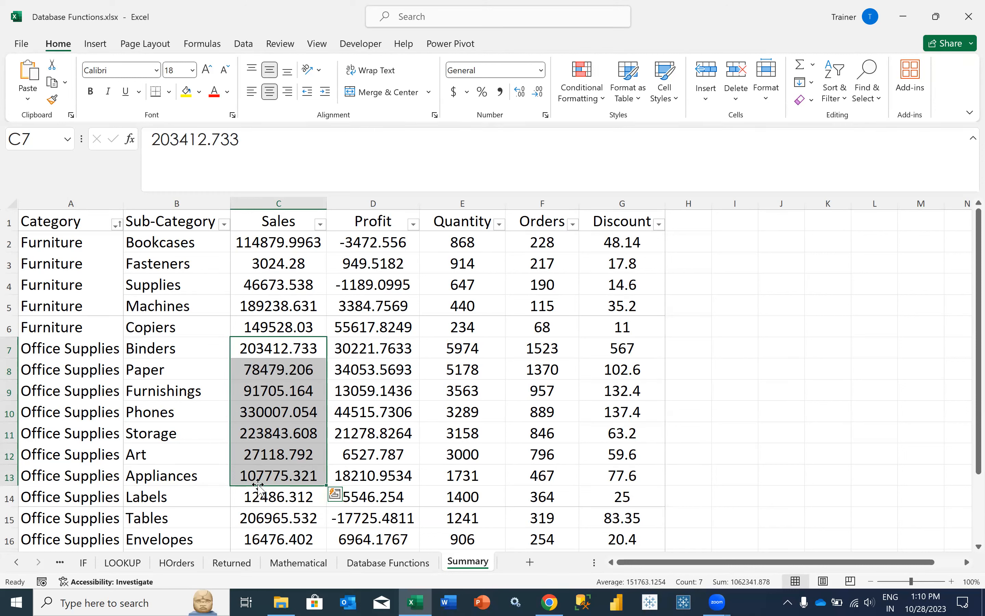
- Review A11's DSUM formula, the A7:A8 criteria range and the Quantity value 5974
left_click(417, 570)
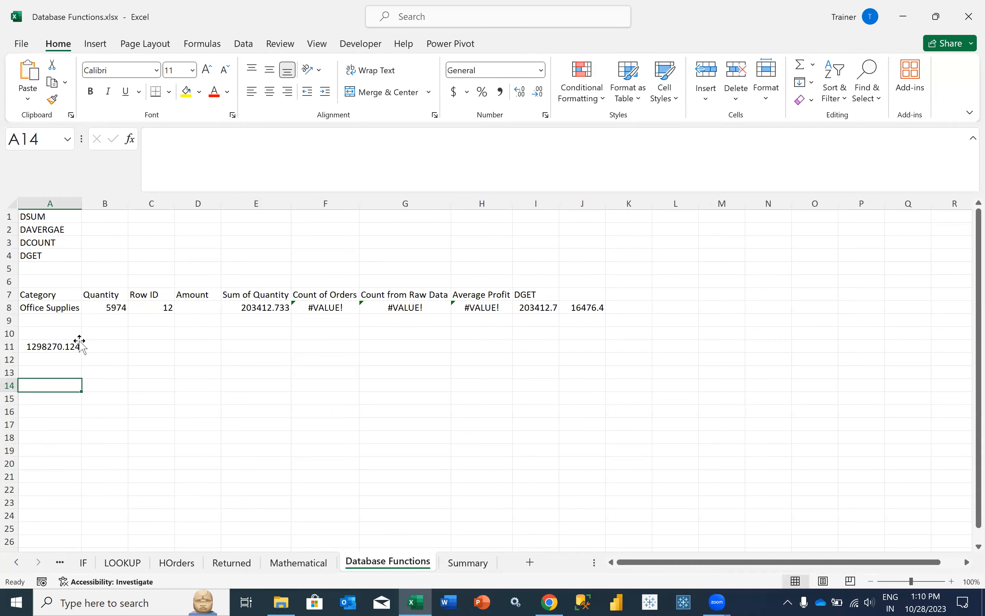
left_click(77, 347)
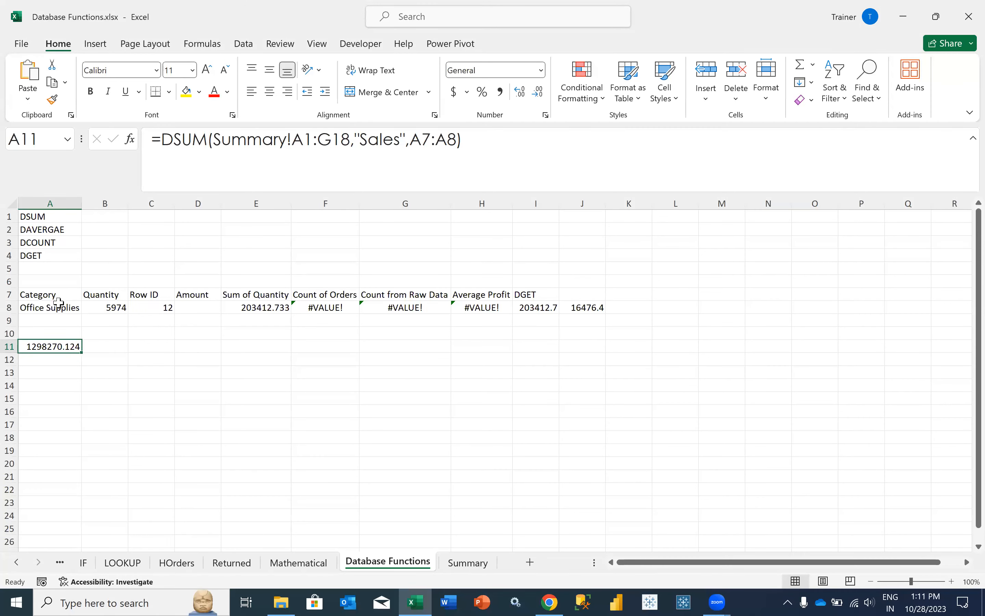
left_click_drag(57, 296, 58, 306)
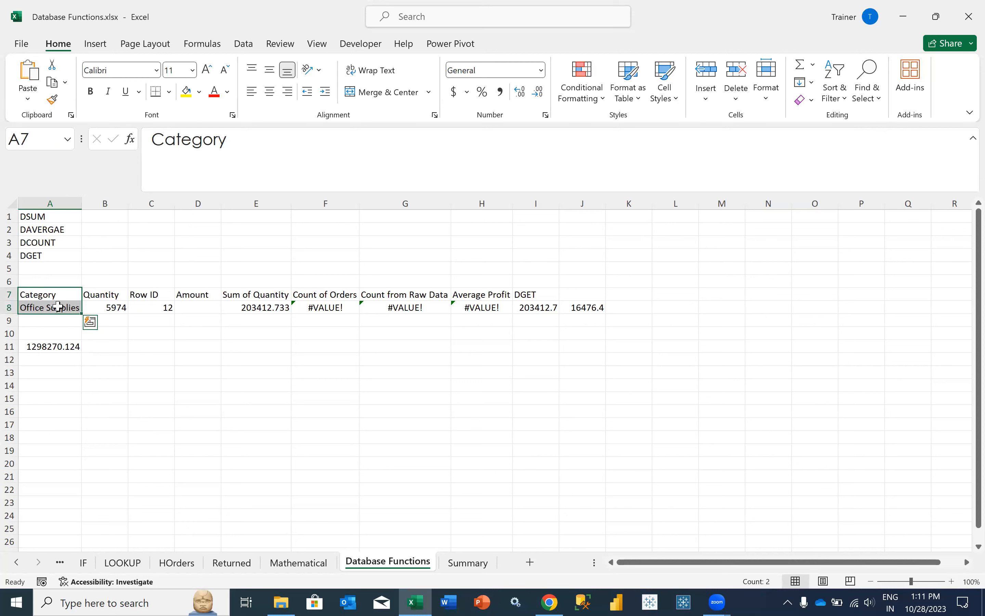
left_click(90, 308)
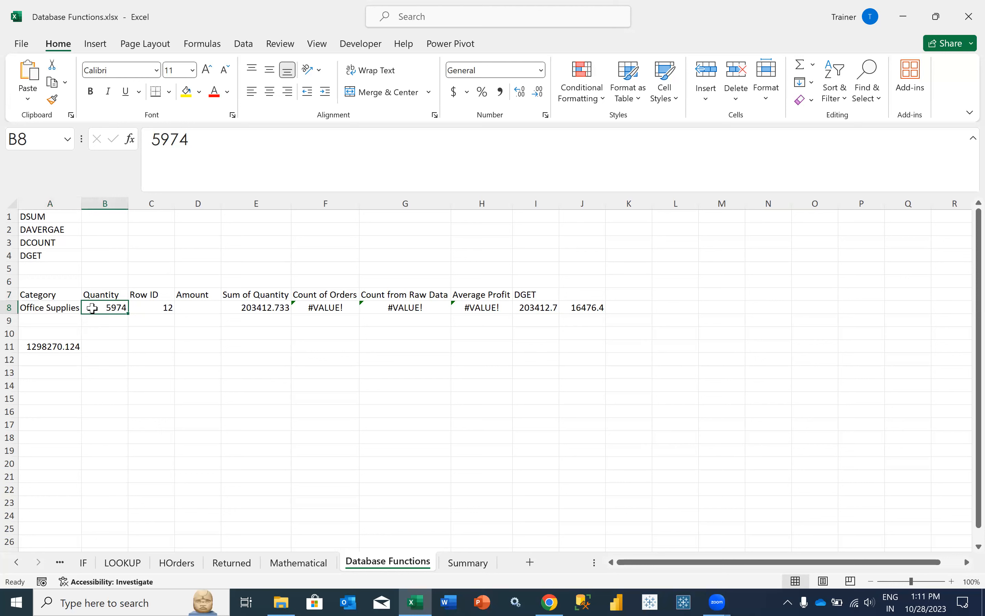
left_click_drag(69, 297, 67, 307)
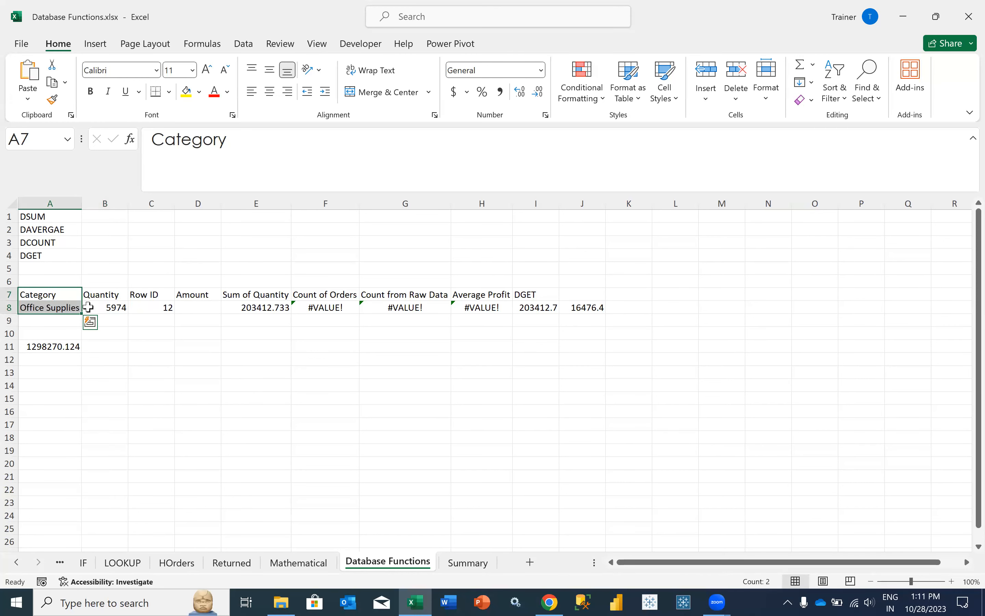
- Filter Summary's Category to Office Supplies and check the filtered Sales total against DSUM
left_click(463, 558)
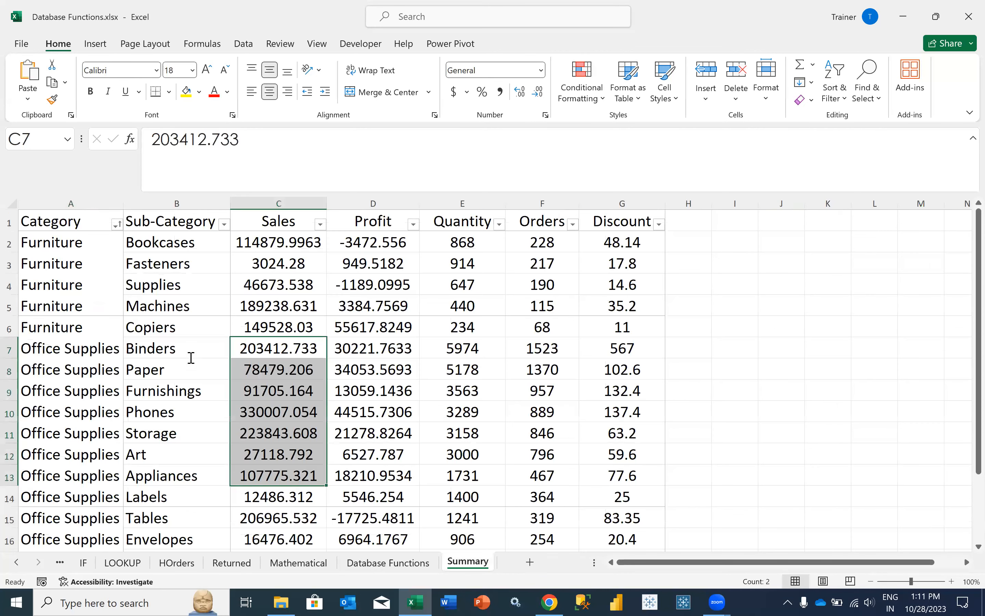
key("Home")
key("alt+Down")
left_click(247, 570)
left_click(276, 223)
left_click_drag(275, 238, 285, 432)
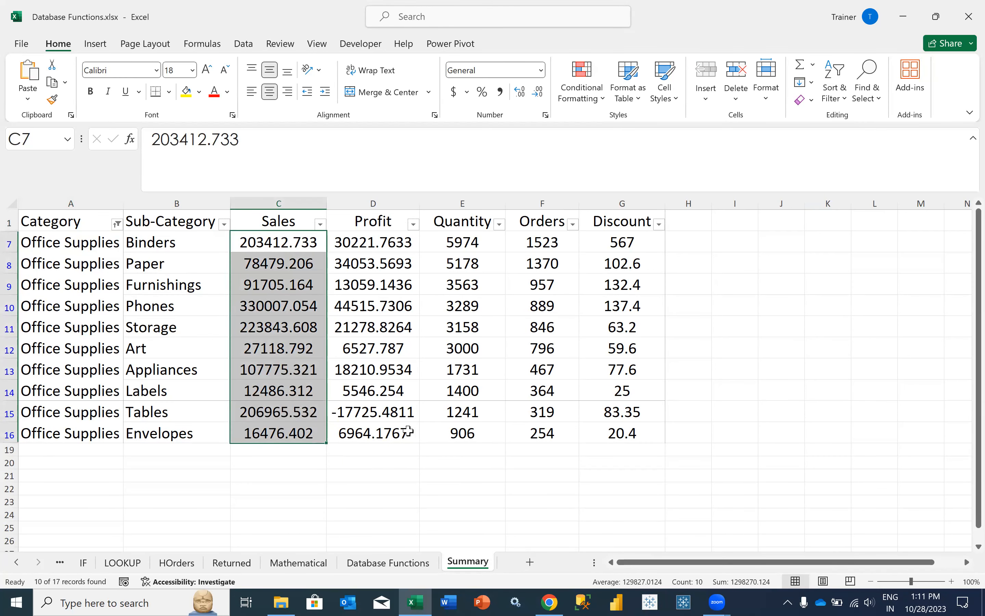
left_click(447, 242)
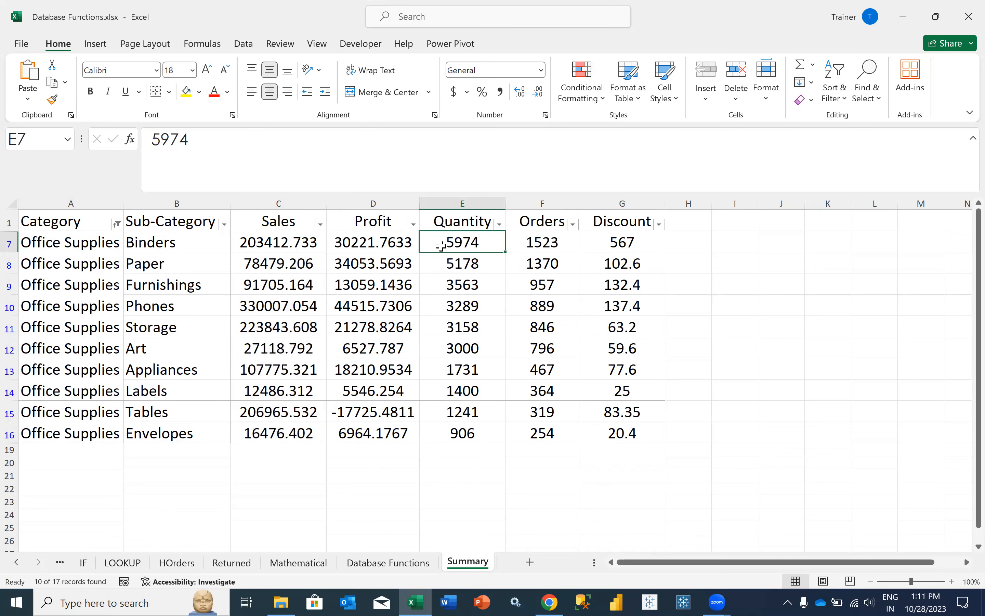
left_click(384, 565)
left_click(75, 349)
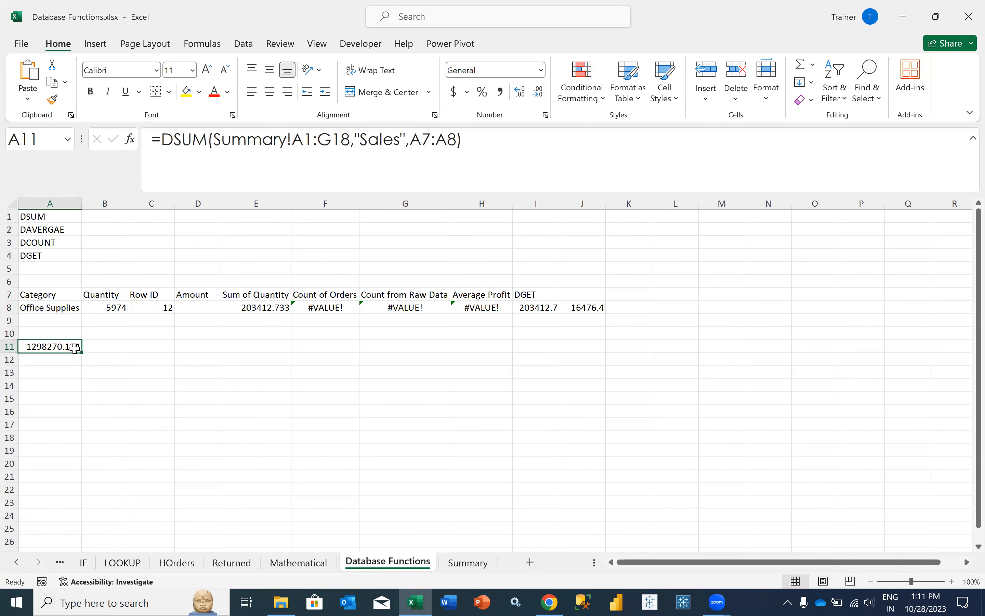
- Change the DSUM criteria in A11 from A7:A8 to A7:B8 to include Quantity
left_click_drag(409, 140, 457, 146)
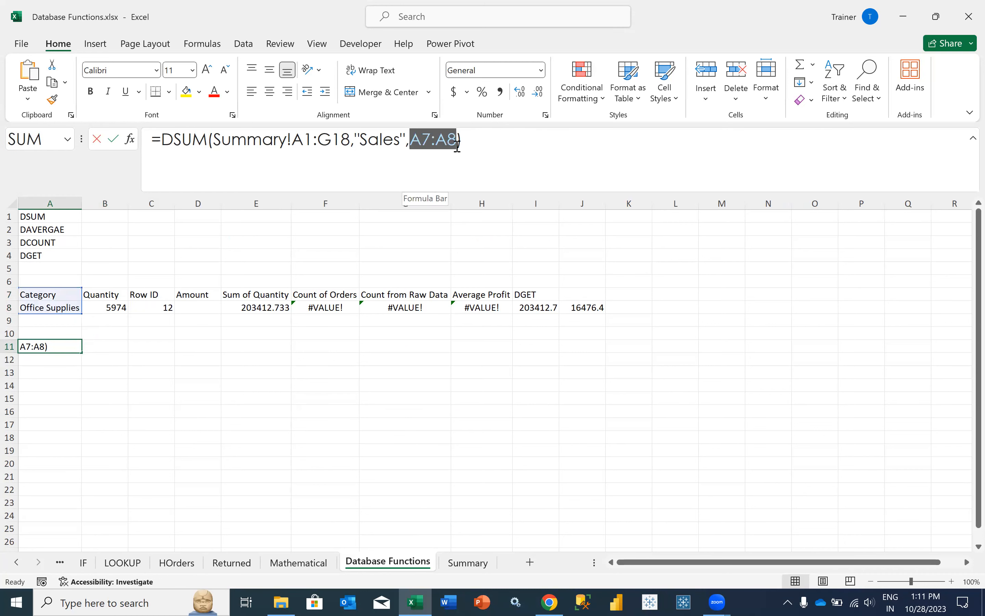
key("BackSpace")
left_click_drag(37, 296, 103, 307)
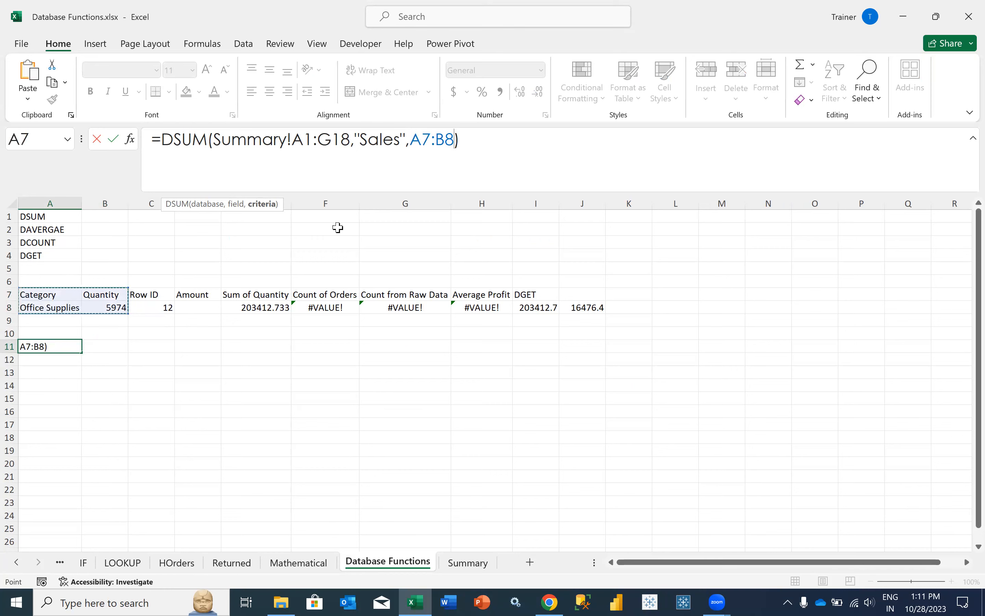
key("Return")
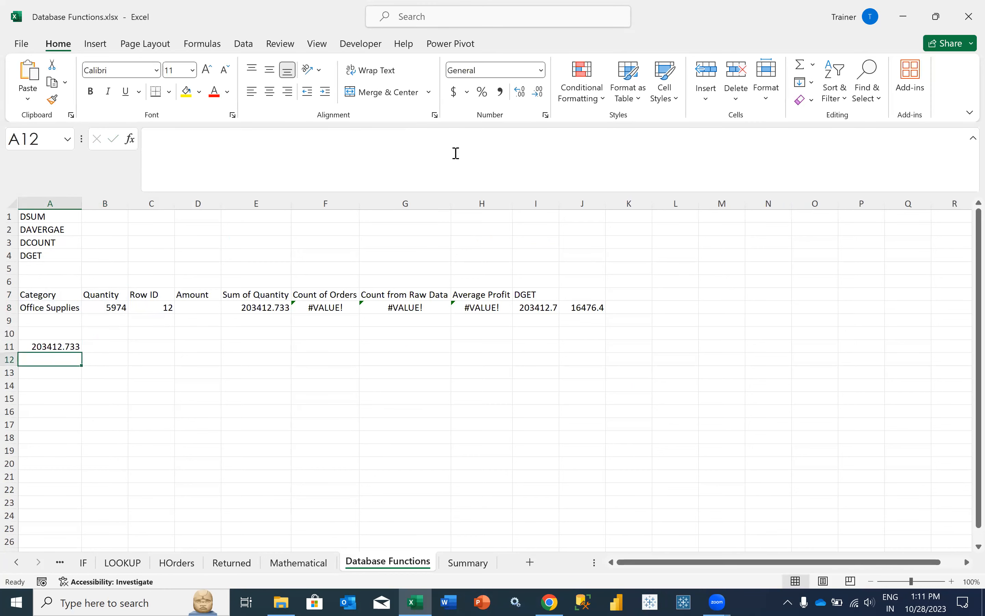
left_click(71, 347)
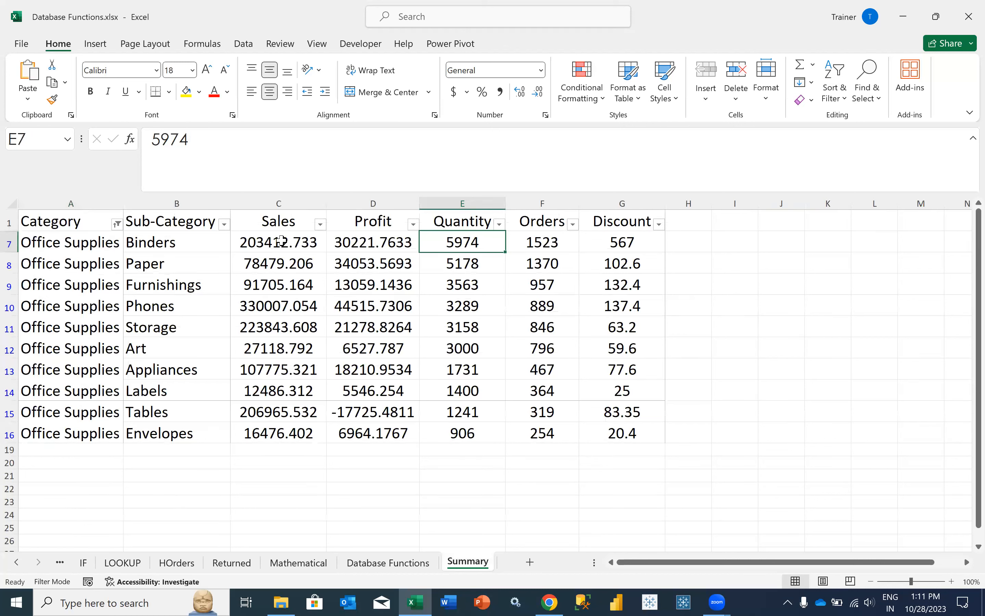
- Compare against the Binders row on Summary: sales 203412.733, quantity 5974
left_click(281, 241)
left_click(450, 241)
left_click(274, 241)
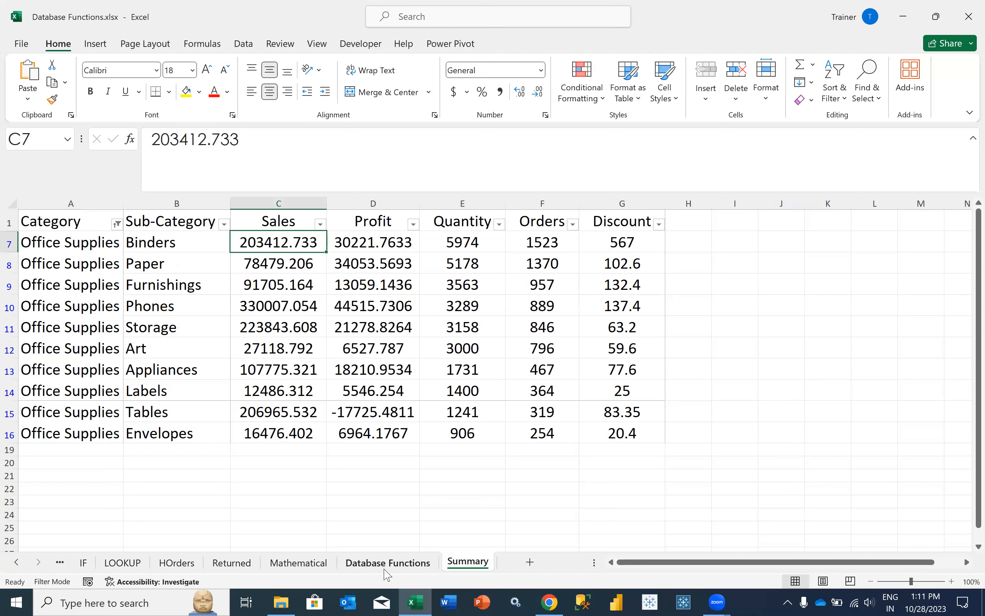
key("ctrl+Page_Up")
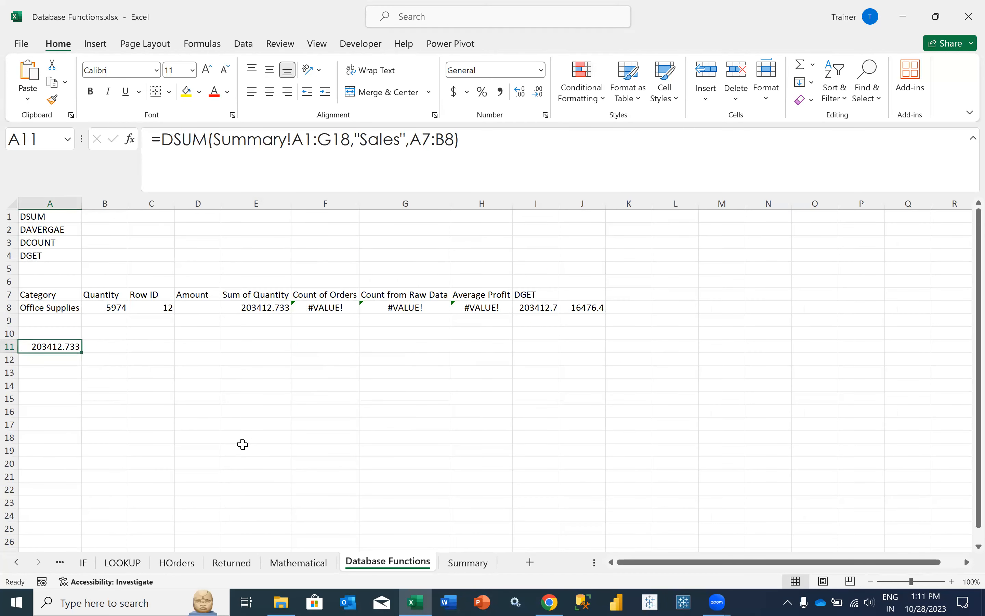
- Try adding an 's' to the Quantity heading in B7, then undo it
left_click(114, 297)
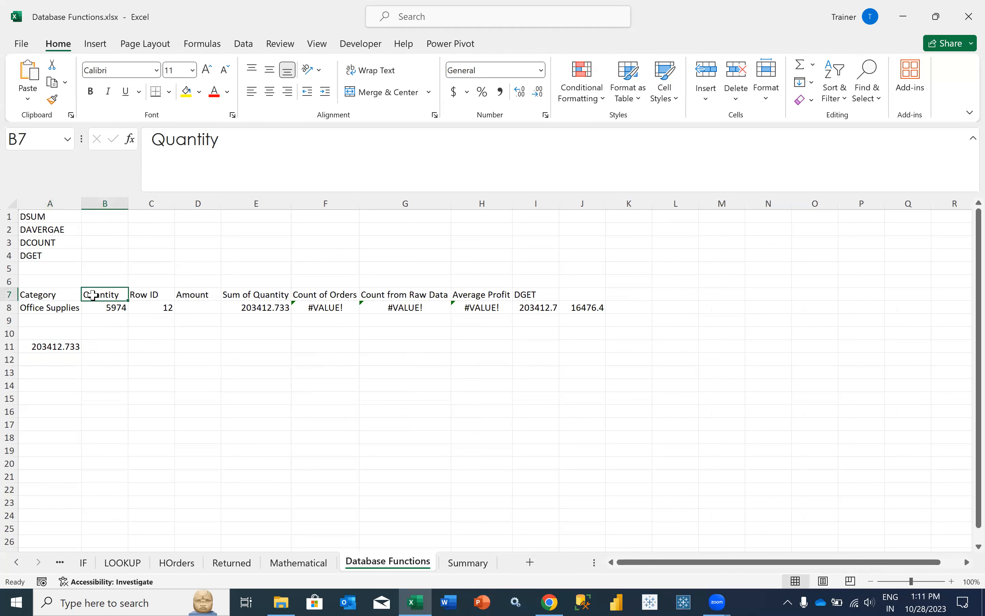
left_click(237, 155)
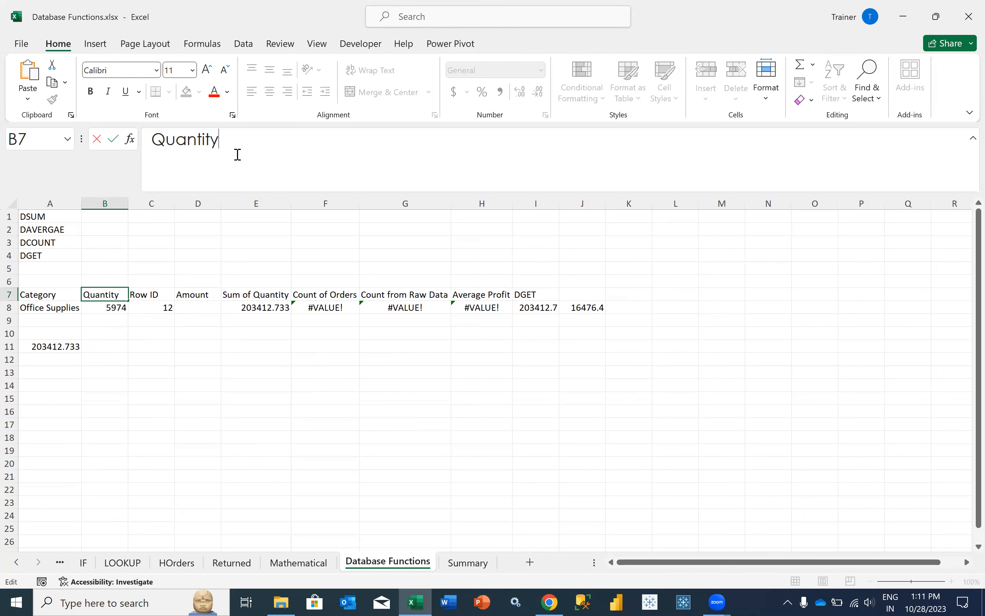
type("s")
key("Return")
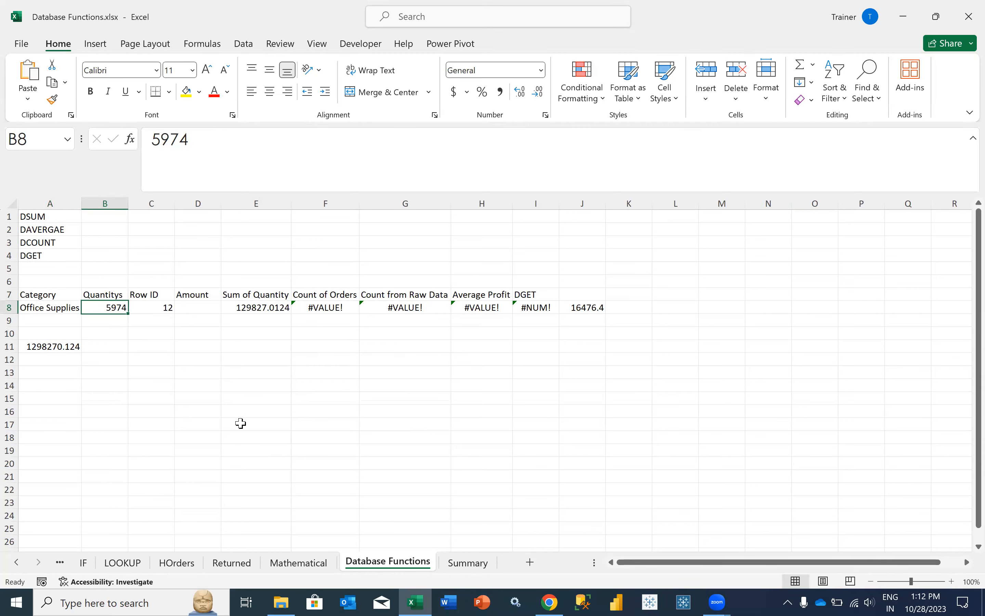
key("ctrl+z")
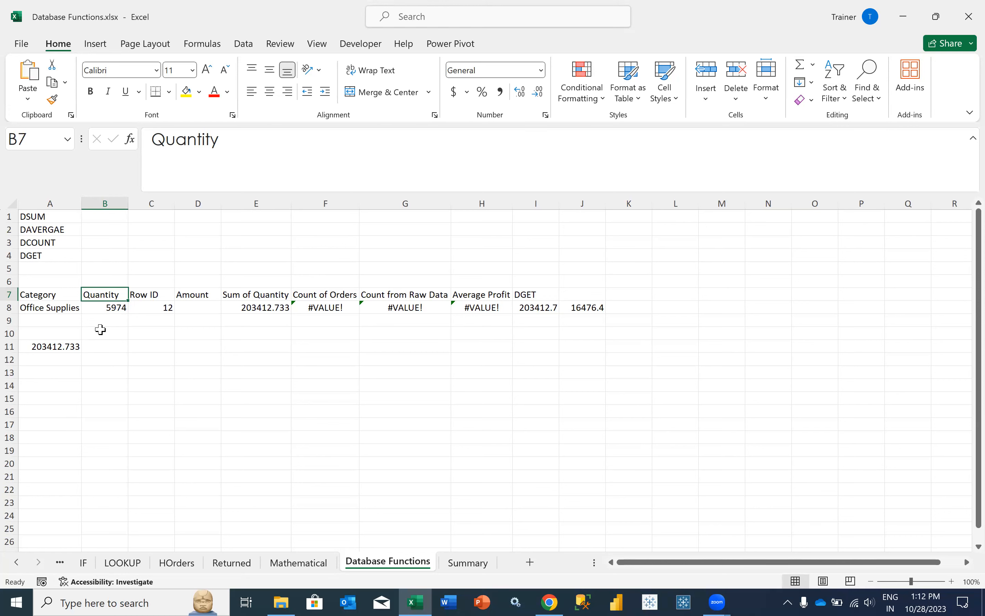
left_click(36, 348)
left_click(110, 347)
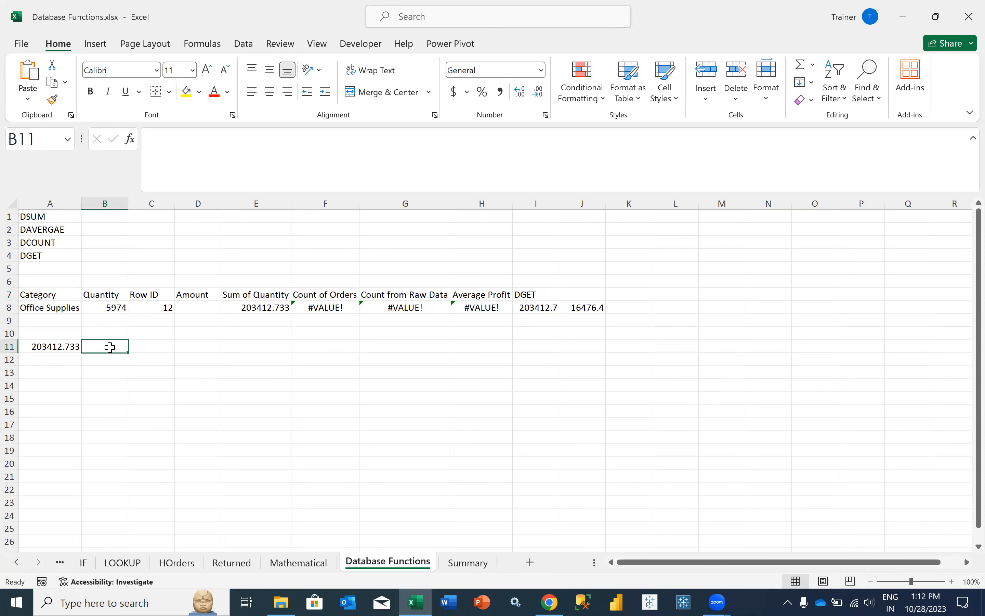
left_click(71, 347)
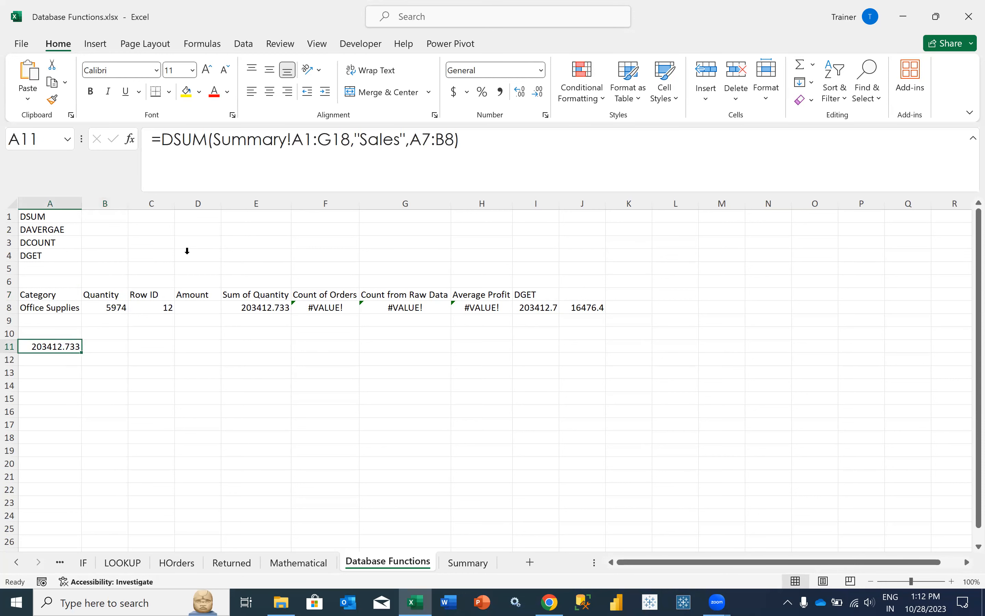
left_click(368, 140)
left_click_drag(360, 140, 399, 143)
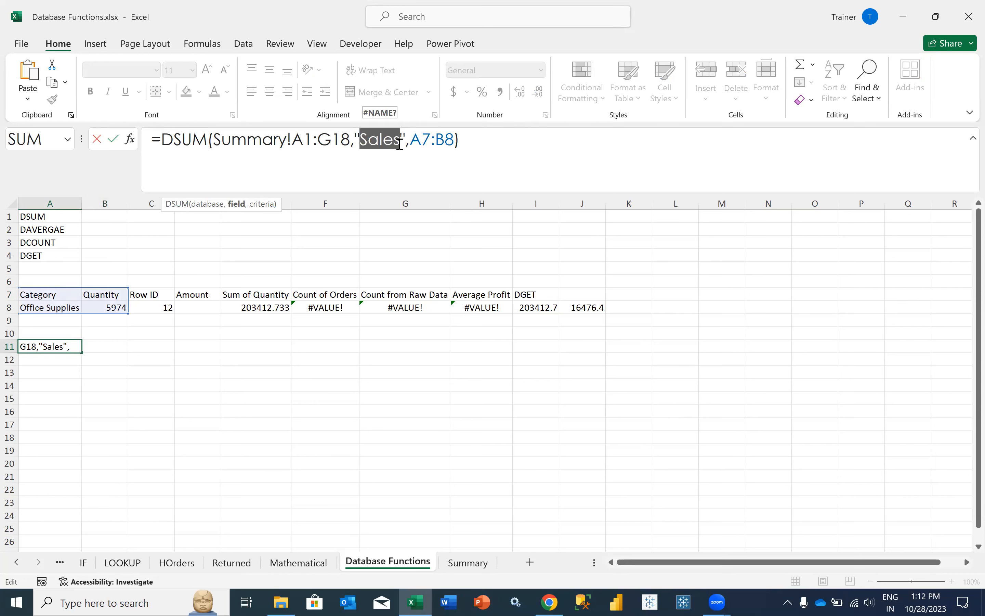
key("Escape")
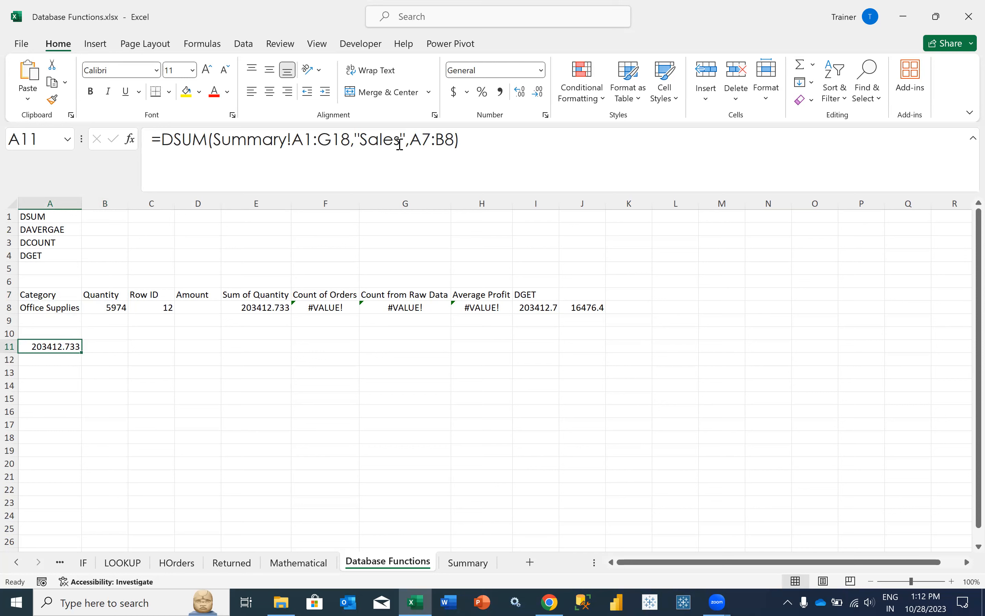
left_click(472, 152)
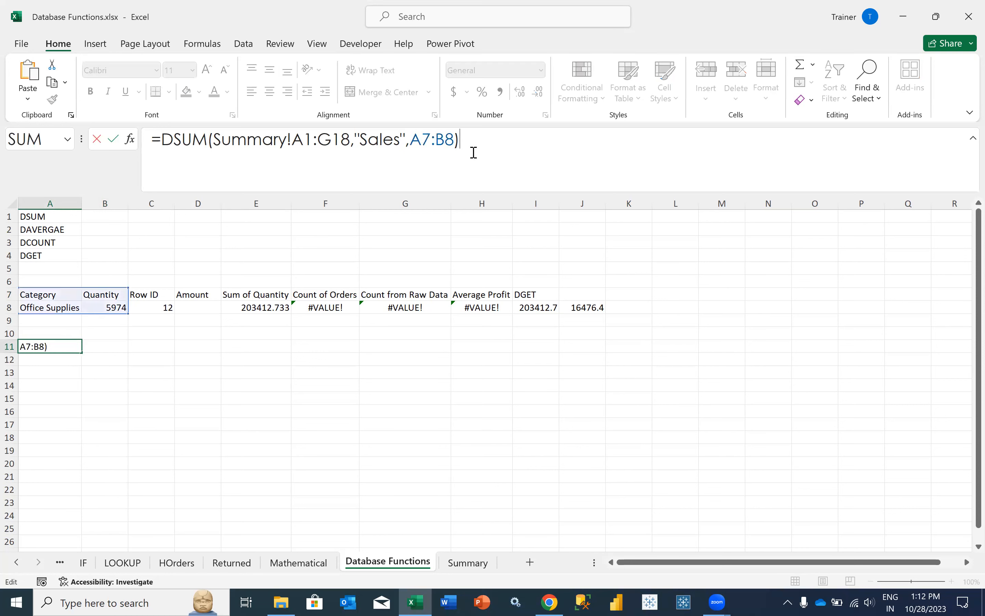
key("Return")
left_click(466, 563)
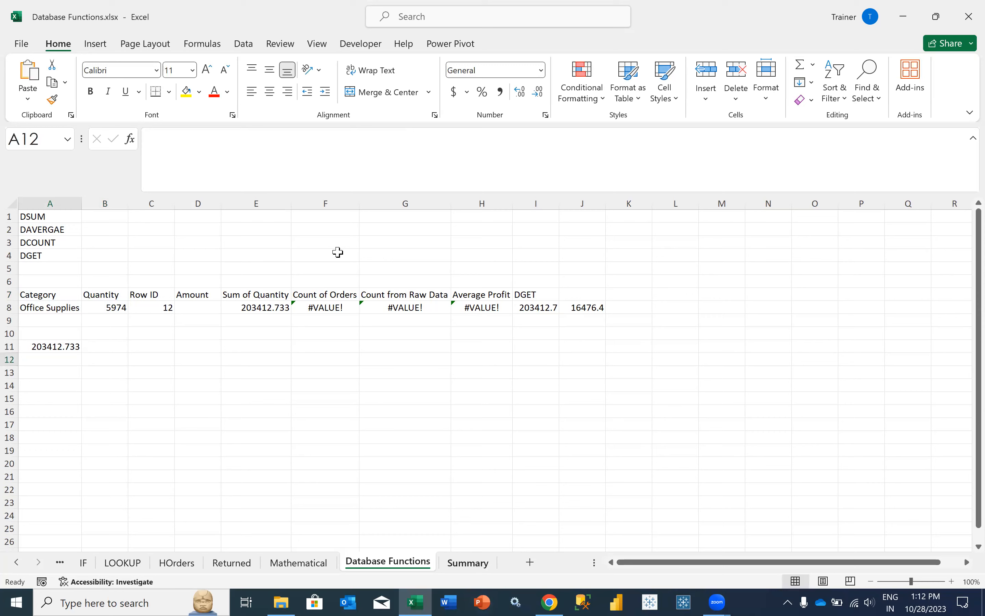
left_click_drag(293, 250, 295, 432)
left_click_drag(463, 241, 453, 431)
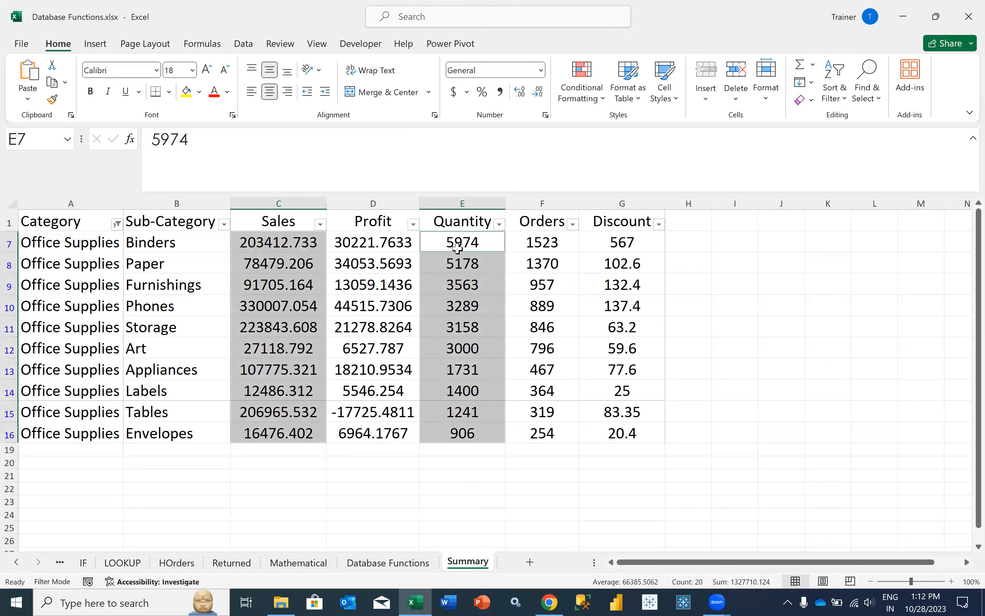
left_click_drag(462, 243, 462, 432)
left_click_drag(278, 243, 286, 431)
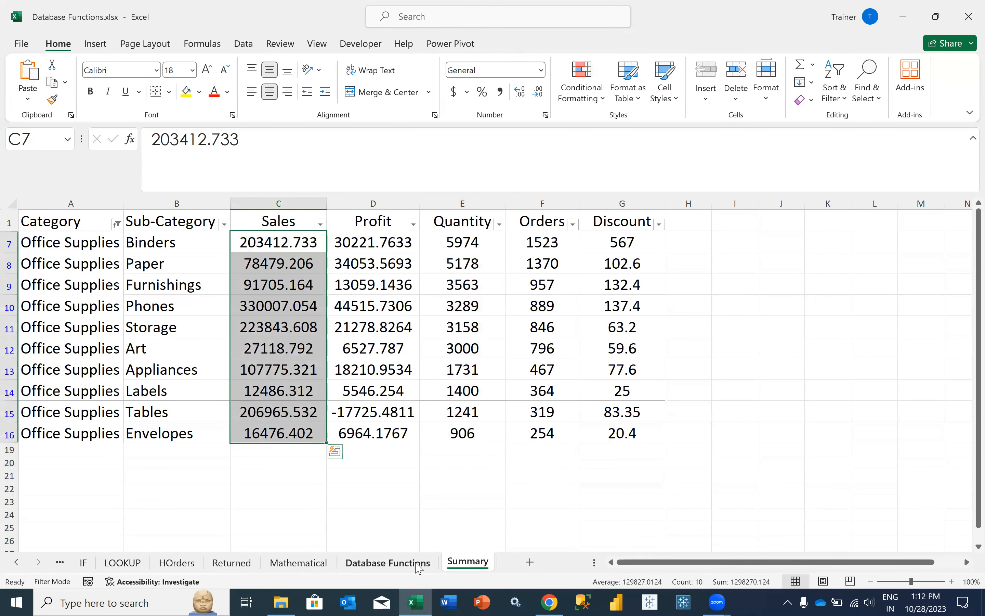
left_click(388, 562)
left_click(81, 349)
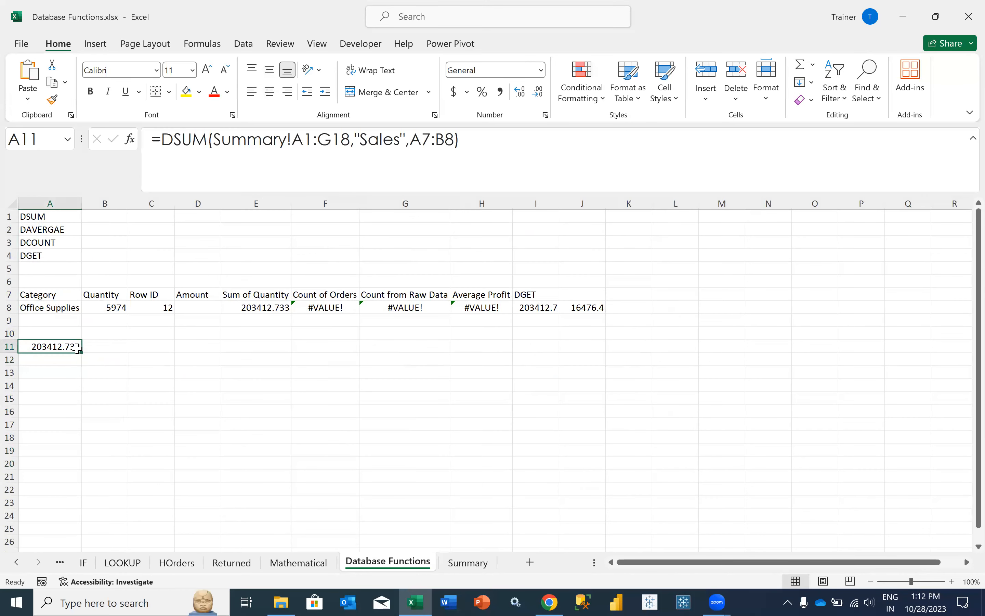
left_click(102, 307)
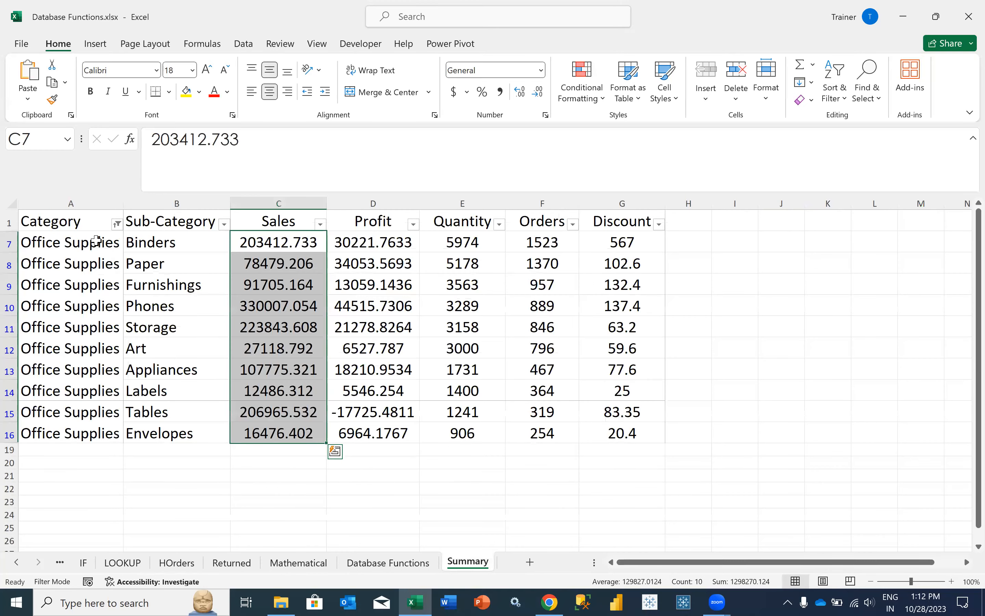
left_click_drag(96, 240, 110, 432)
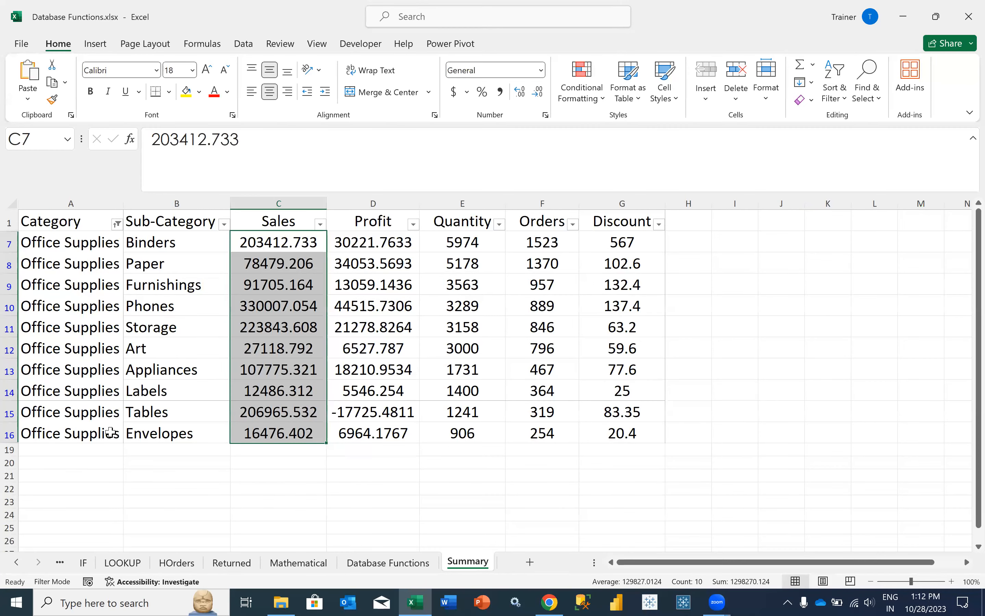
left_click(452, 248)
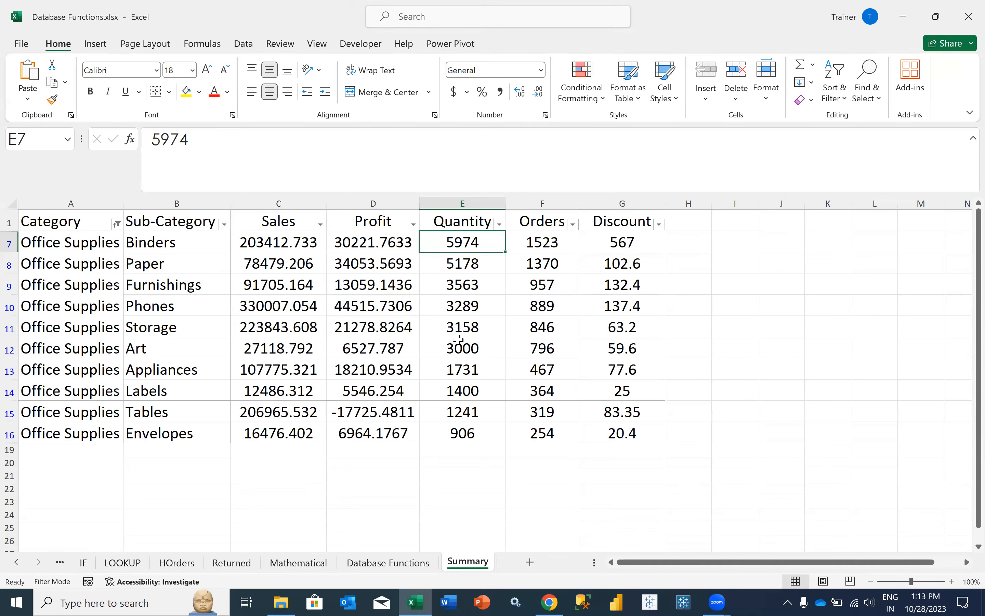
left_click_drag(463, 367, 434, 246)
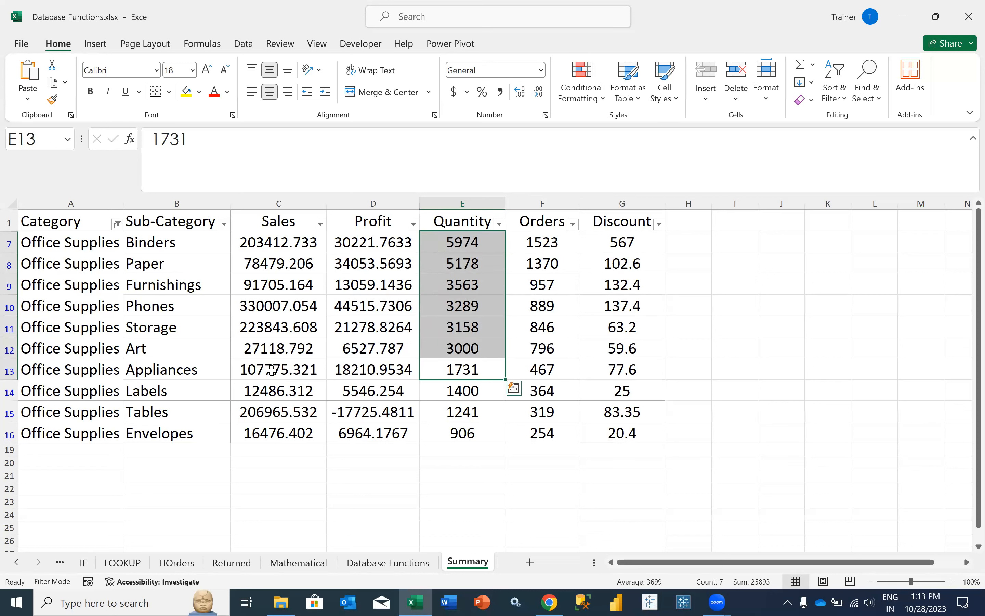
left_click_drag(272, 370, 277, 239)
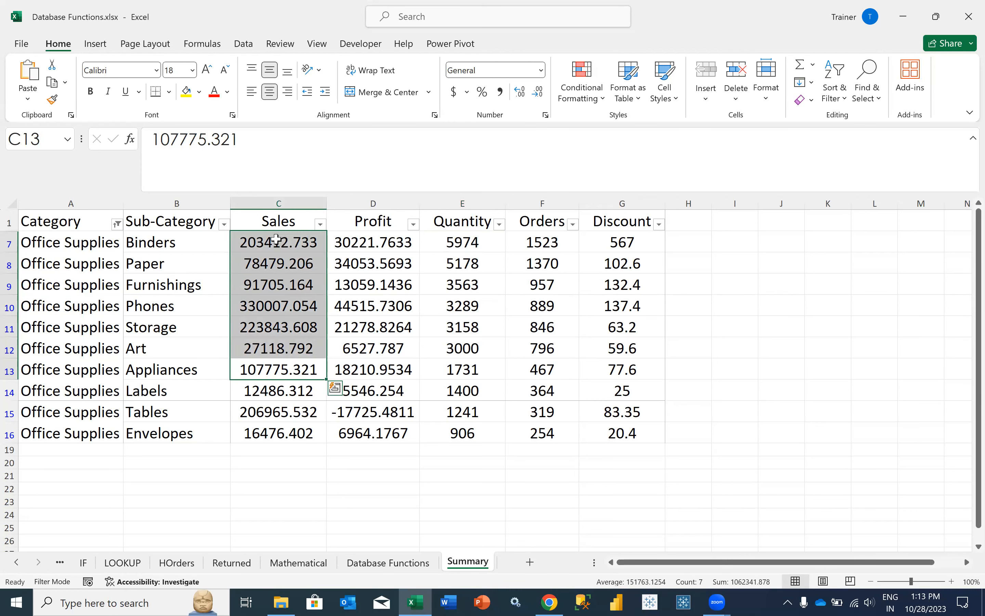
left_click(415, 563)
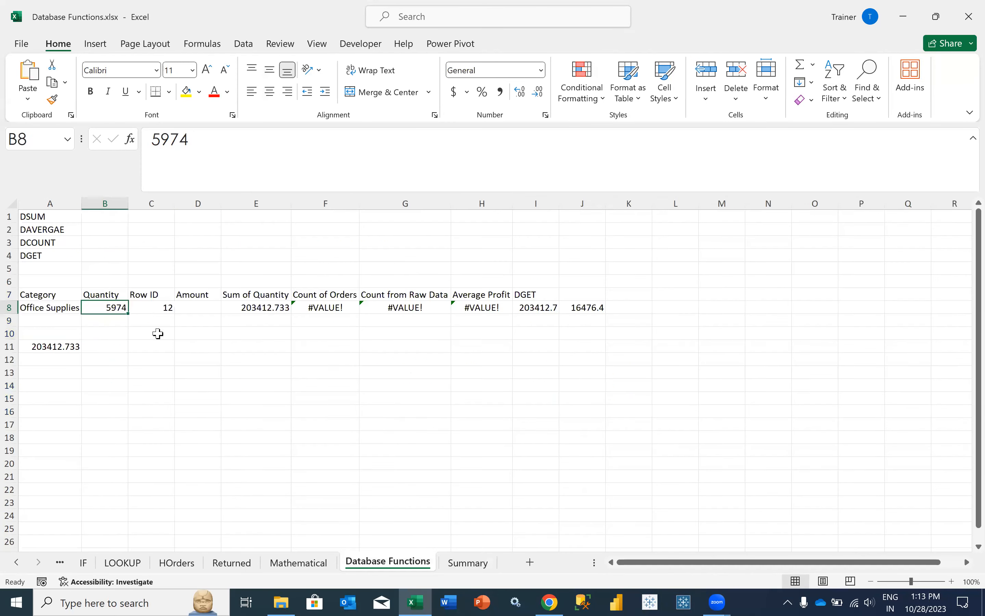
left_click(152, 143)
- Change the Quantity criterion in B8 to >1500 and verify A11 shows 1062341.878
type(">")
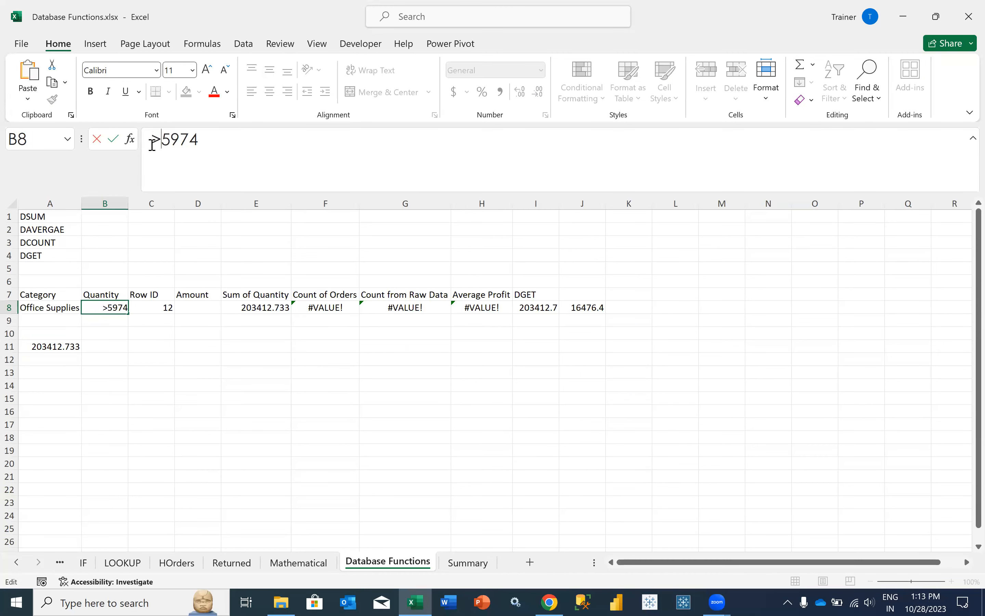
key("Return")
left_click(99, 310)
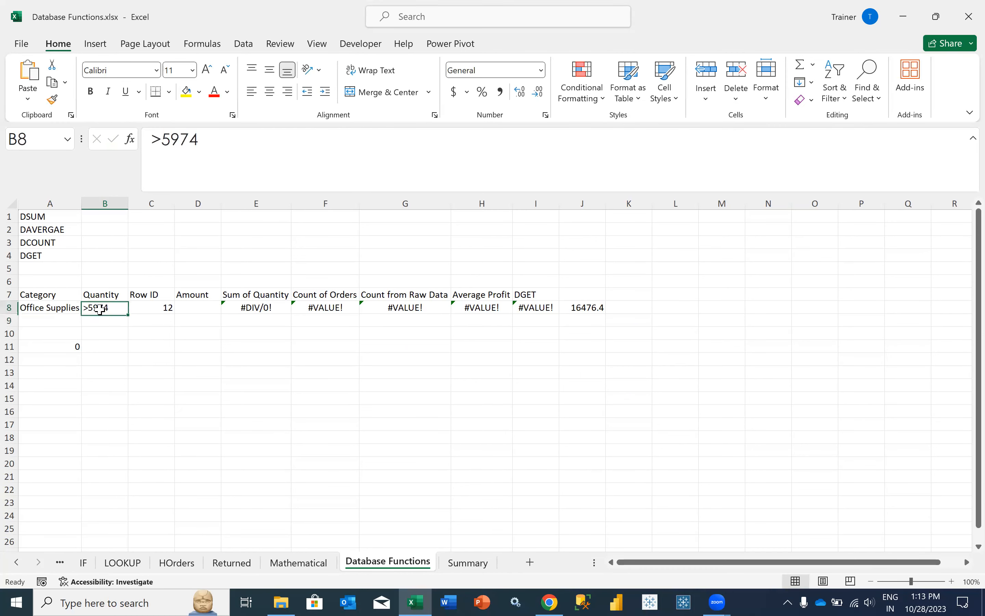
left_click_drag(210, 147, 160, 141)
type("1500")
key("Return")
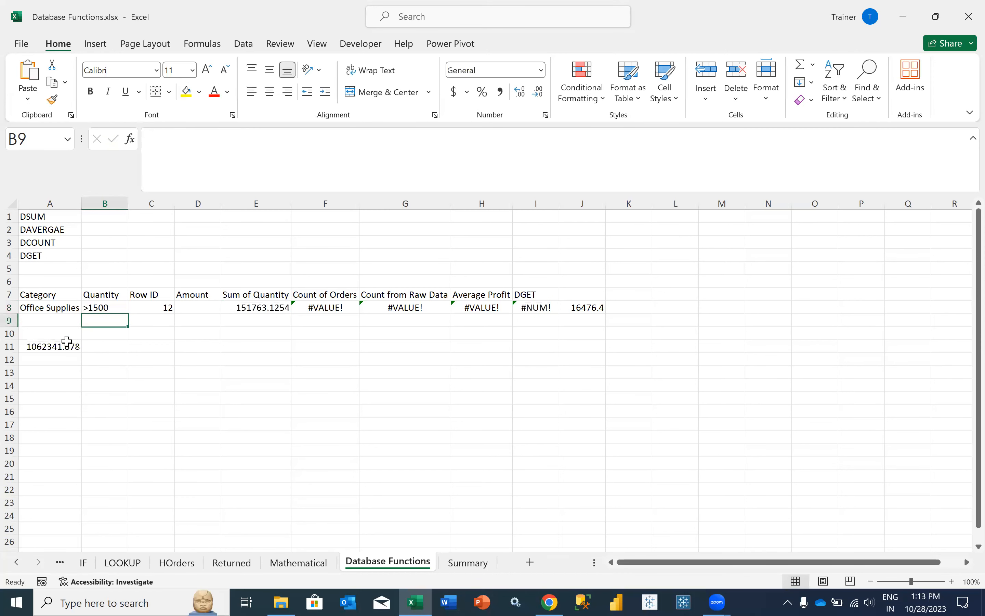
left_click(67, 342)
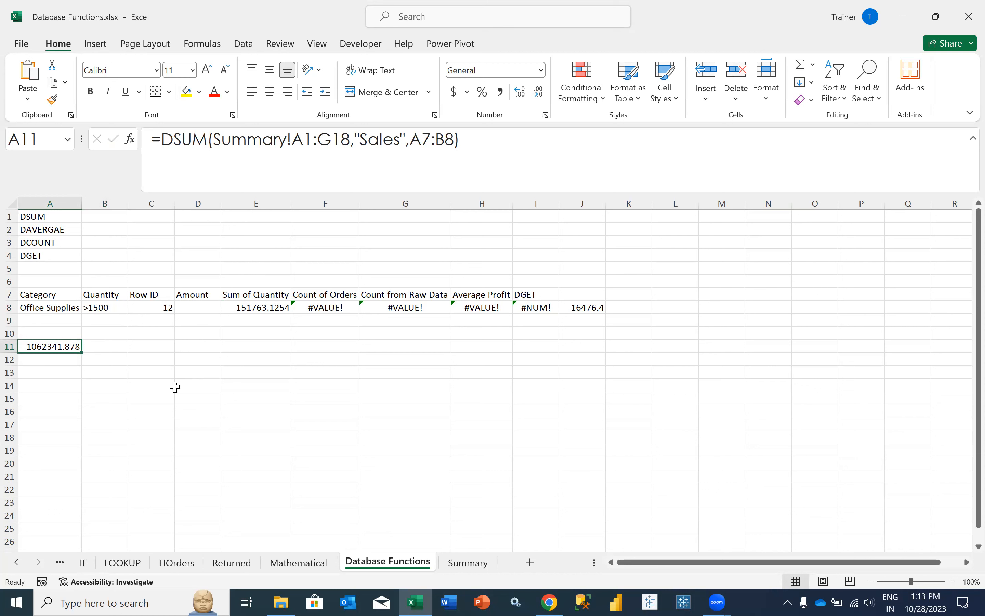
left_click_drag(33, 308, 88, 309)
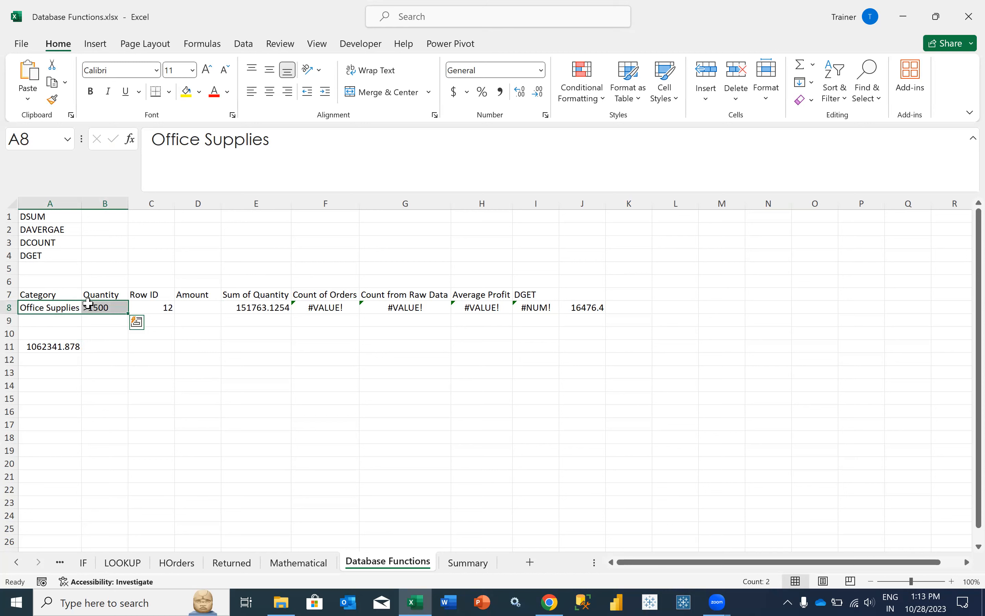
left_click(63, 344)
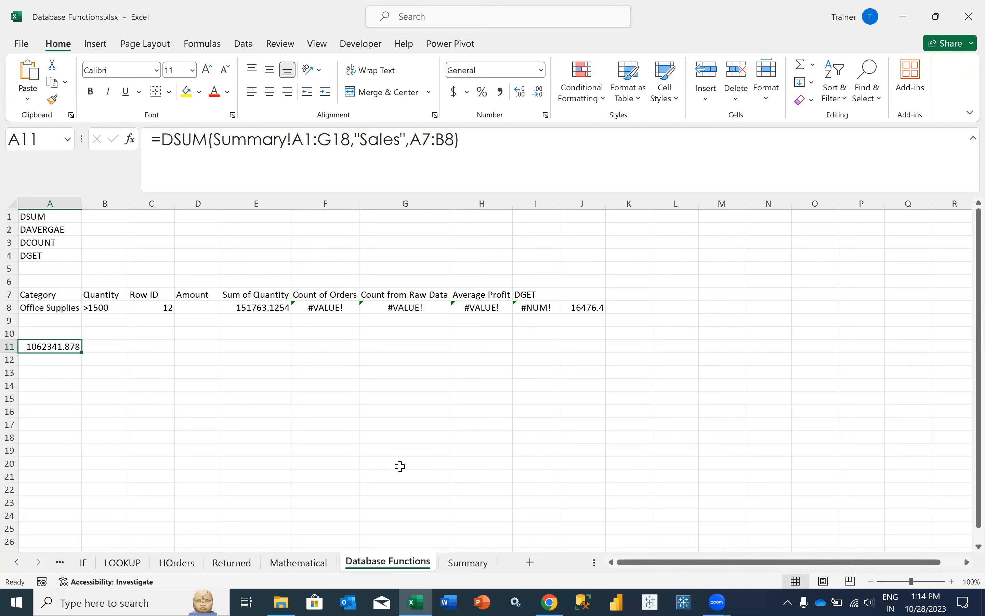
mouse_move(77, 293)
left_mouse_down()
mouse_move(79, 306)
mouse_move(91, 304)
left_mouse_up()
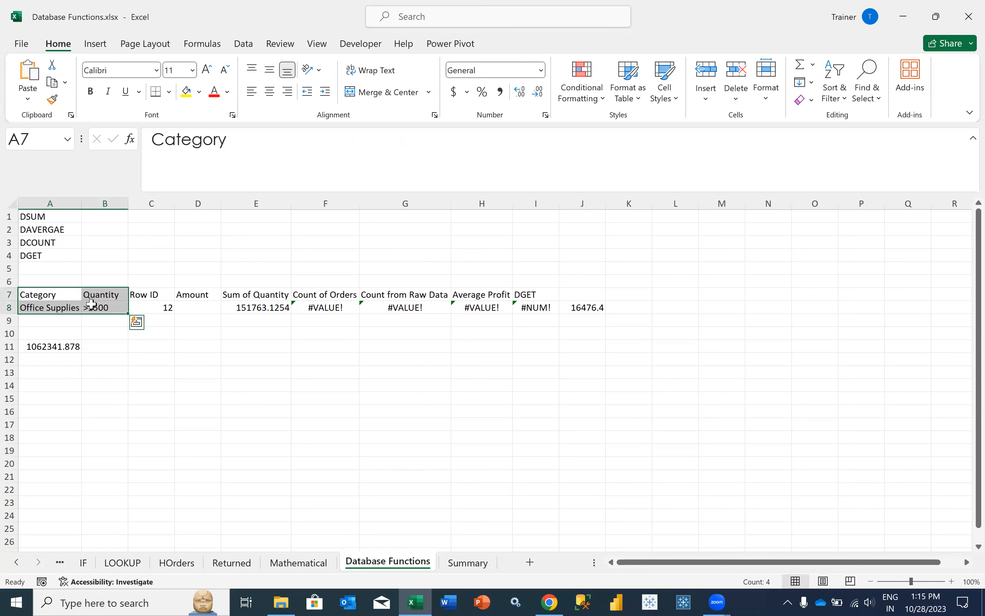
- Insert a blank column C into the criteria area on Database Functions
left_click(154, 203)
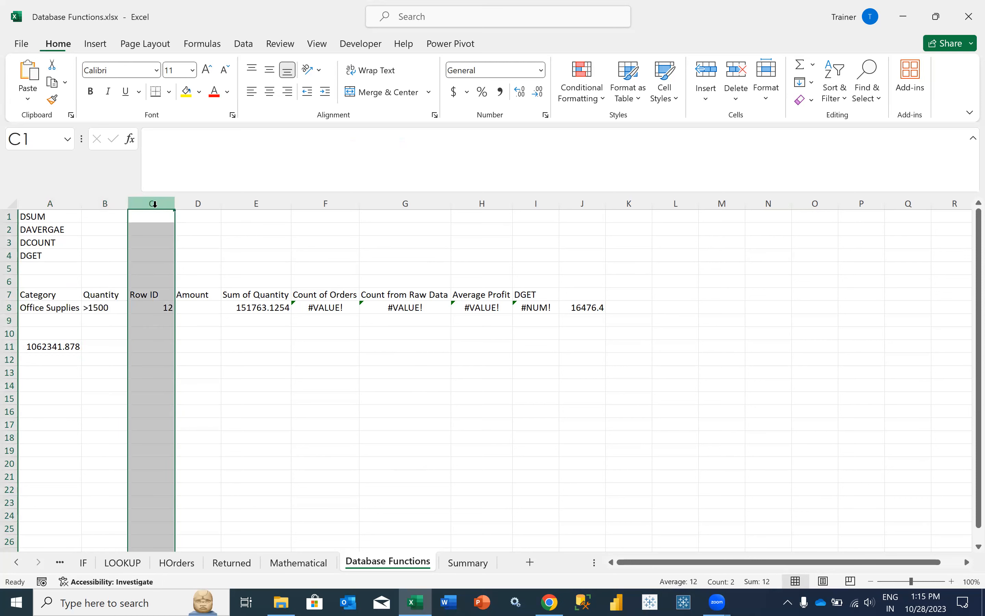
key("ctrl+plus")
left_click(133, 285)
left_click(136, 293)
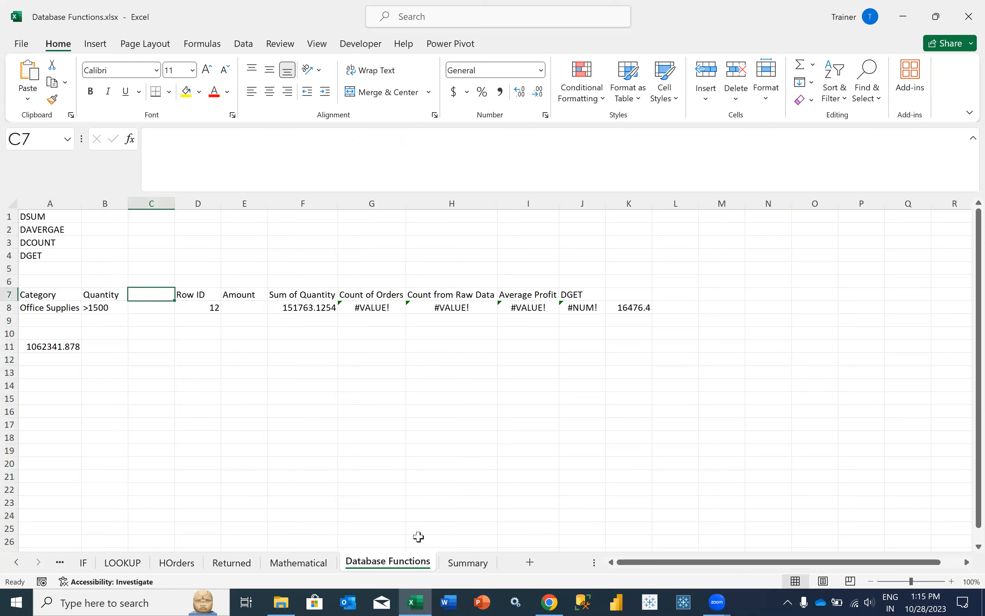
- Check the Quantity and Orders values in the Summary table, such as Appliances' 1731
left_click(454, 563)
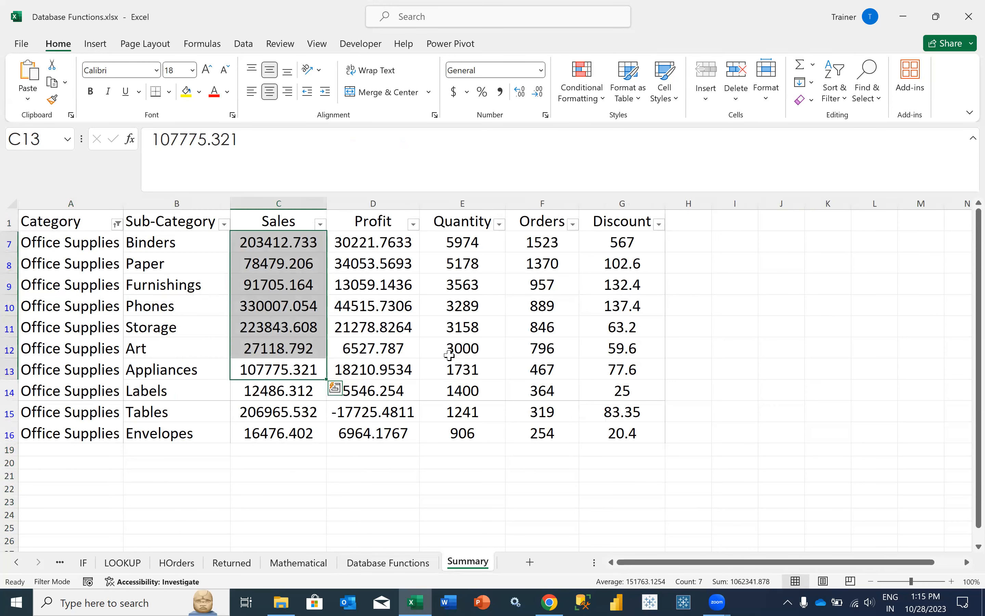
left_click(500, 362)
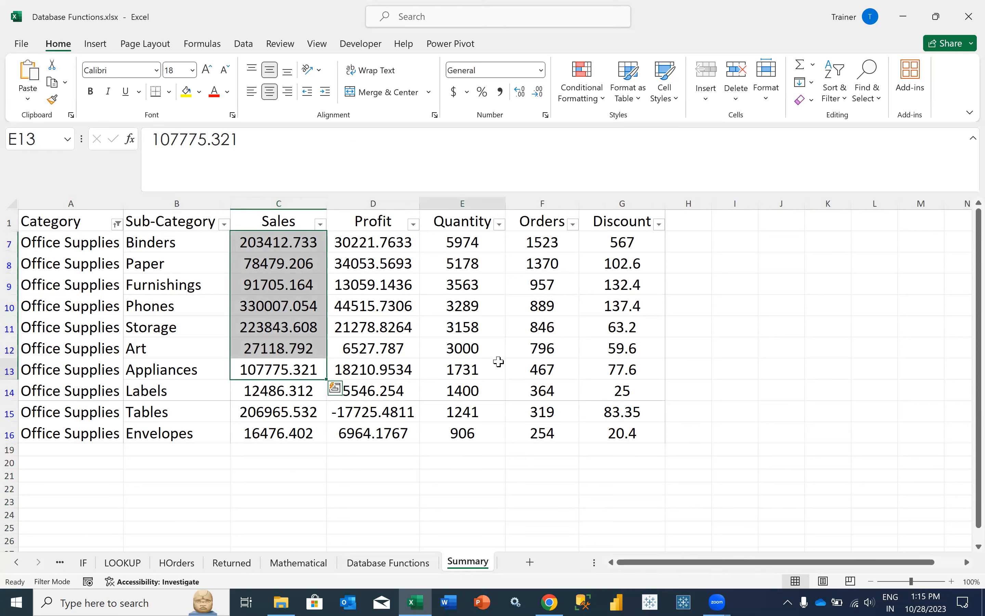
left_click(534, 288)
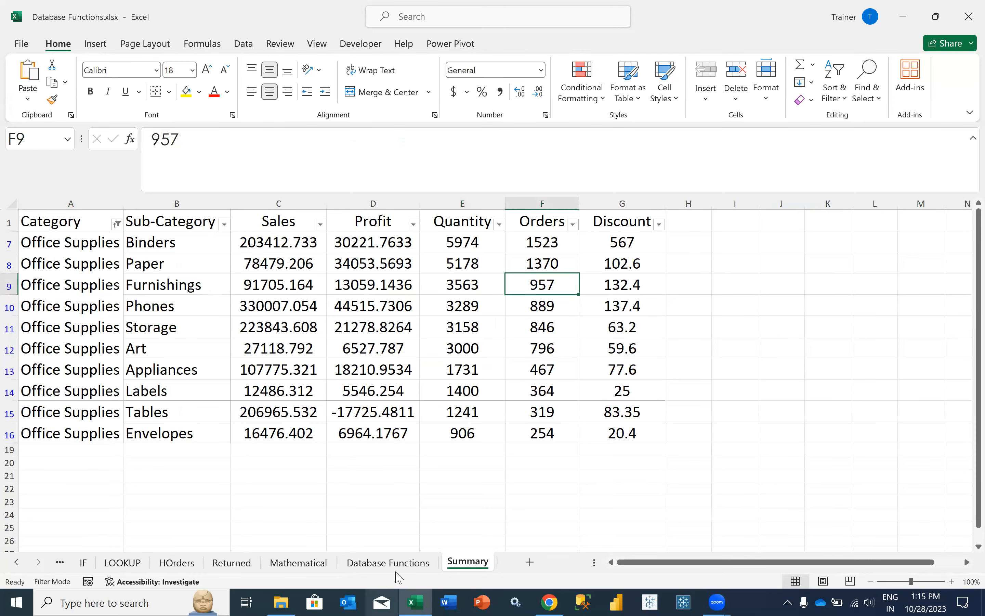
left_click(390, 563)
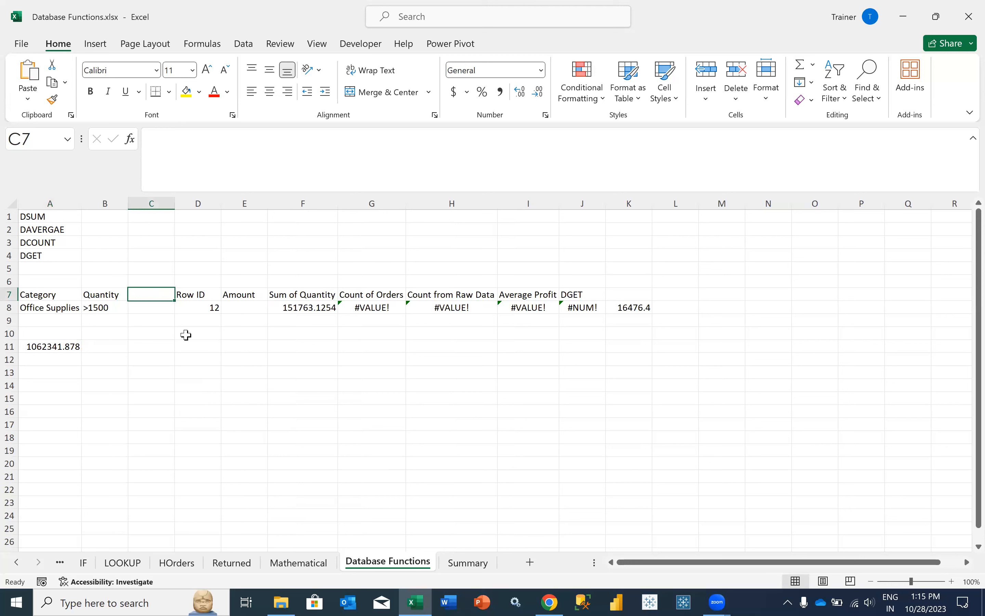
- Enter the header Orders in C7 and the condition >1000 in C8
type("Or")
key("BackSpace")
type("Or")
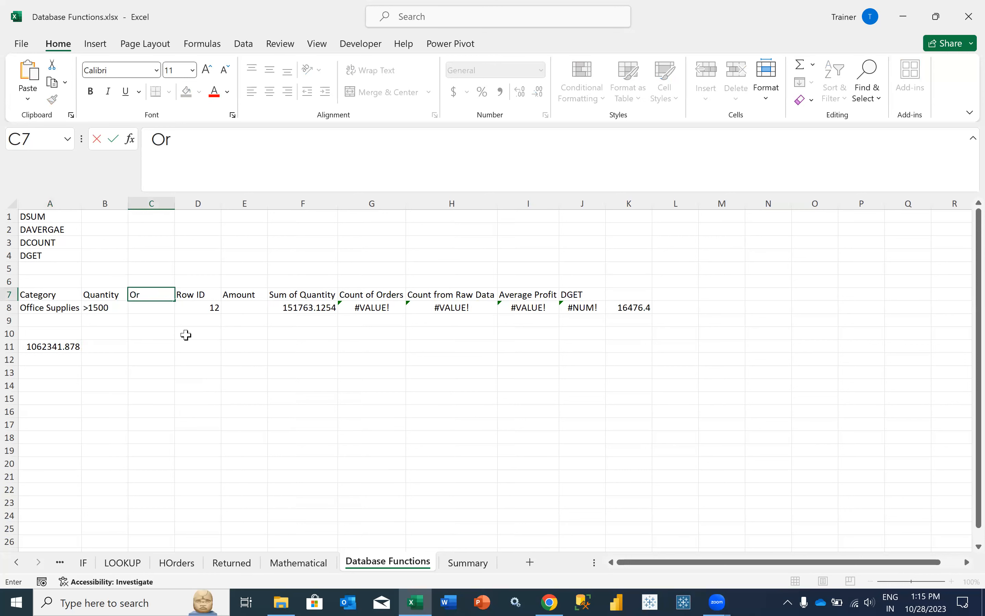
type("ders")
key("Return")
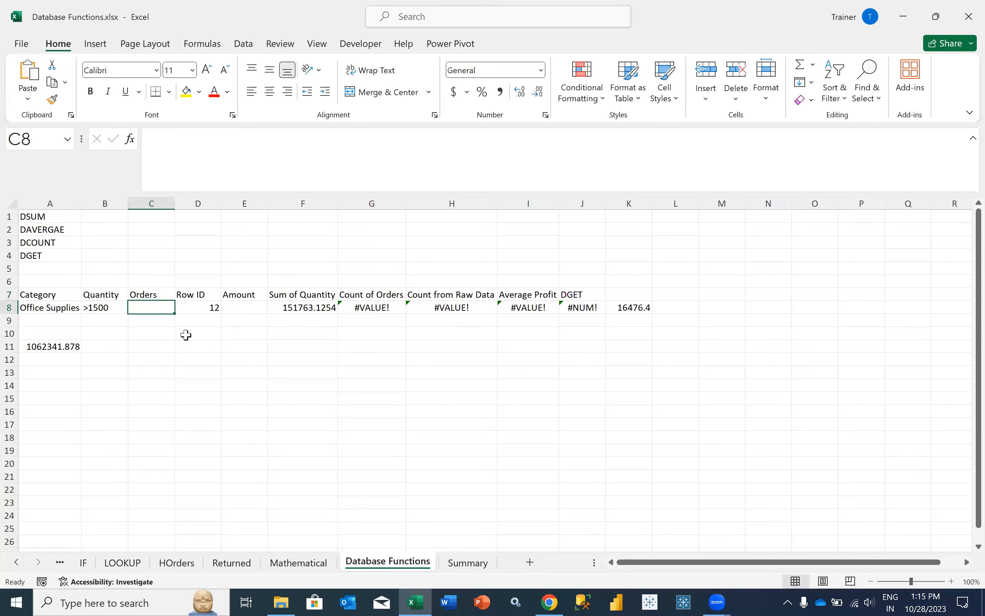
type(">100")
key("Return")
left_click(163, 306)
left_click(268, 132)
type("0")
key("Return")
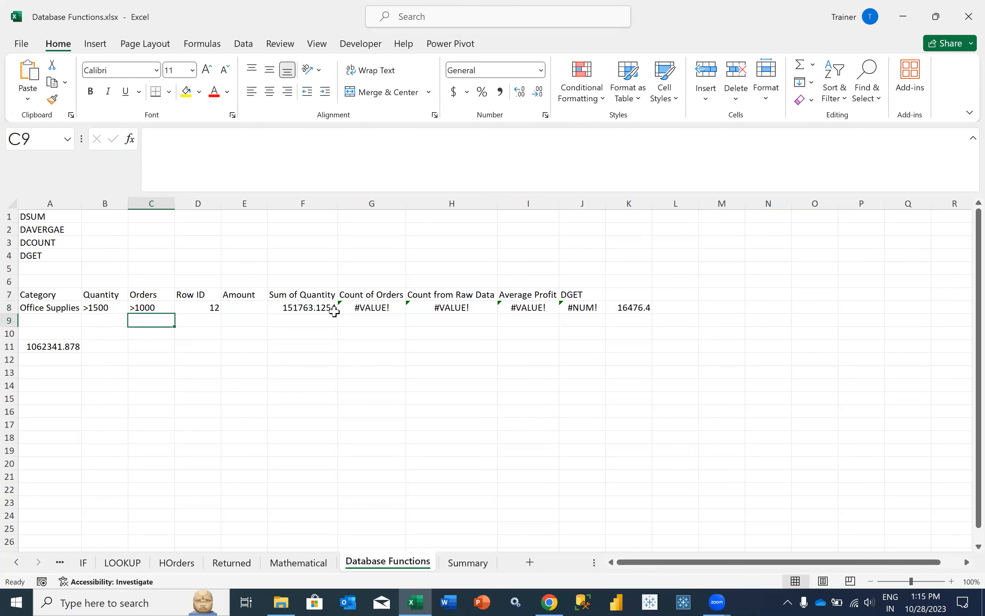
left_click(466, 563)
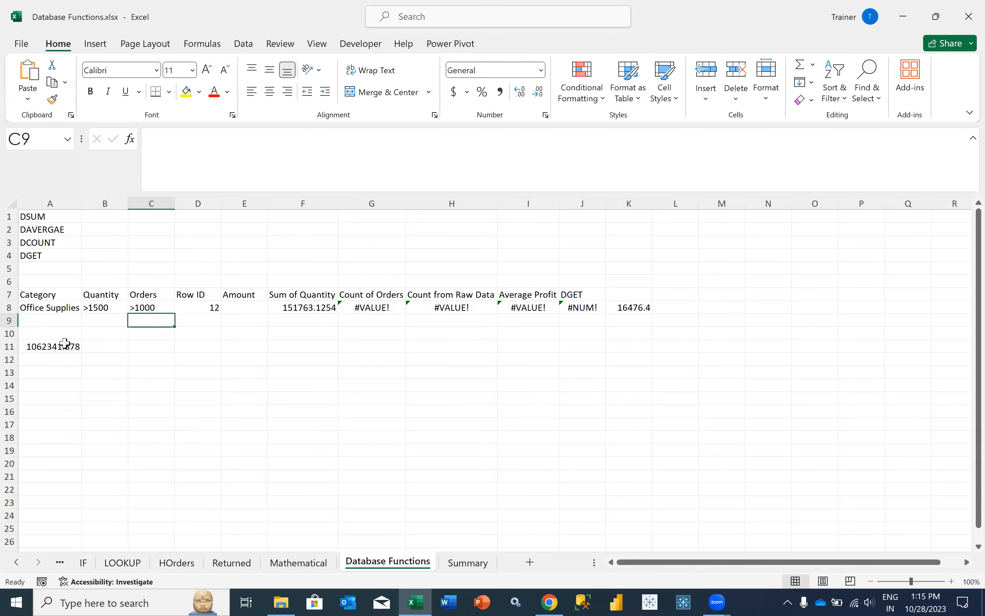
- Widen A11's DSUM criteria to A7:C8 and confirm Summary's Sales C7:C8 total 281891.939
left_click(65, 344)
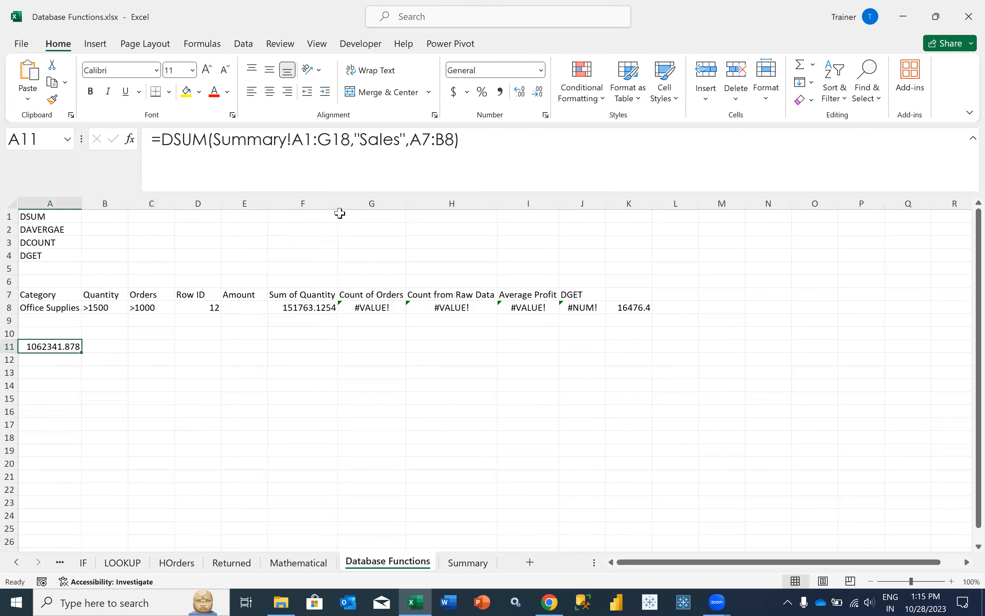
left_click(446, 139)
left_click_drag(454, 140, 415, 141)
left_click_drag(59, 293, 148, 308)
key("Return")
key("Up")
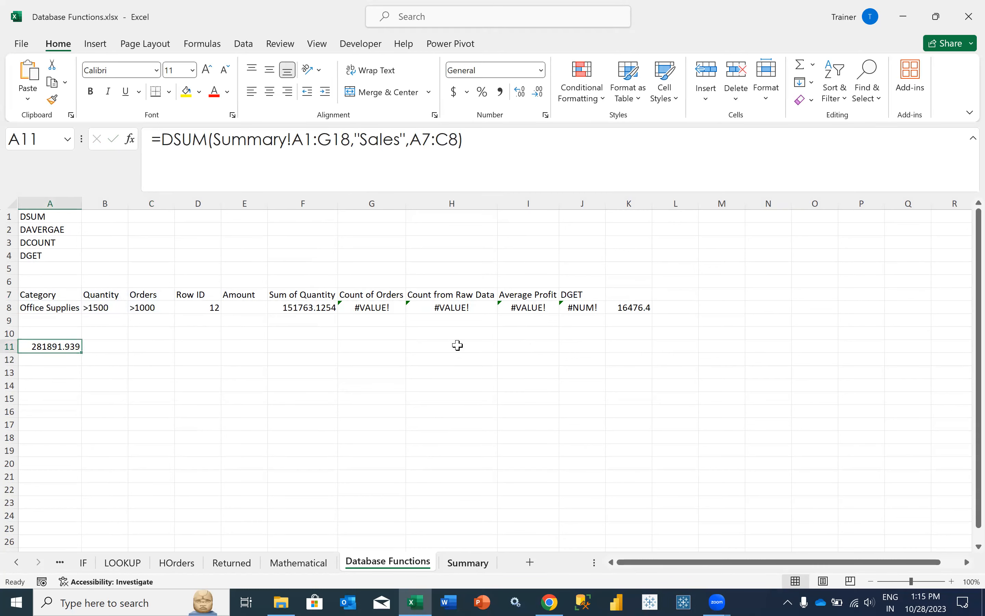
key("ctrl+Page_Down")
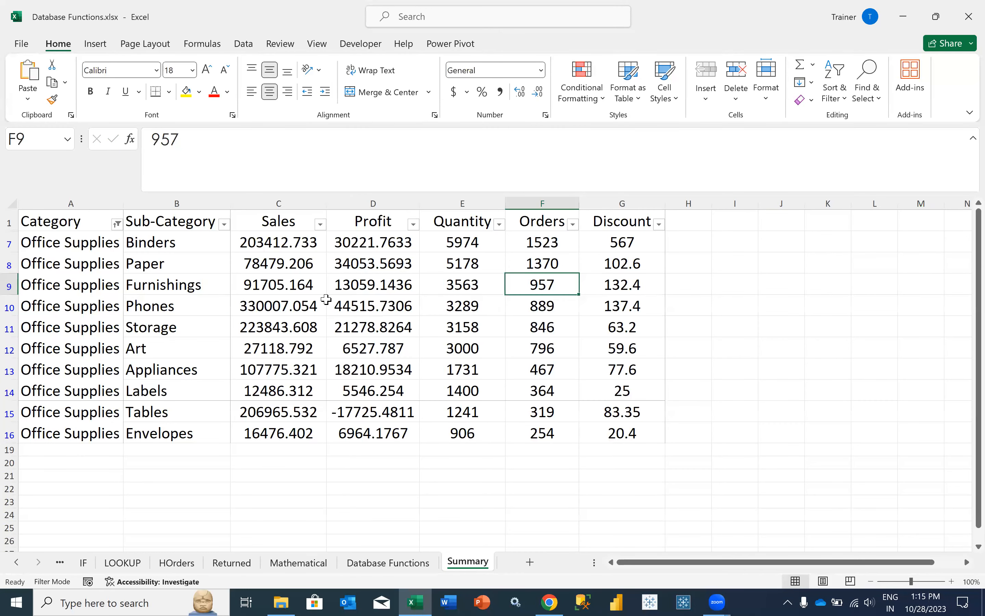
left_click_drag(275, 266, 270, 243)
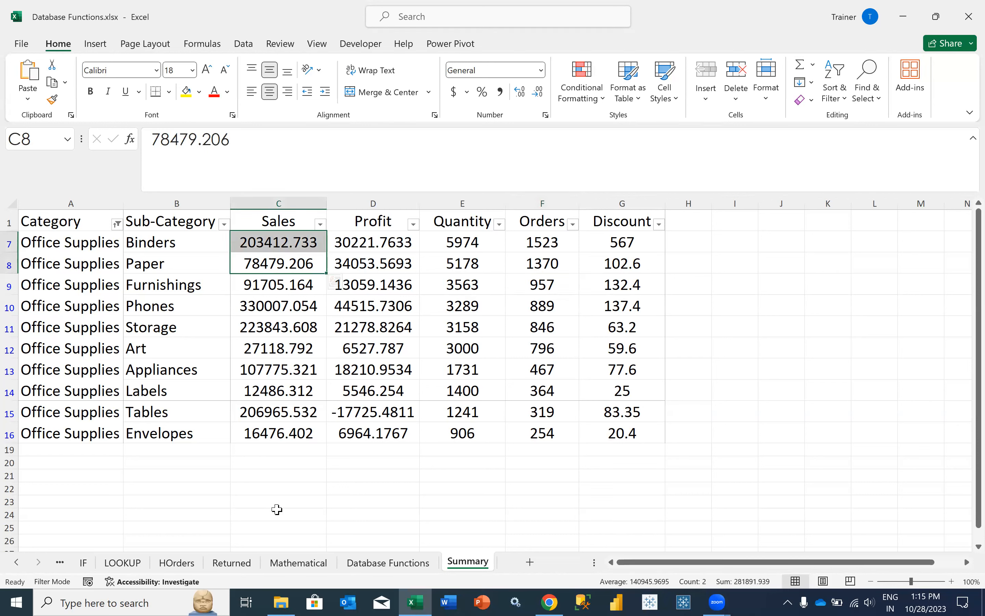
left_click(390, 562)
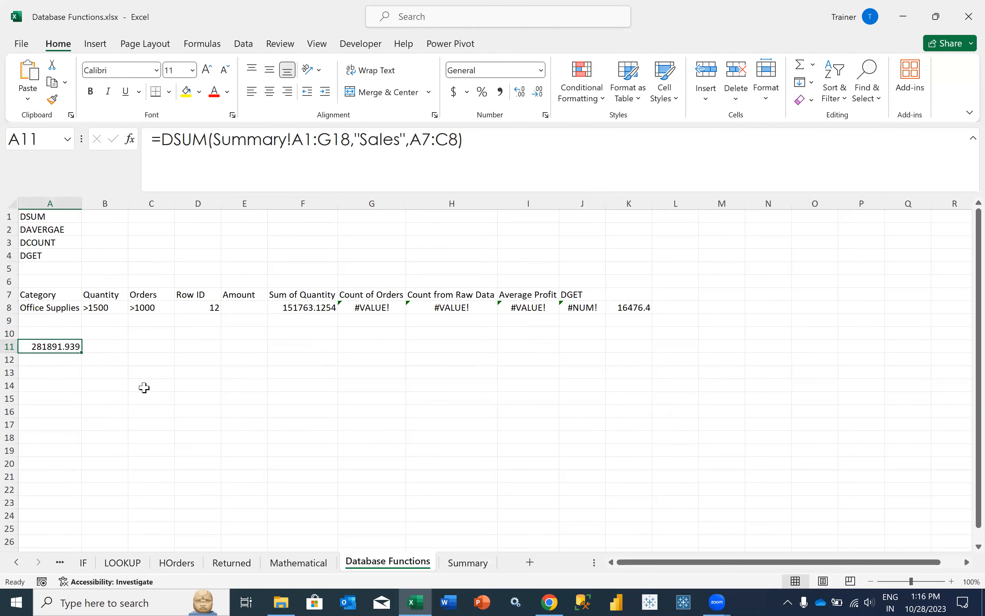
- Check Quantity values E13:E14 on Summary, then view the 281891.939 DSUM result
left_click(458, 562)
left_click_drag(468, 367, 470, 432)
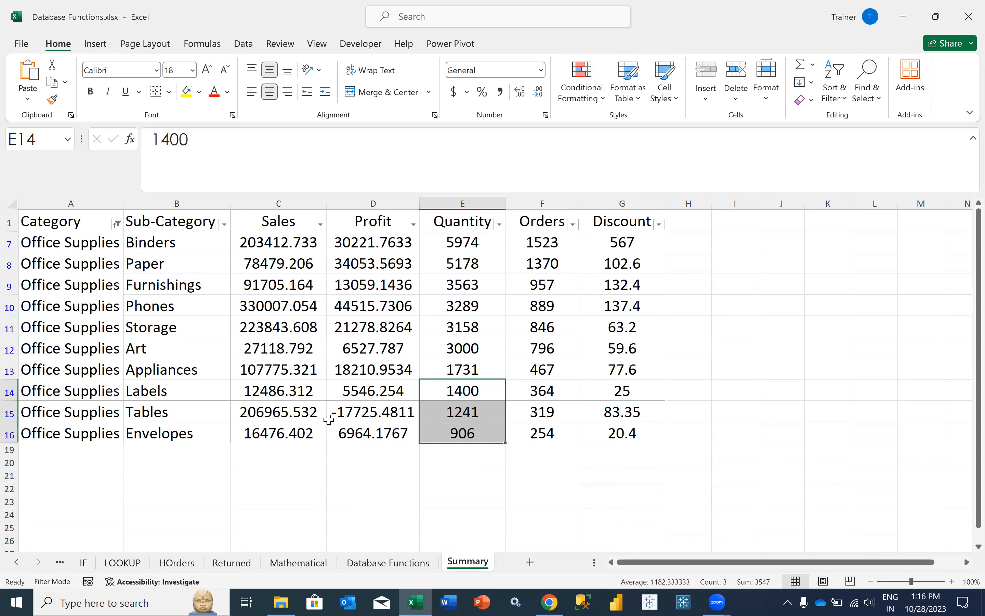
left_click(413, 563)
left_click(123, 345)
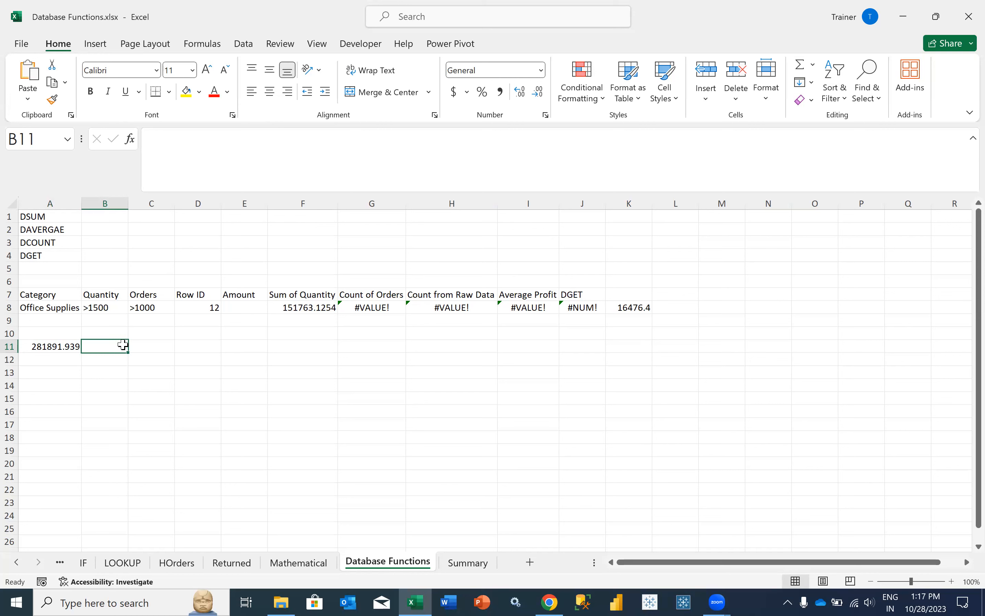
left_click(60, 345)
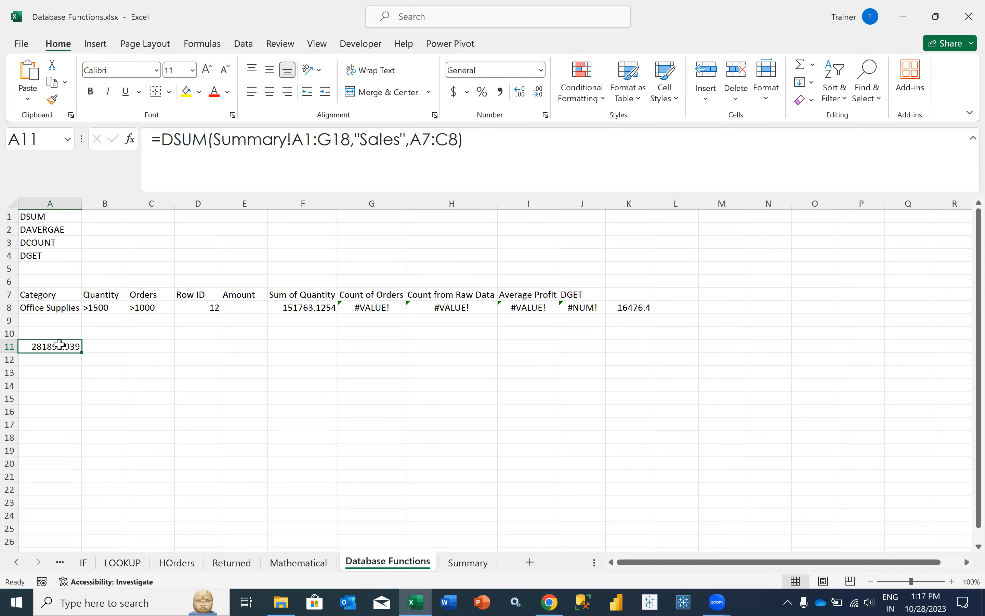
left_click_drag(213, 139, 459, 143)
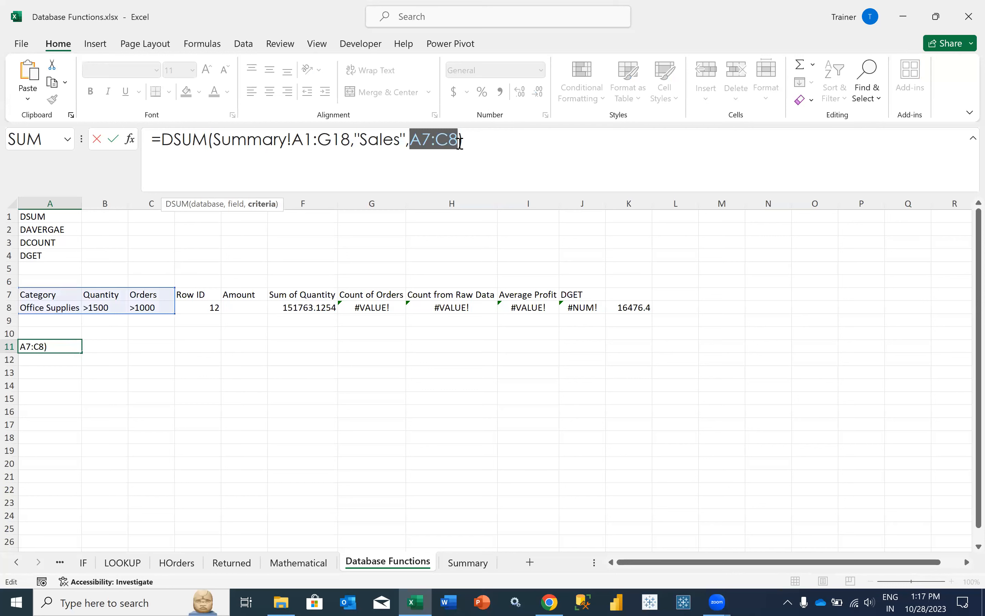
left_click(489, 149)
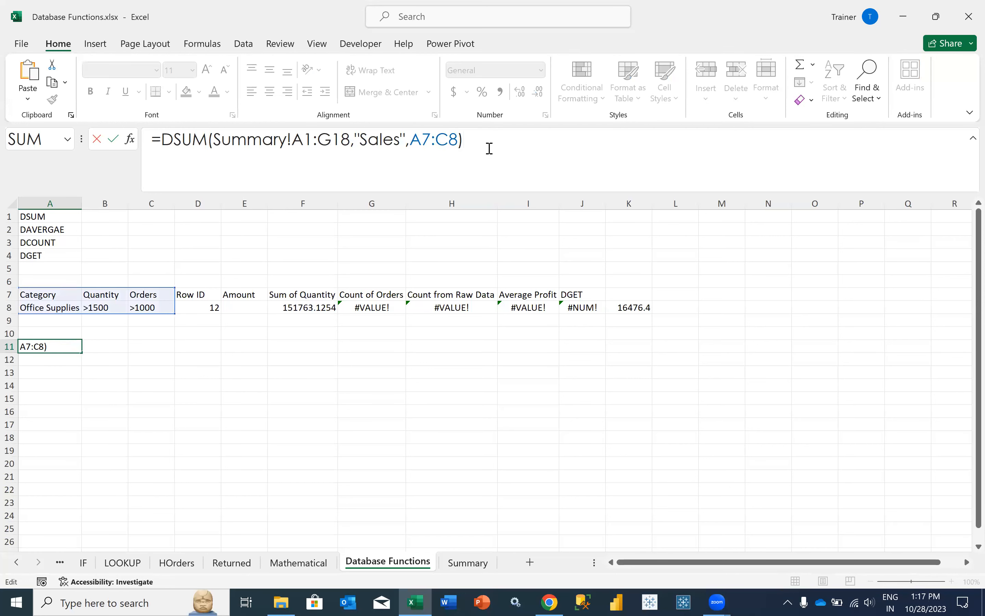
key("Return")
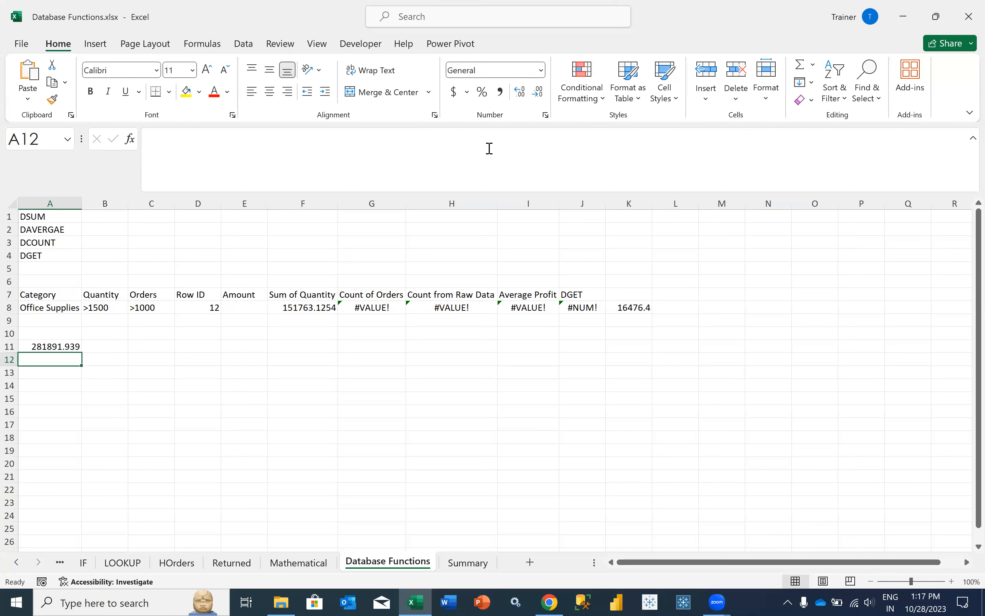
key("Up")
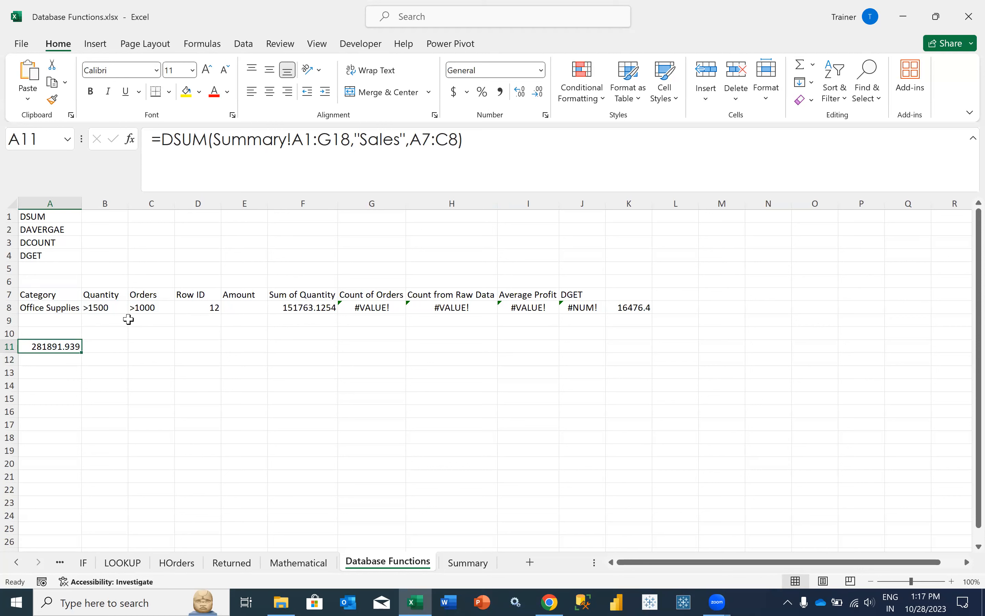
left_click(138, 310)
left_click(163, 139)
- Change the Orders criterion in C8 from >1000 to 1000, then select the Summary sheet's Orders column F1:F16
key("BackSpace")
key("Return")
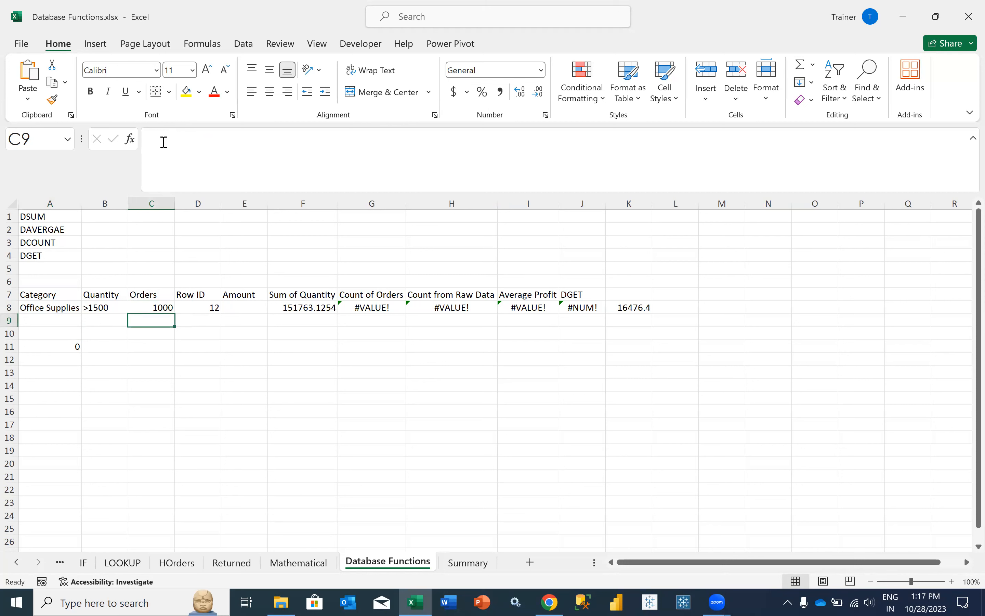
left_click(57, 306)
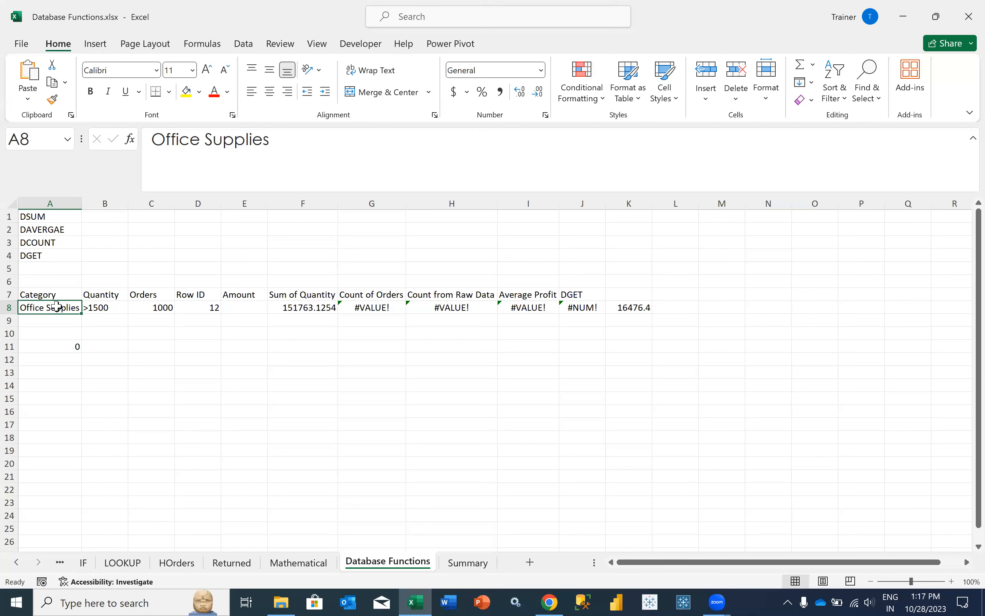
left_click(113, 307)
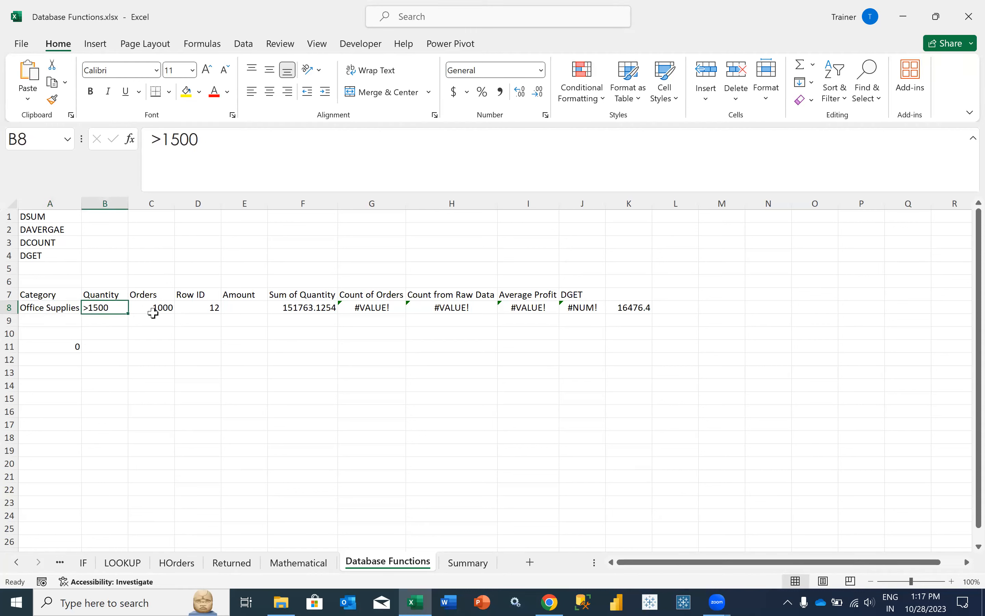
left_click(152, 309)
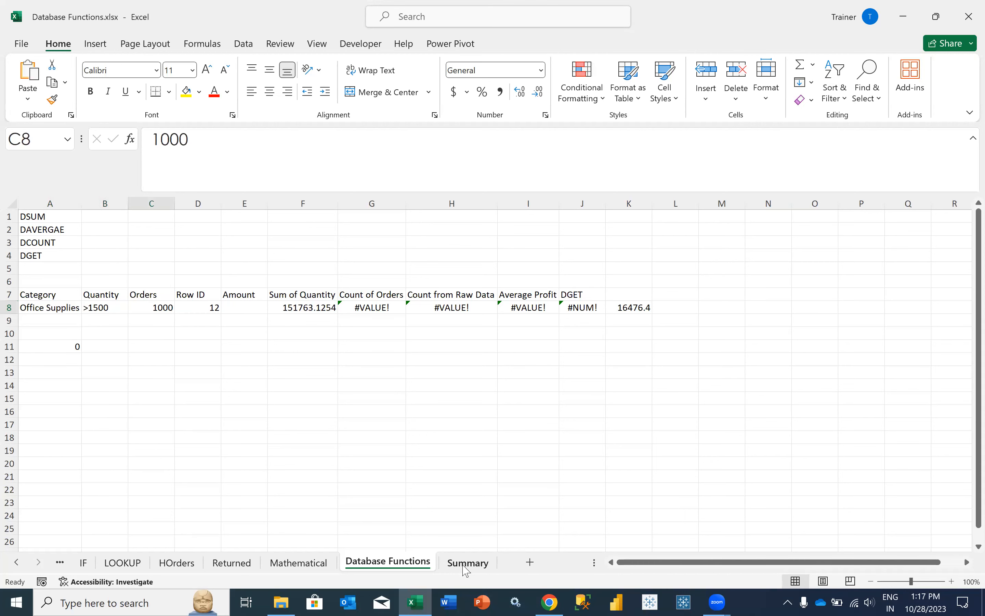
left_click(467, 563)
left_click_drag(542, 222, 552, 444)
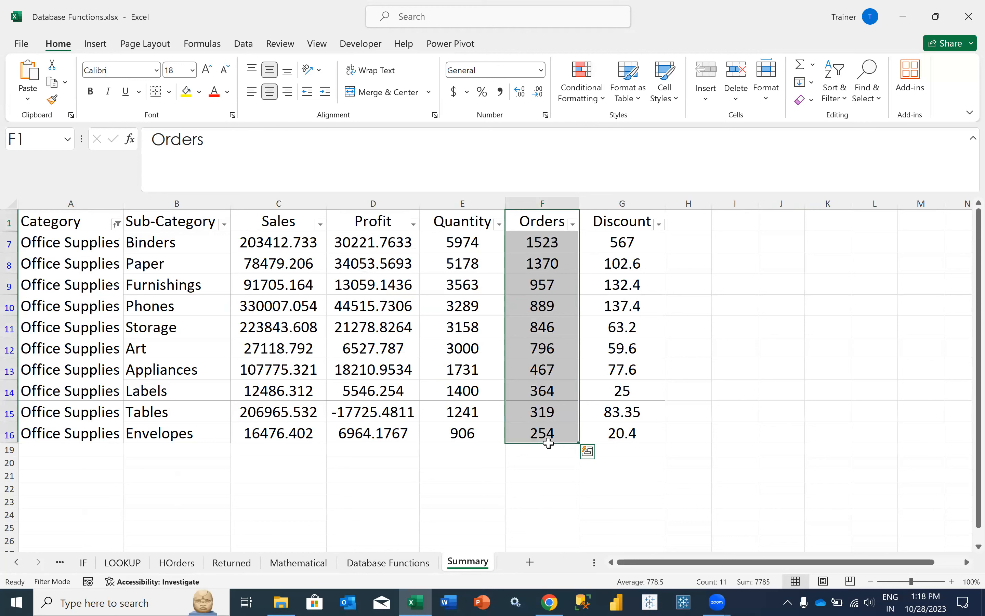
- Review the Orders values on Summary and the DSUM result in A11 on Database Functions
left_click(552, 414)
left_click(546, 282)
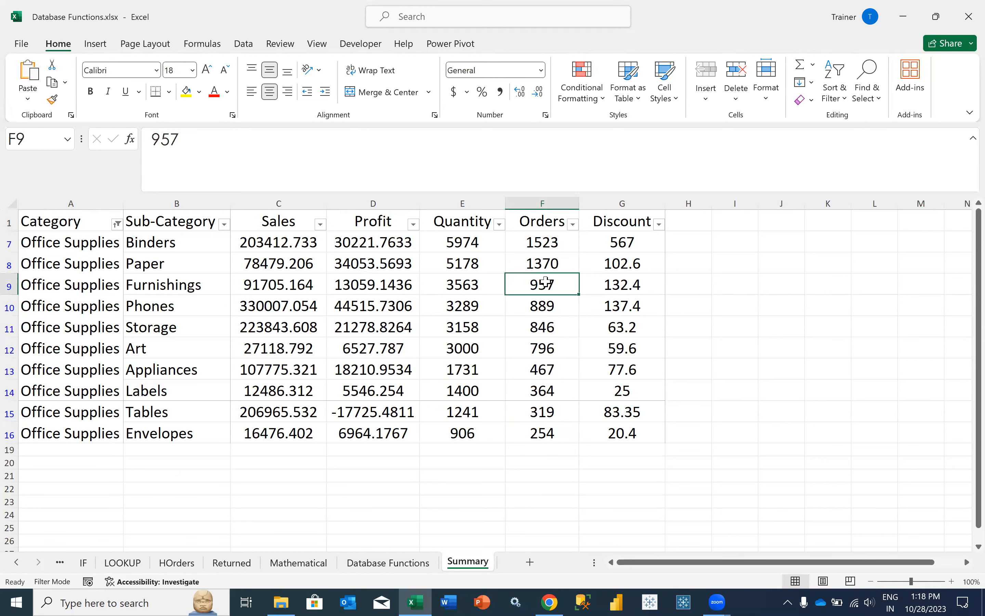
left_click(552, 310)
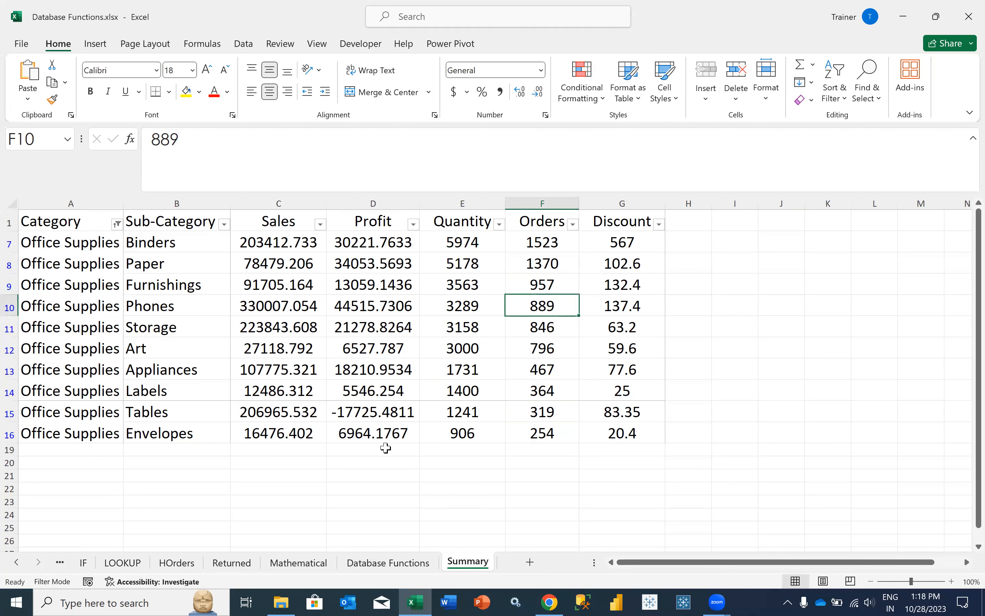
left_click(370, 564)
left_click(69, 349)
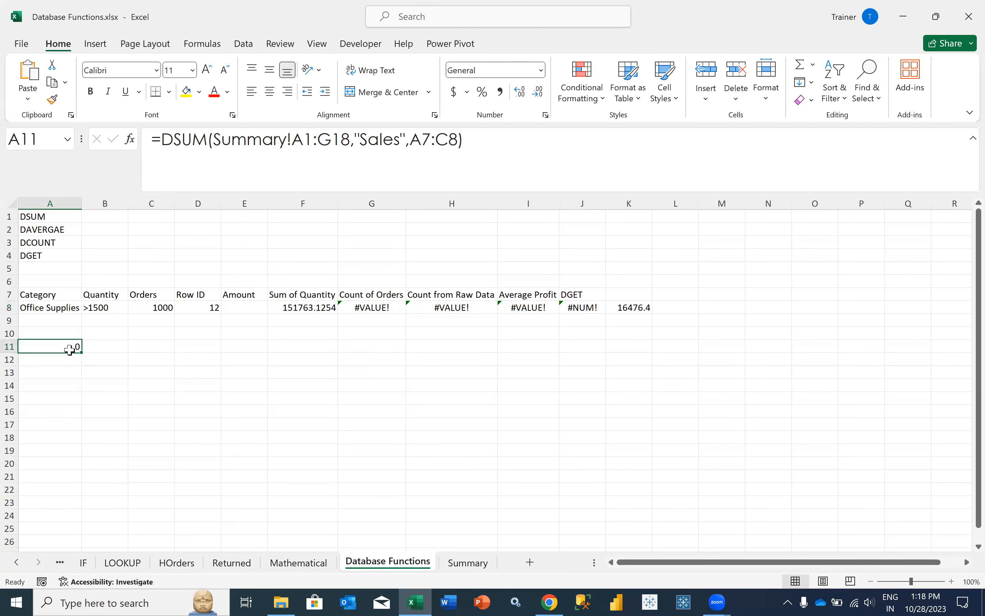
left_click(464, 565)
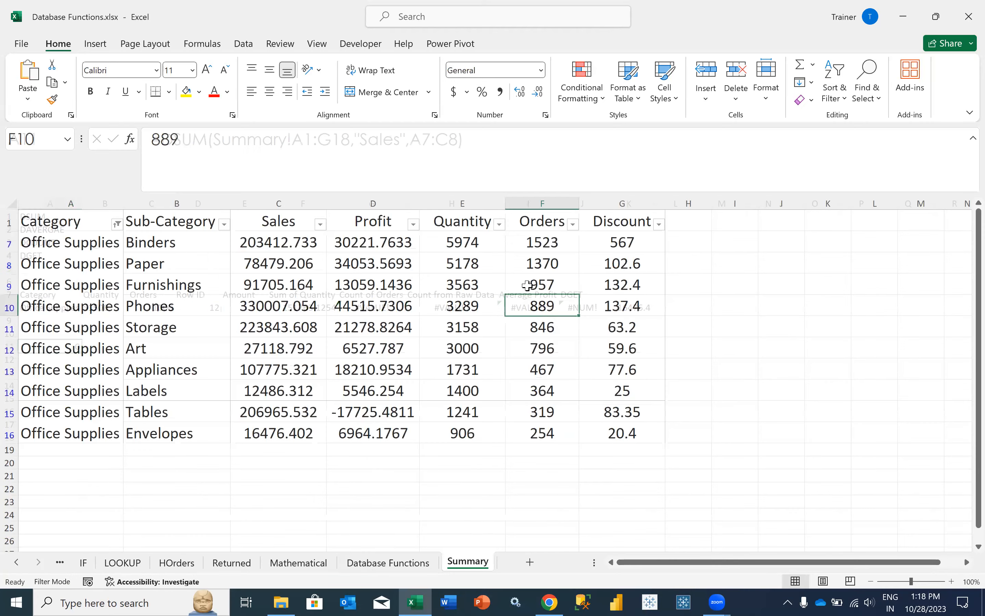
- Change the Furnishings Orders value in F9 from 957 to 1000
left_click(527, 282)
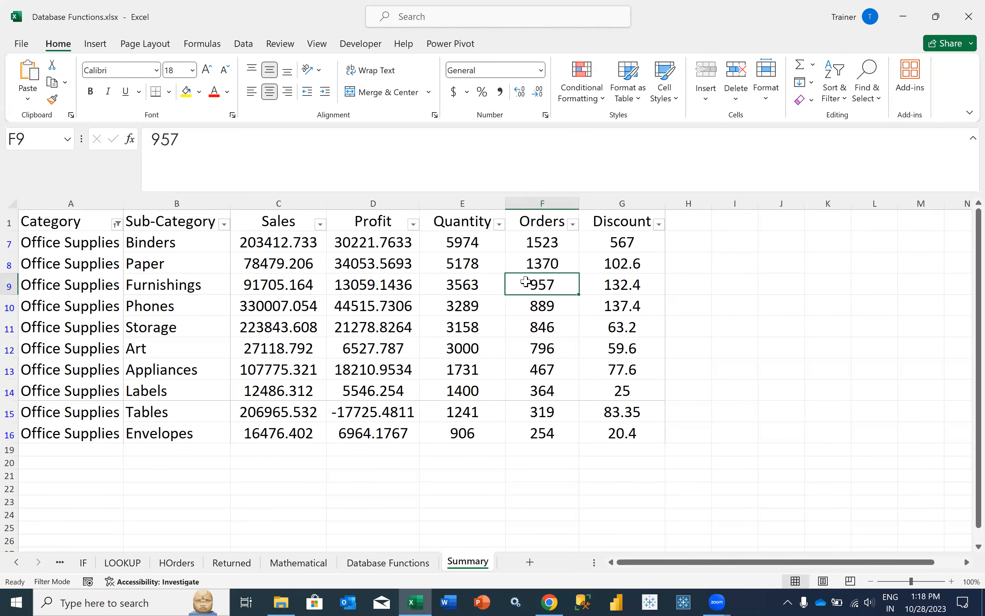
type("1000")
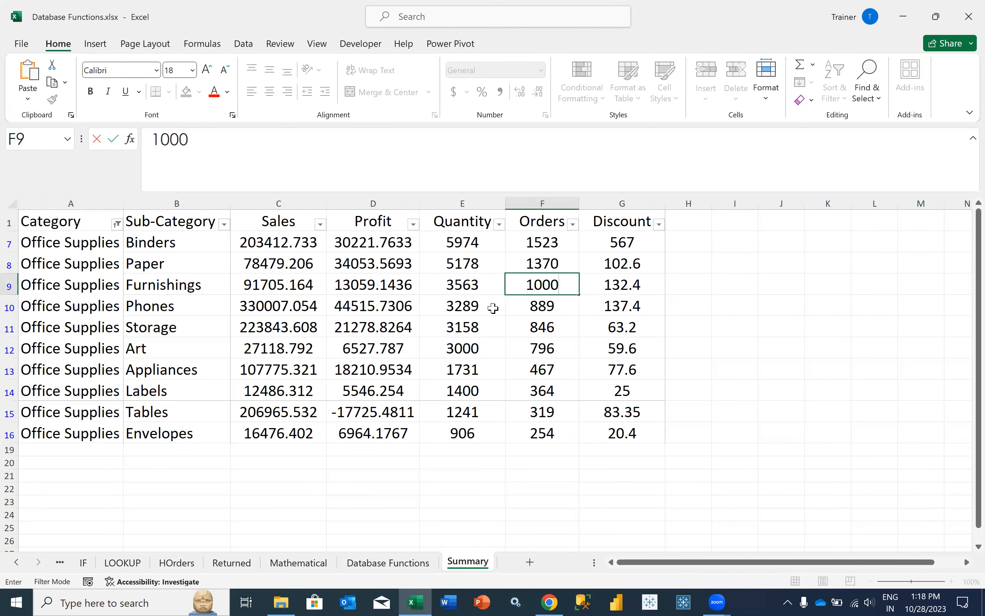
key("Return")
left_click(309, 284)
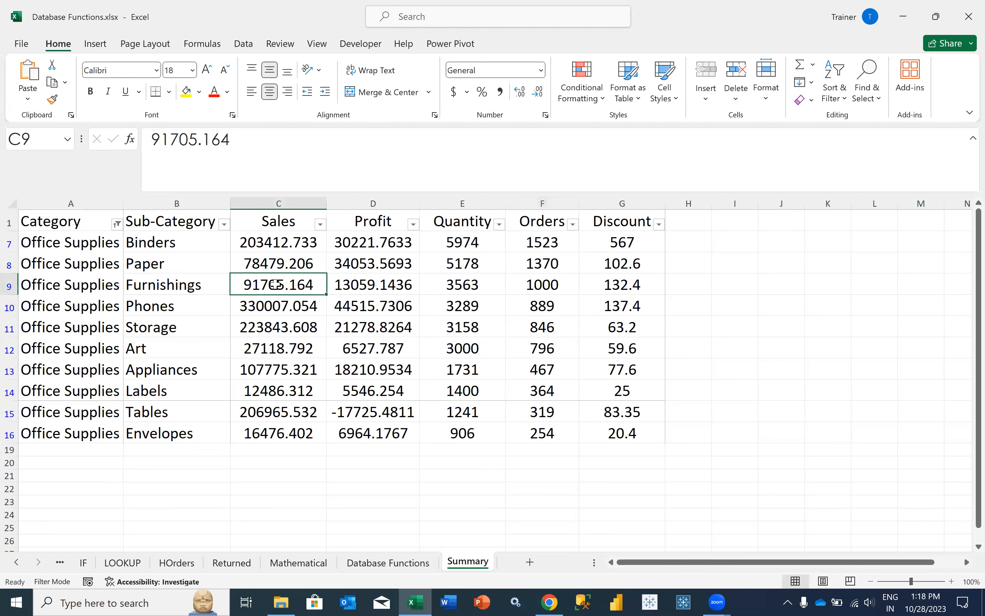
left_click(395, 564)
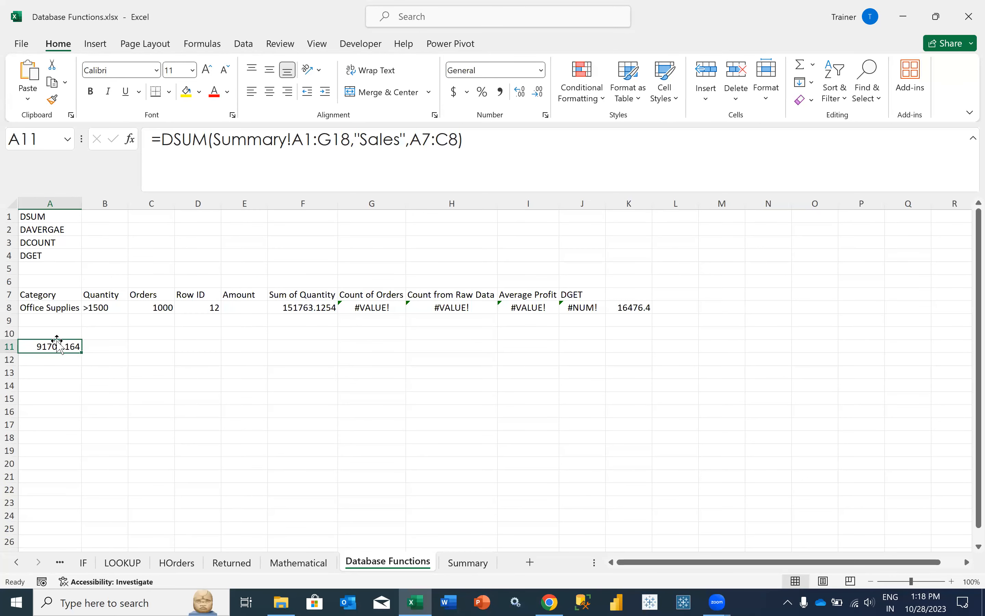
- Insert > before 1000 in the Orders criterion C8 through the formula bar
left_click(68, 294)
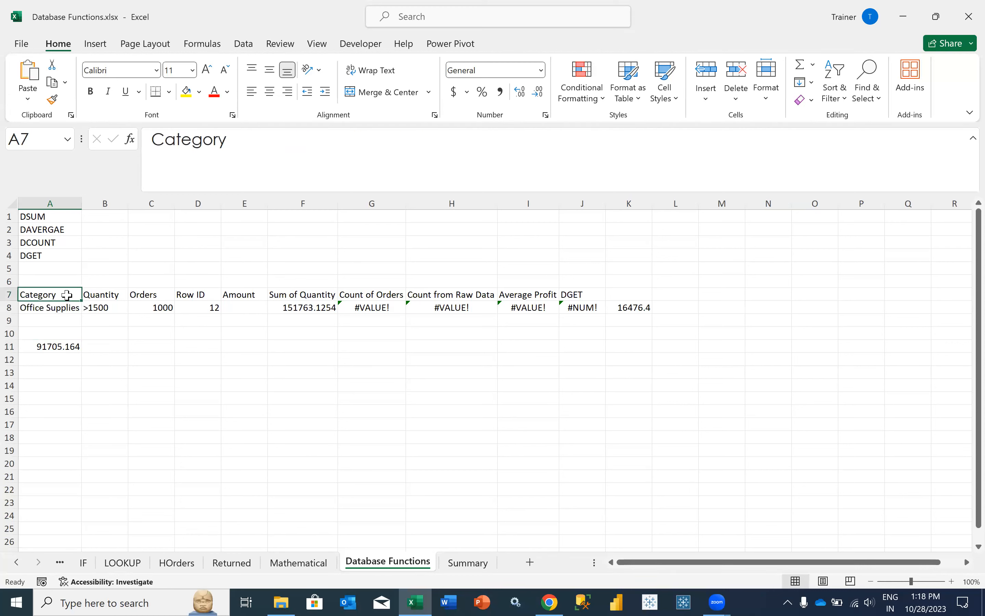
left_click(144, 296)
left_click(146, 305, "shift")
left_click(146, 306)
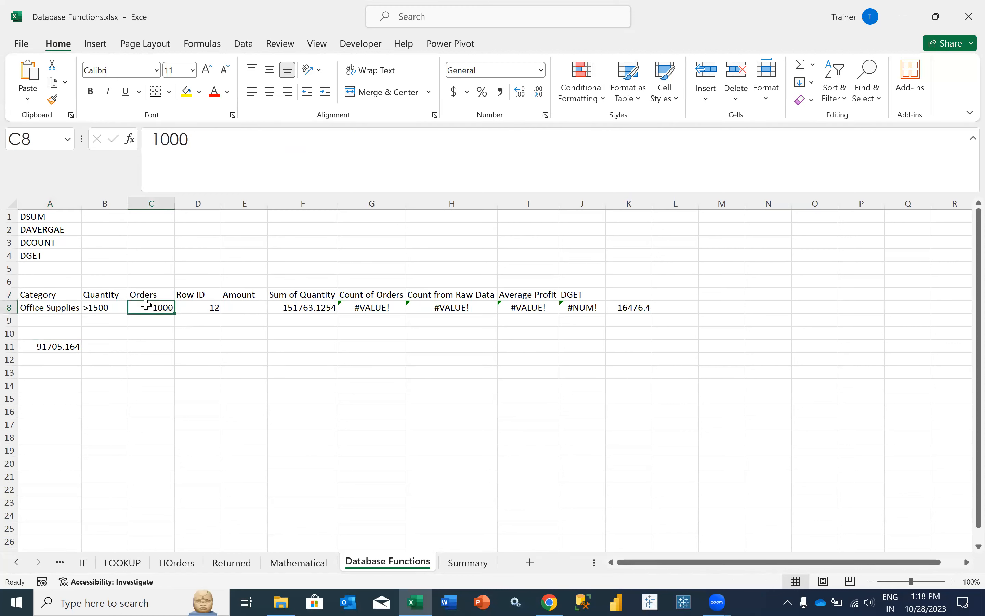
left_click(152, 145)
type(">")
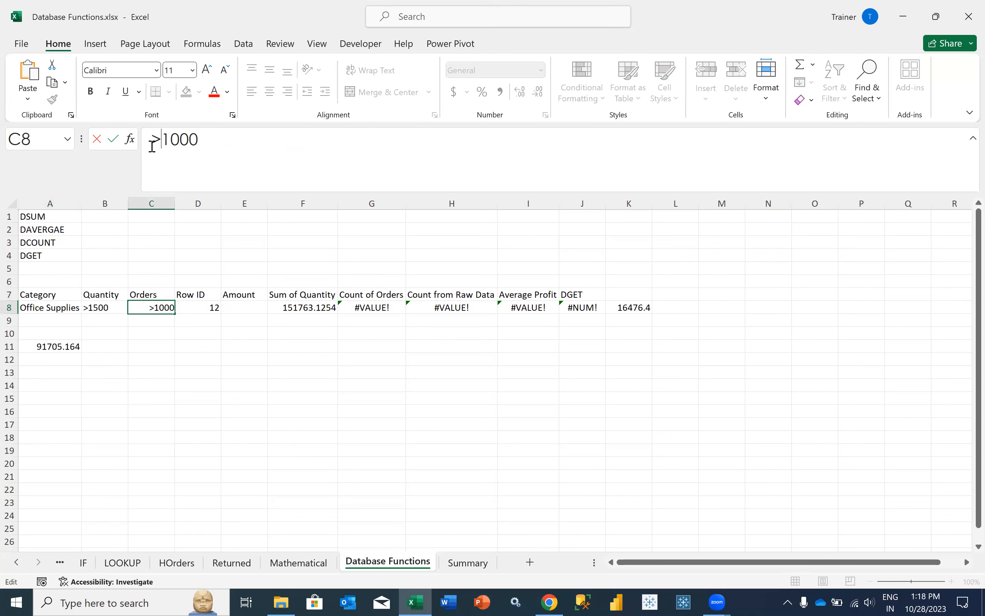
key("Return")
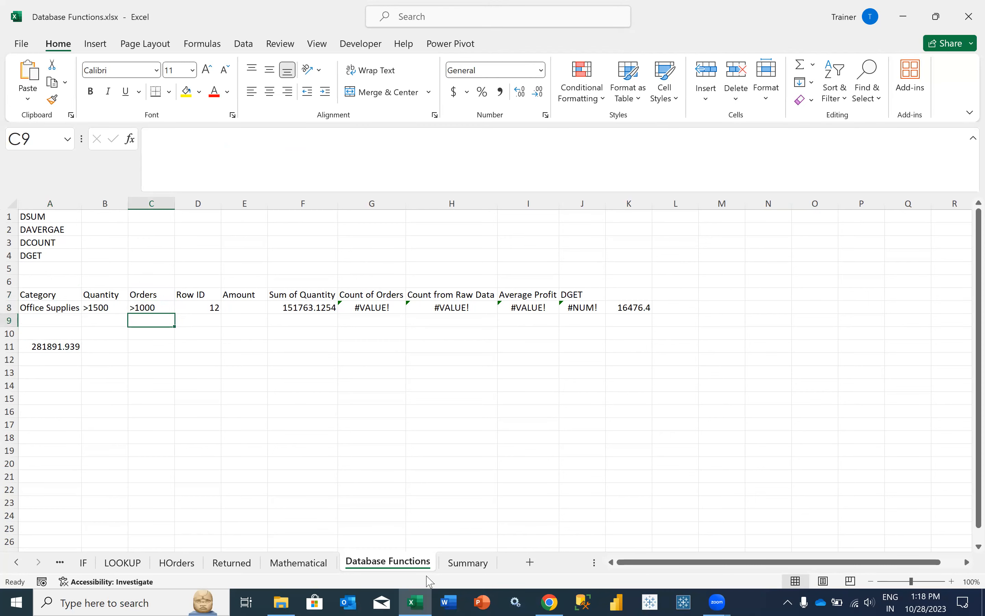
- Check the Summary sheet, re-enter C8 as >1000, and select the DSUM result in A11
left_click(461, 564)
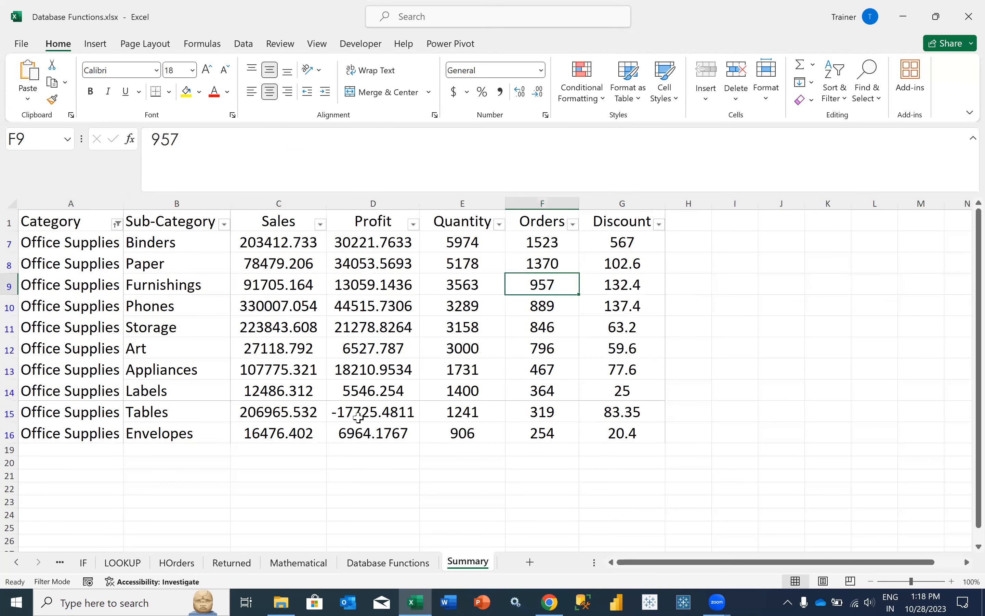
left_click(403, 562)
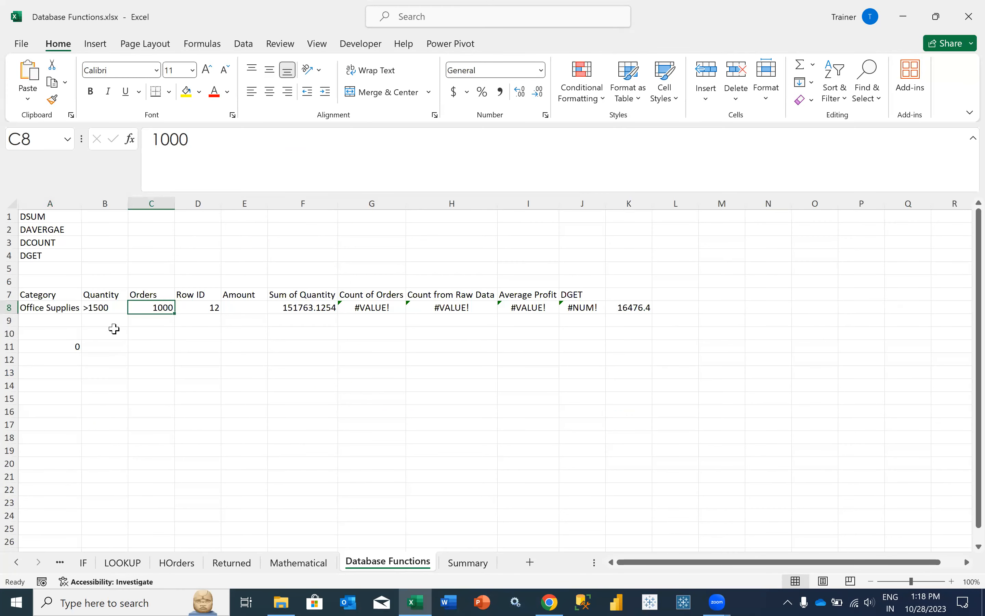
double_click(138, 310)
type(">")
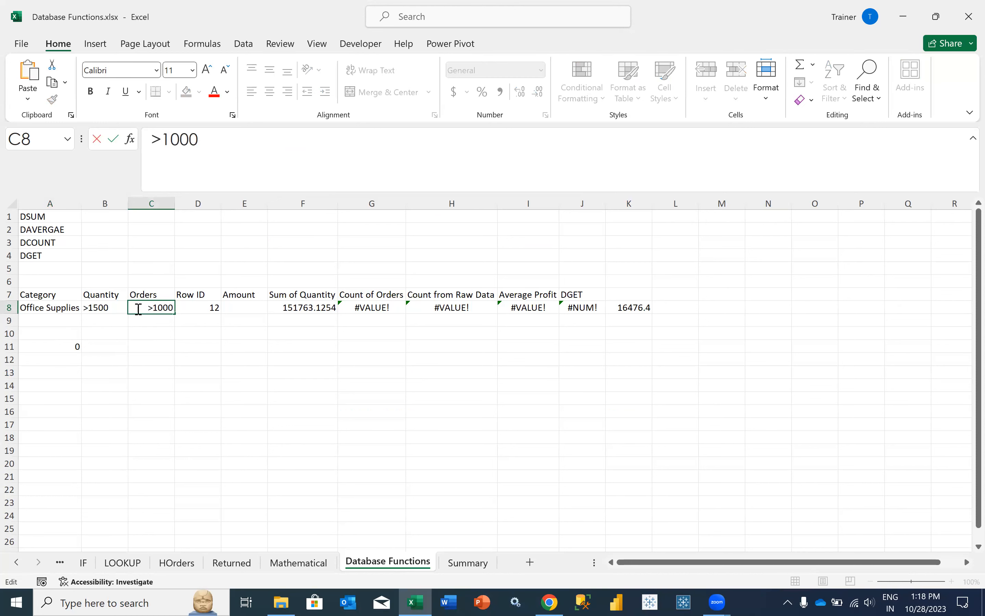
key("Return")
left_click(55, 342)
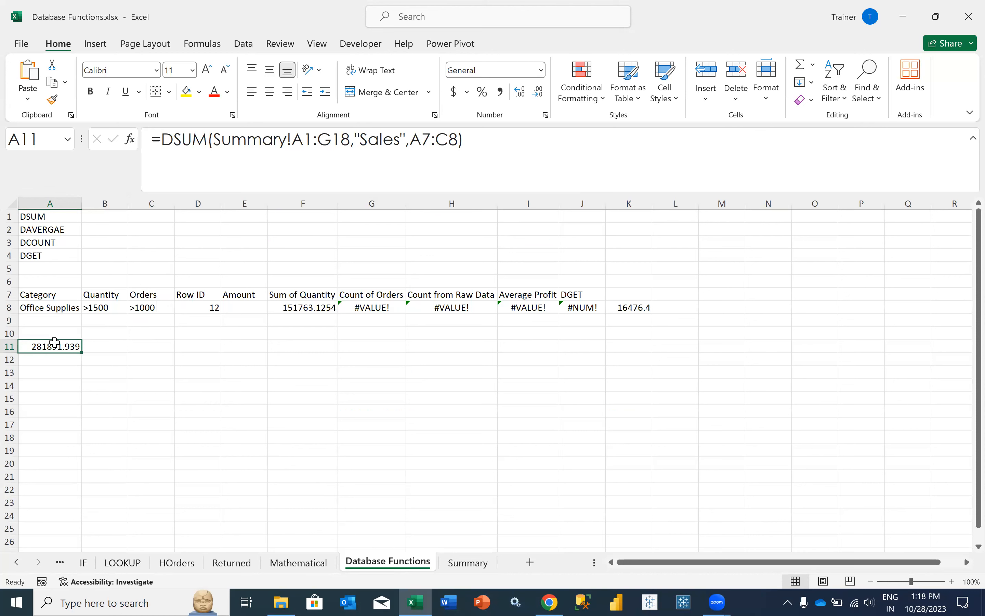
- Change the A11 formula from DSUM to DAVERAGE
left_click(206, 139)
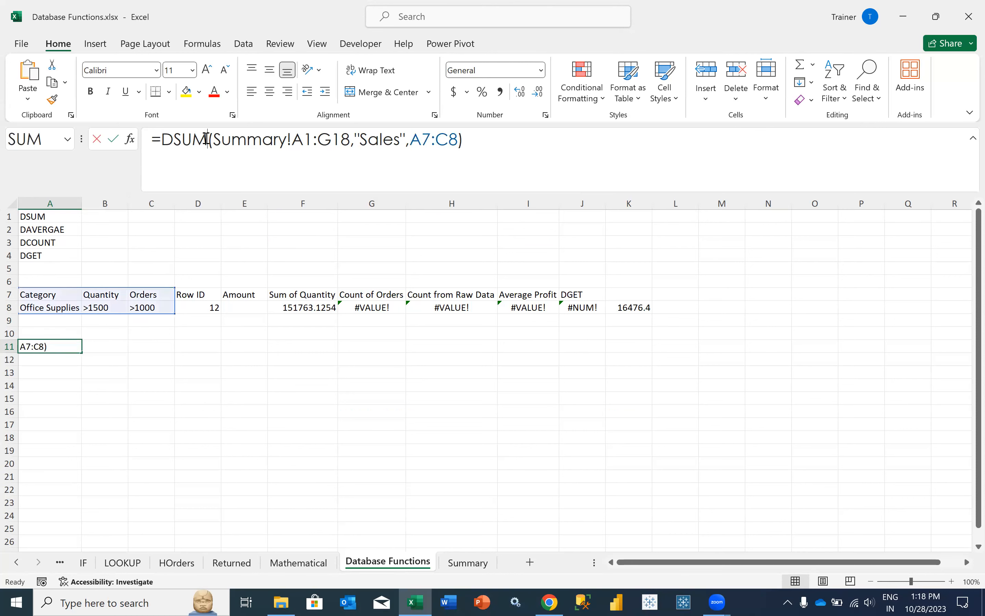
key("BackSpace")
key("BackSpace")
key("BackSpace")
key("BackSpace")
type("DAVERAGE")
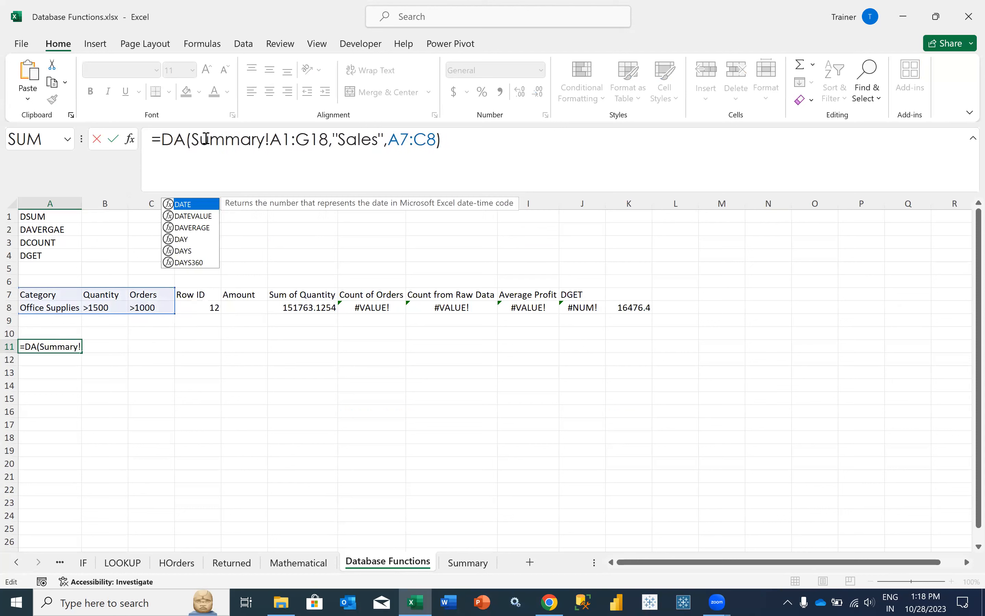
left_click(537, 136)
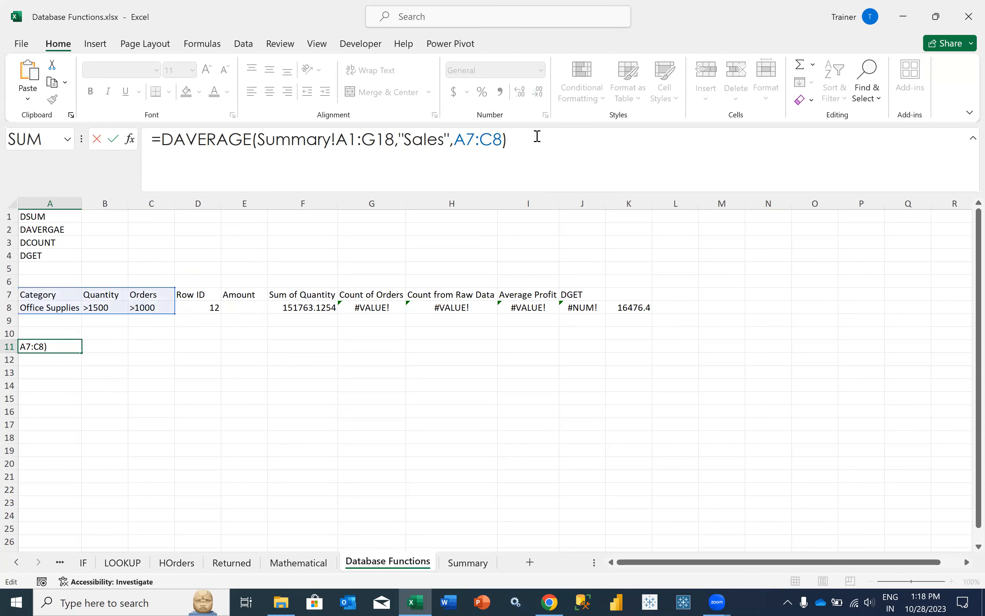
key("Return")
- Change the A11 formula from DAVERAGE to DCOUNT
left_click(54, 346)
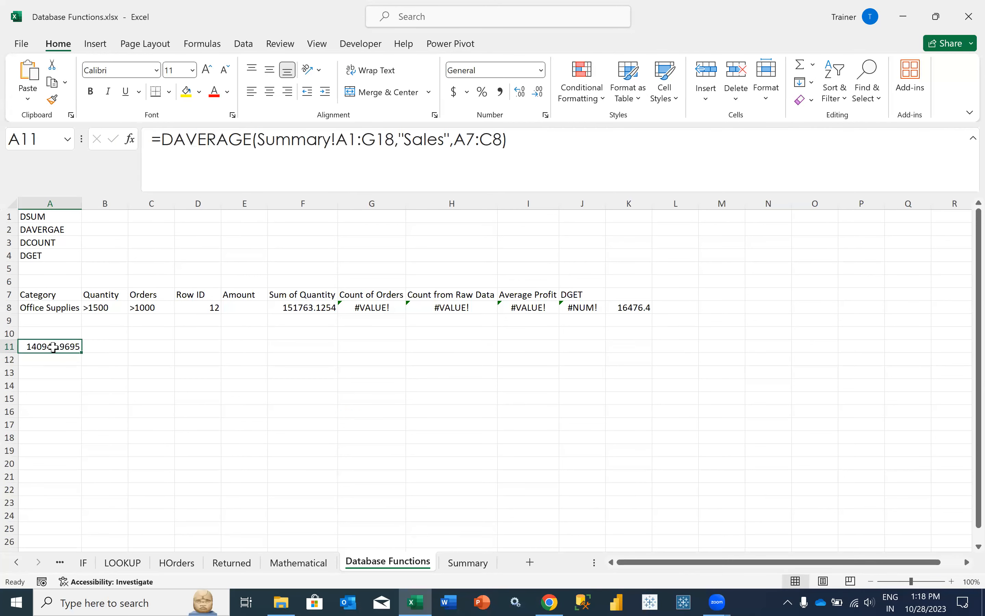
left_click_drag(251, 140, 175, 144)
key("BackSpace")
type("COUNT")
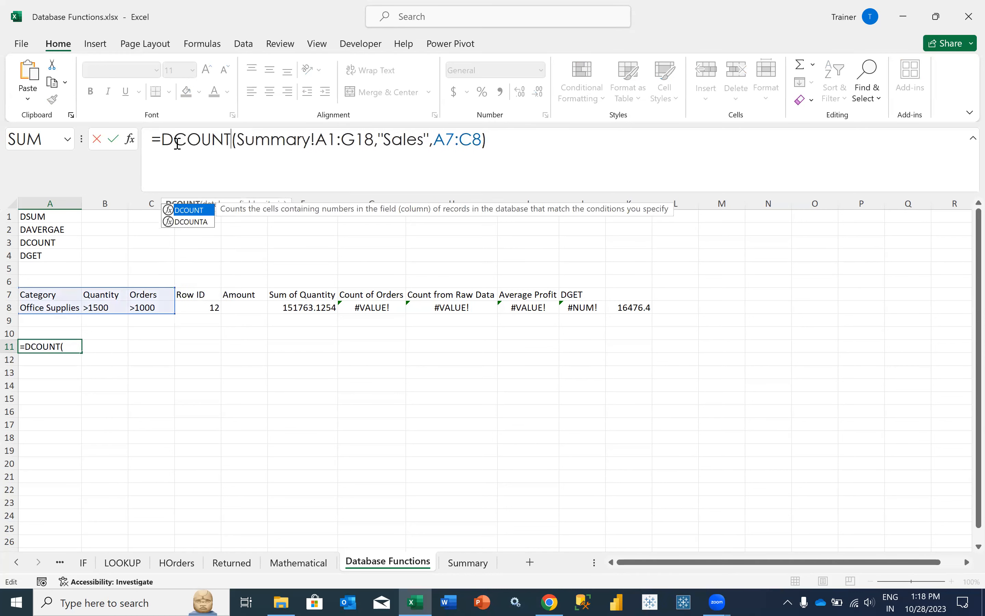
left_click(512, 137)
key("Return")
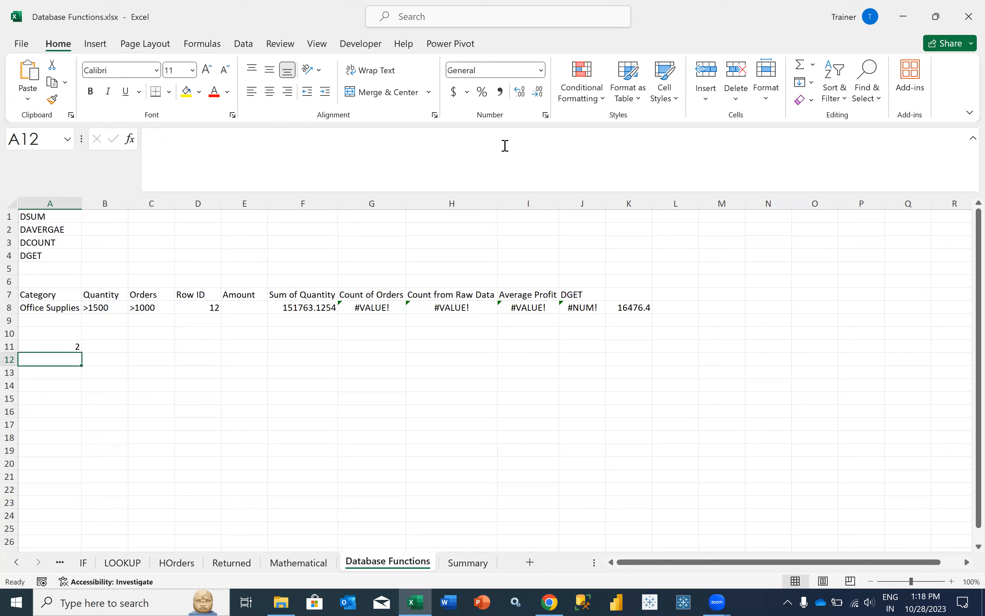
- Replace COUNT with SUM so A11 is =DSUM(Summary!A1:G18,"Sales",A7:C8) again
left_click(62, 346)
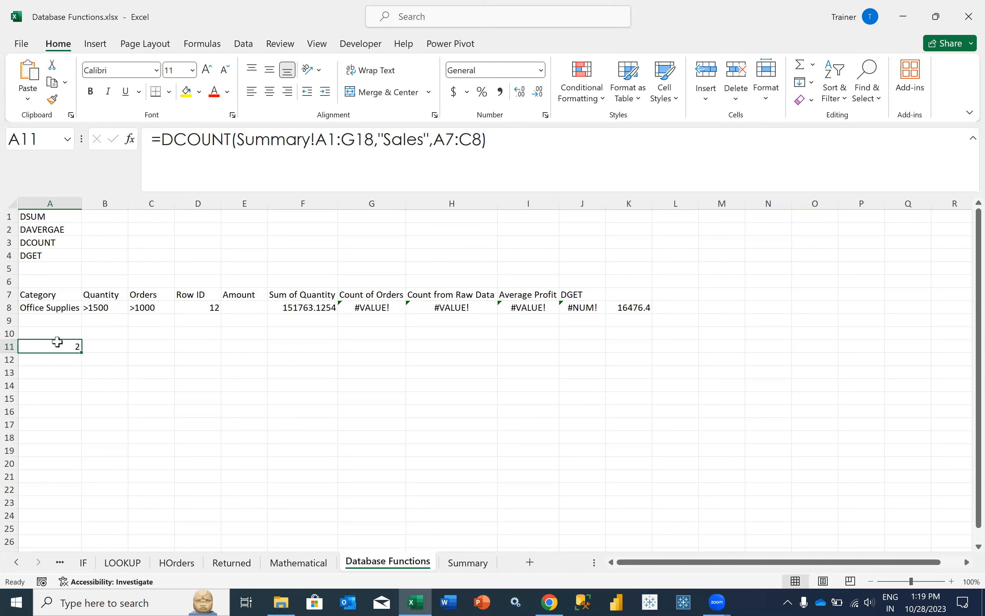
left_click_drag(230, 140, 174, 138)
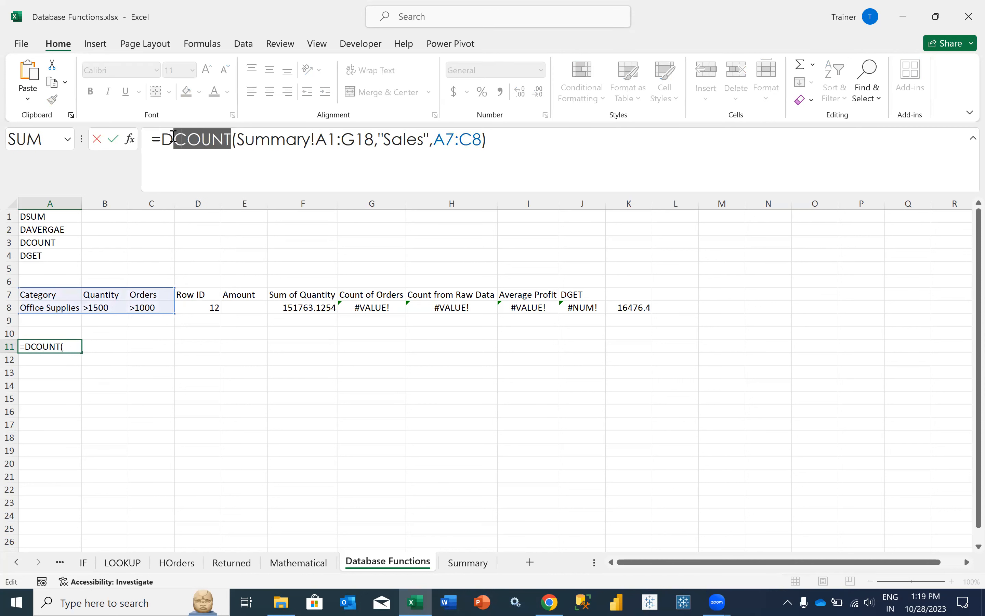
type("SUM")
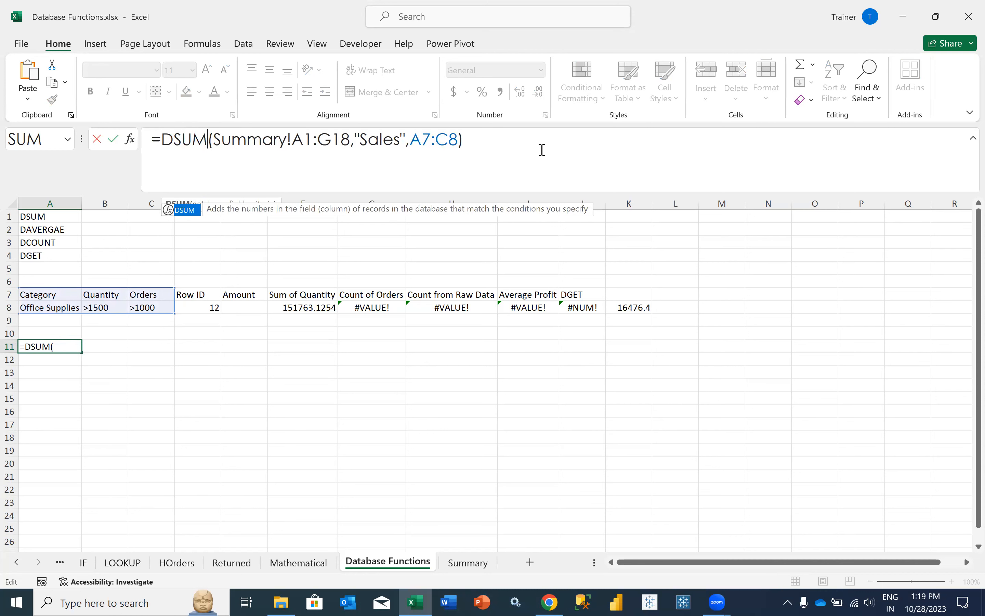
key("Return")
key("Up")
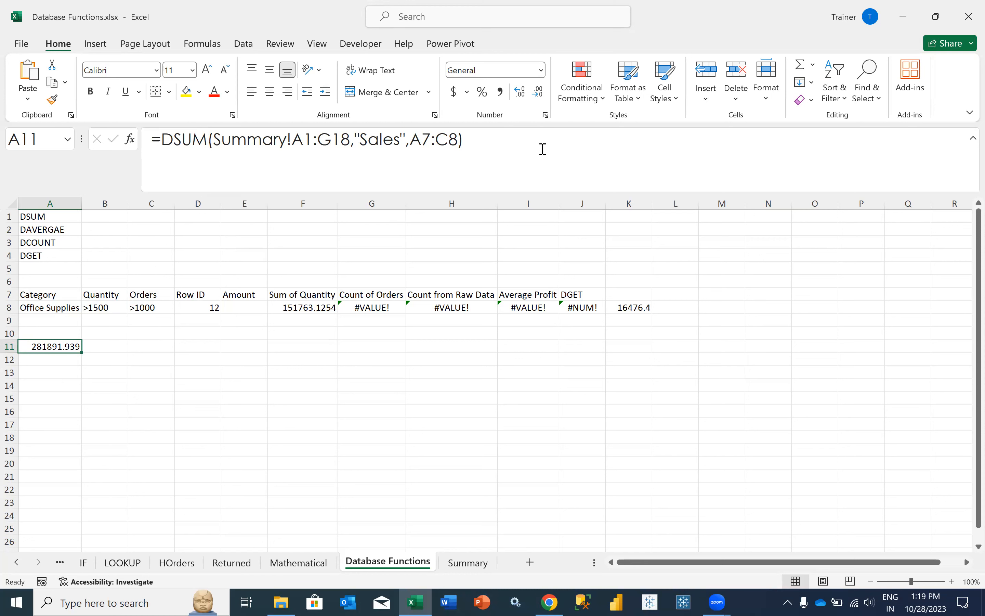
- Discard a started =DGET( entry so A12 stays empty, then show the recent workbooks list
key("Down")
type("=DGET(")
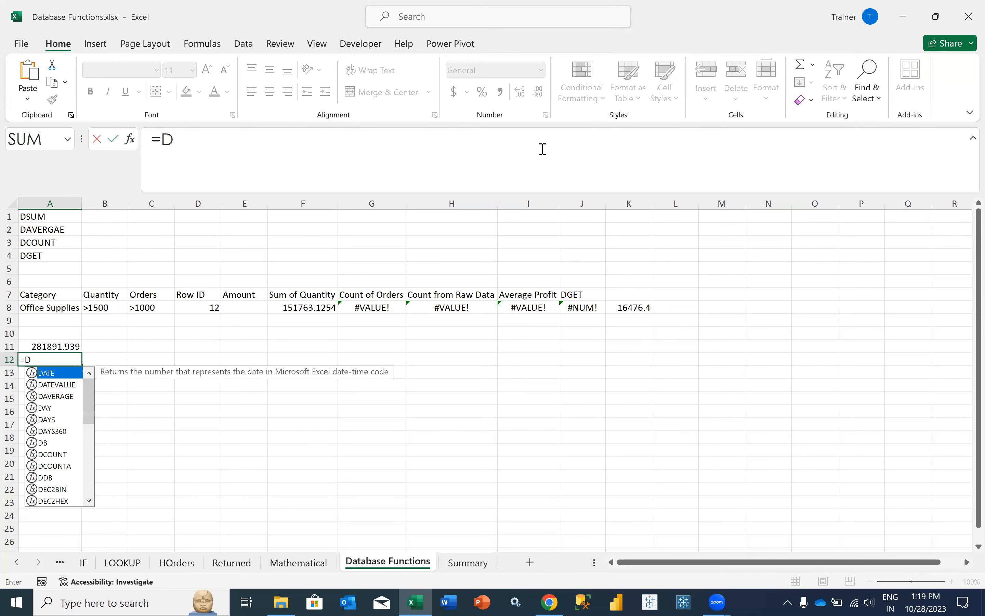
key("BackSpace")
key("BackSpace")
key("BackSpace")
key("BackSpace")
key("BackSpace")
key("BackSpace")
key("Return")
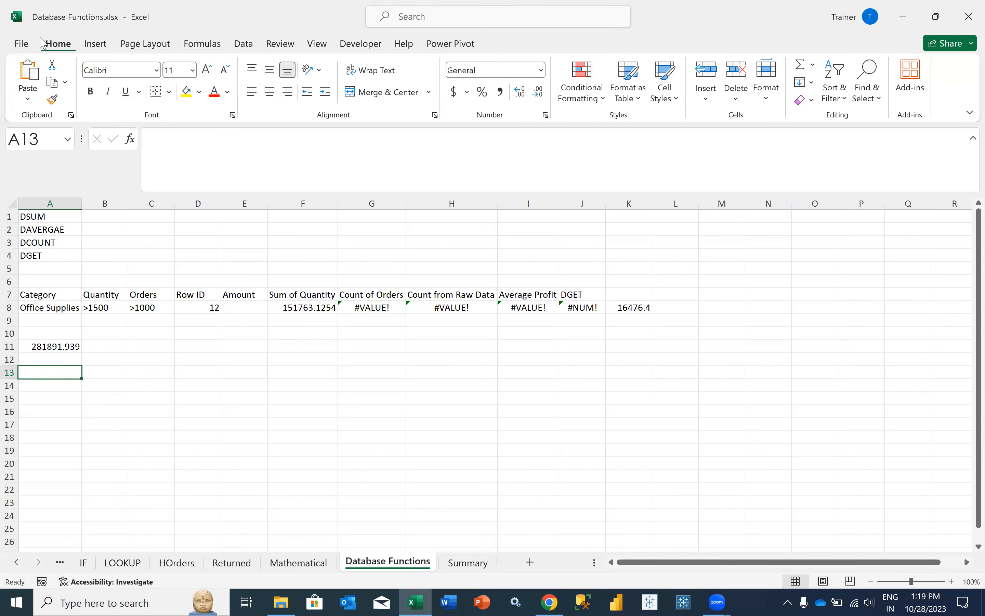
left_click(21, 44)
- Open Sample - Superstore and turn on header filters from the Sales header with Ctrl+Shift+L
left_click(250, 483)
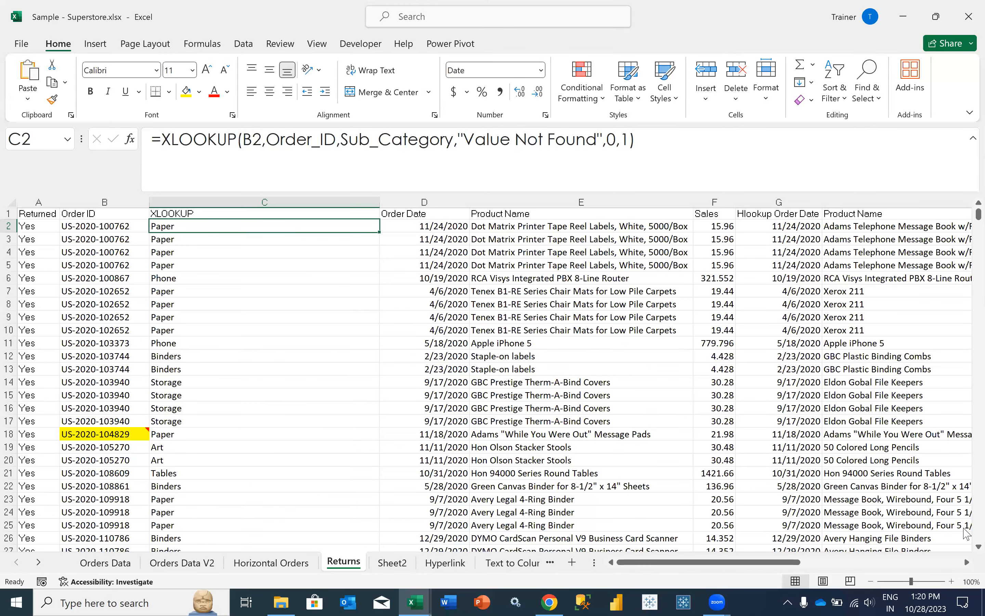
scroll(100, 235, "up", 20)
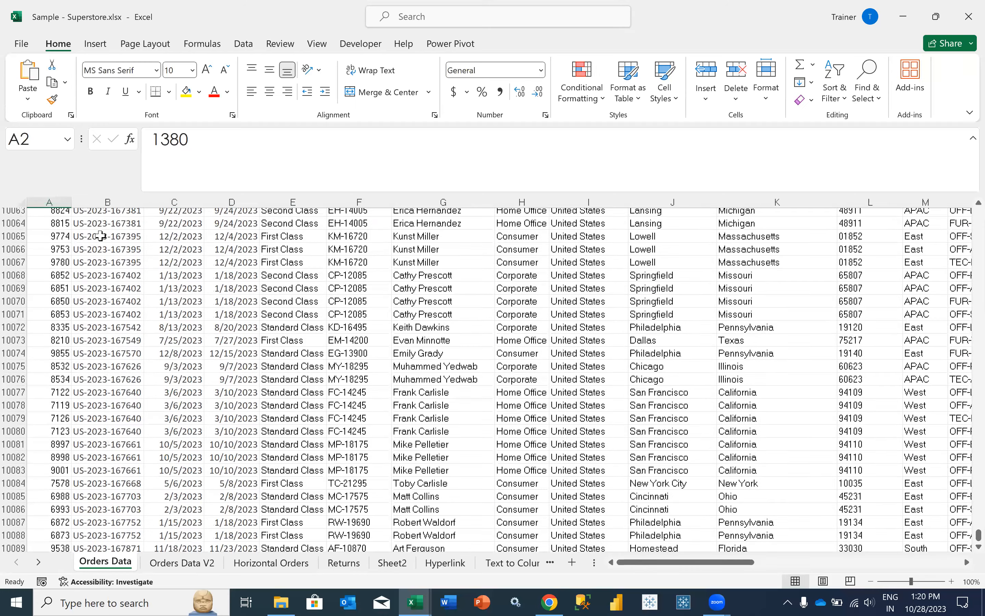
scroll(101, 236, "up", 20)
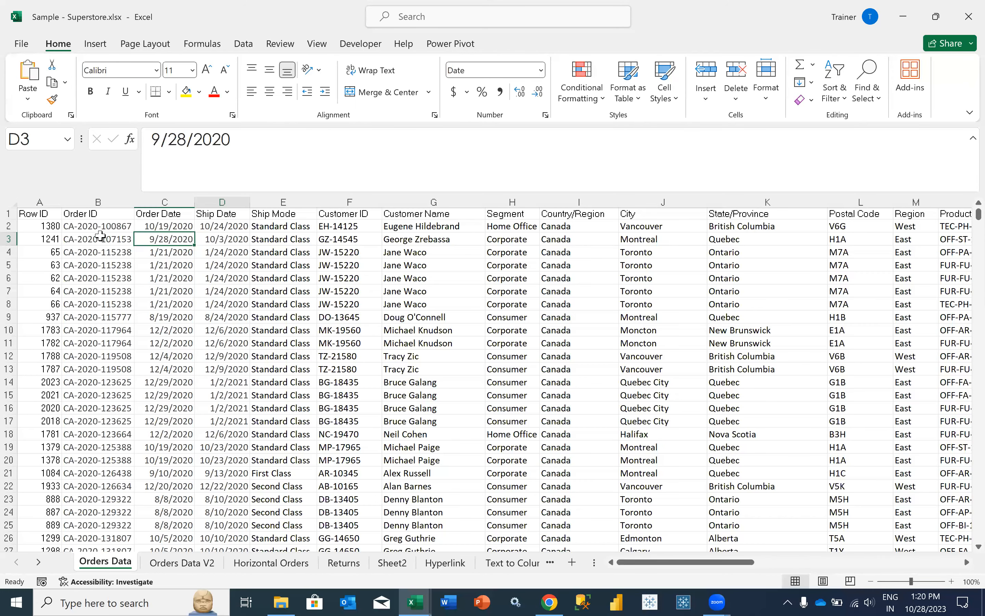
key("Right")
key("Right")
key("Right")
key("Right")
key("Right")
key("Right")
key("Right")
key("Right")
key("Right")
key("Right")
key("Right")
key("Right")
key("Right")
key("Right")
key("Right")
key("Left")
key("Left")
key("Up")
key("Up")
key("ctrl+shift+l")
- Filter the Sales column to show only rows with value 32.7
left_click(800, 214)
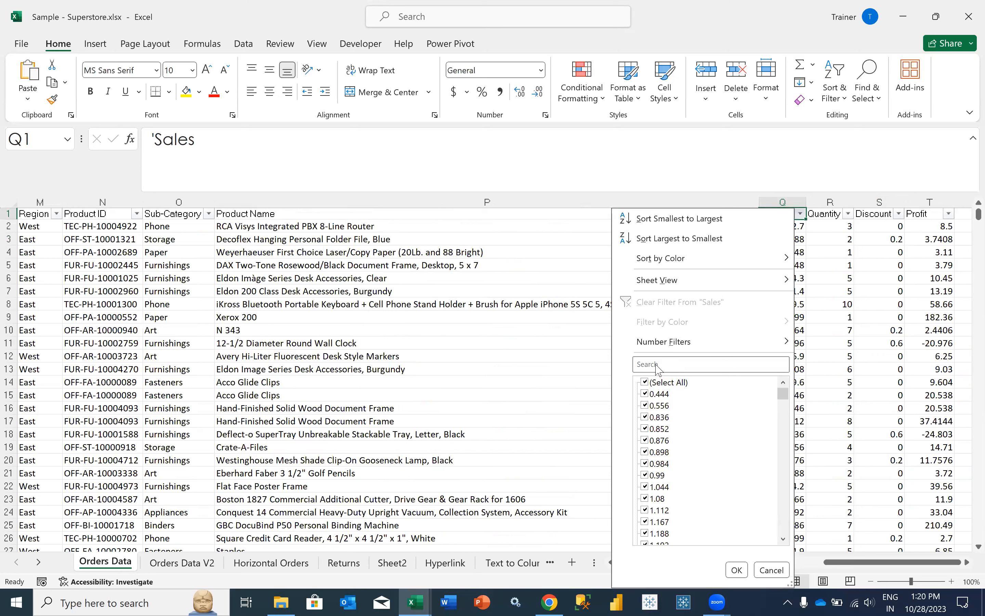
left_click(660, 382)
left_click(645, 382)
left_click(646, 362)
type("32.7")
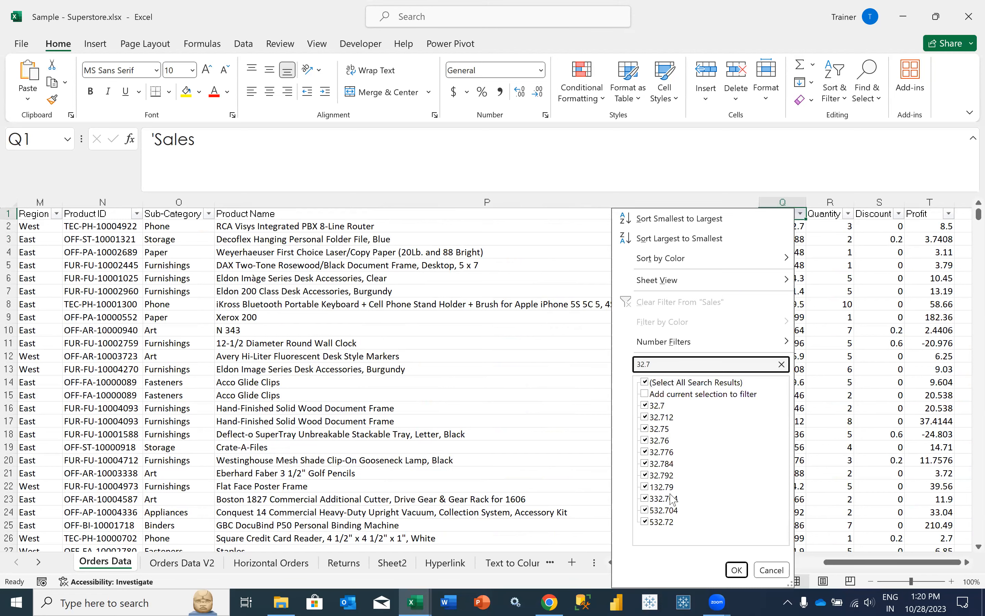
left_click(665, 383)
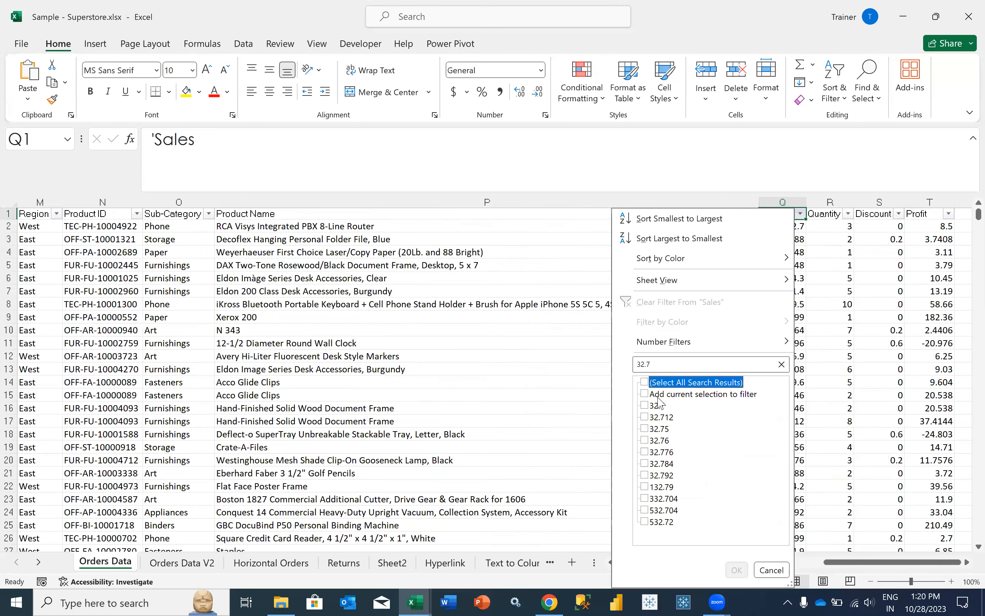
left_click(658, 405)
left_click(737, 569)
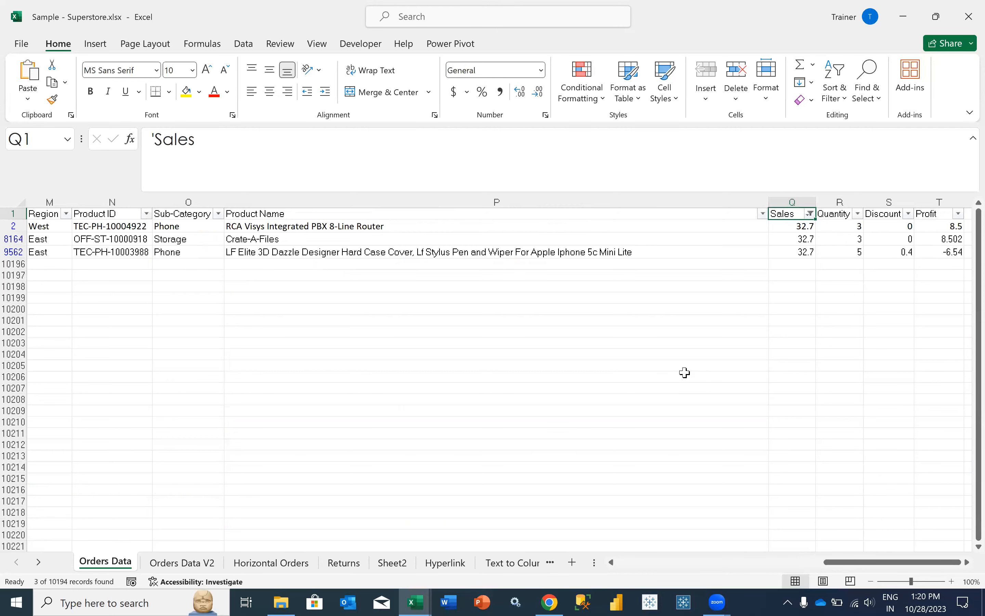
- Clear the filters with Alt+D+F+F so all order rows show again
key("alt+d")
key("f")
key("f")
key("alt+d")
key("f")
key("f")
- Sort the Orders Data rows by Sales from smallest to largest
left_click(800, 213)
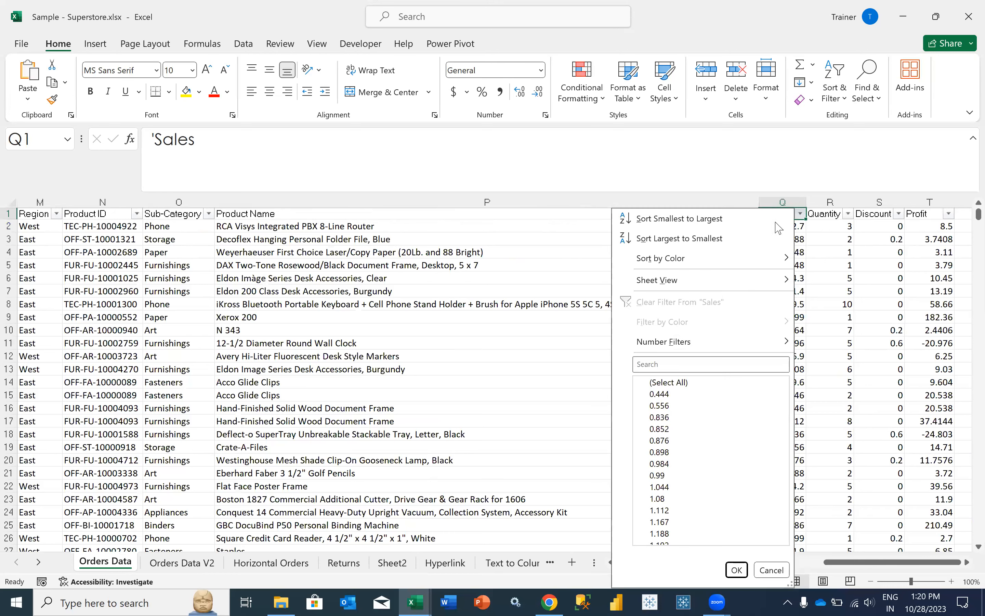
left_click(739, 222)
key("Down")
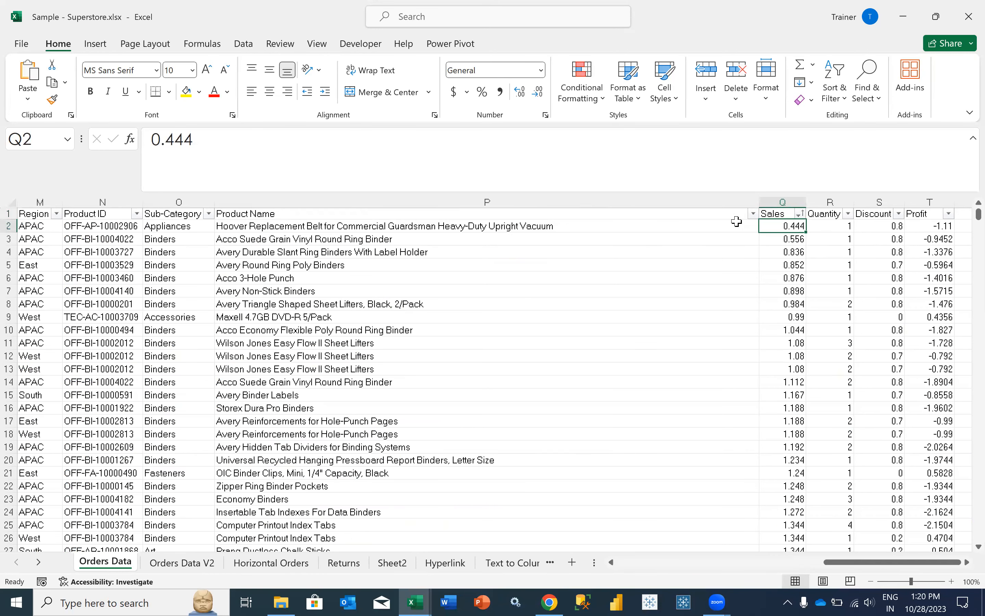
- Review the row 2 record and select the smallest Sales value, 0.444
key("Left")
key("Left")
key("Left")
key("Left")
key("Left")
key("Left")
key("Left")
key("Left")
key("Left")
key("Left")
key("Left")
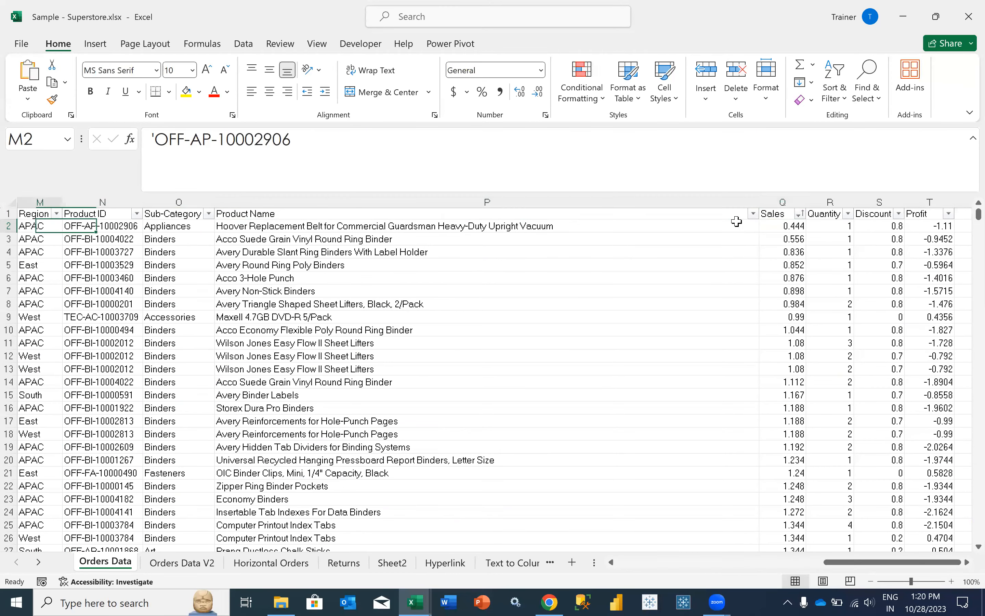
key("Left")
key("Left")
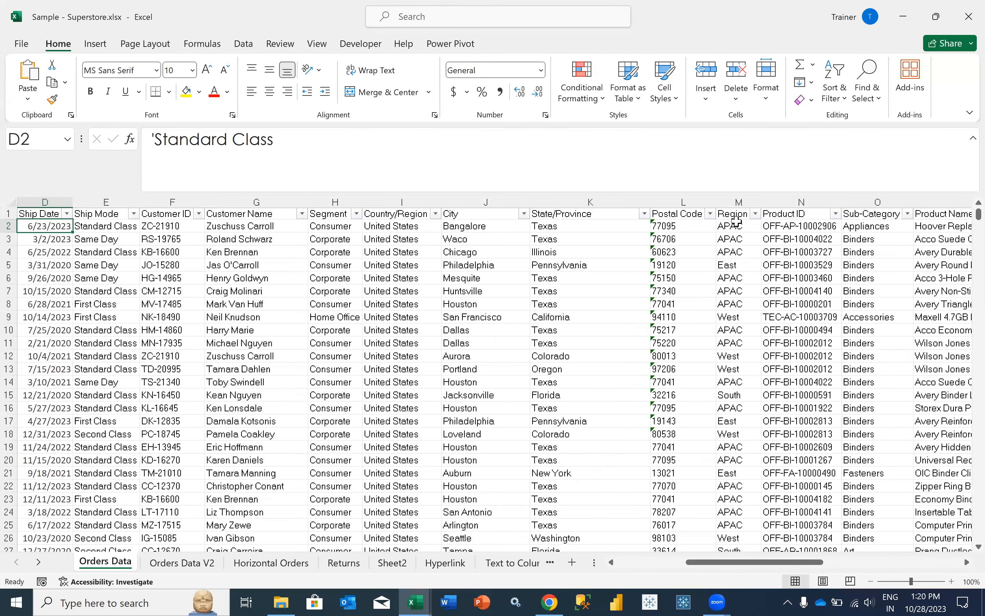
key("Left")
key("Left")
key("Left")
key("Right")
key("Right")
key("Right")
key("Right")
key("Right")
key("Right")
key("Right")
key("Right")
key("Right")
key("Right")
key("Right")
key("Right")
key("Right")
key("Right")
key("Right")
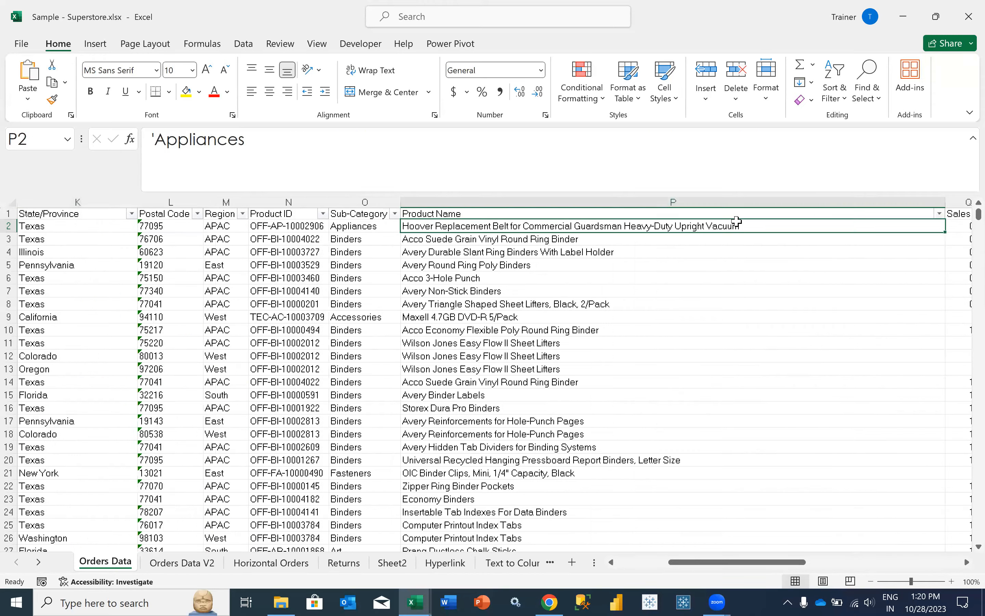
key("Right")
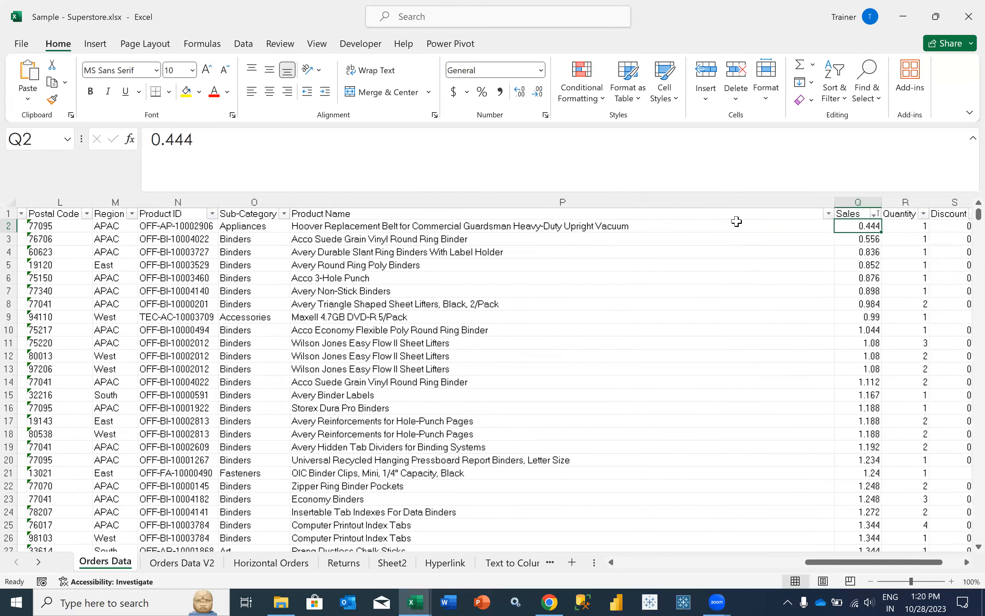
key("Right")
key("Right")
key("Right")
key("Left")
key("Left")
key("Left")
key("Left")
key("Left")
key("Left")
key("Left")
key("Left")
key("Left")
key("Left")
key("Left")
key("Left")
key("Left")
key("Left")
key("Left")
key("Left")
key("Left")
key("Left")
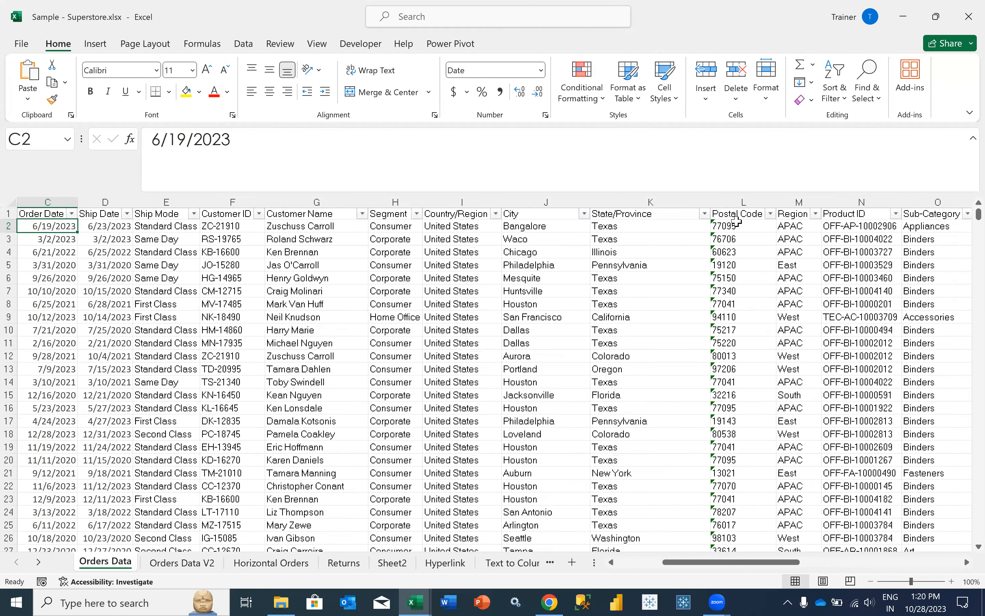
key("Left")
key("Left")
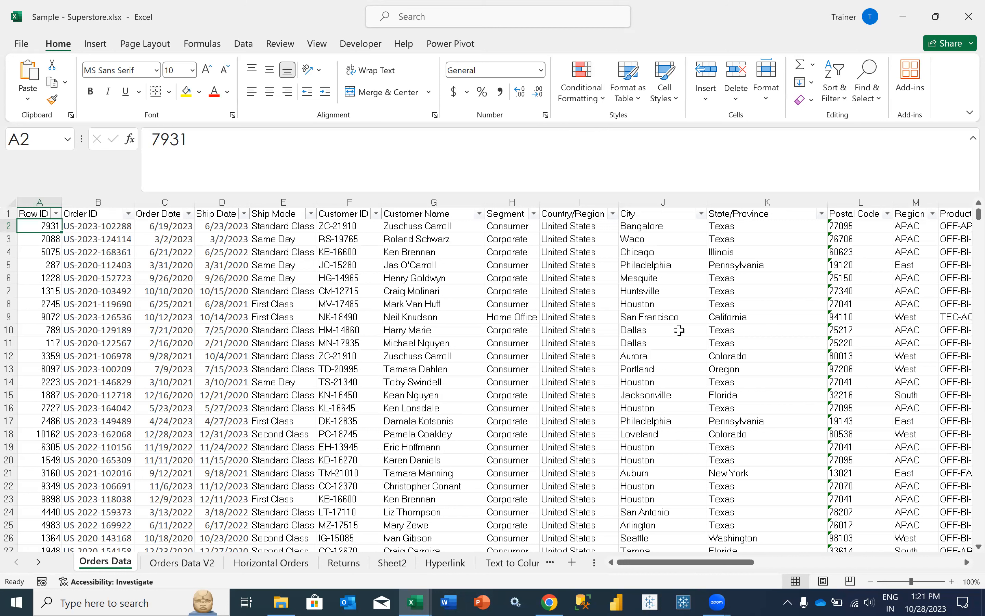
scroll(679, 329, "right", 1)
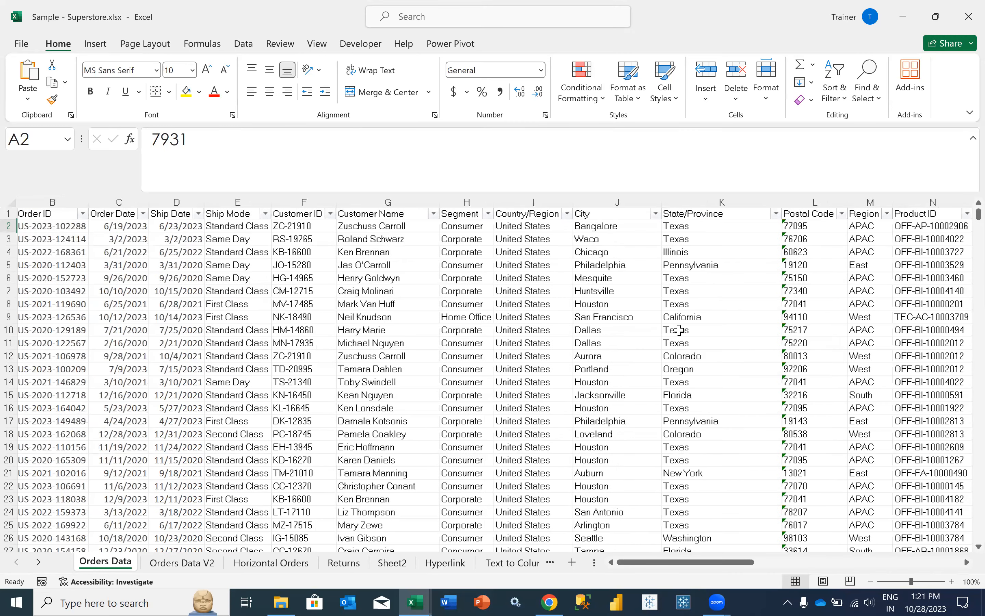
scroll(679, 330, "right", 1)
scroll(679, 330, "right", 13)
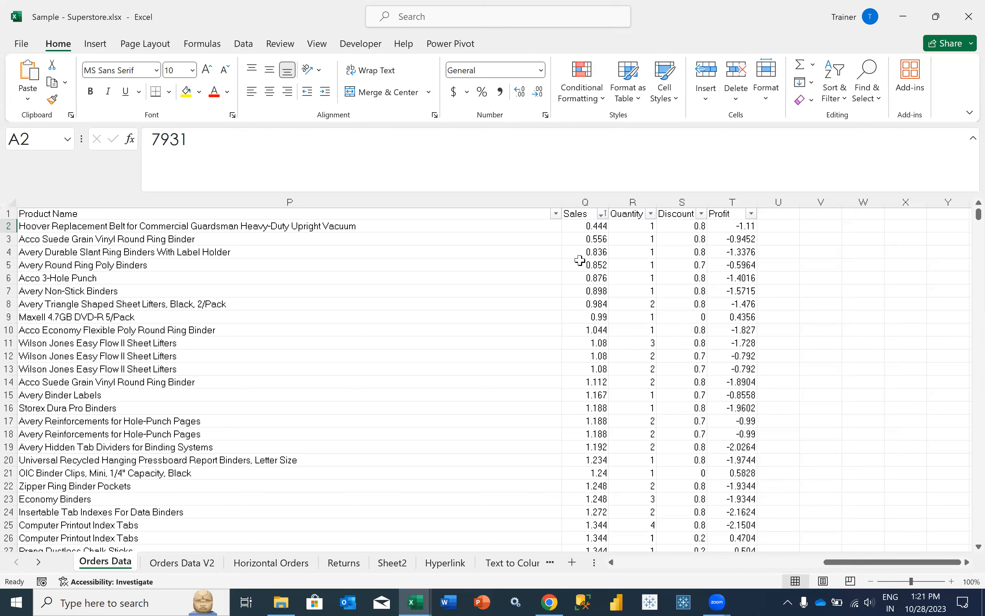
left_click(578, 226)
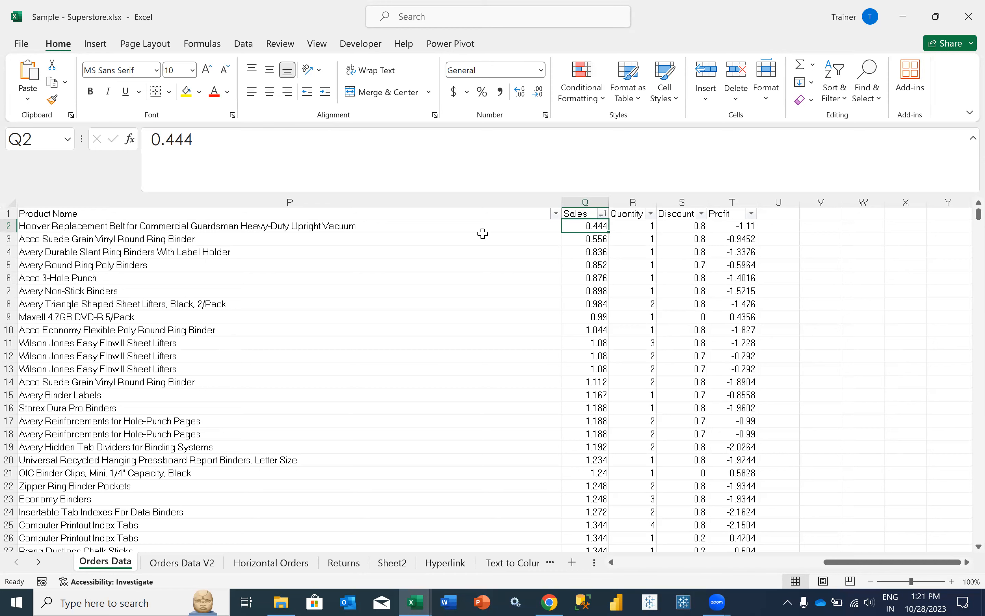
left_click(17, 603)
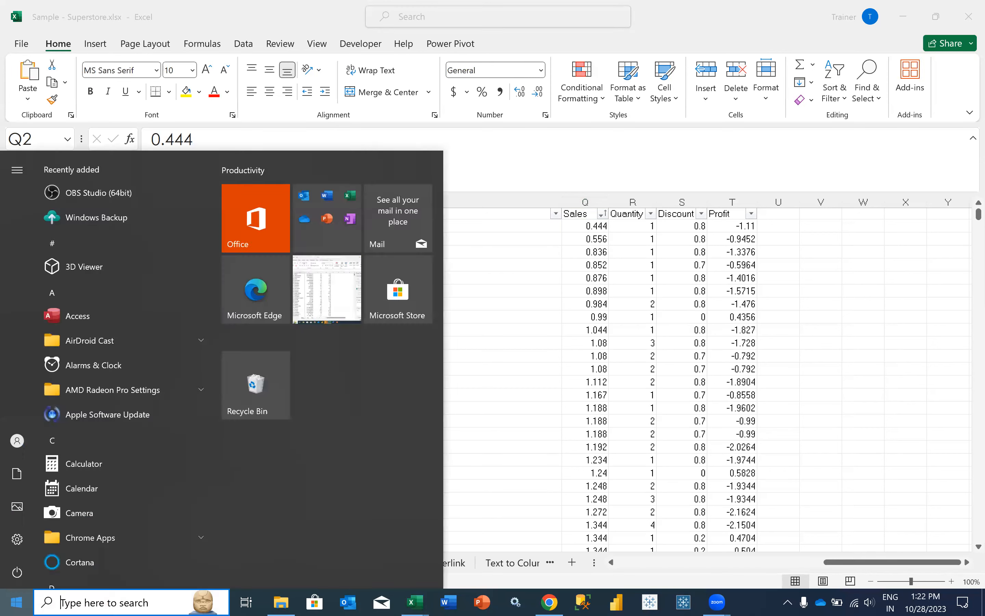
type("supers")
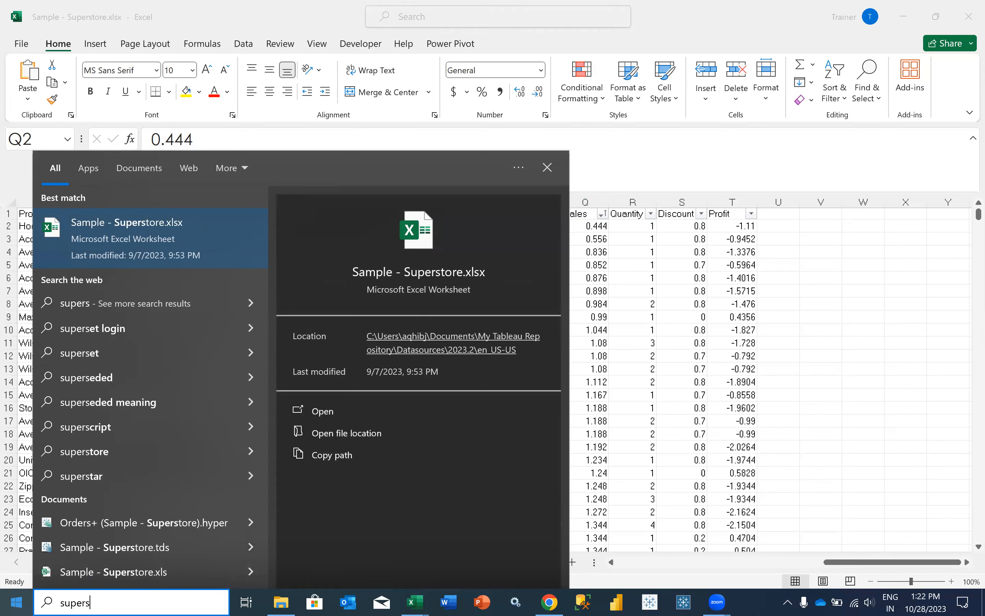
left_click(662, 448)
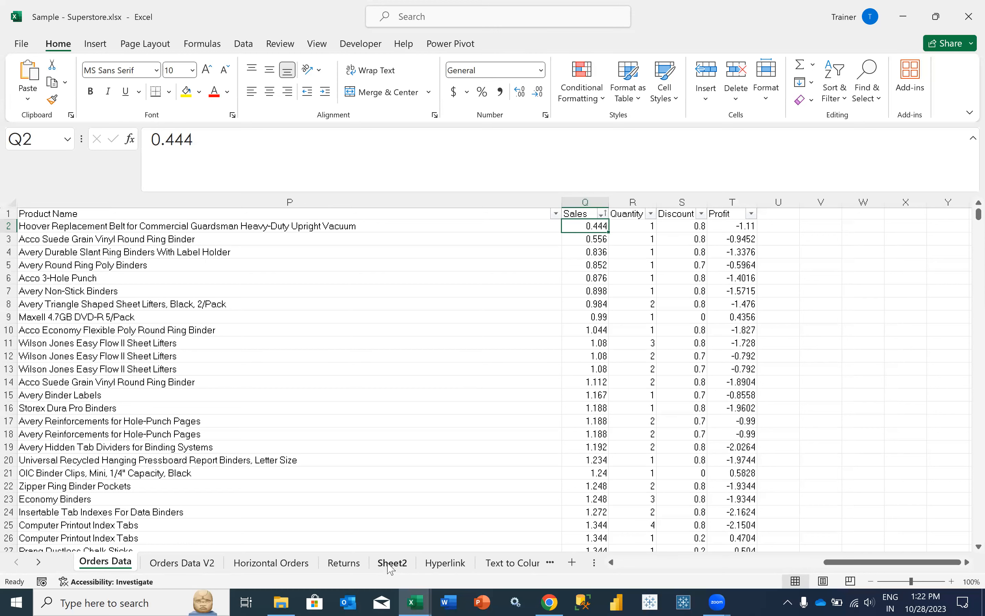
- Scroll the sorted Orders Data sheet back left and scroll the sheet tab bar to reveal more sheets
scroll(268, 277, "left", 6)
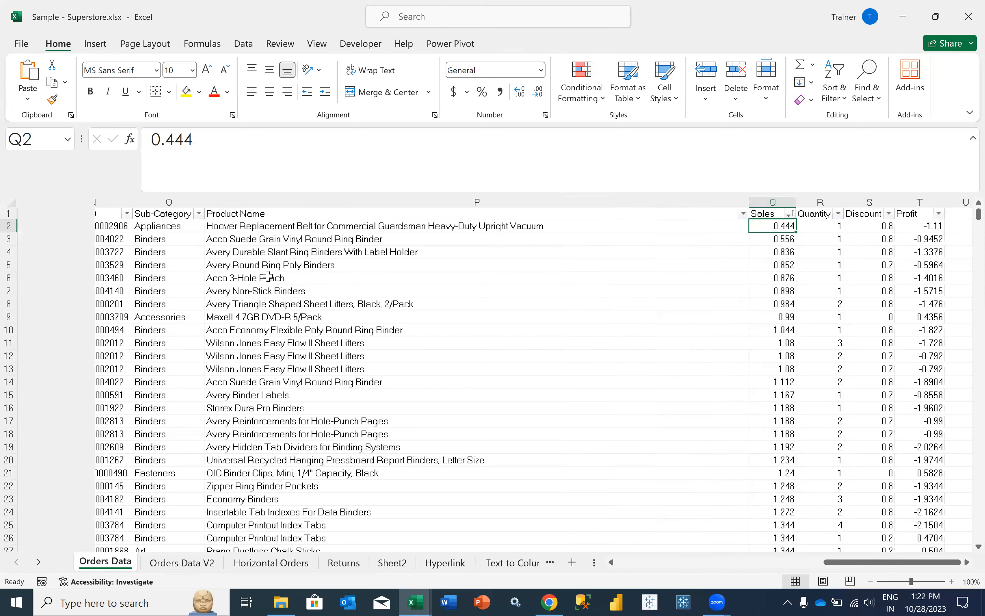
scroll(268, 277, "left", 2)
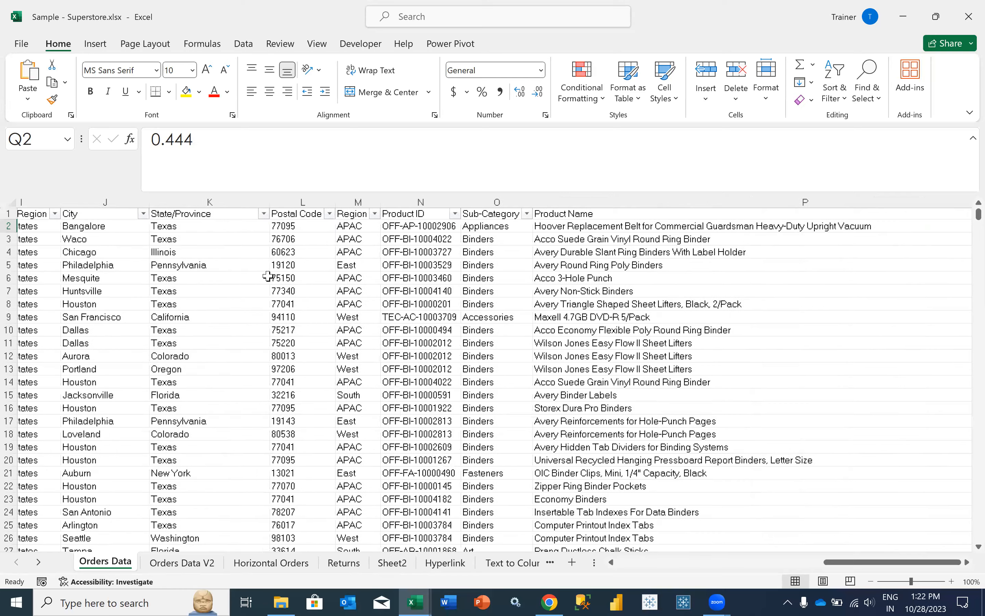
scroll(268, 276, "left", 3)
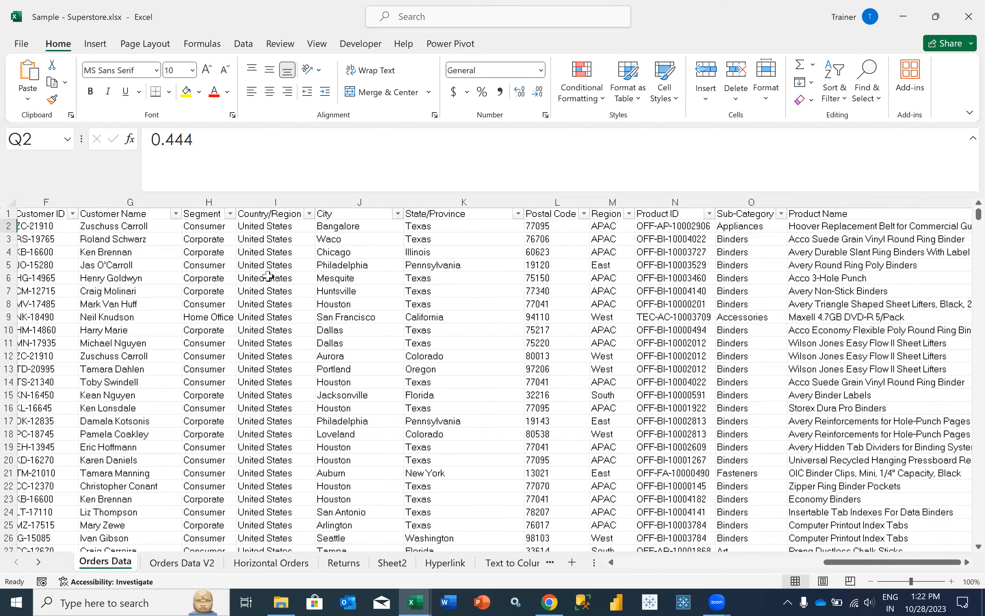
scroll(268, 277, "left", 2)
scroll(268, 276, "left", 2)
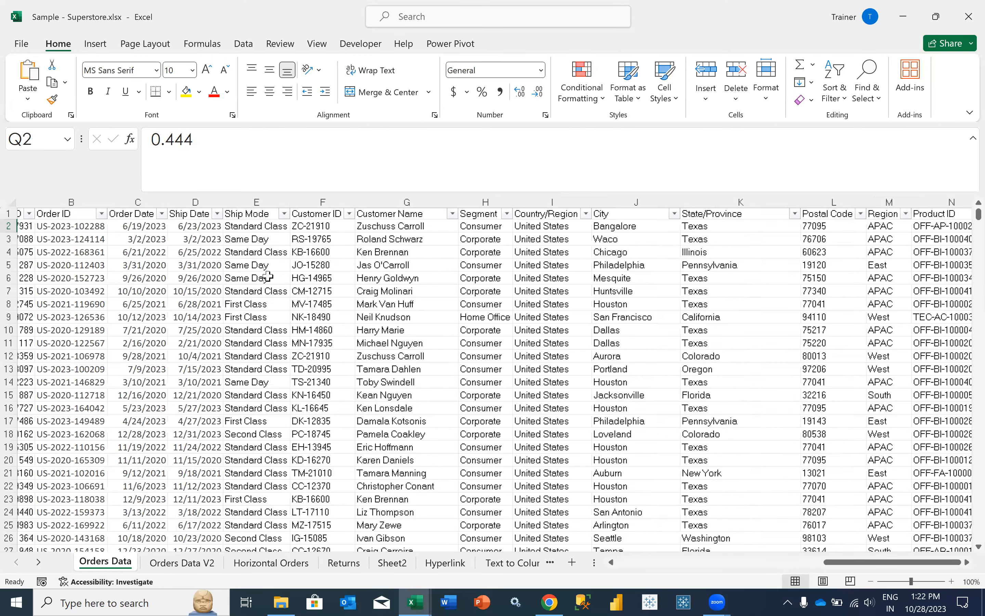
scroll(267, 277, "left", 1)
scroll(267, 276, "right", 15)
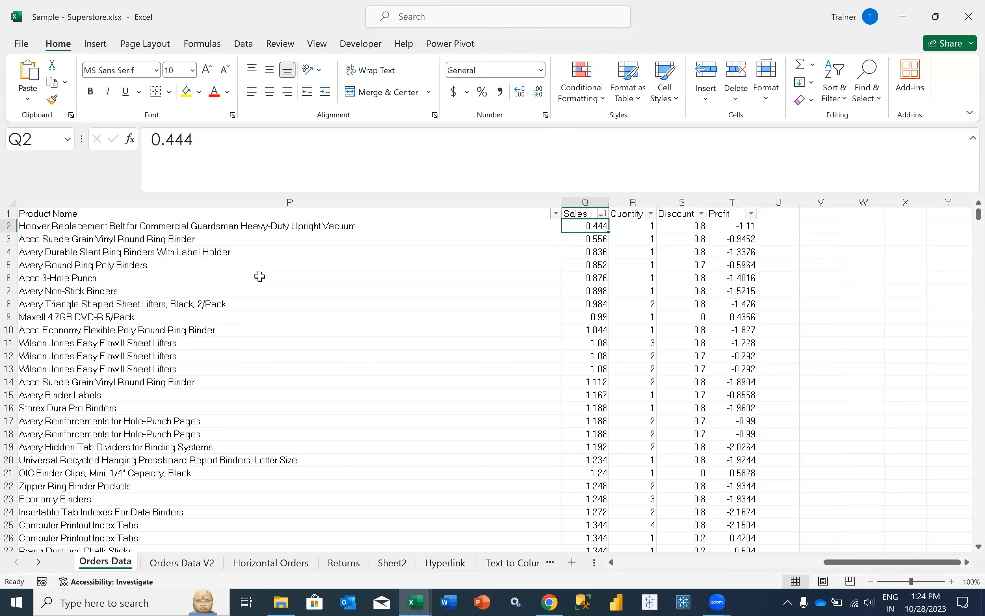
left_click(39, 564)
left_click(39, 564)
left_click(39, 564)
left_click(17, 563)
left_click(17, 563)
left_click(17, 562)
left_click(16, 562)
left_click(16, 563)
- Start a DGET in A13 using the Superstore Orders Data range A1:T10195 as the database
key("alt+Tab")
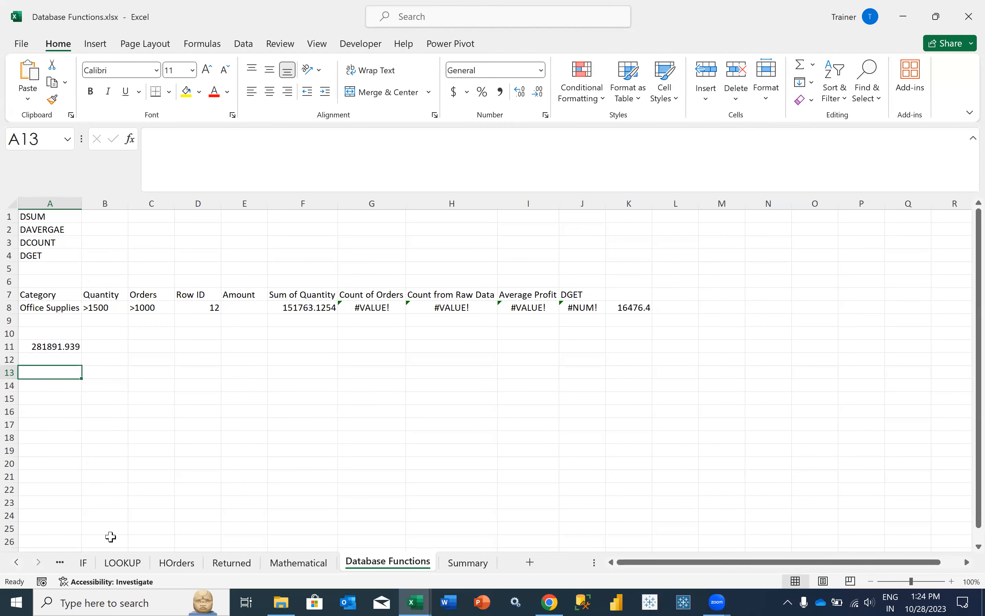
type("=DGET(")
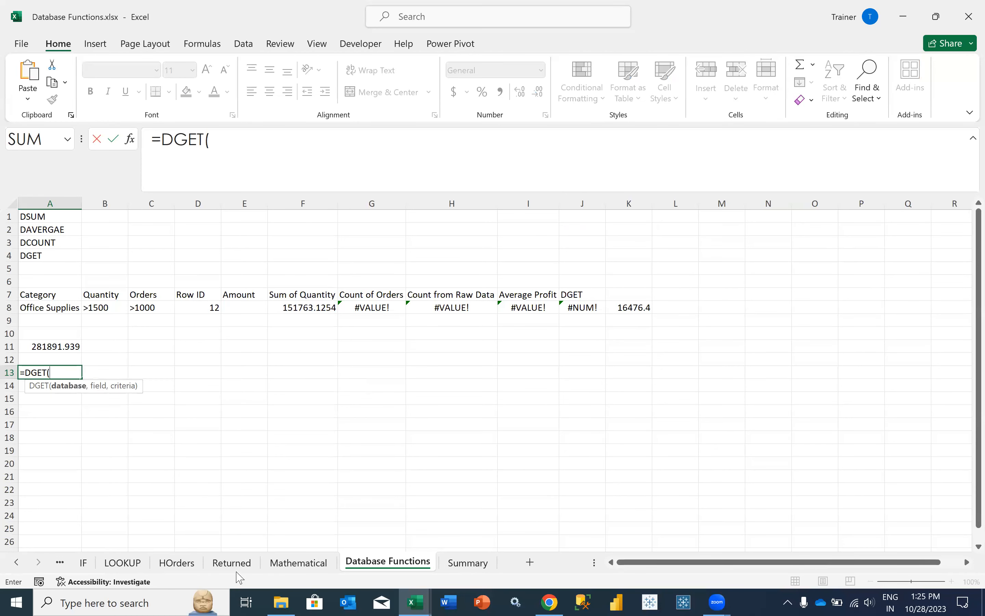
key("alt+Tab")
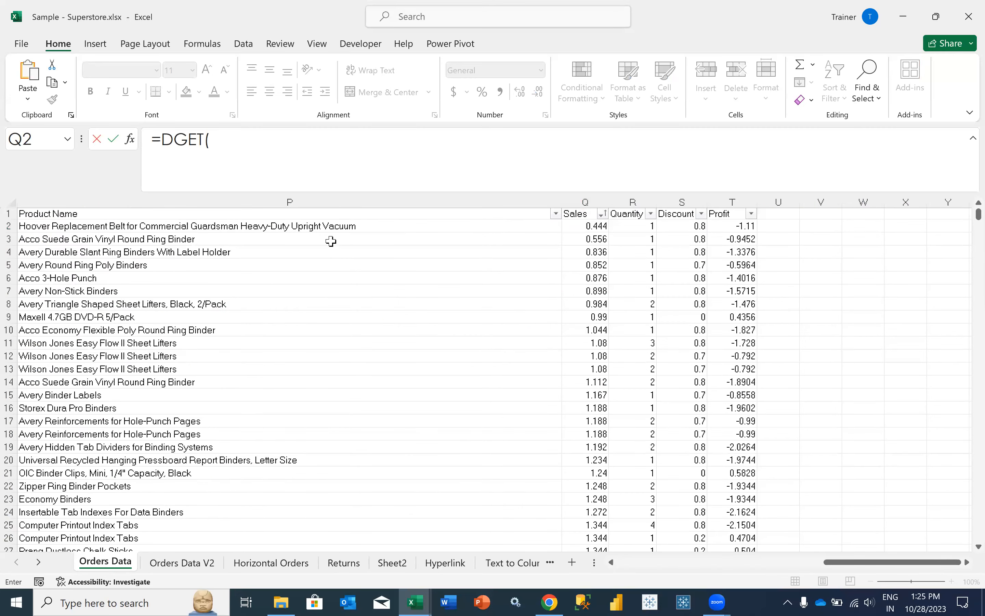
left_click(300, 215)
key("Left")
key("Left")
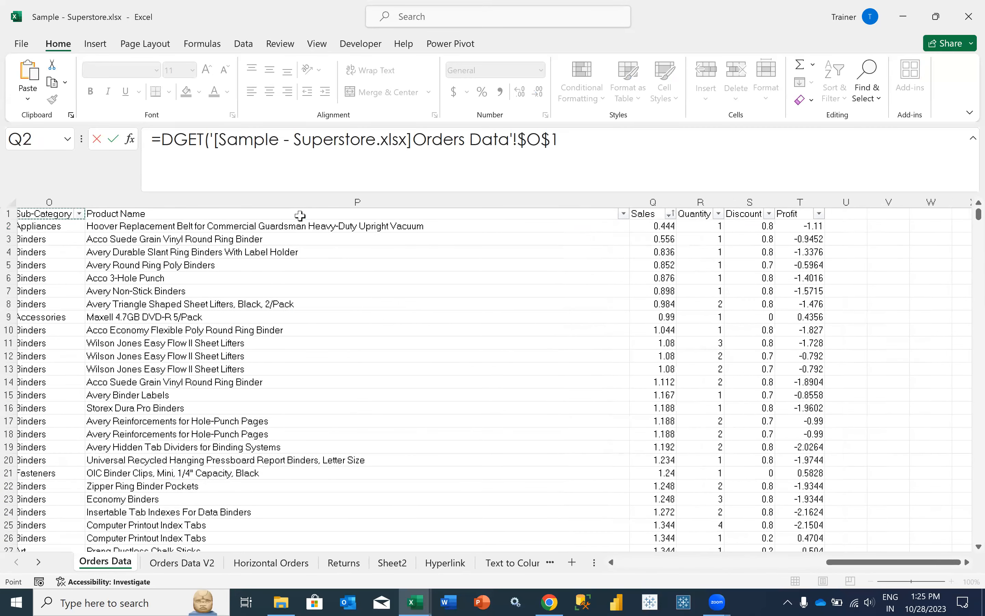
key("Left")
key("Left")
key("Left")
key("Left")
key("Left")
key("Left")
key("Left")
key("Left")
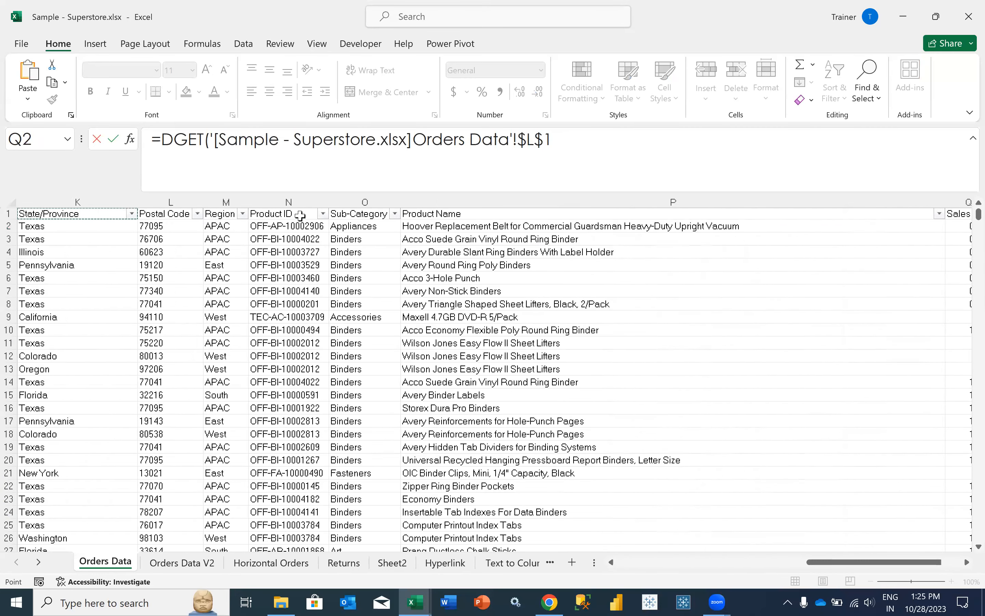
key("Left")
key("Left")
key("Left")
key("Left")
key("Left")
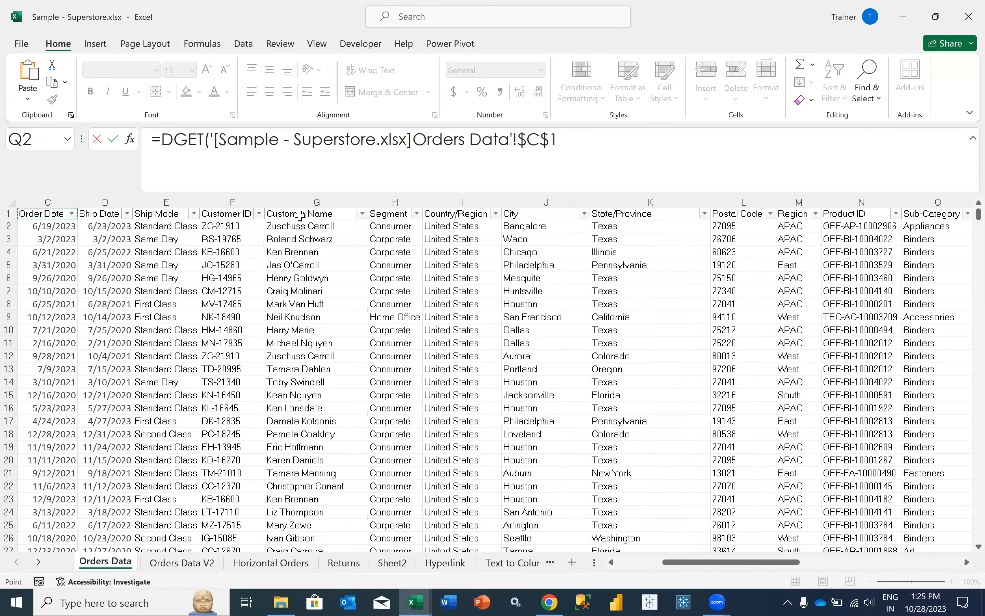
key("ctrl+shift+Right")
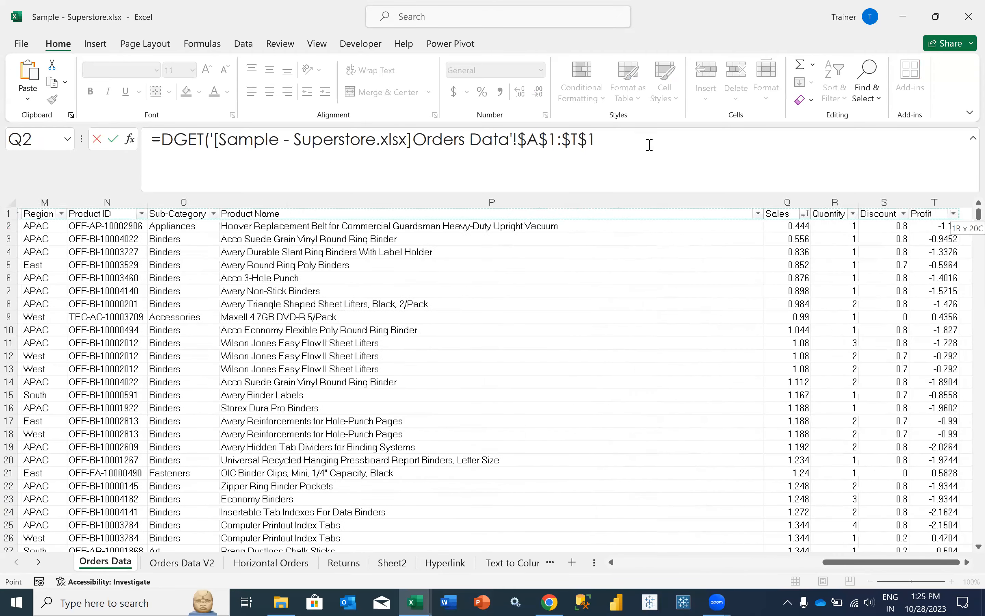
key("ctrl+shift+Down")
- Add "Order ID" as the DGET field and enter the formula, which returns #VALUE!
type(",")
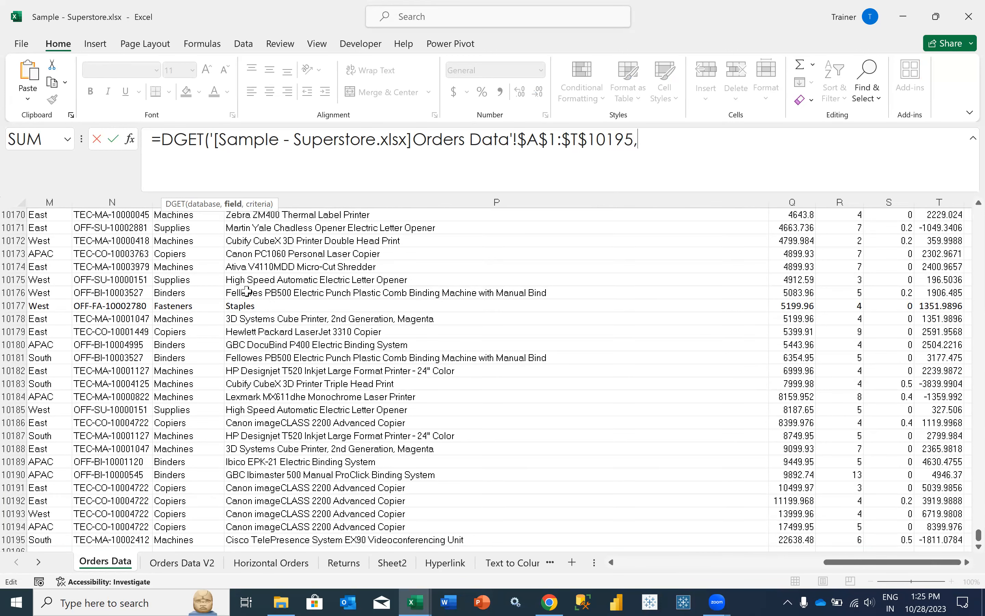
type("\"order ID")
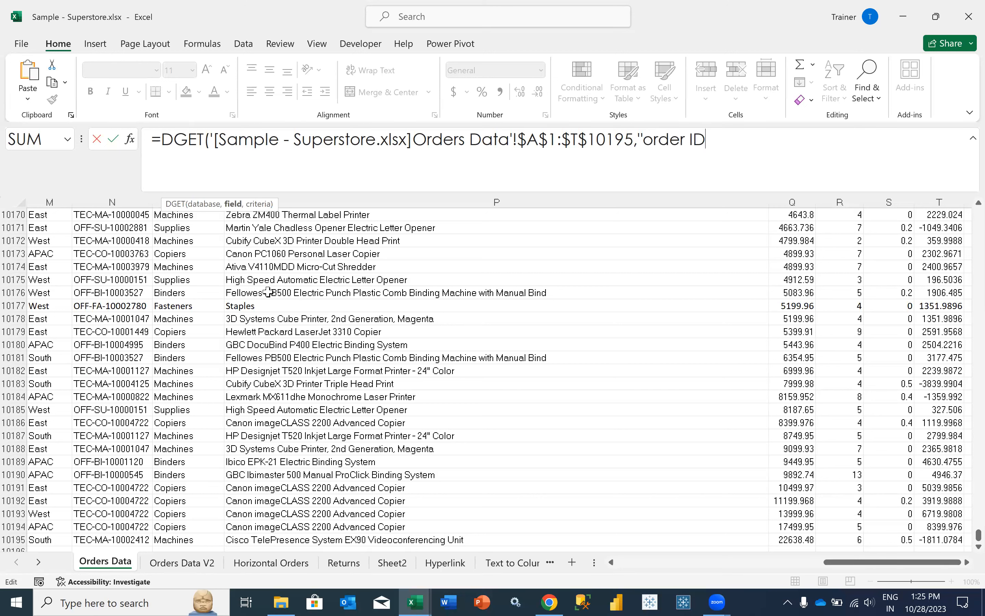
left_click(655, 140)
key("BackSpace")
type("O")
left_click(719, 141)
type("\",")
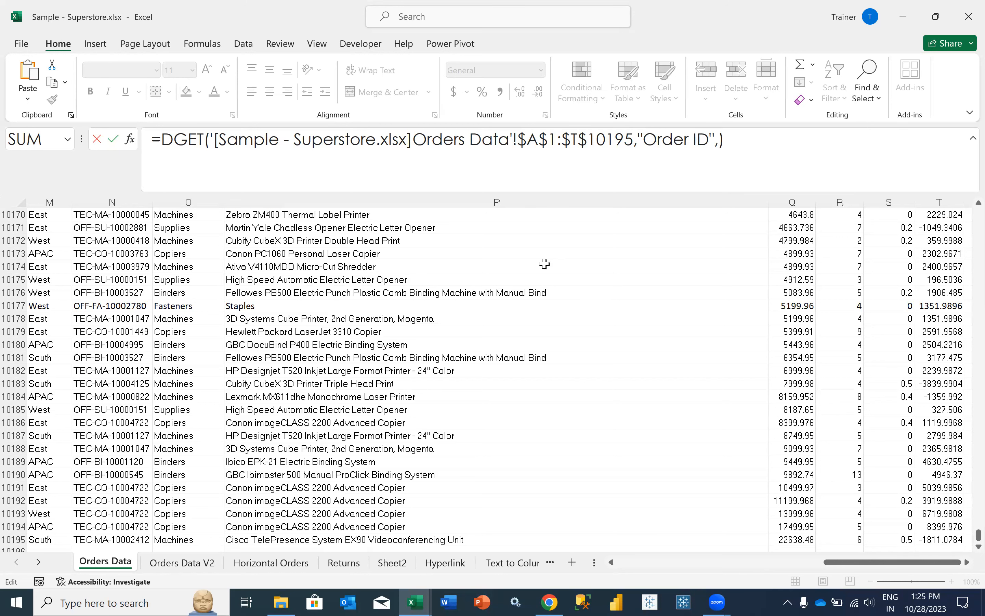
key("Return")
left_click(68, 320)
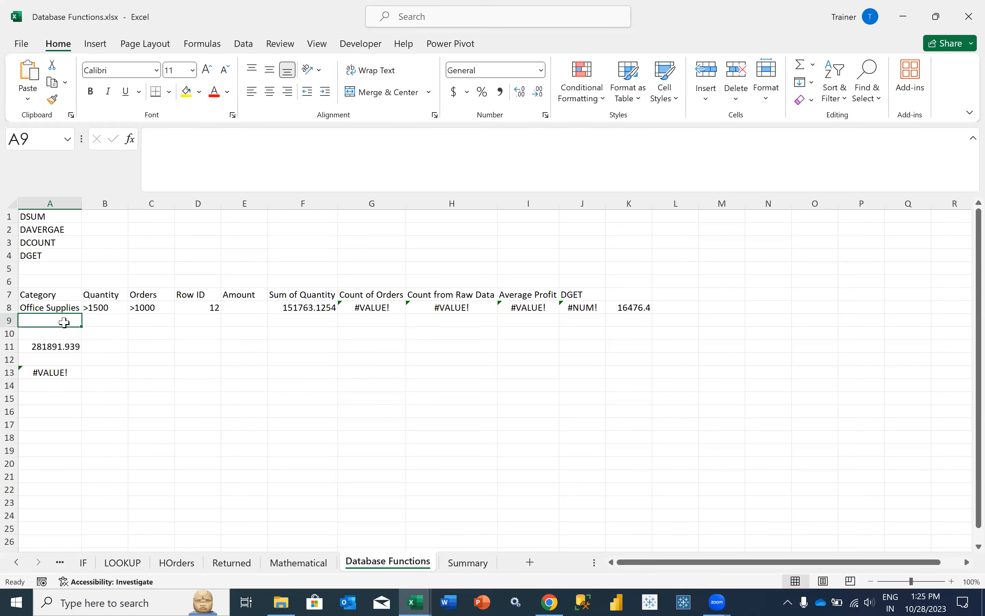
- Enter the criterion heading Sales in C4 and the value 0.444 in C5
key("Up")
key("Up")
key("Up")
key("Up")
key("Right")
key("Right")
key("Up")
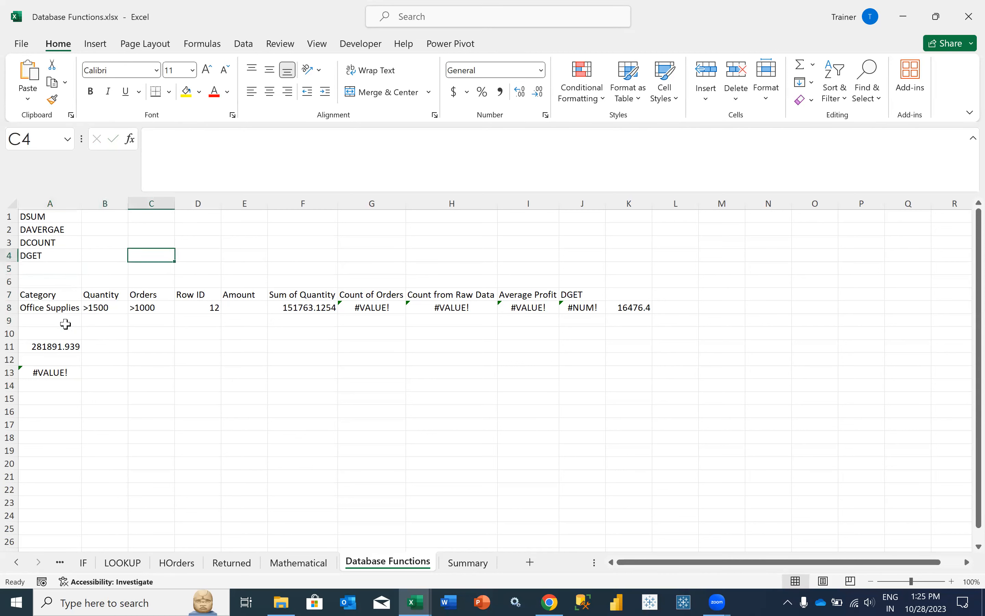
type("Sales")
key("Return")
type("0.444")
key("Return")
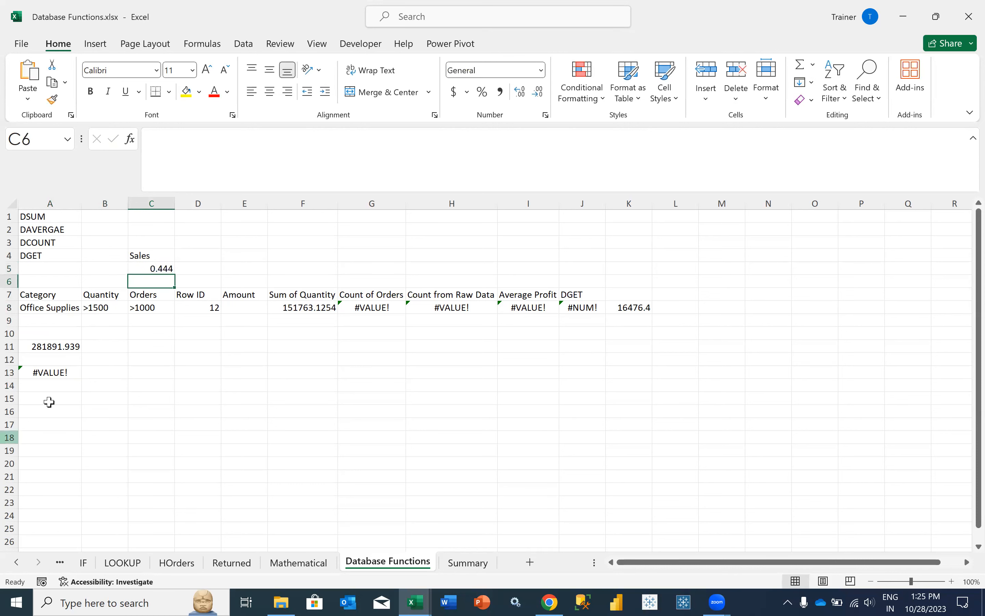
- Add C4:C5 as the DGET criteria in A13 so it returns the matching Order ID
left_click(49, 372)
left_click(719, 141)
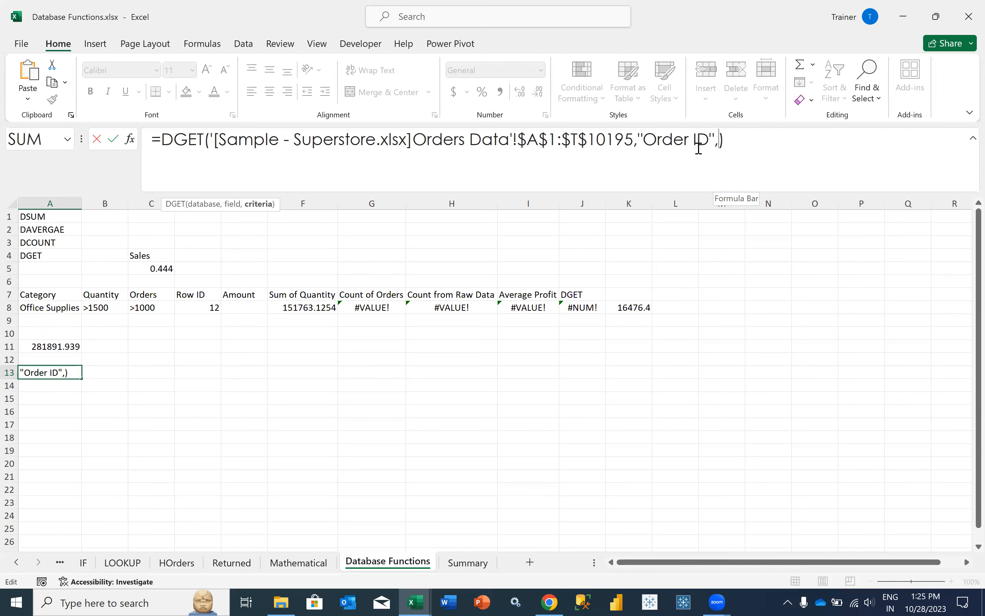
left_click_drag(154, 257, 156, 269)
key("Return")
key("Up")
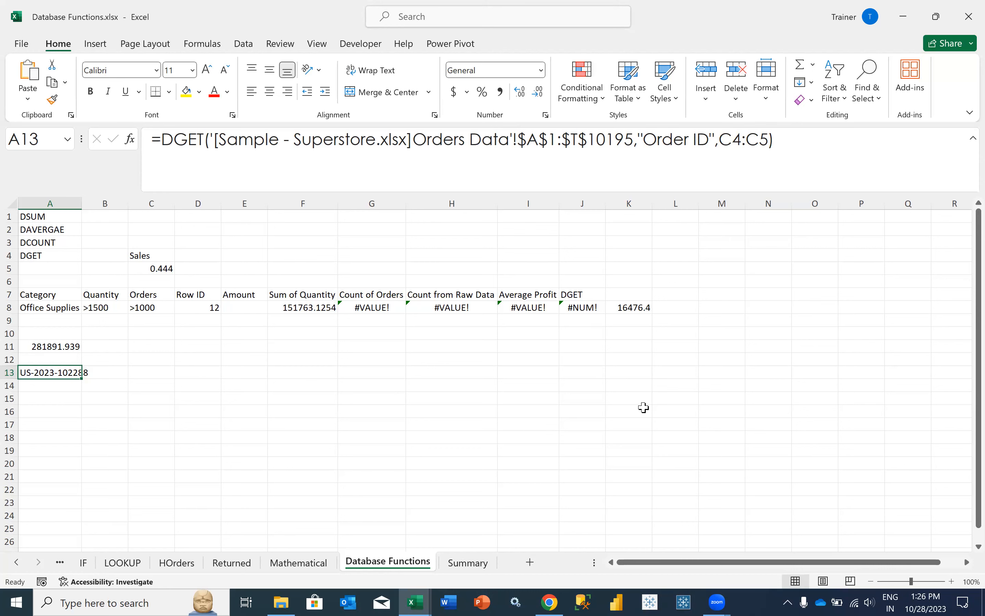
- Copy the 4899.93 sales value from the Superstore workbook
left_click(468, 566)
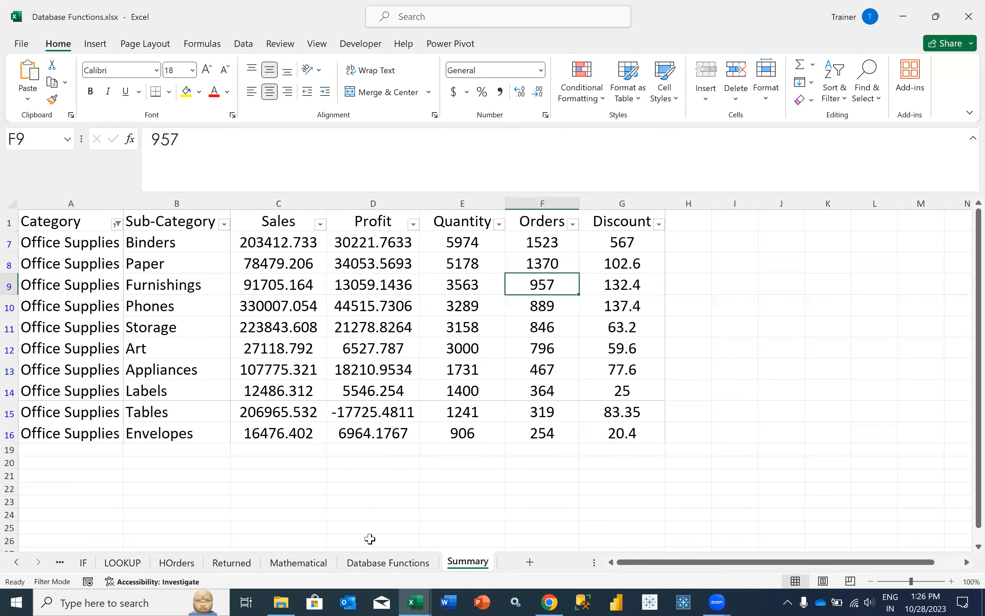
left_click(385, 564)
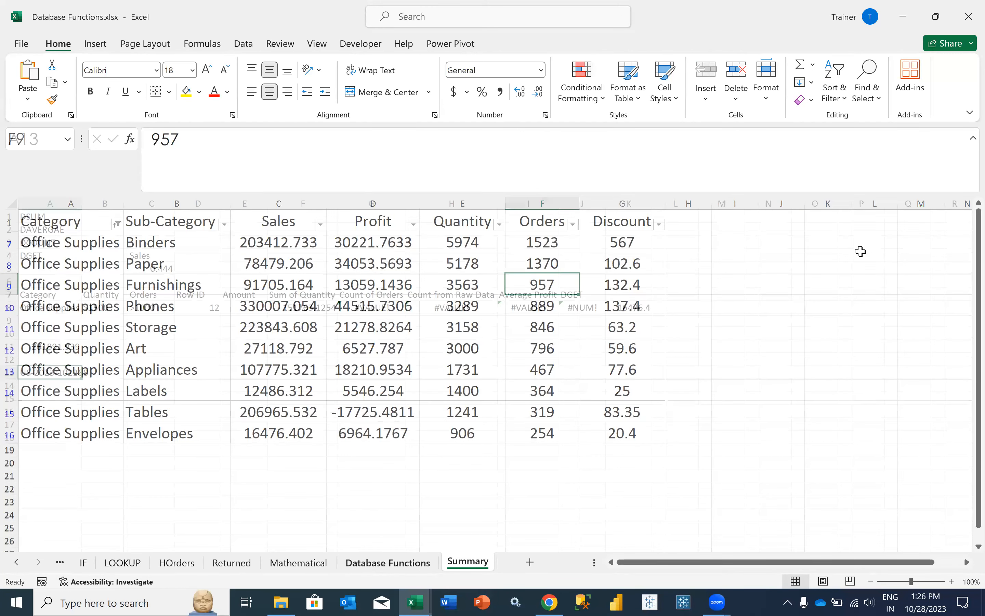
key("alt+Tab")
left_click(779, 253)
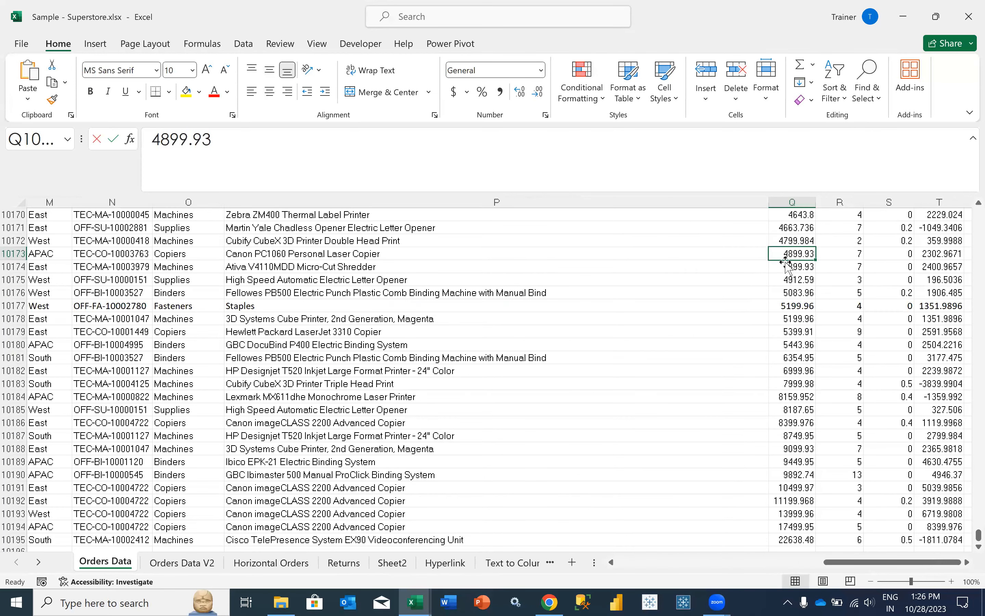
left_click_drag(244, 143, 109, 148)
key("ctrl+c")
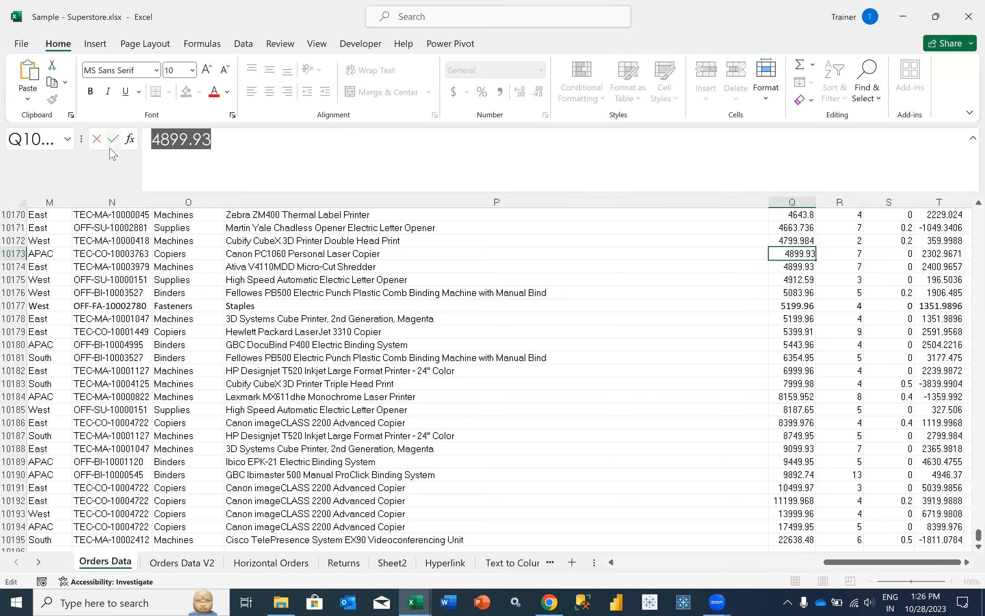
key("alt+Tab")
- Paste 4899.93 over the 0.444 criterion in C5 and check that A13 now shows #NUM!
left_click(153, 269)
left_click_drag(247, 163, 82, 133)
key("ctrl+v")
key("Return")
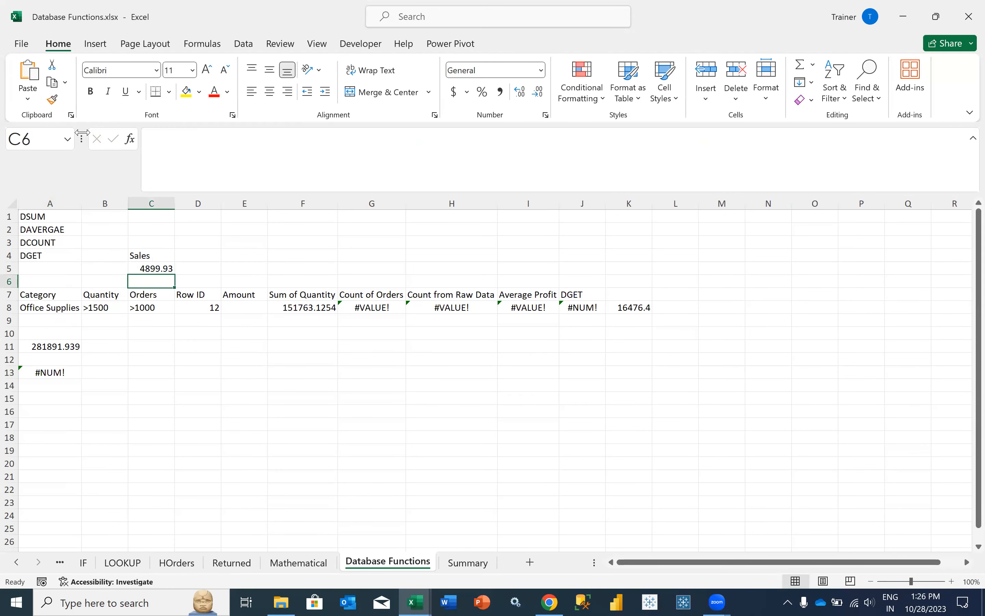
left_click(61, 372)
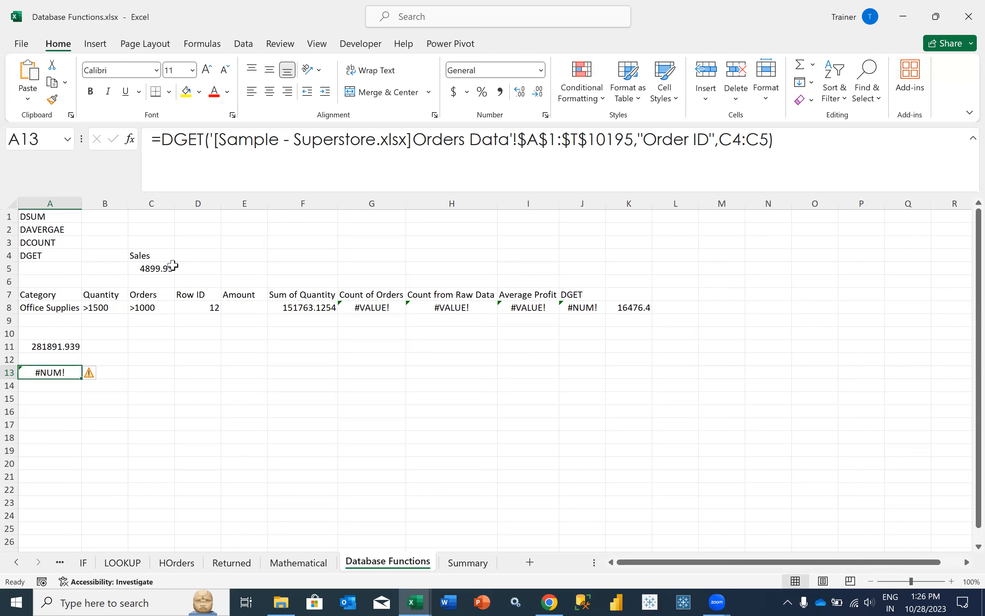
left_click(159, 270)
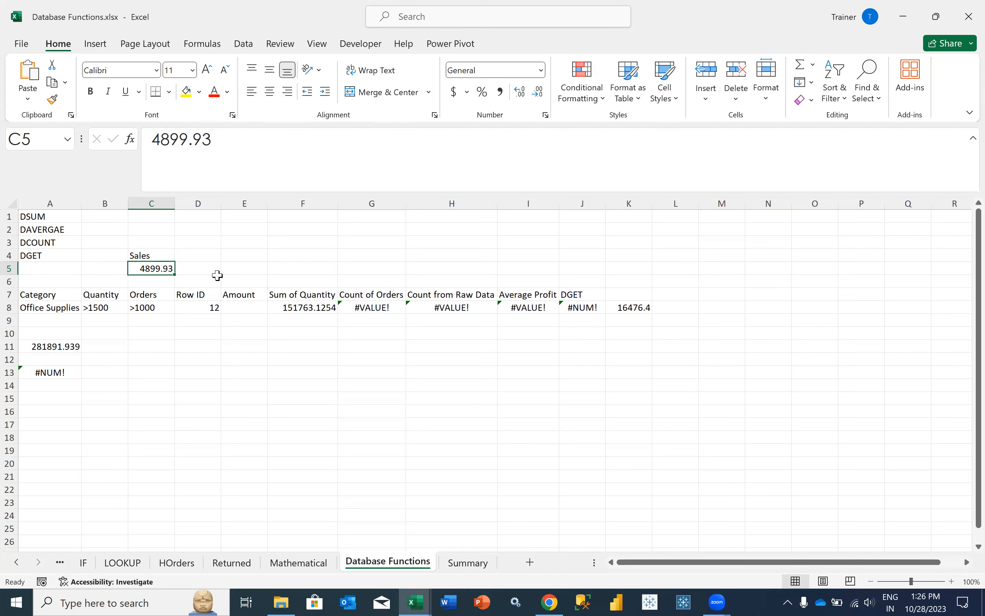
- Undo the C5 change back to 0.444 and confirm the Order ID returns in A13
key("ctrl+z")
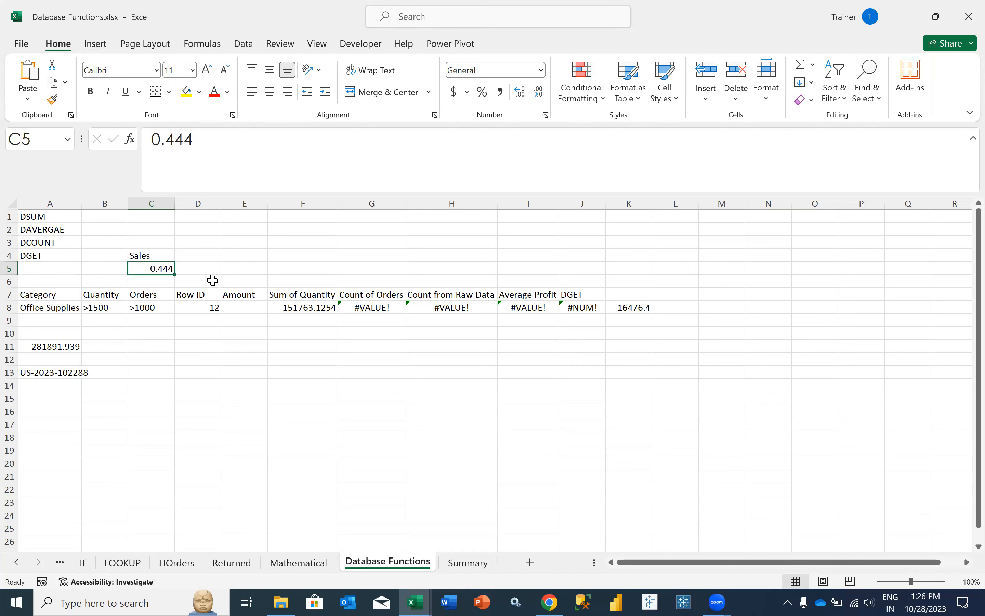
left_click(48, 372)
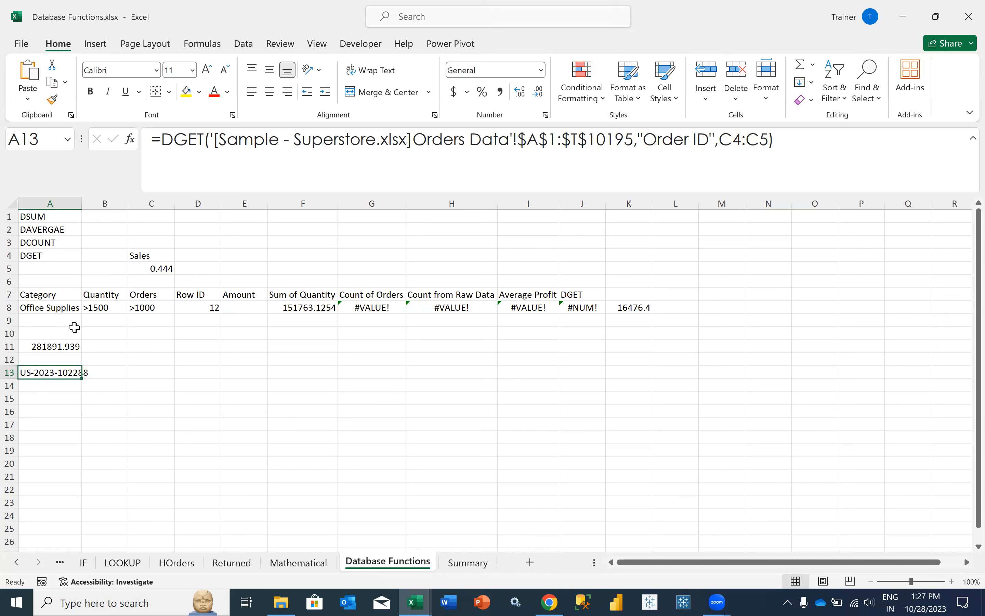
left_click(876, 8)
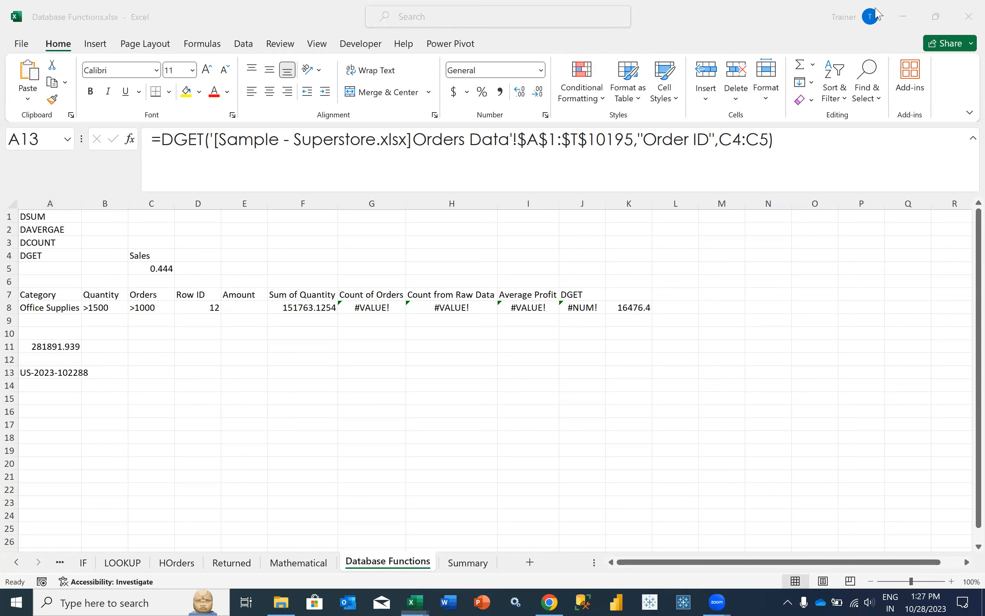
- AutoFit column A so the Order ID in A13 displays in full
left_click(185, 347)
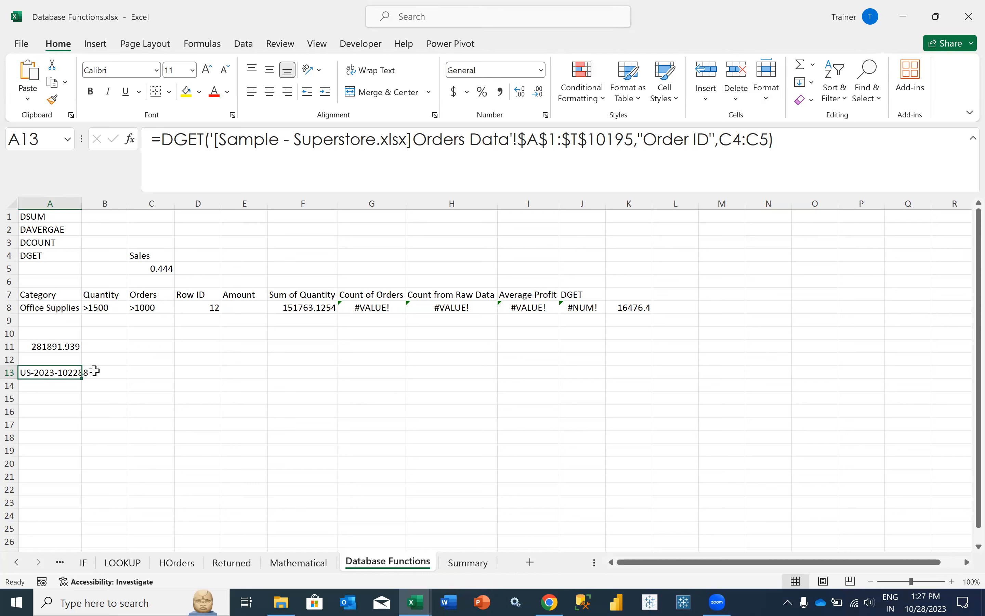
double_click(82, 203)
left_click(151, 402)
left_click(82, 373)
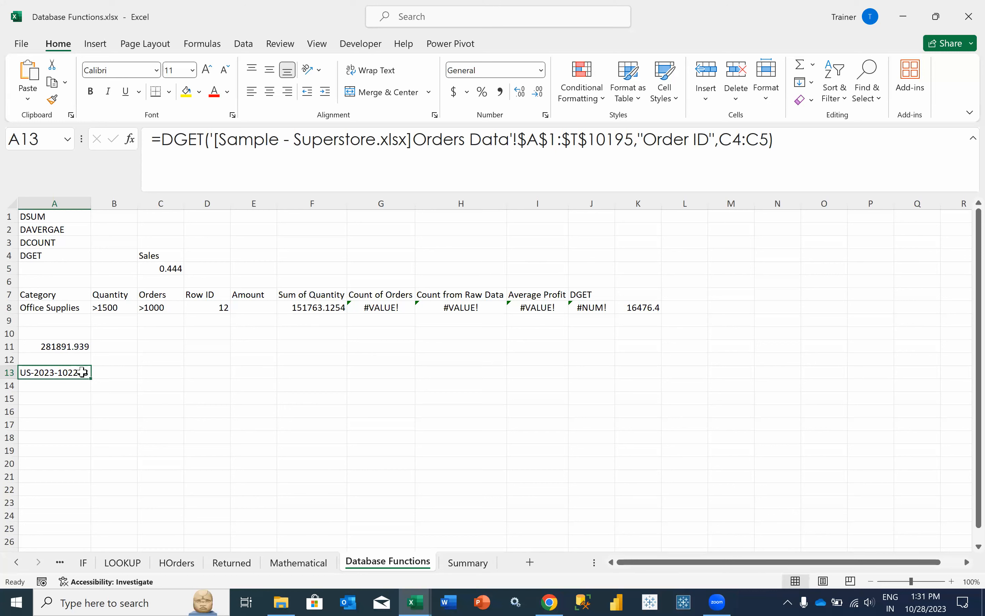
- Bring the Sample - Superstore workbook's Orders Data sheet to the front
left_click(93, 398)
left_click(58, 395)
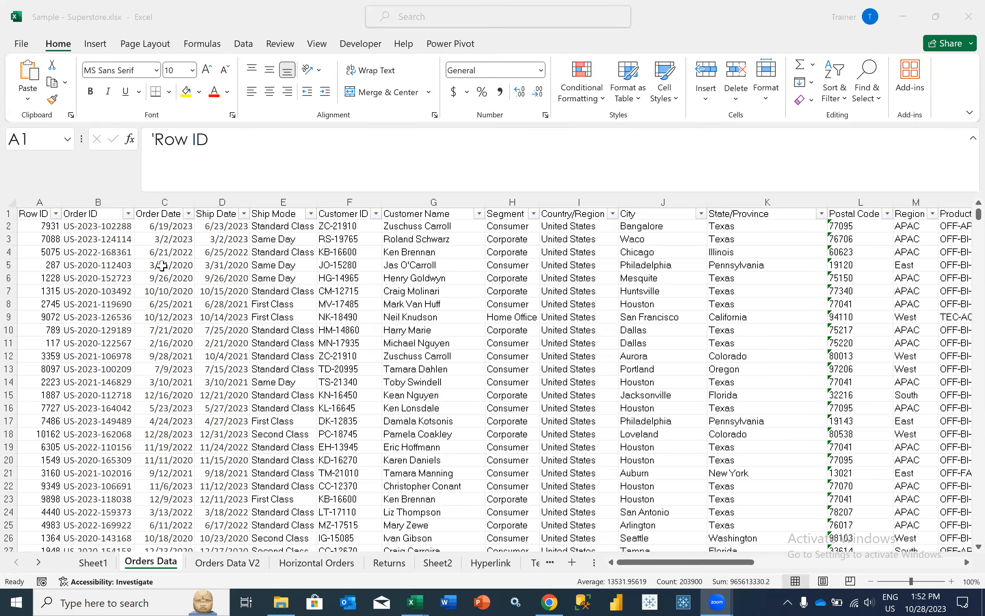
- From A1, select across the header row to column T and down to row 10195
left_click(131, 242)
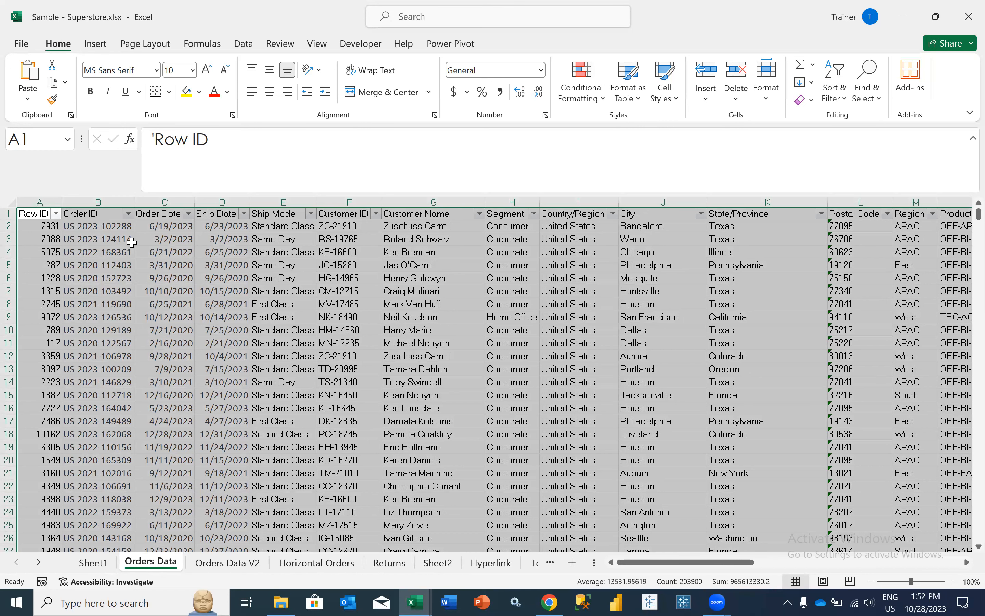
left_click(41, 215)
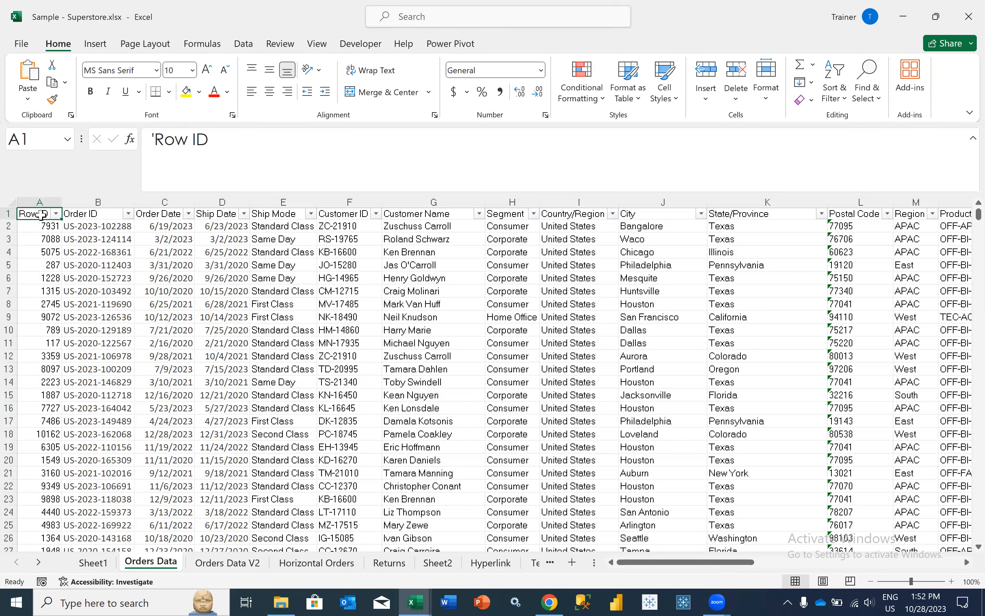
key("ctrl+shift")
key("ctrl+shift+Right")
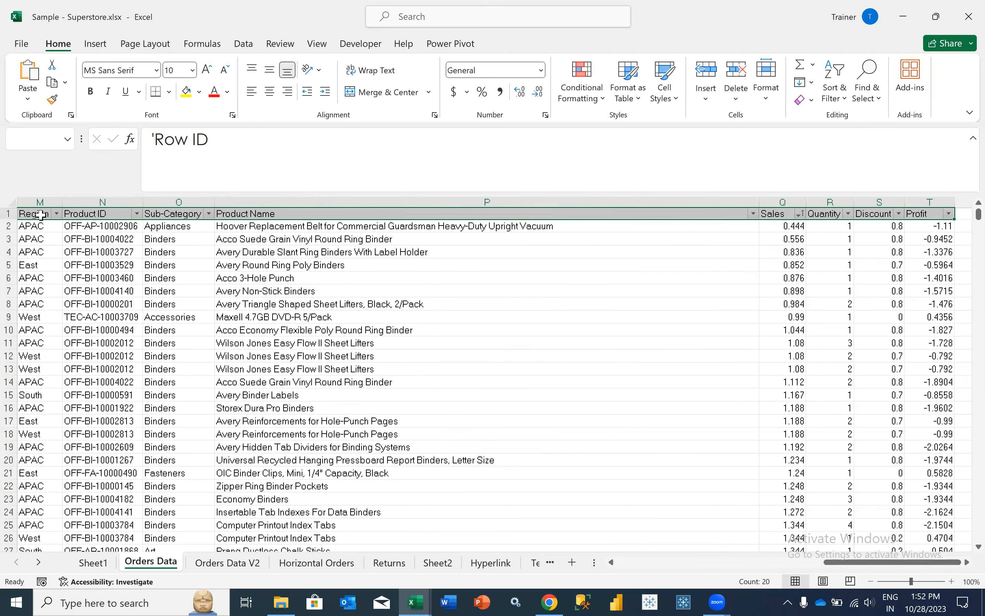
key("ctrl+Home")
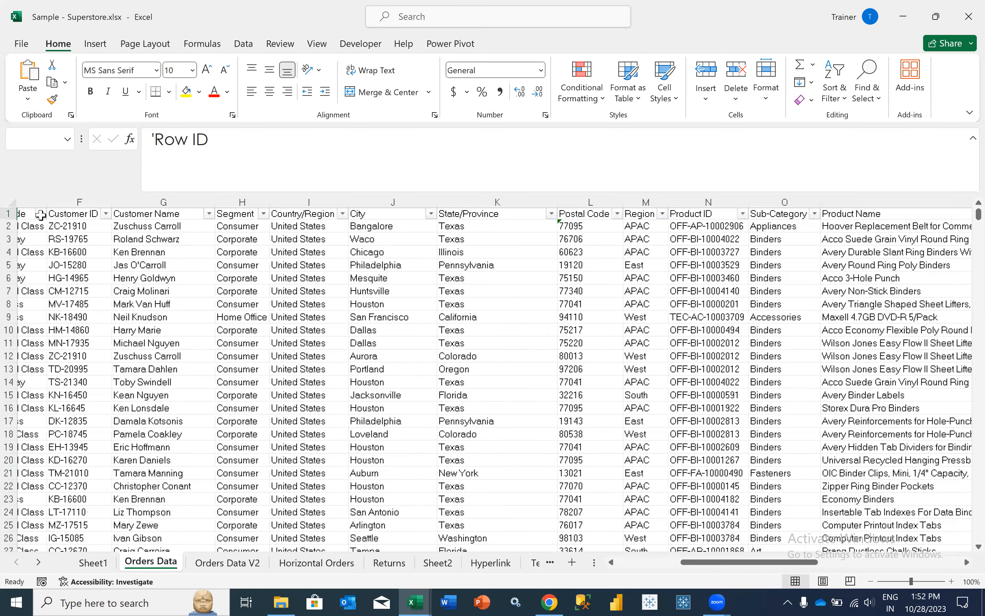
key("ctrl+shift+Right")
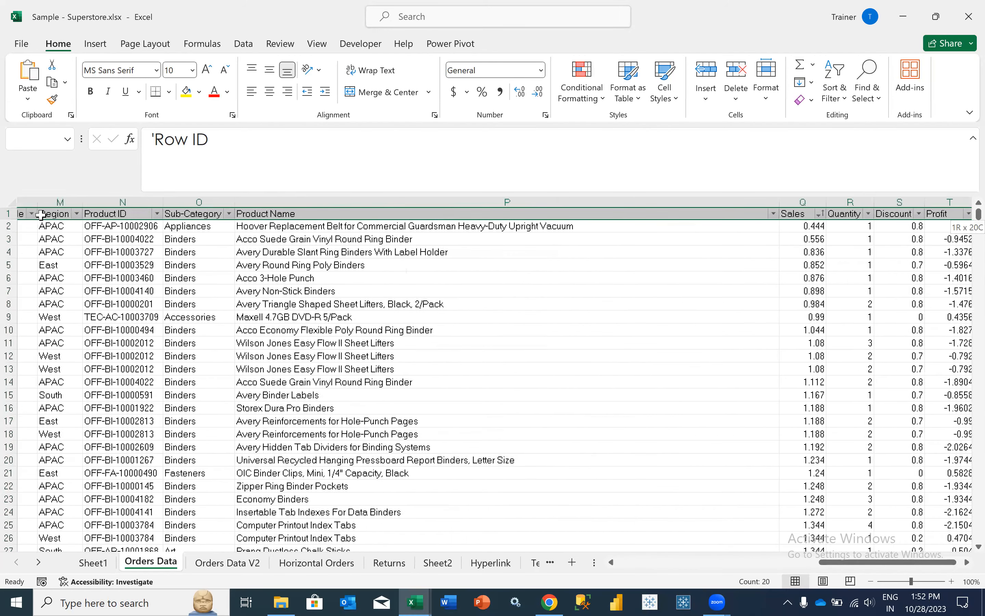
key("ctrl+shift+Down")
key("ctrl+shift+Up")
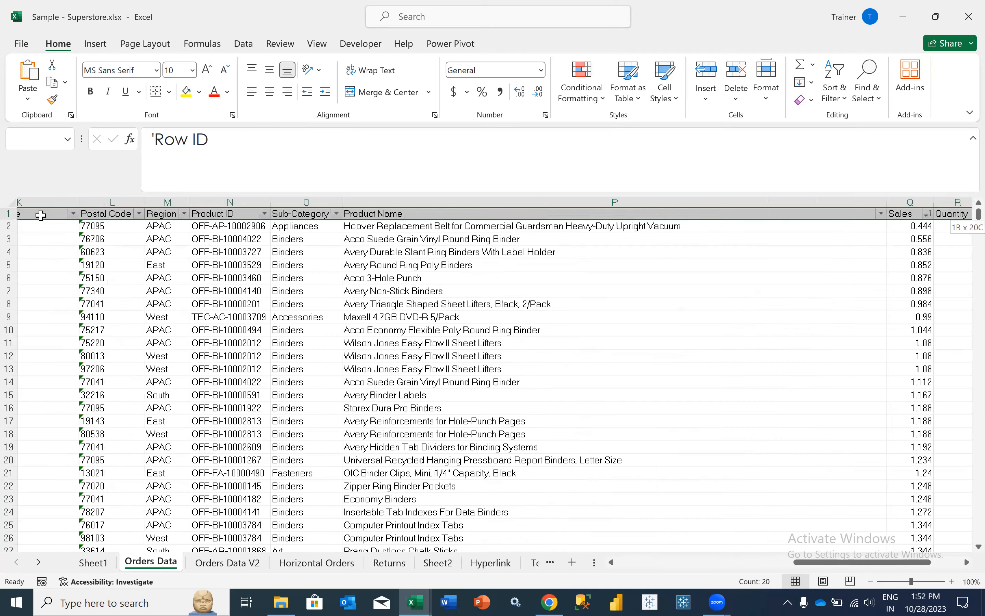
key("ctrl+shift+Down")
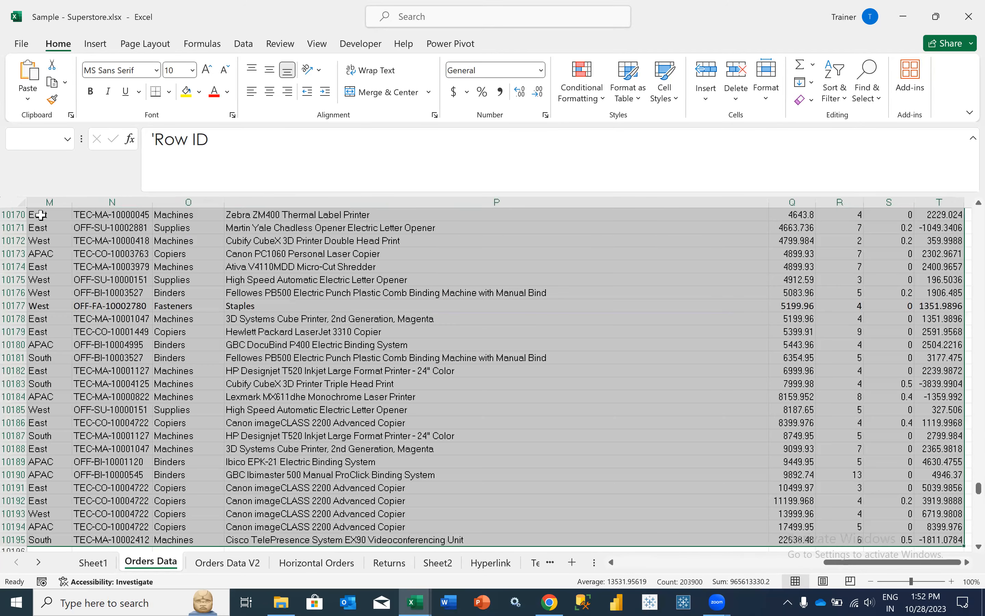
- Reselect the complete Orders Data table A1:T10195, ready for inserting a PivotTable
key("ctrl+Home")
key("shift+Right")
key("shift+Right")
key("shift+Right")
key("shift+Right")
key("shift+Right")
key("shift+Right")
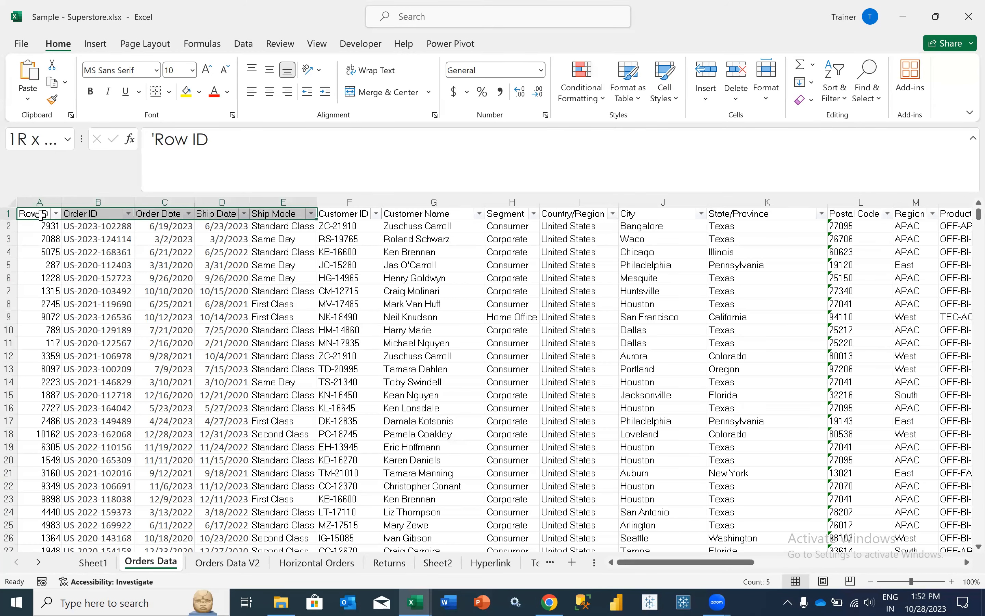
key("ctrl+shift+Down")
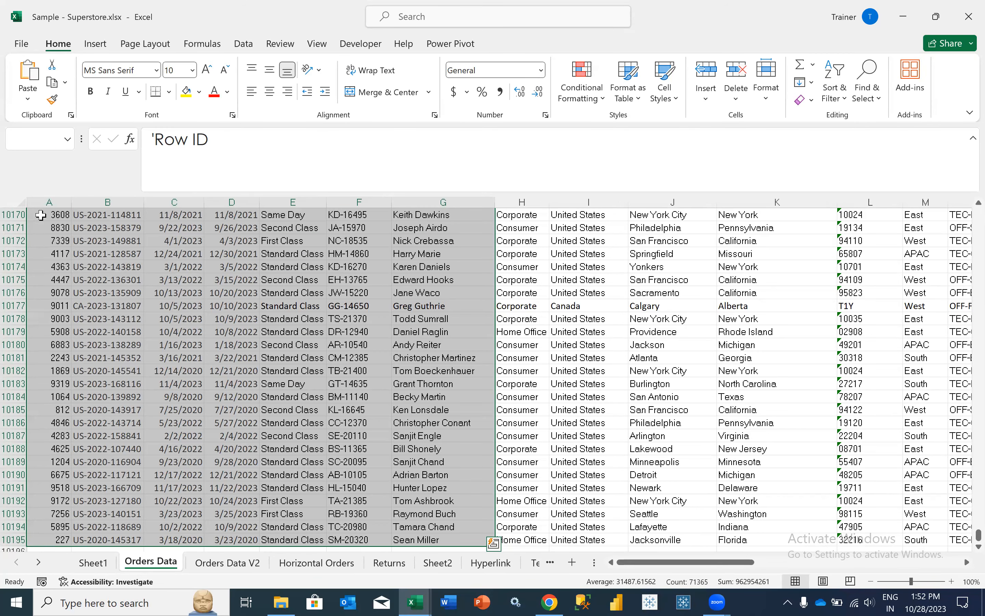
key("ctrl+Home")
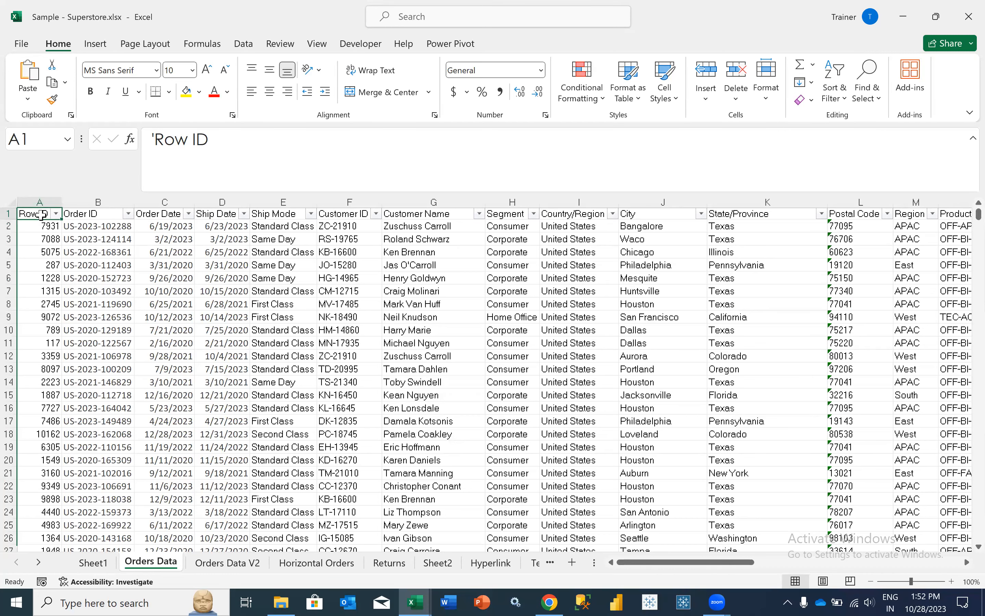
key("ctrl+shift+Right")
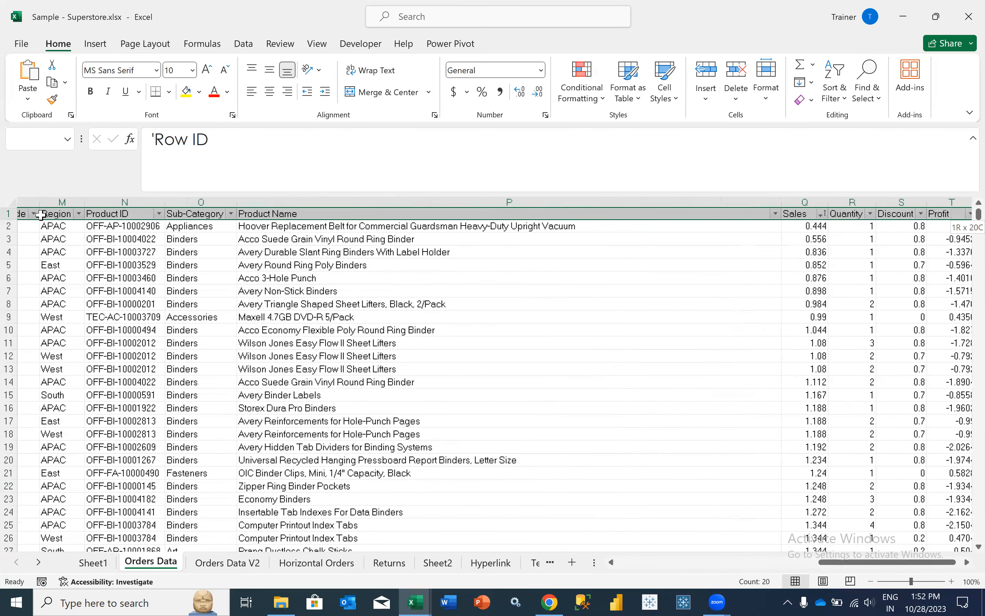
key("ctrl+shift+Down")
left_click(95, 43)
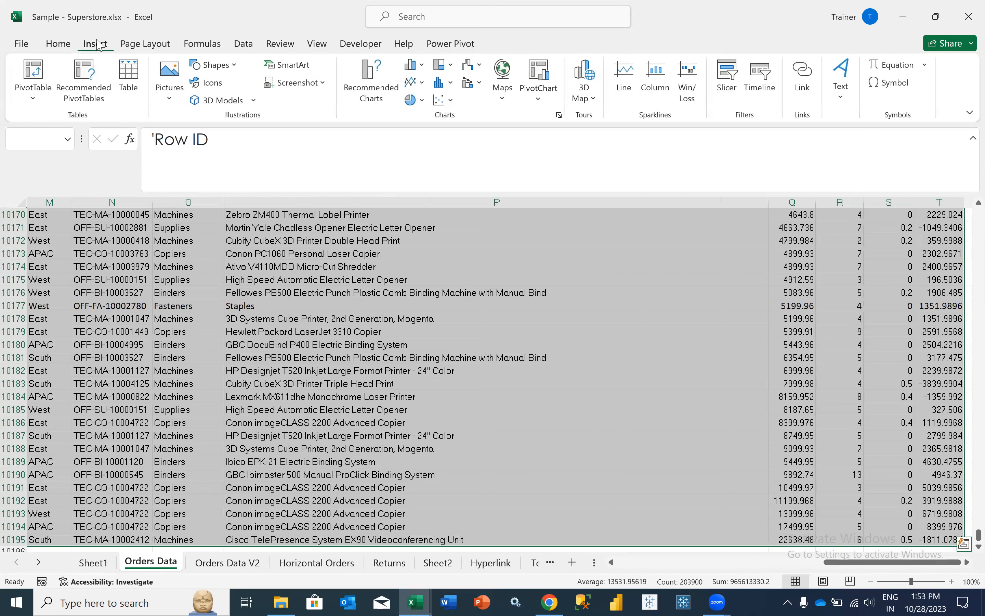
- Show the PivotTable data source choices from the Insert ribbon
left_click(40, 86)
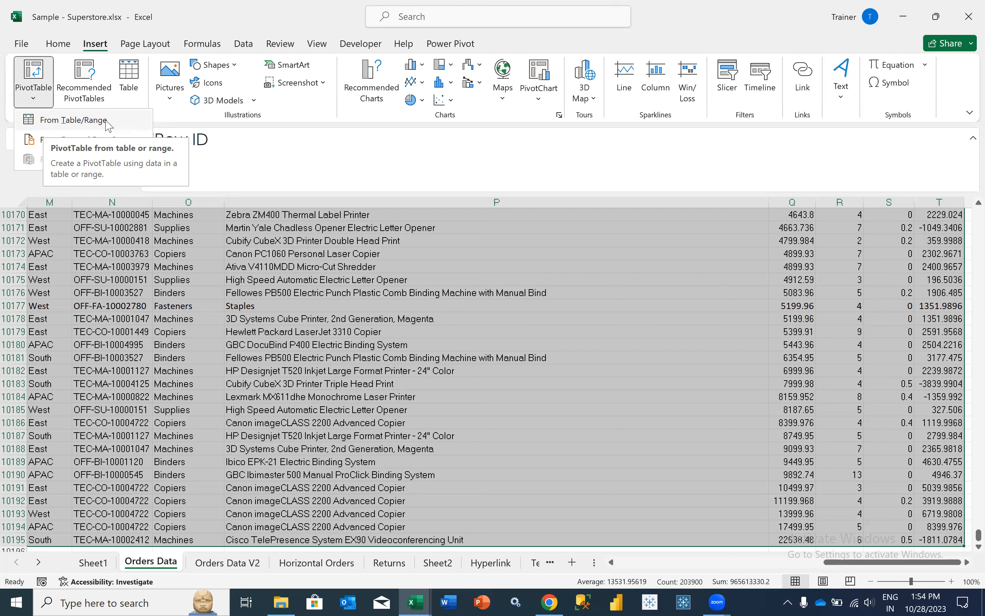
- Create a PivotTable from 'Orders Data'!$A$1:$T$10195 on a new worksheet
key("Up")
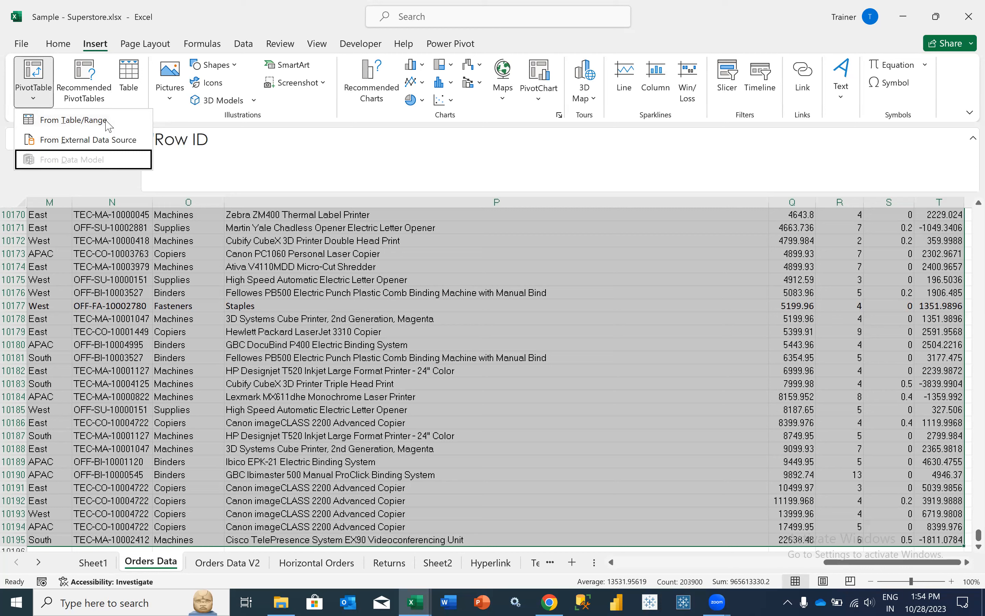
left_click(55, 123)
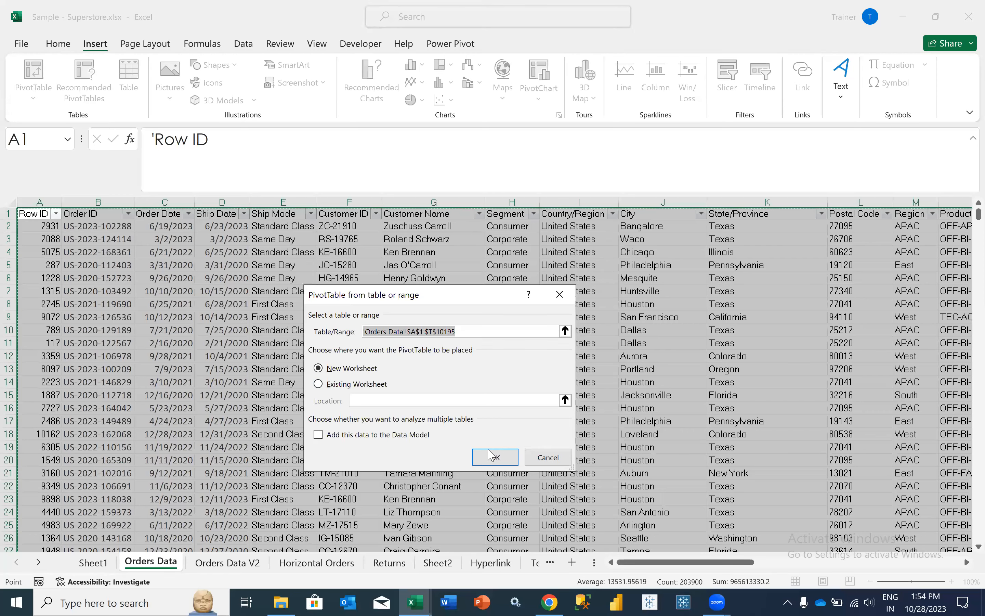
left_click(485, 459)
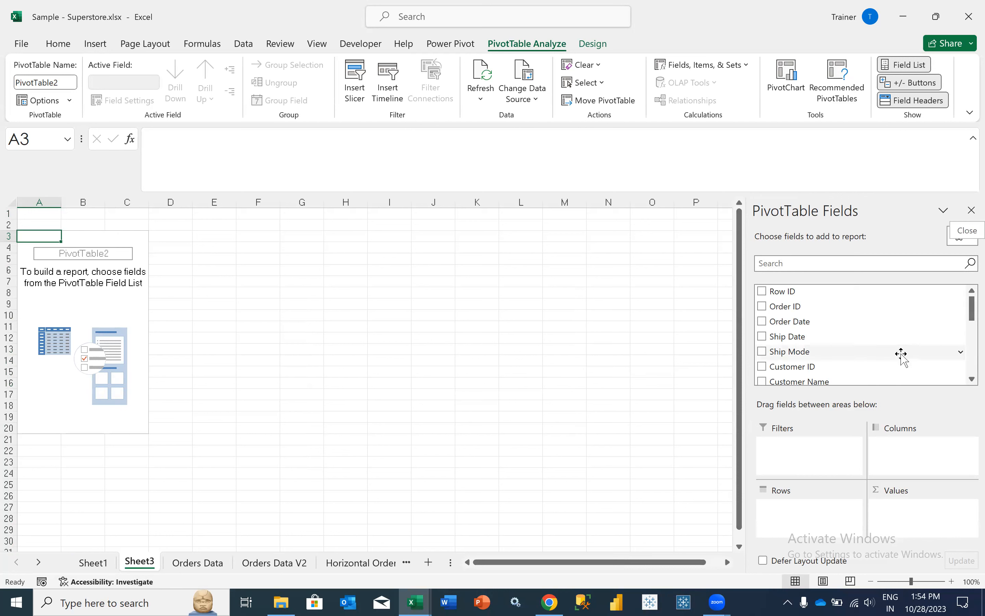
scroll(890, 328, "down", 5)
scroll(884, 331, "up", 5)
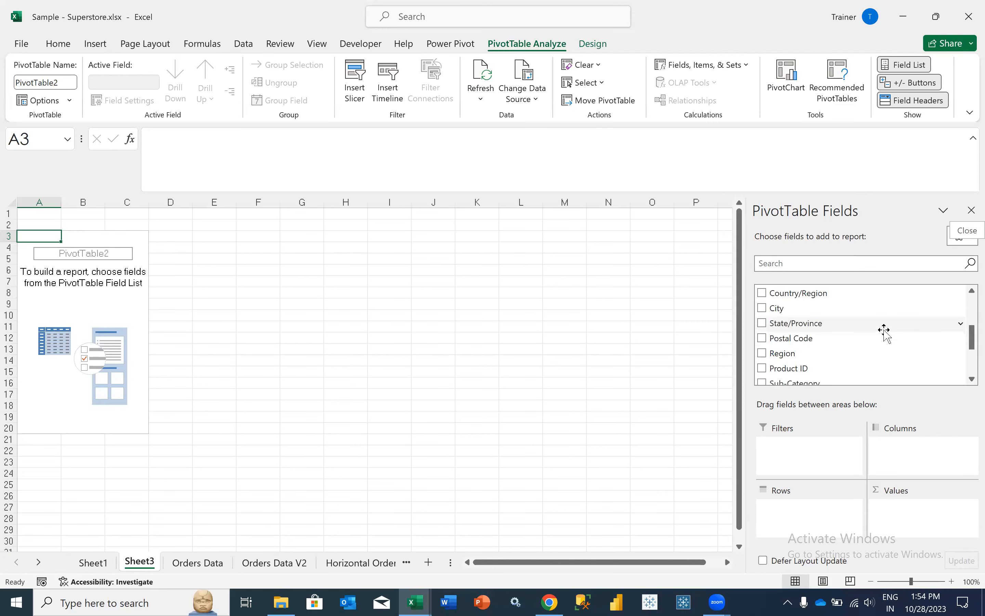
scroll(887, 333, "down", 5)
scroll(883, 331, "up", 5)
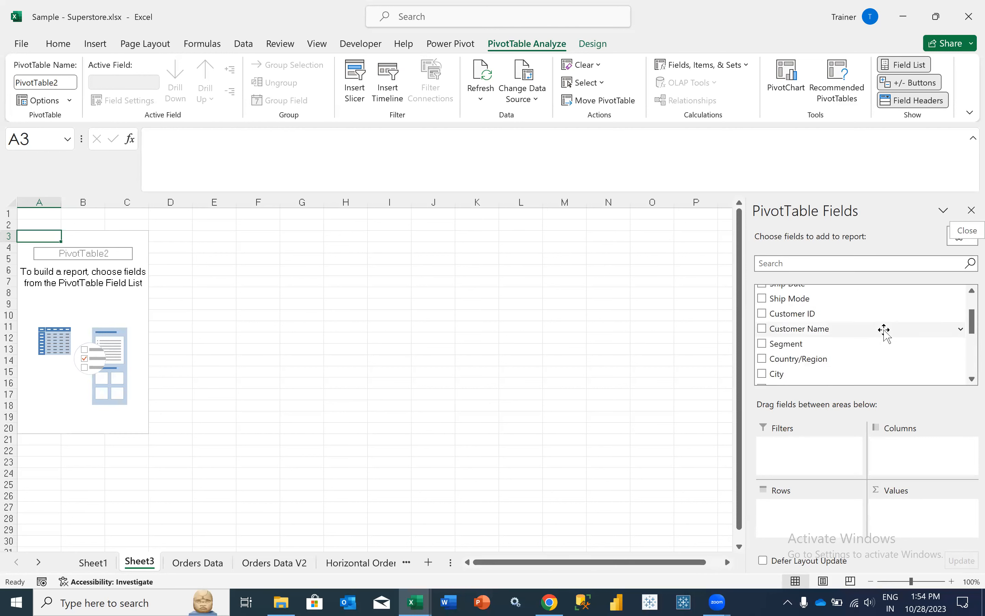
scroll(968, 296, "down", 4)
scroll(967, 295, "up", 4)
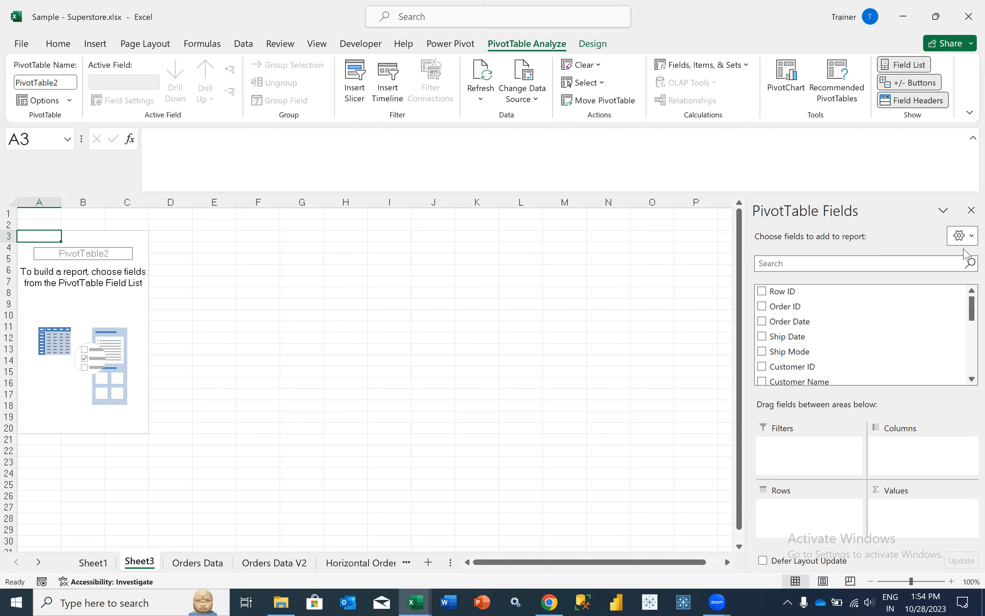
left_click(967, 239)
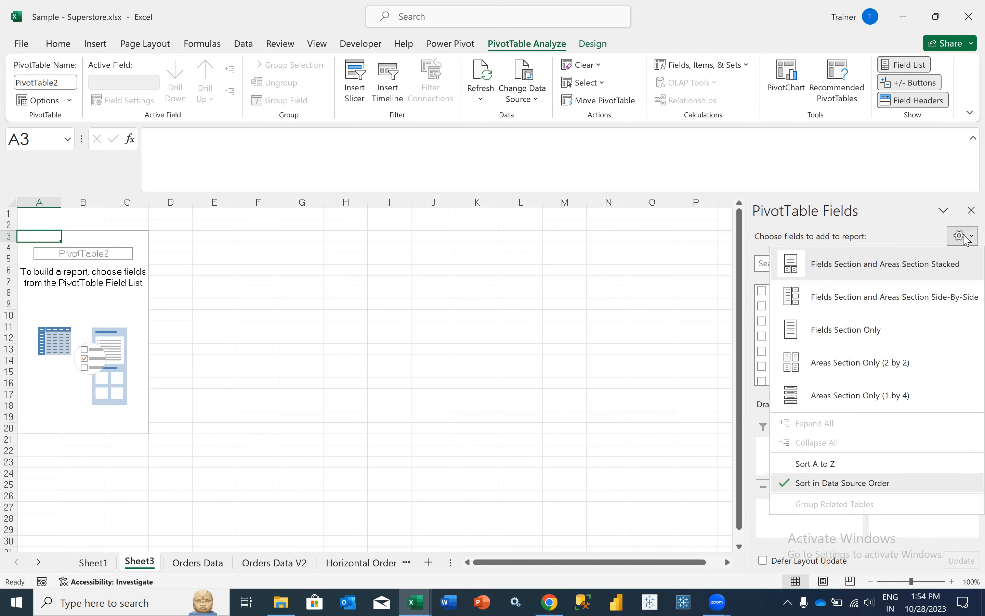
left_click(822, 301)
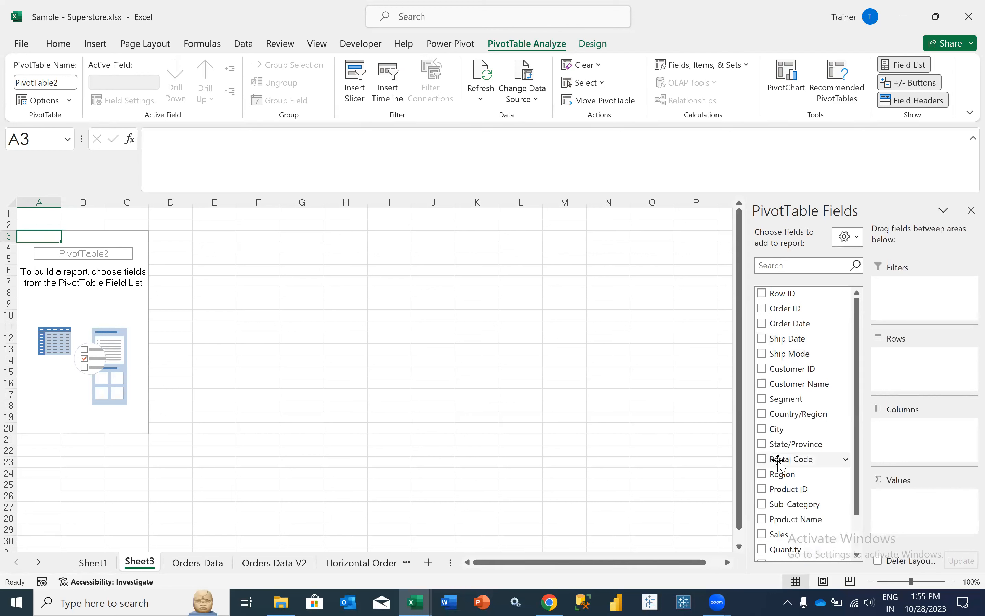
left_click(848, 236)
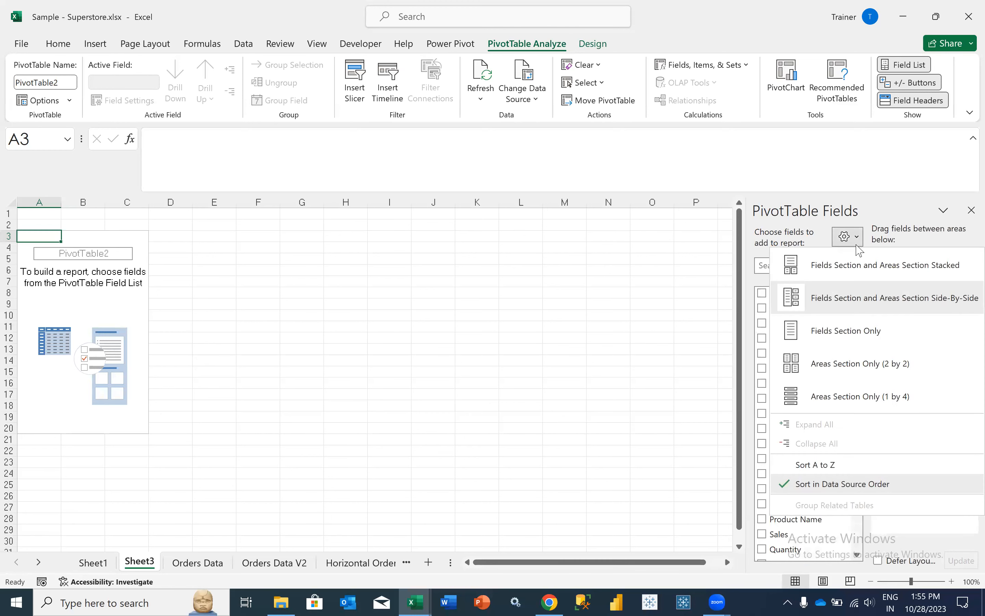
left_click(857, 263)
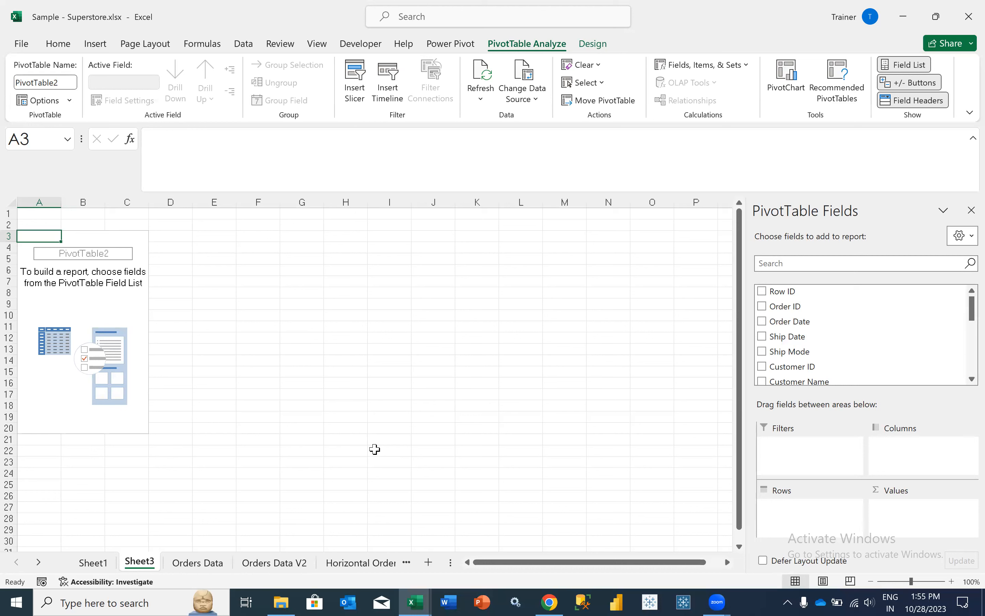
- Add Segment to the PivotTable rows, listing Consumer, Corporate and Home Office
left_click(798, 263)
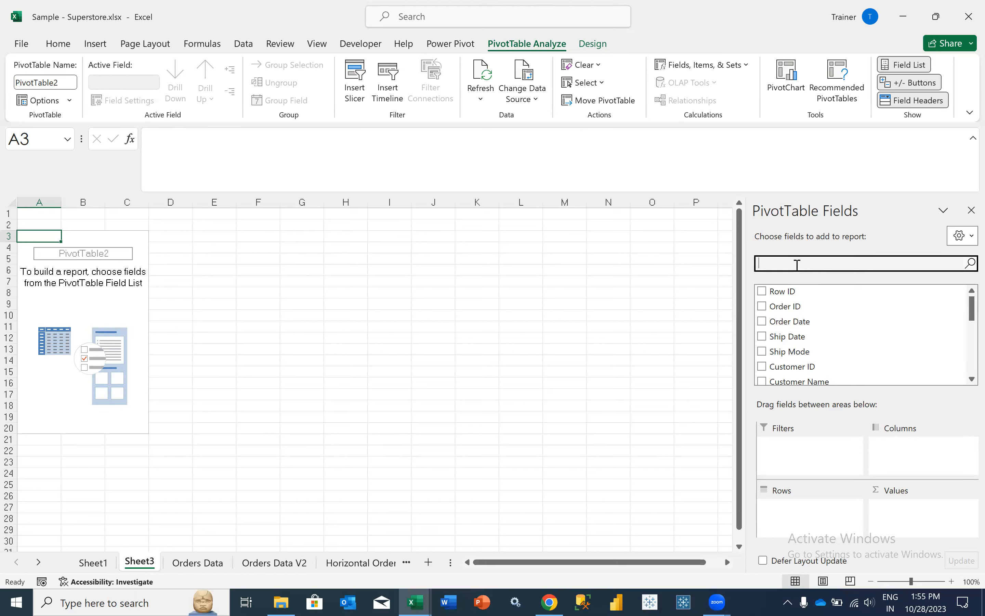
type("segm")
left_click_drag(787, 291, 791, 509)
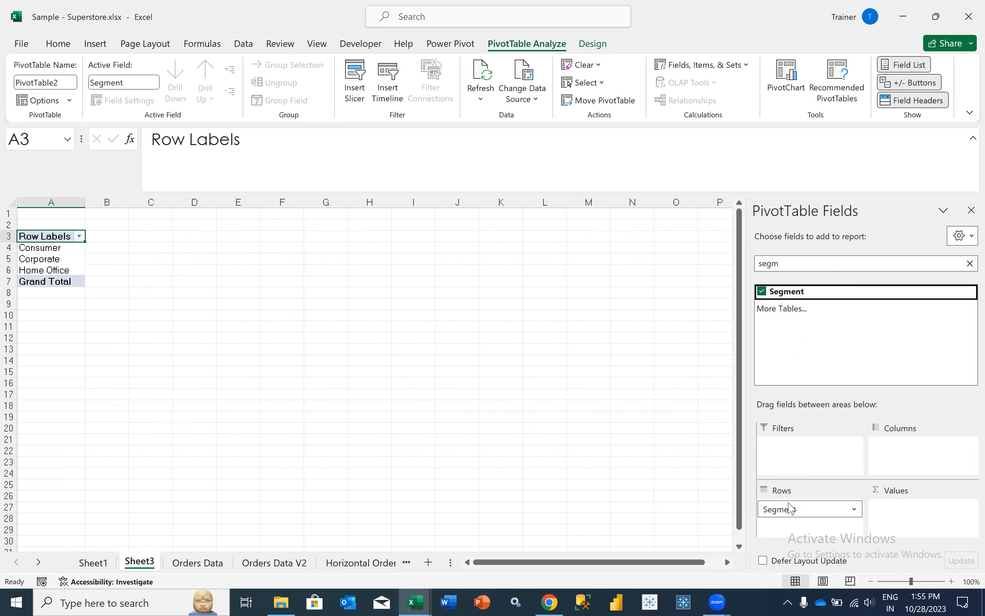
left_click_drag(68, 251, 66, 265)
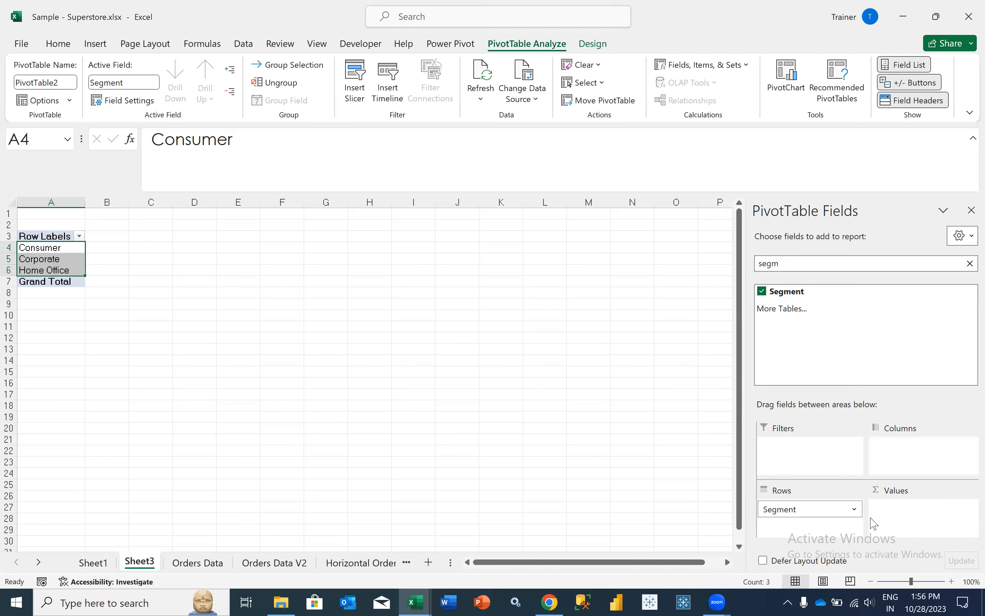
- Add Sales to Values, giving Sum of Sales with a Grand Total of 2326534.354
left_click(827, 262)
key("BackSpace")
key("BackSpace")
key("BackSpace")
key("BackSpace")
type("sales")
left_click_drag(798, 292, 921, 509)
left_click_drag(109, 249, 52, 269)
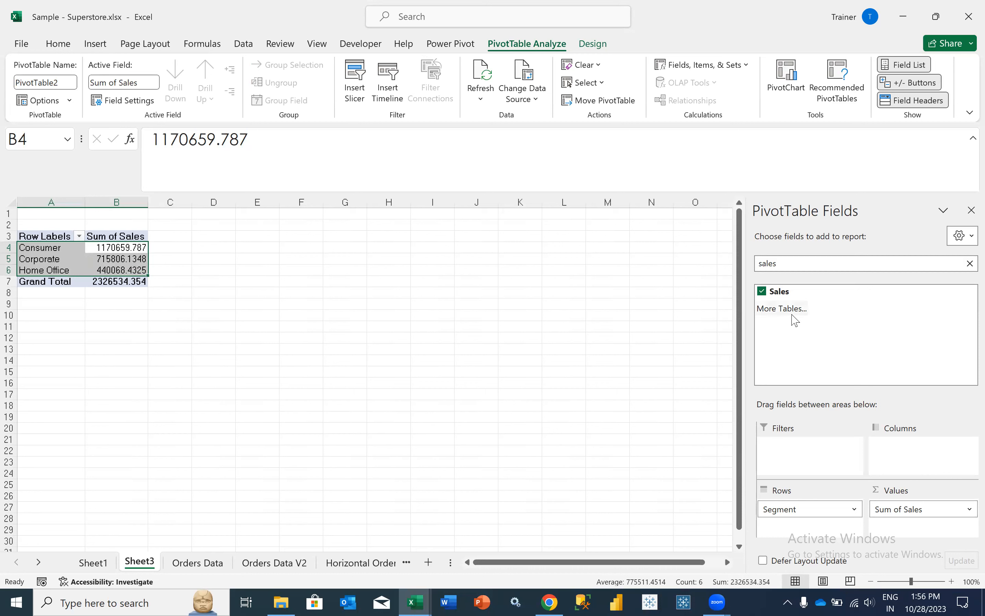
left_click(810, 264)
key("BackSpace")
key("BackSpace")
key("BackSpace")
key("BackSpace")
key("BackSpace")
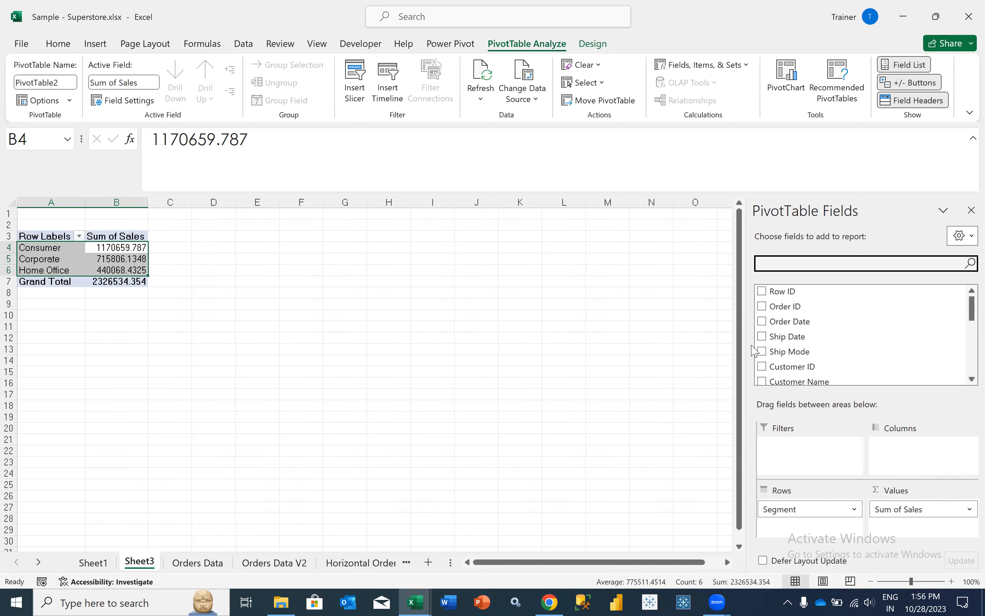
- Add Region to the PivotTable columns and check the Consumer row values across regions
type("regio")
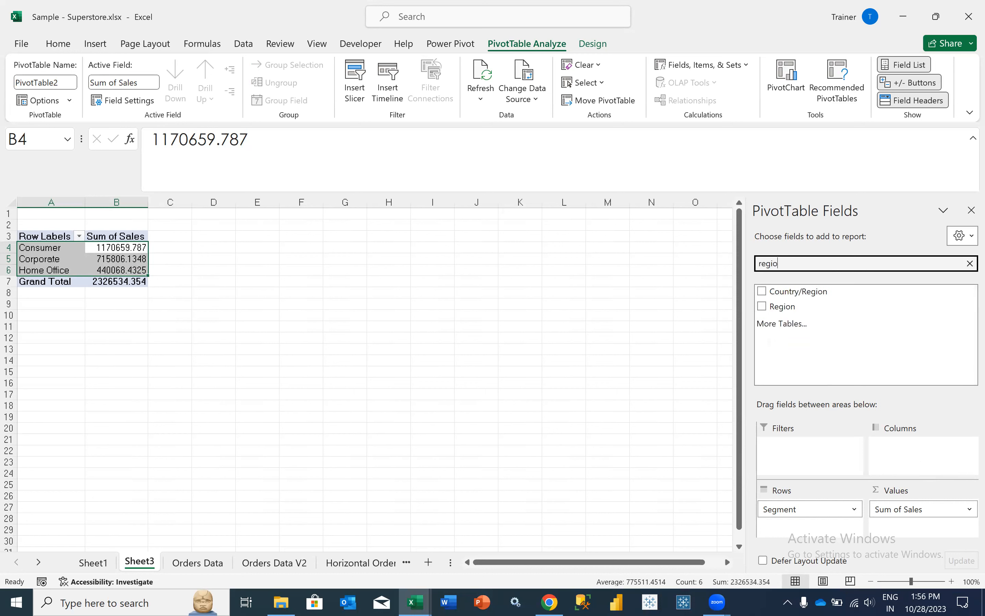
left_click_drag(804, 306, 902, 472)
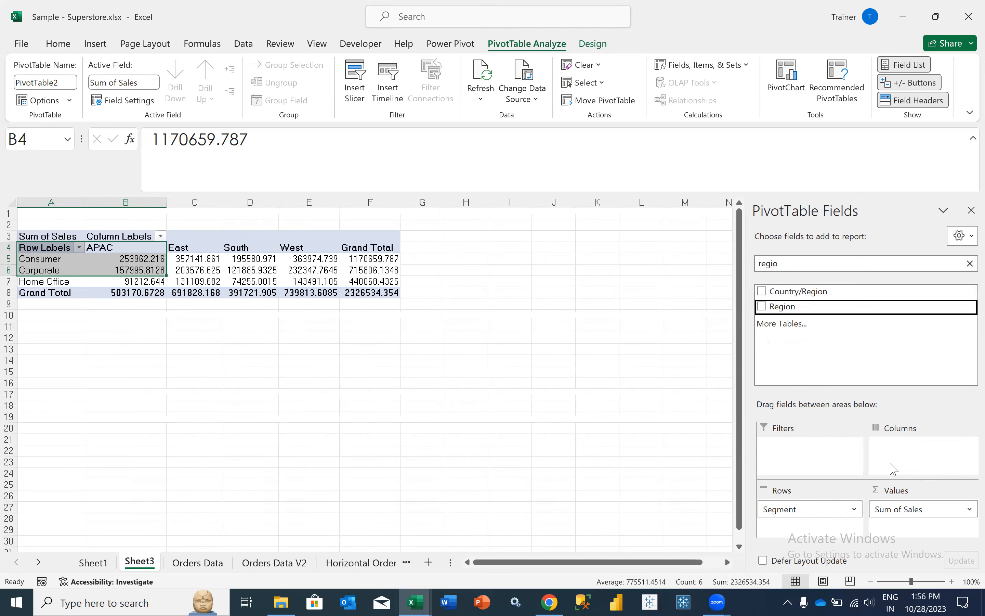
left_click(133, 259)
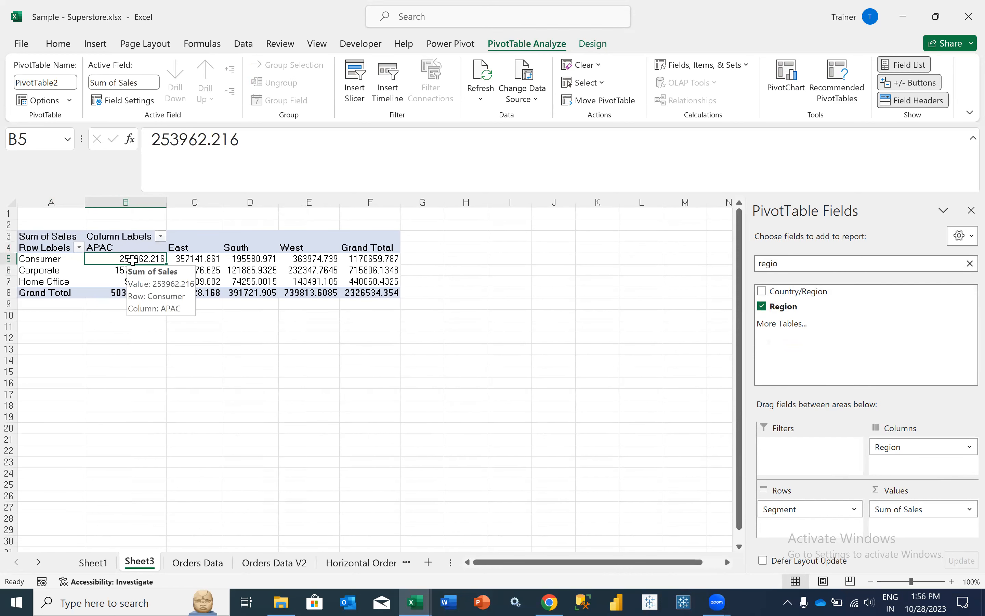
key("Left")
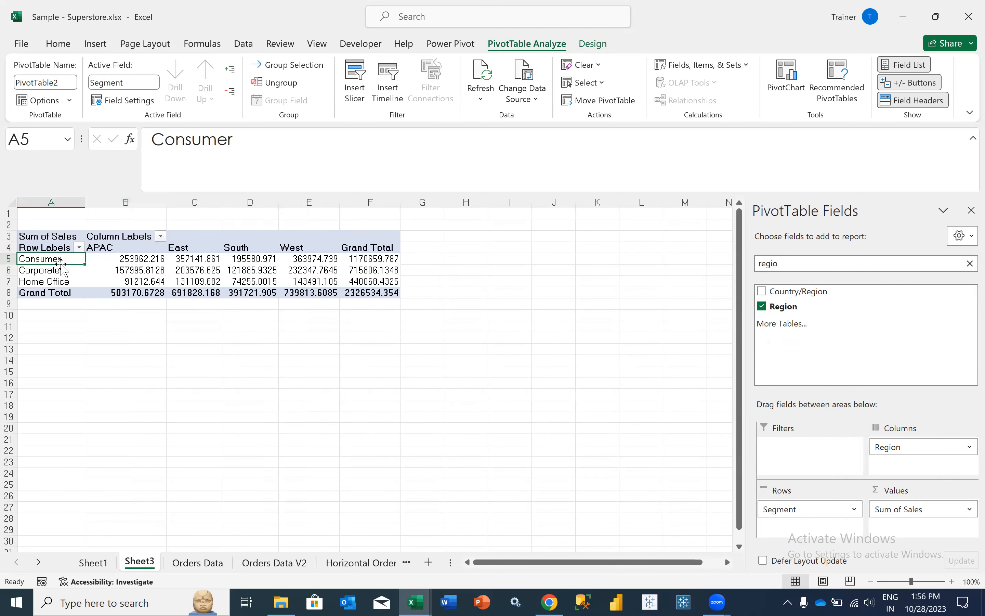
left_click(114, 261)
key("Left")
key("Right")
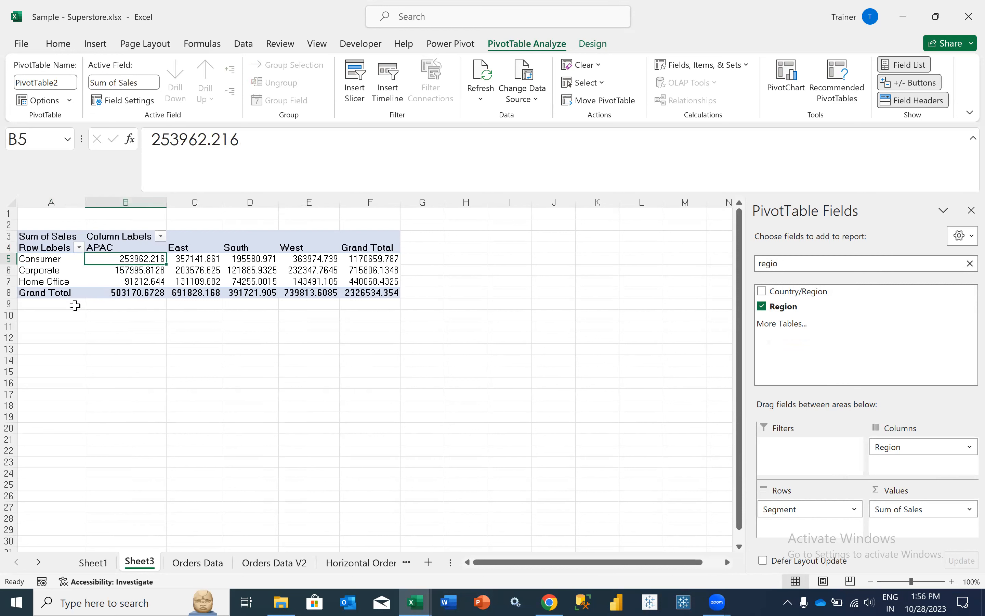
key("Right")
key("Right")
key("Right")
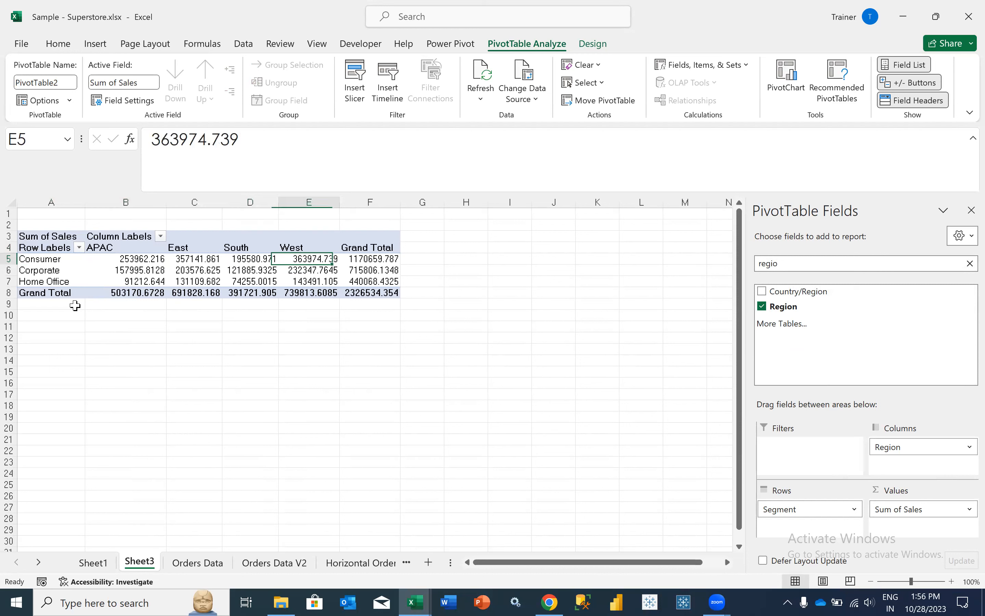
key("Right")
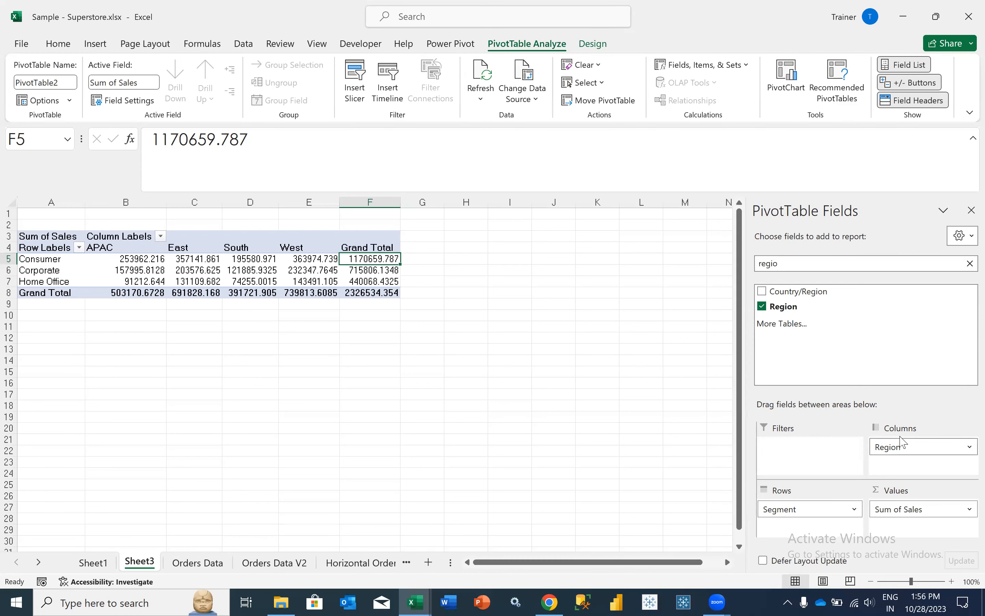
- Enlarge rows 4 and 5, restore them to normal height, and select value columns B to F
left_click_drag(9, 253, 9, 313)
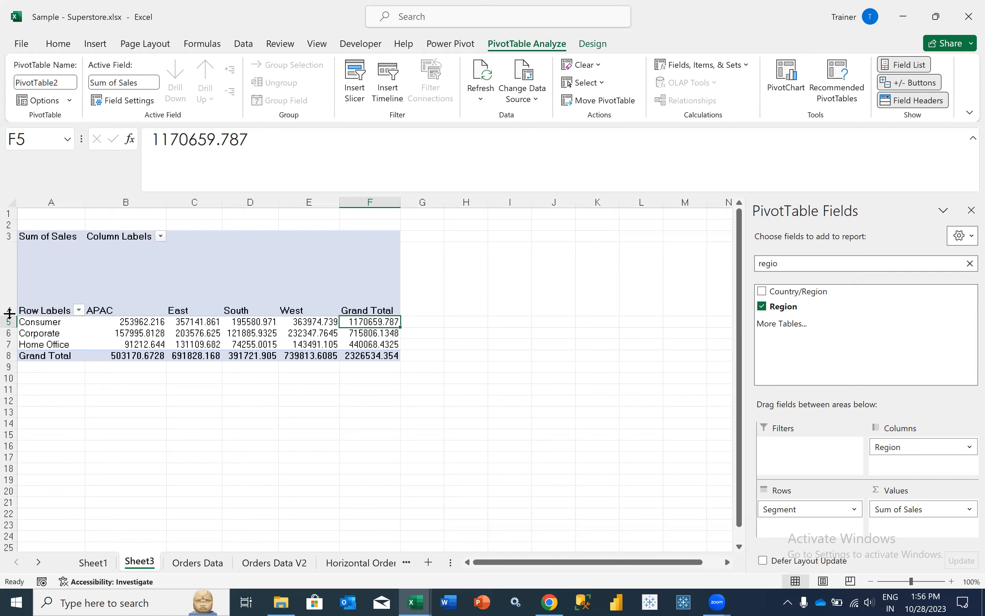
double_click(8, 312)
left_click_drag(7, 263, 23, 351)
double_click(7, 278)
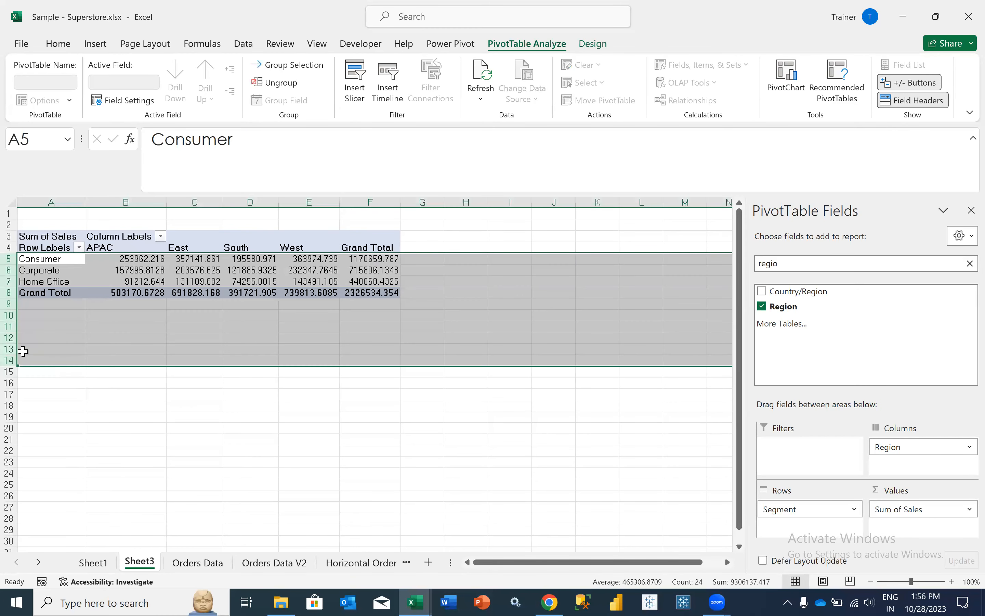
left_click_drag(143, 202, 379, 220)
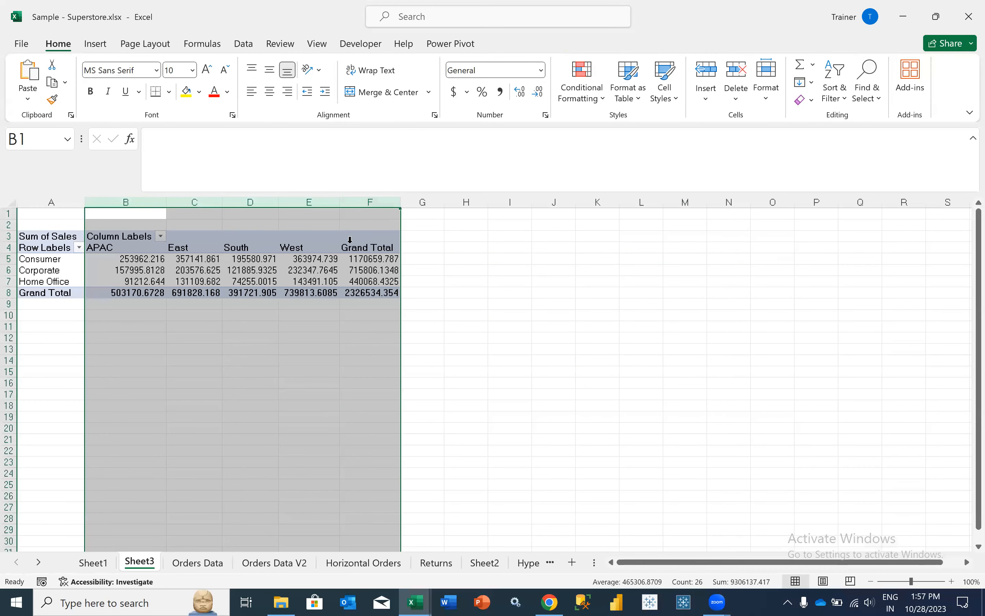
left_click(286, 273)
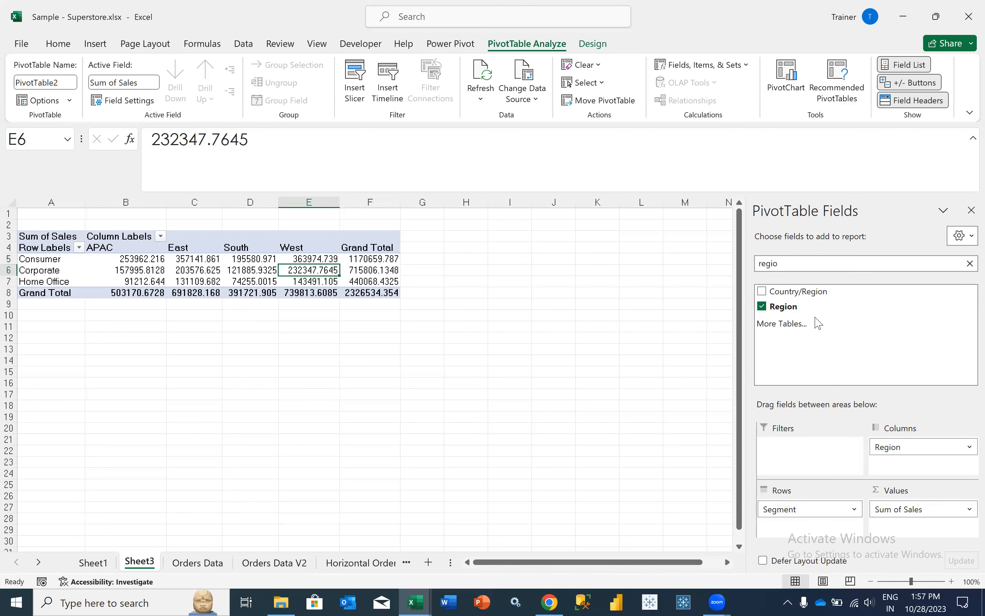
- Replace Segment with Sub-Category in rows, keeping Region (APAC, East, South, West) as columns
left_click_drag(810, 509, 818, 323)
double_click(790, 263)
type("sub")
left_click_drag(800, 291, 791, 518)
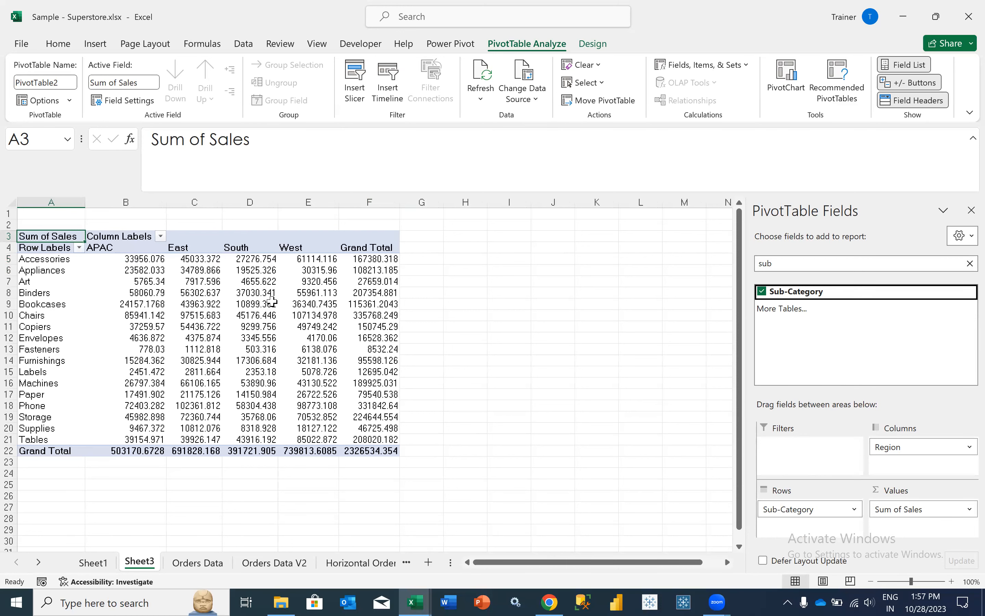
left_click_drag(884, 450, 257, 476)
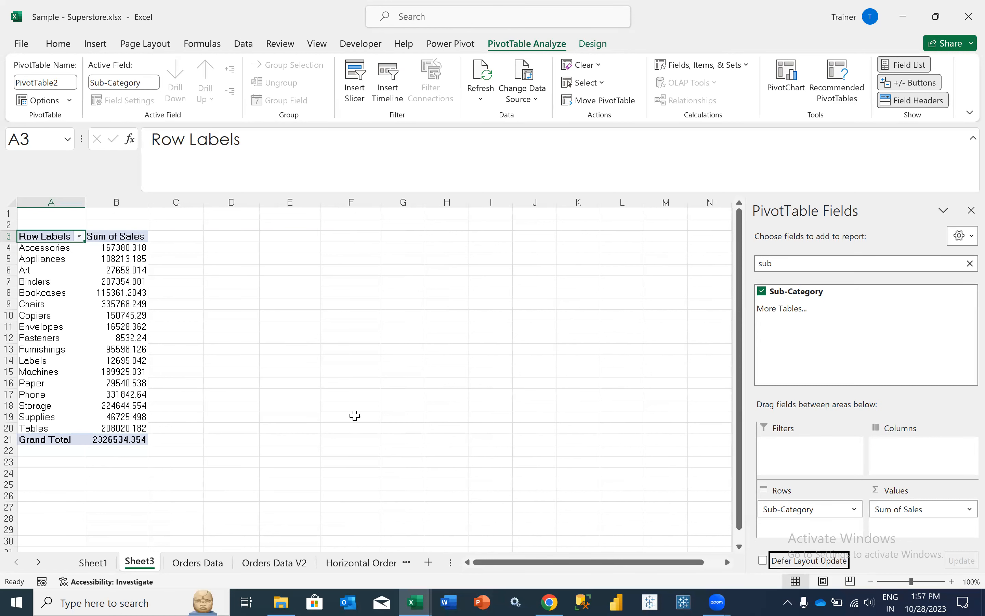
left_click(417, 382)
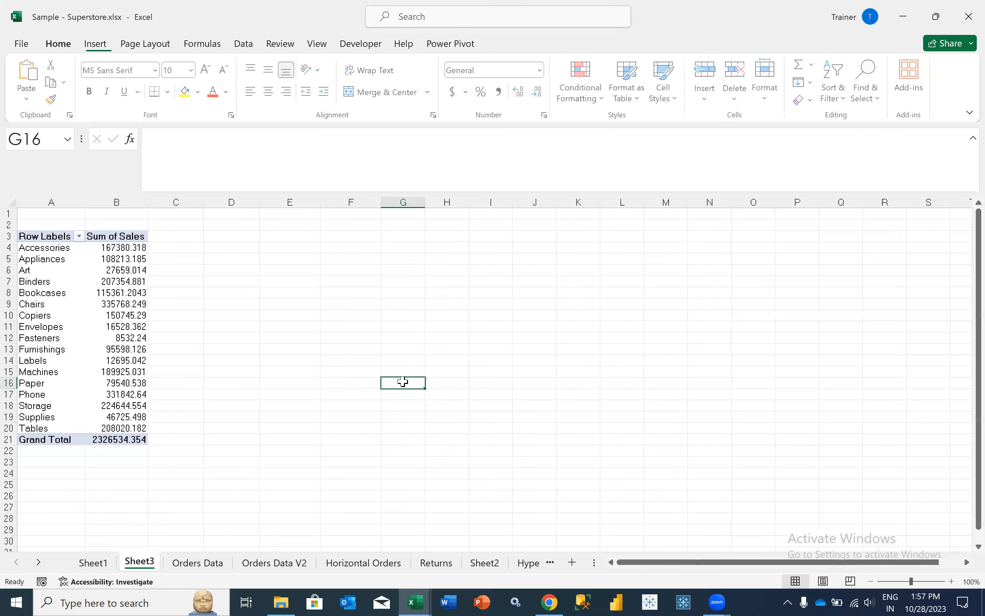
key("ctrl+z")
left_click(248, 362)
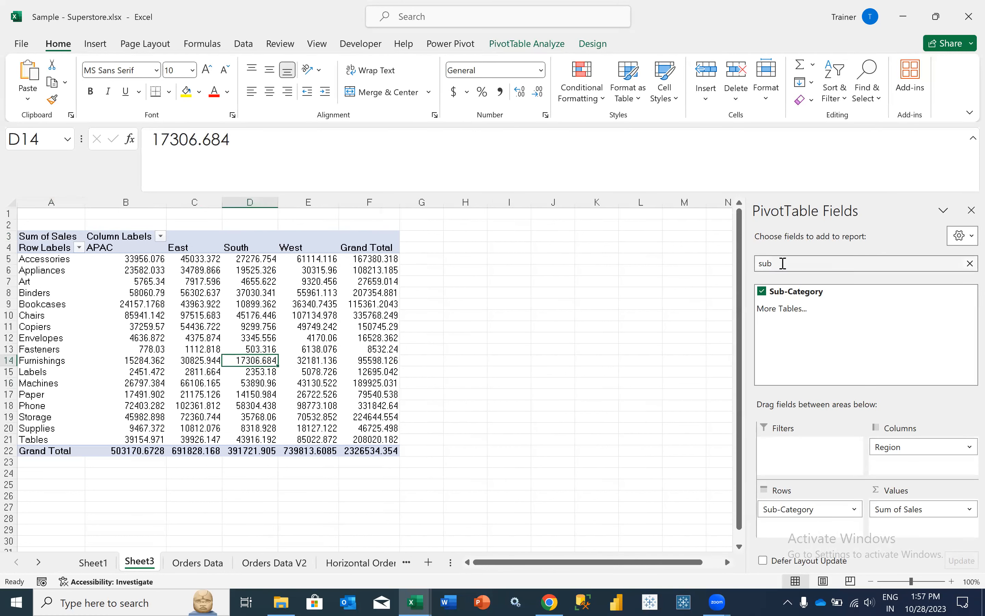
left_click(970, 264)
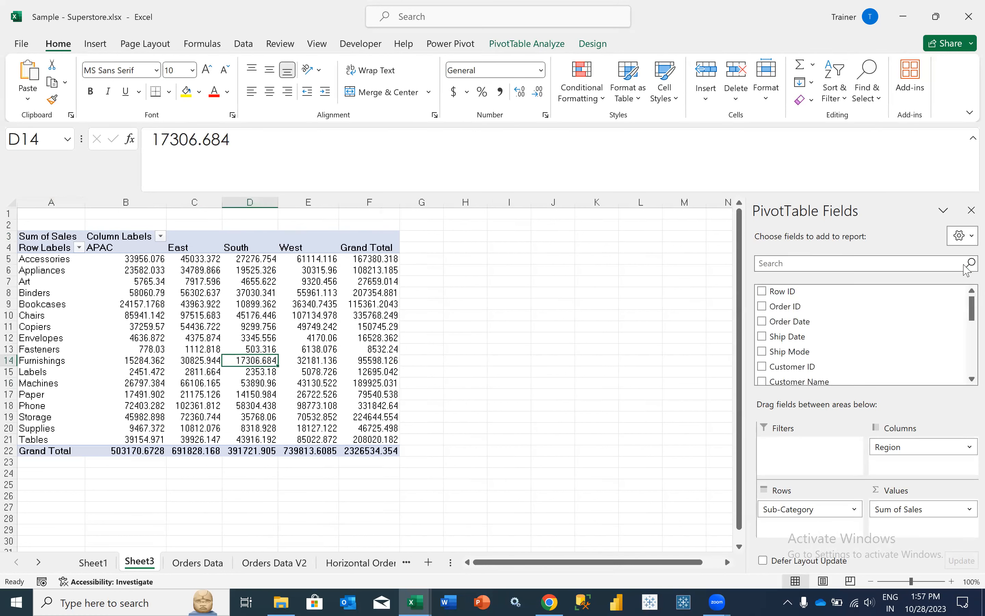
left_click(893, 261)
- Filter the PivotTable by Ship Mode = First Class, cutting the Grand Total to 351750.7369
type("ship")
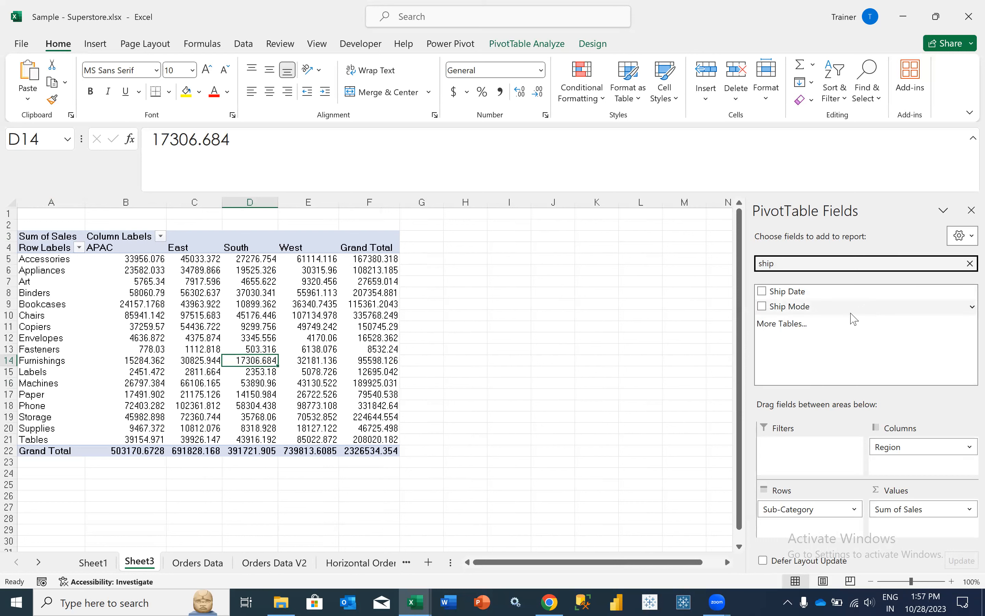
mouse_move(219, 315)
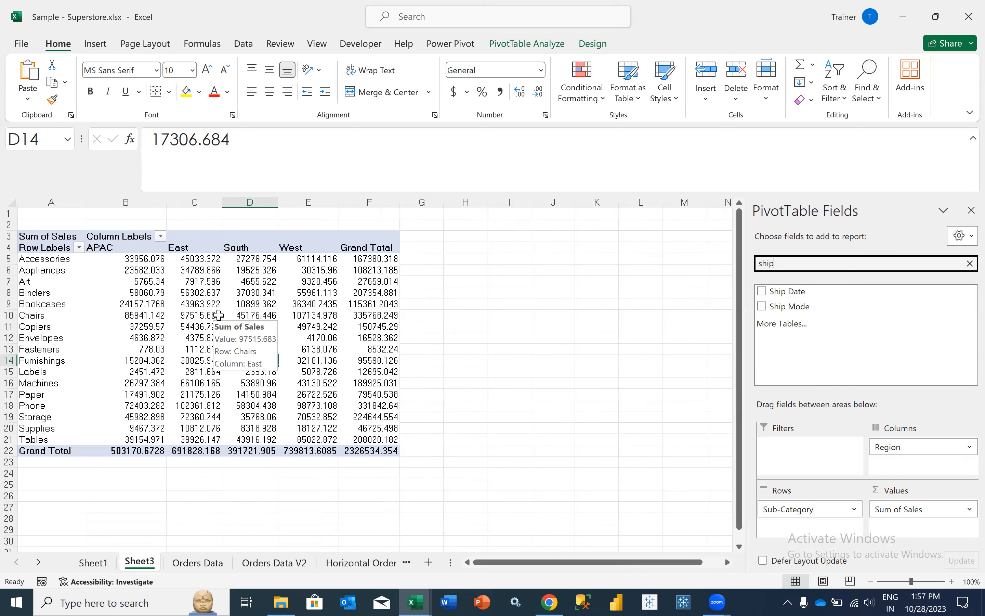
left_click_drag(780, 306, 799, 472)
left_click(161, 214)
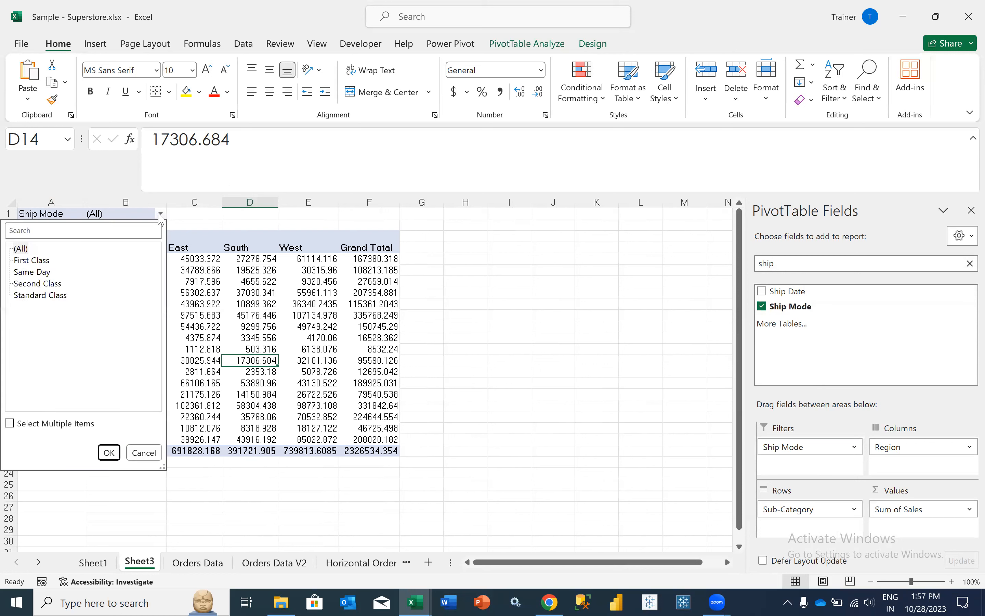
left_click(29, 261)
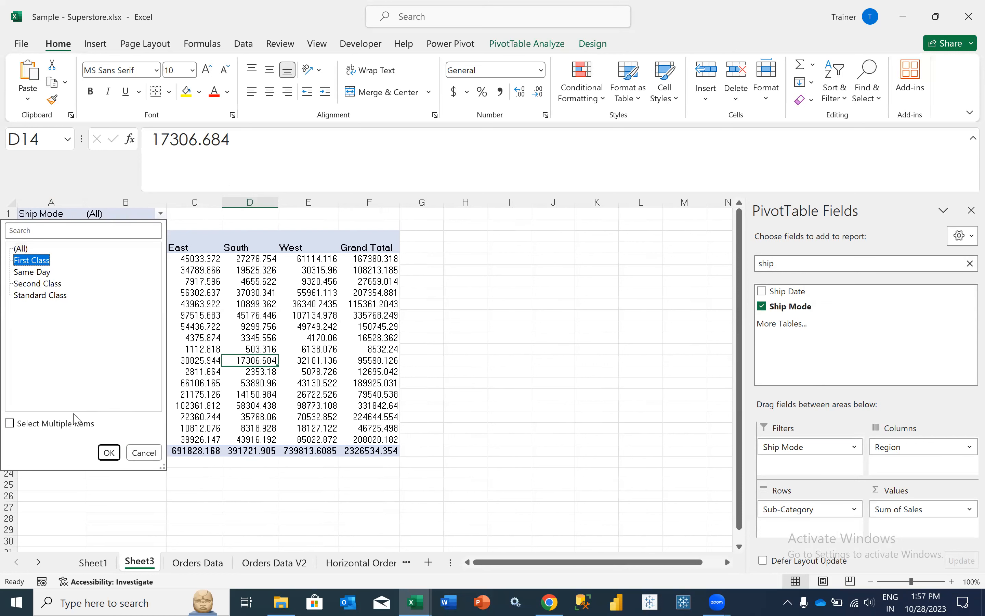
left_click(109, 452)
left_click(188, 324)
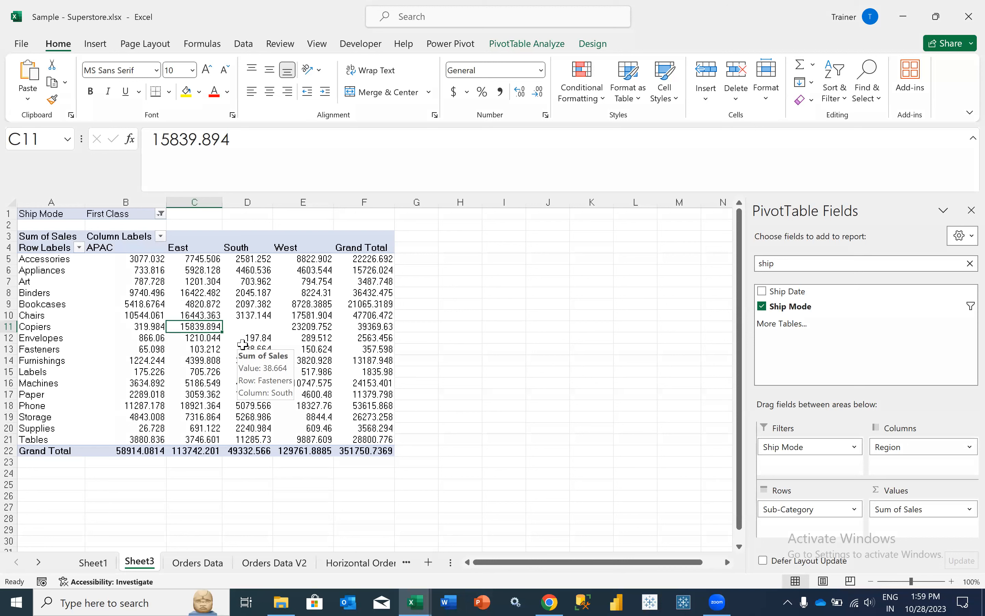
- Round the sales values in B5:F21 to whole numbers with Decrease Decimal
left_click(356, 457)
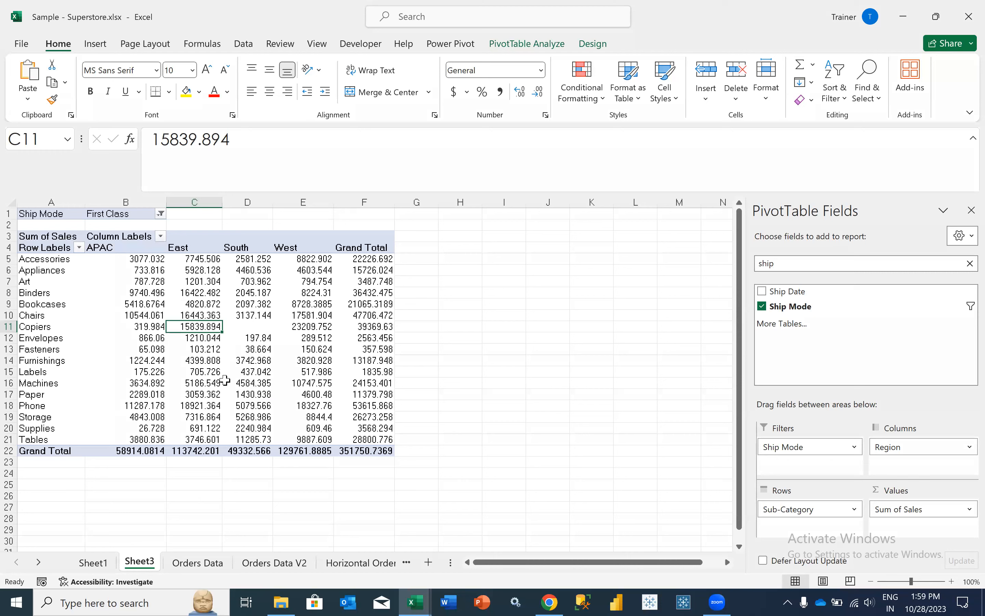
left_click_drag(124, 282, 150, 258)
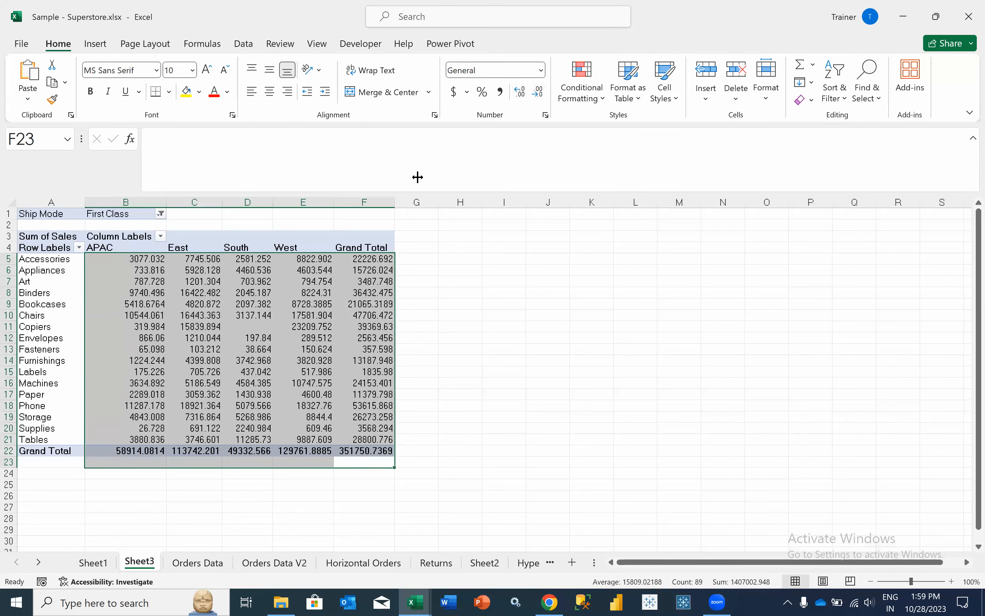
left_click(314, 270)
left_click(381, 263)
left_click_drag(381, 265, 135, 440)
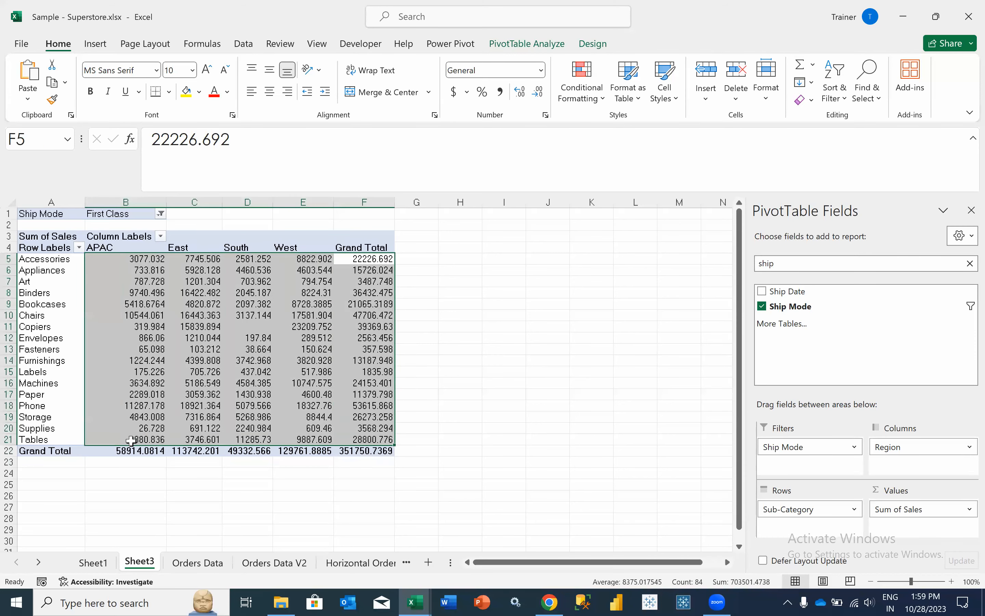
left_click(537, 93)
left_click(536, 94)
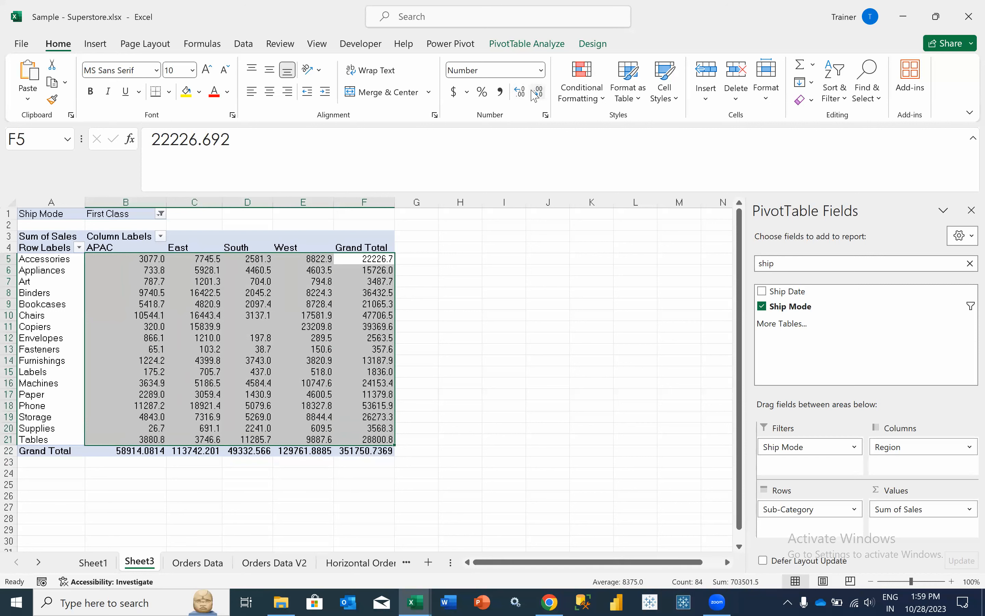
left_click(536, 96)
left_click(303, 290)
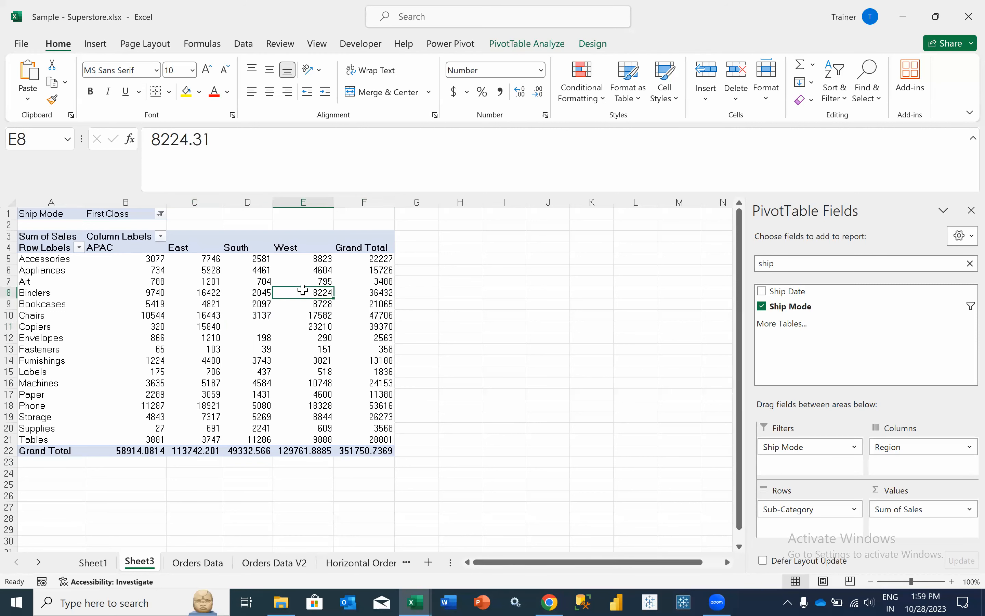
- Round the Grand Total row B22:F22 to whole numbers, showing 351751
left_click_drag(131, 449, 362, 447)
left_click(536, 95)
left_click(538, 96)
left_click(538, 96)
left_click(132, 327)
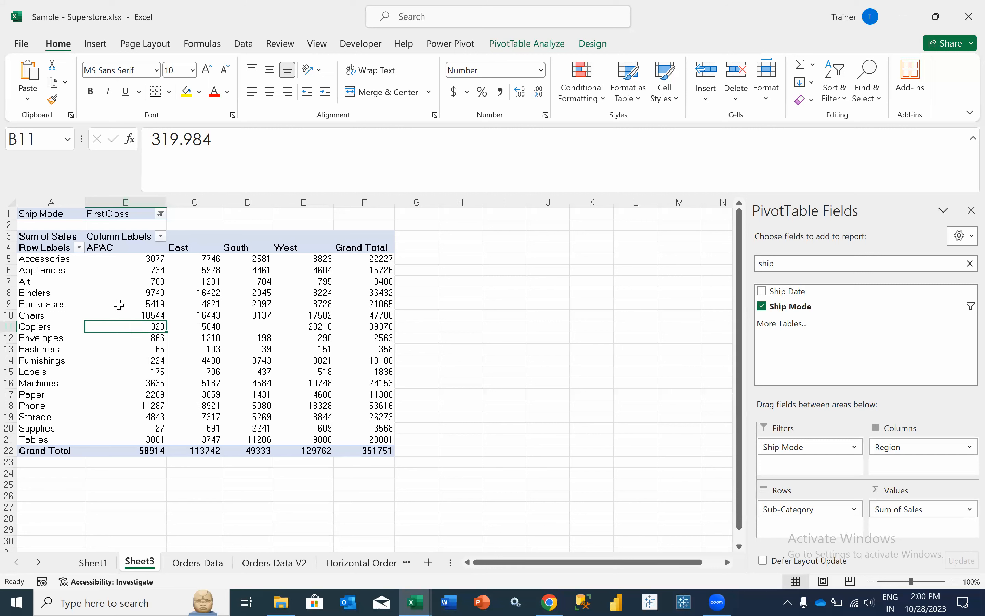
left_click(105, 264)
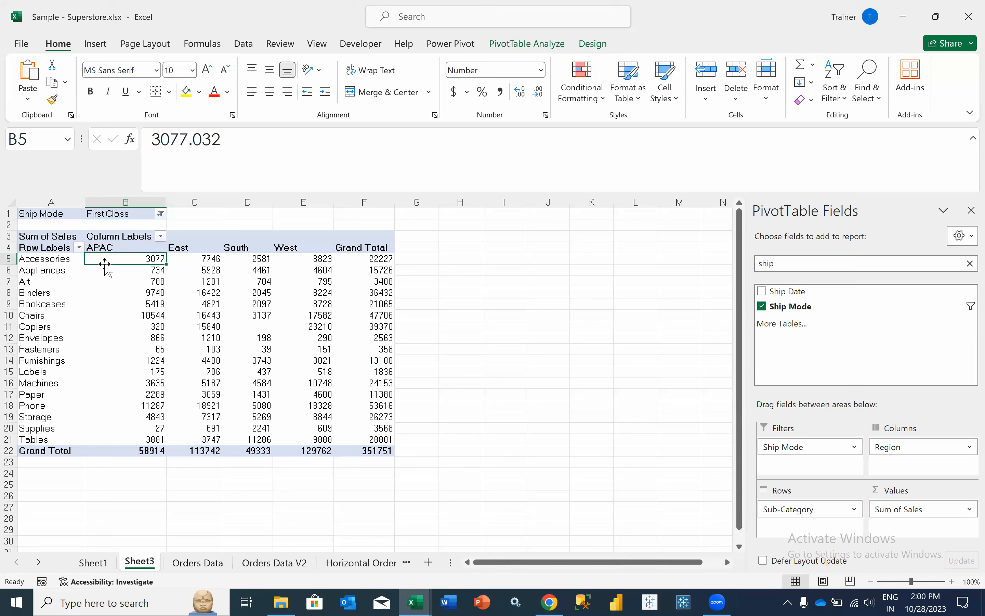
- Show the PivotTable Design options and clear the 'ship' field search so all fields list
left_click(595, 46)
left_click(541, 46)
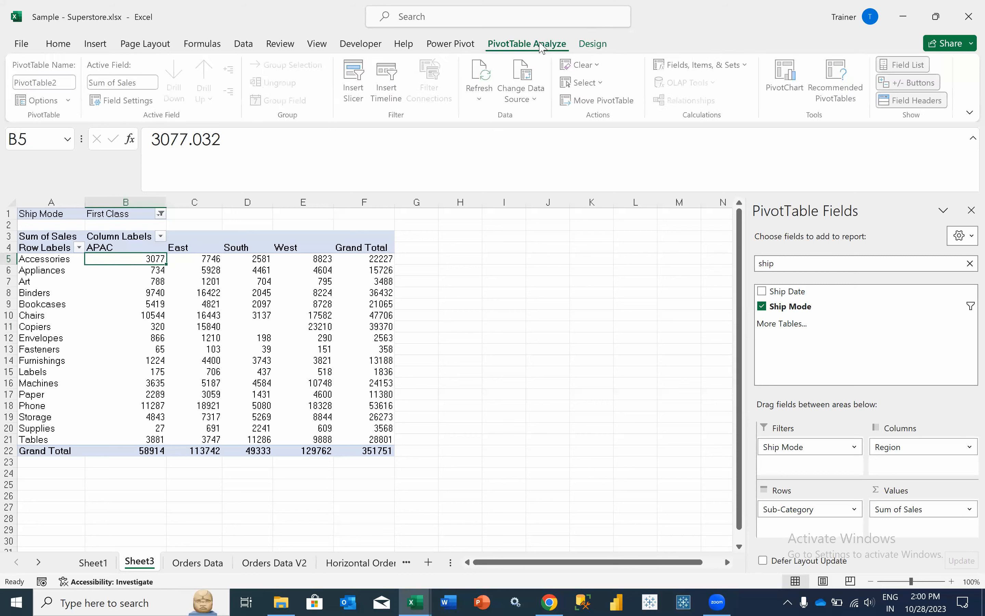
left_click(592, 47)
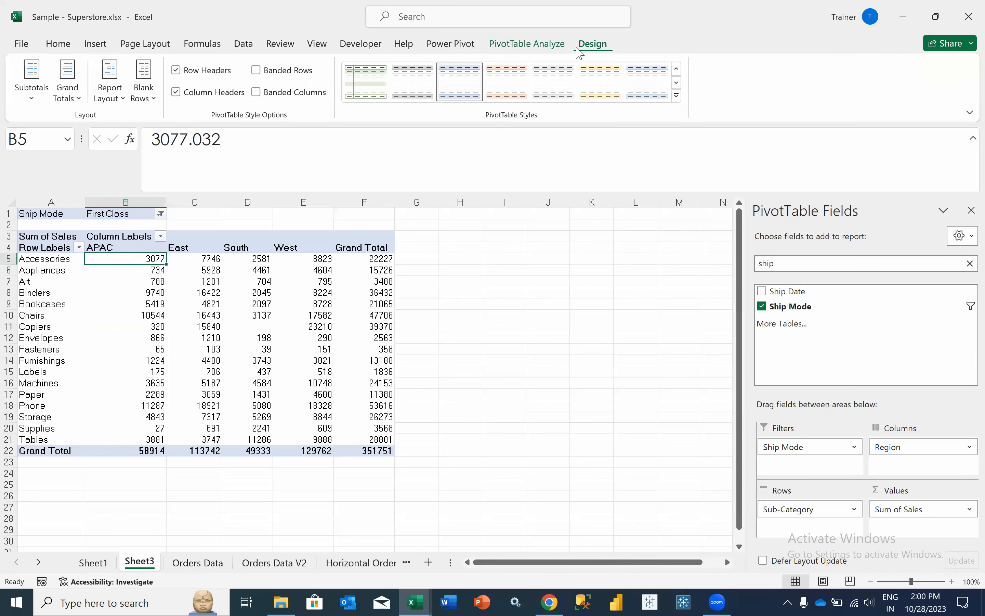
left_click(212, 380)
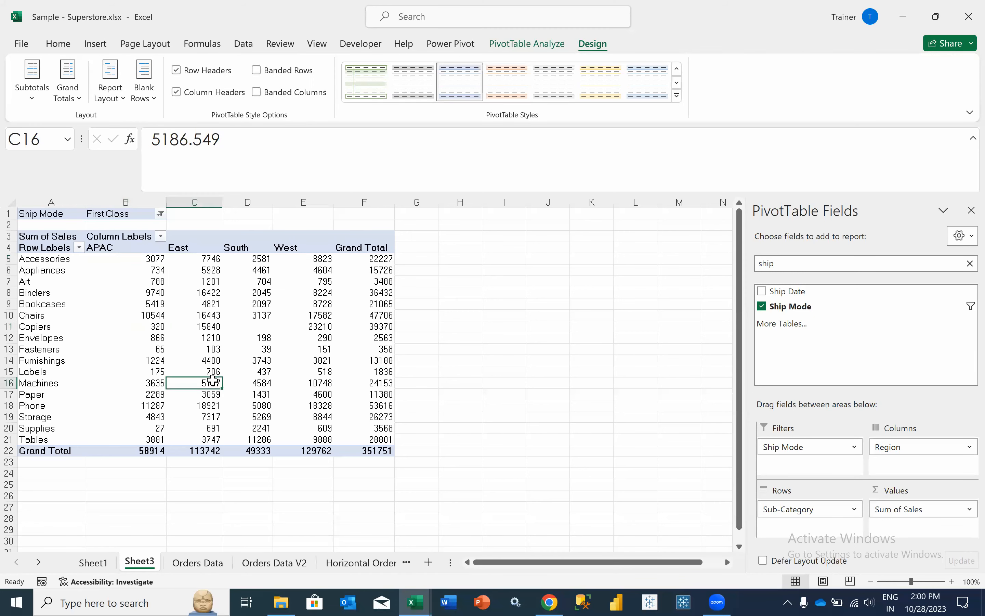
left_click(969, 264)
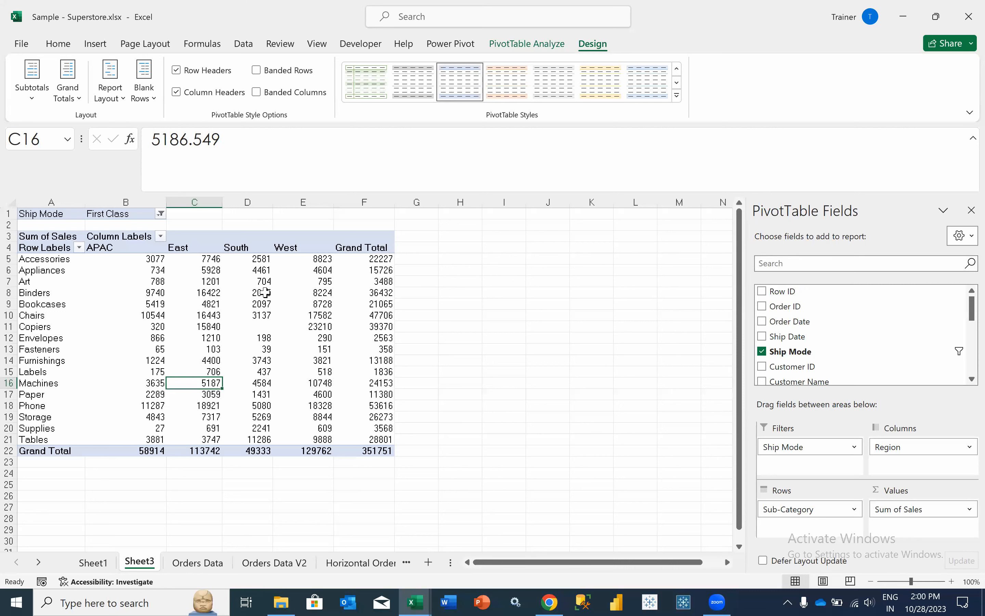
mouse_move(170, 315)
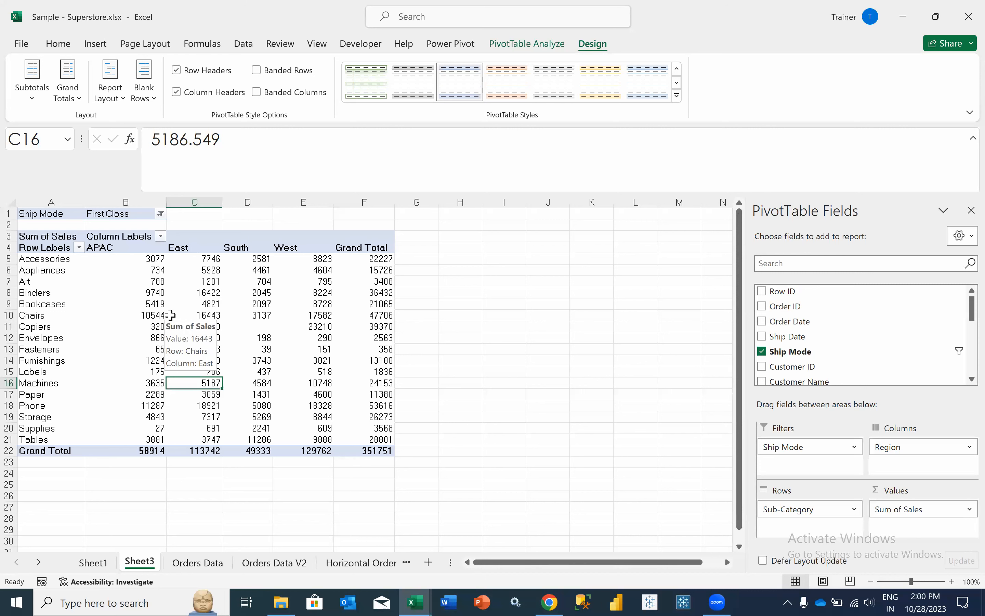
left_click_drag(784, 509, 845, 361)
left_click(787, 263)
type("state")
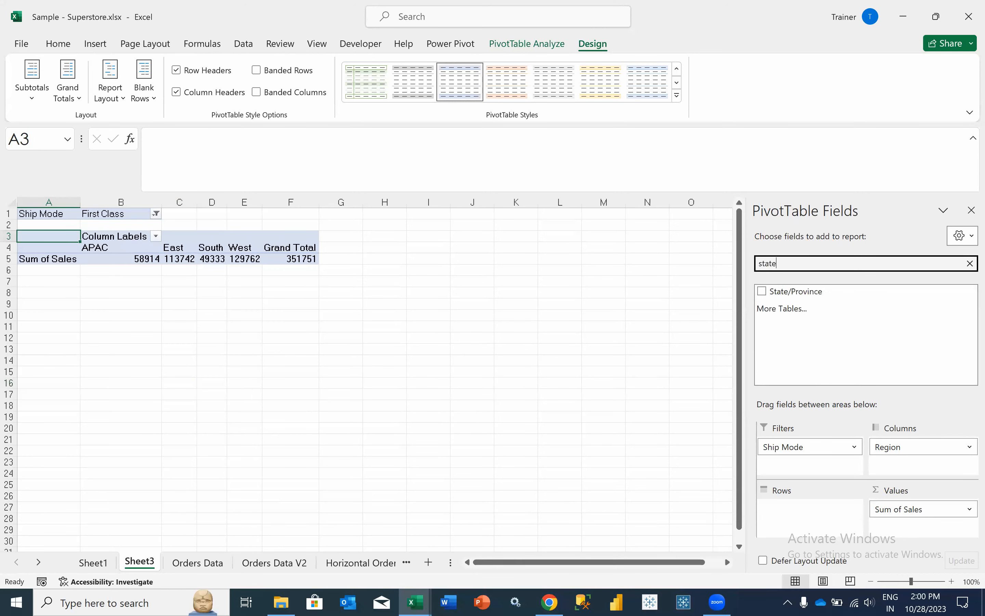
left_click_drag(781, 290, 801, 513)
left_click(807, 263)
double_click(807, 263)
type("city")
left_click_drag(800, 291, 805, 526)
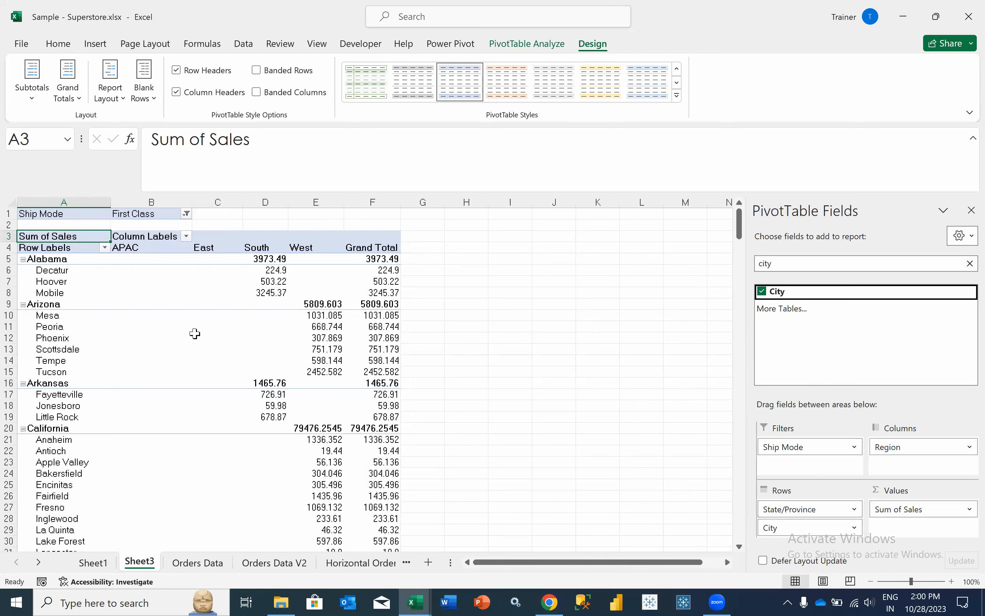
left_click(181, 317)
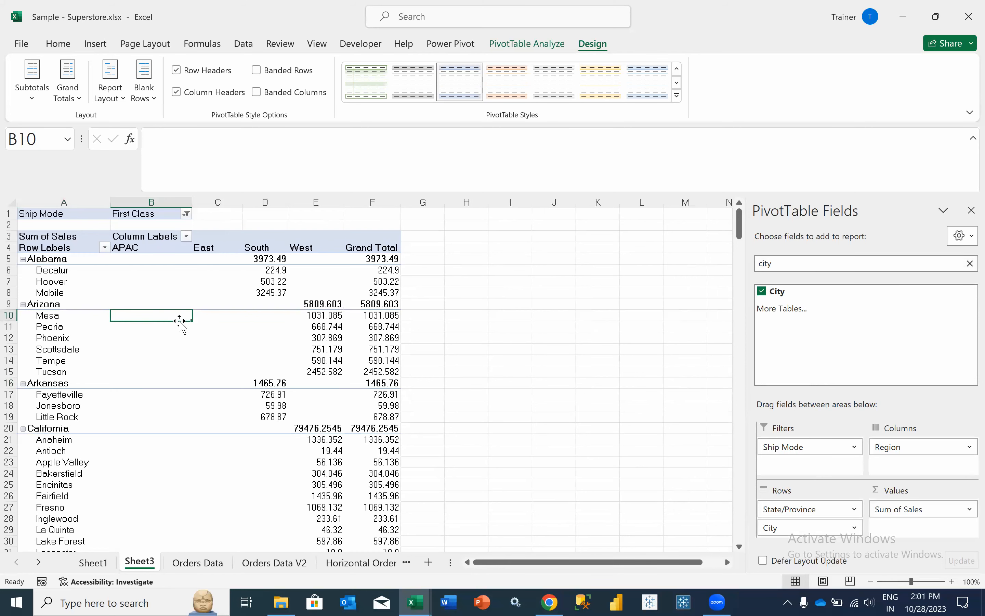
scroll(179, 322, "down", 20)
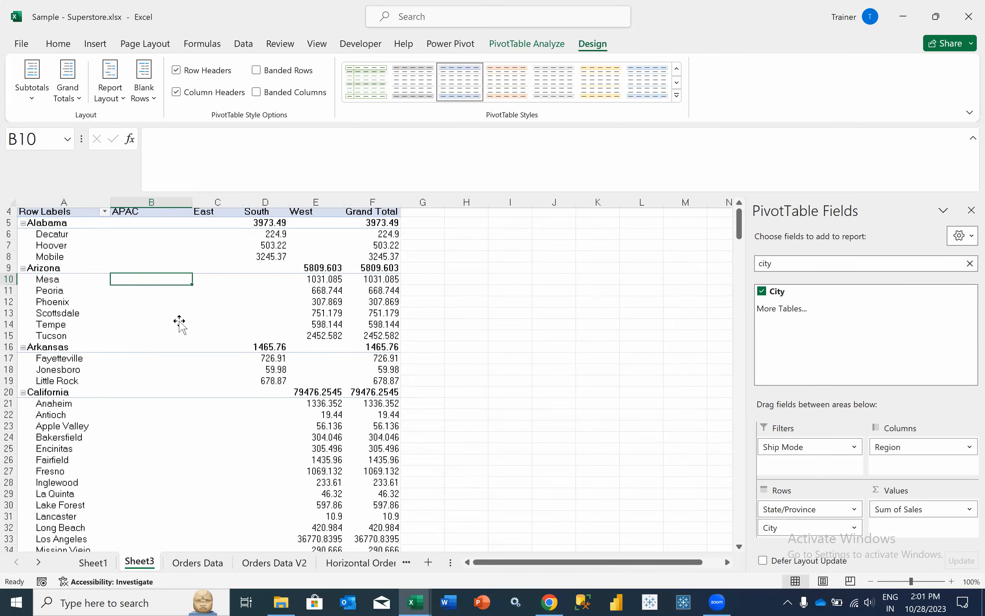
scroll(180, 322, "down", 20)
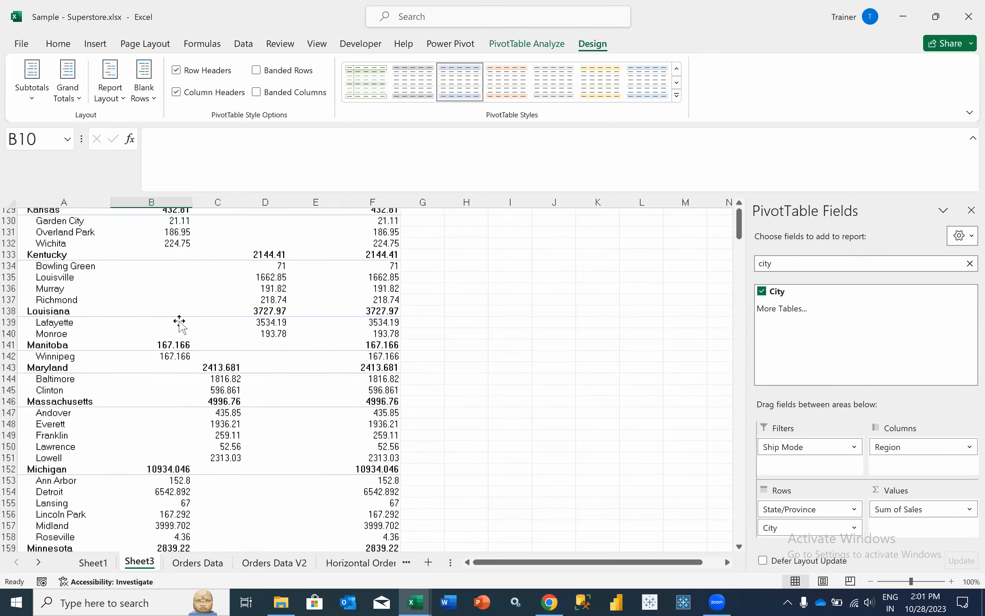
scroll(180, 322, "up", 20)
scroll(179, 321, "up", 18)
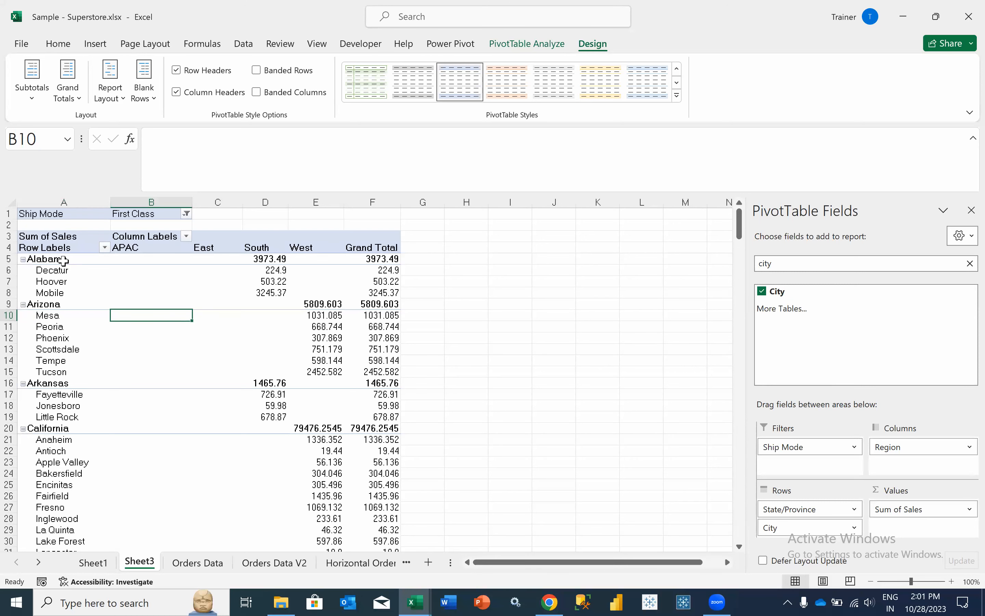
- Collapse the entire state field so every state shows as one row without cities
right_click(62, 259)
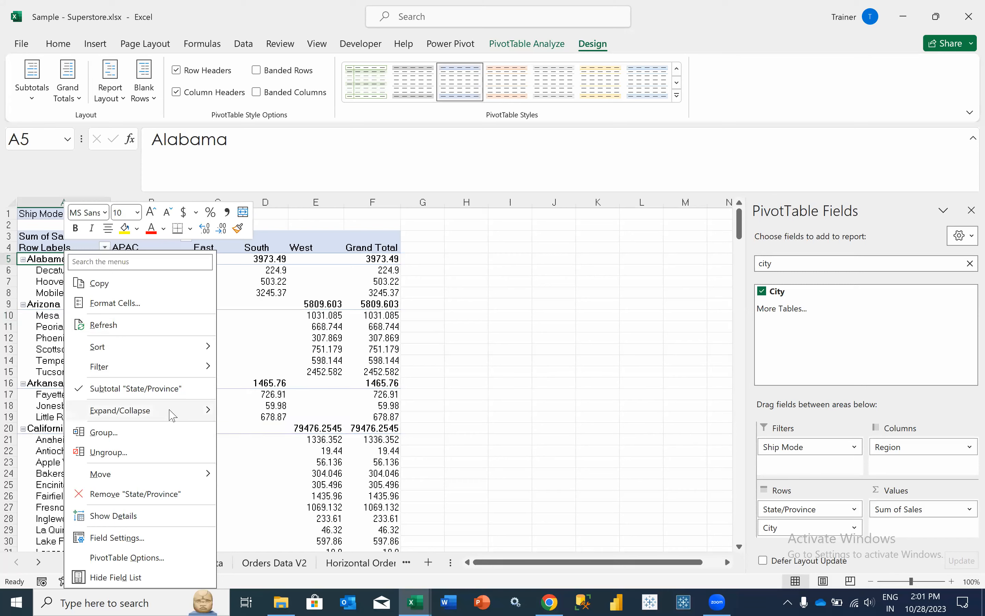
mouse_move(154, 410)
left_click(285, 473)
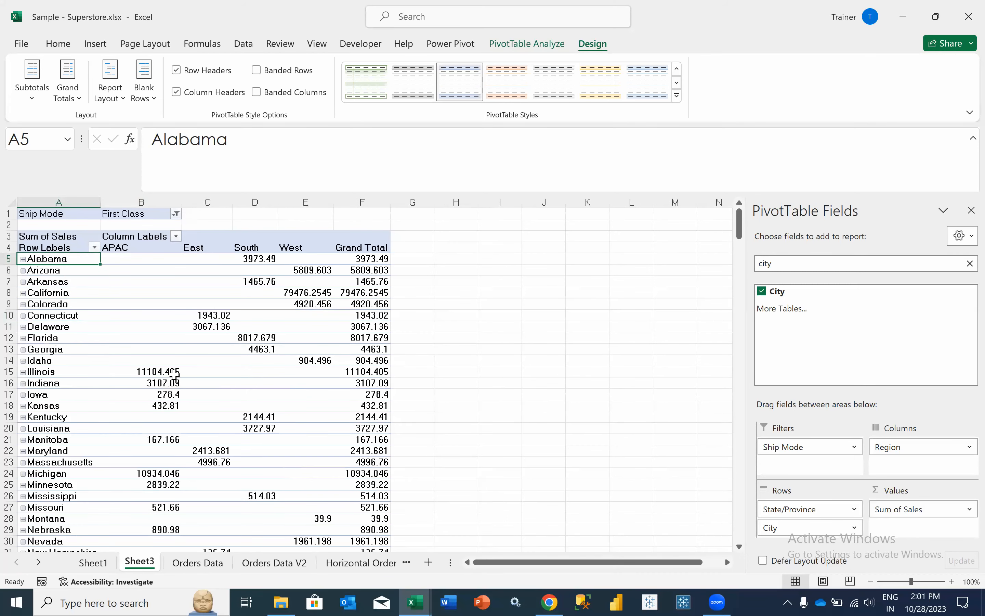
scroll(174, 373, "down", 7)
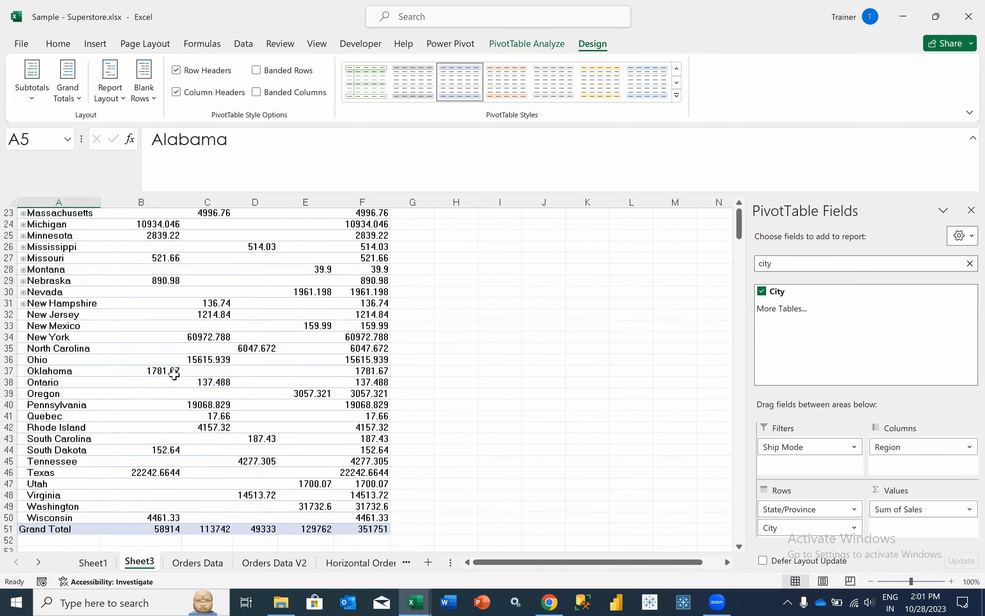
scroll(174, 374, "up", 2)
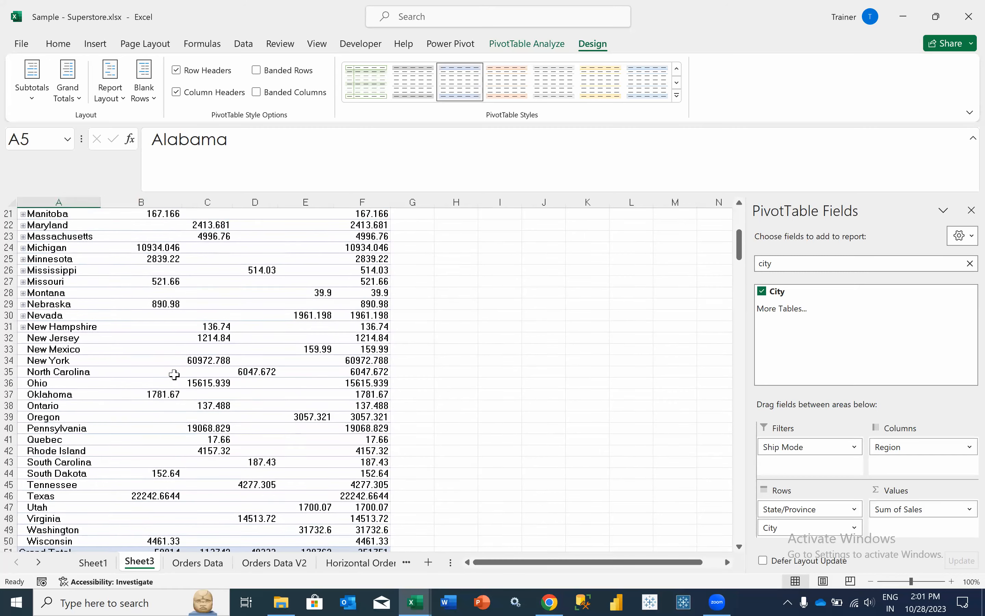
scroll(174, 374, "up", 6)
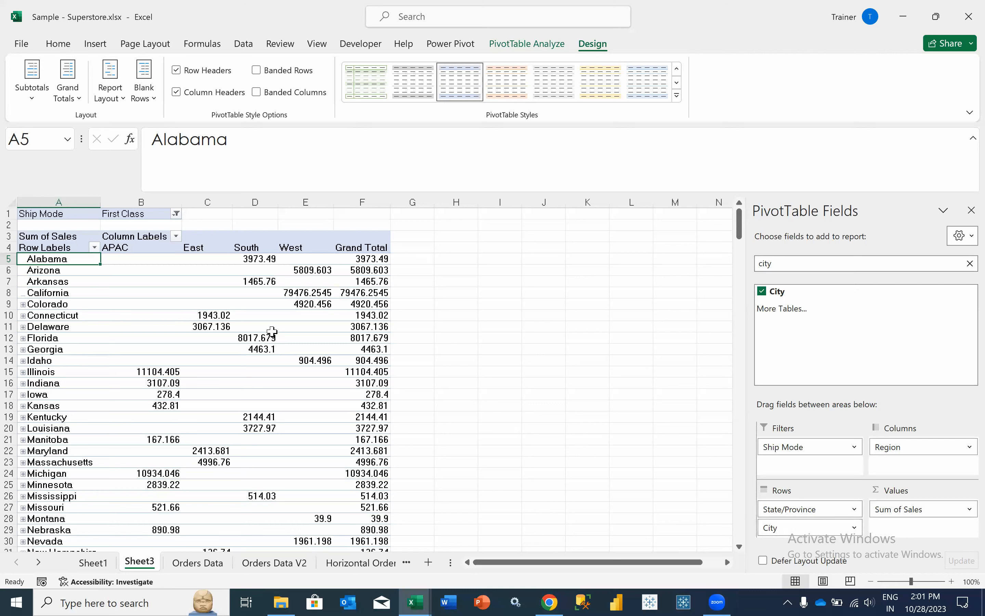
left_click(272, 329)
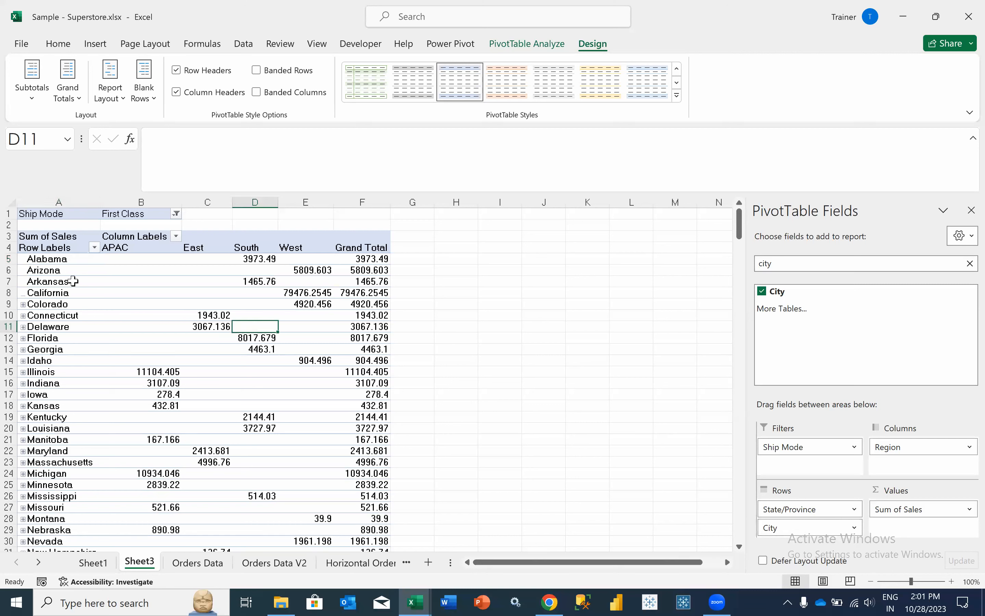
- Expand Colorado to reveal its ten cities, then collapse it again
left_click(73, 281)
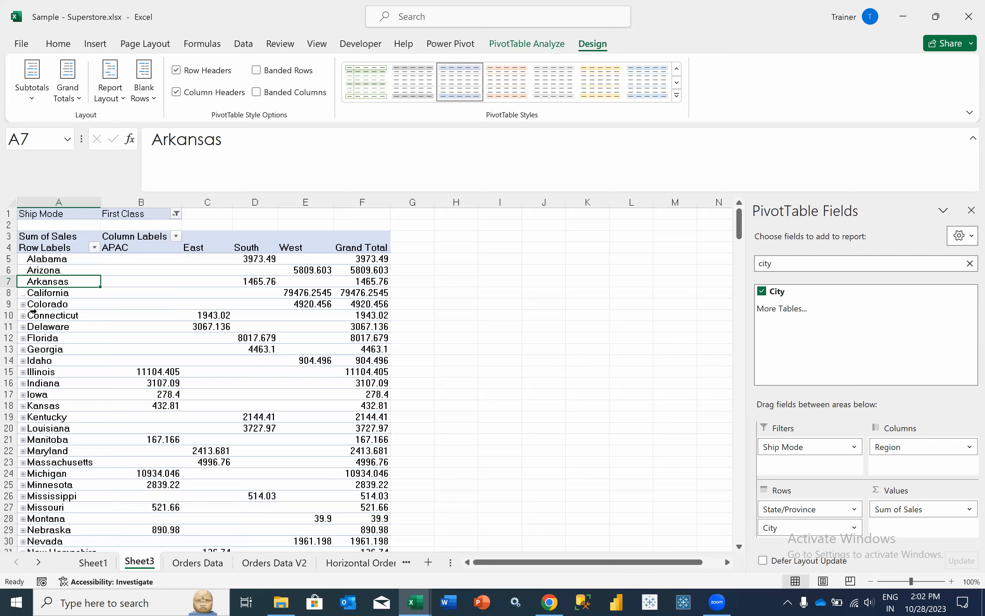
left_click(45, 303)
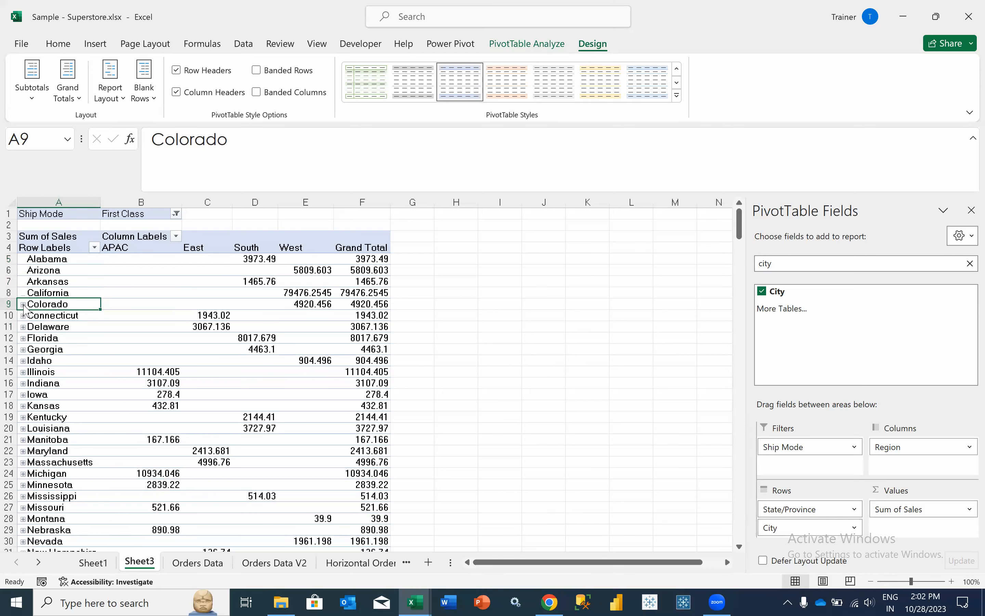
left_click(23, 304)
left_click_drag(63, 316, 93, 416)
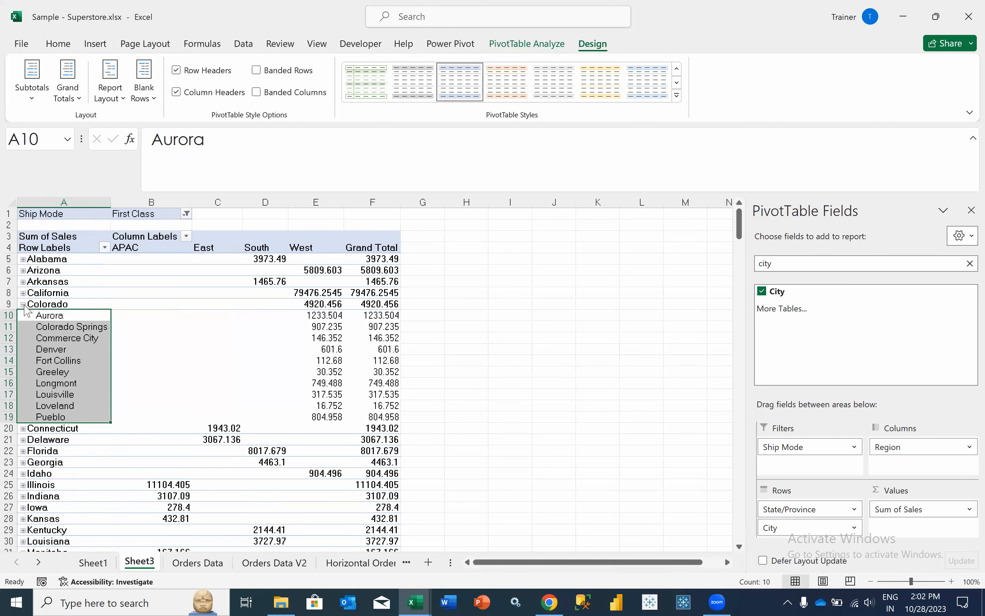
left_click(23, 304)
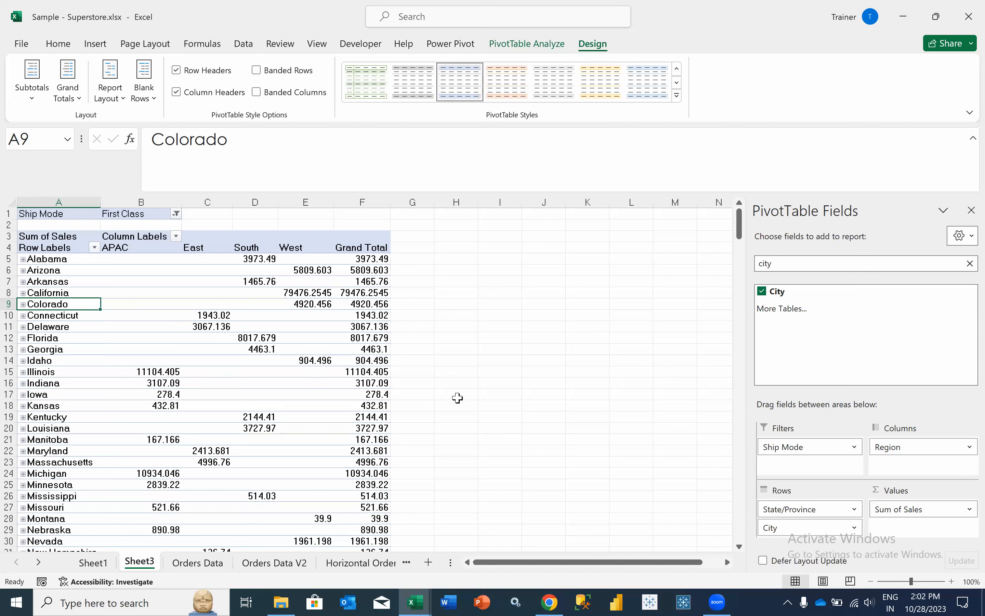
- Clear the field search and add Segment under Region in Columns for Consumer, Corporate and Home Office
left_click(971, 264)
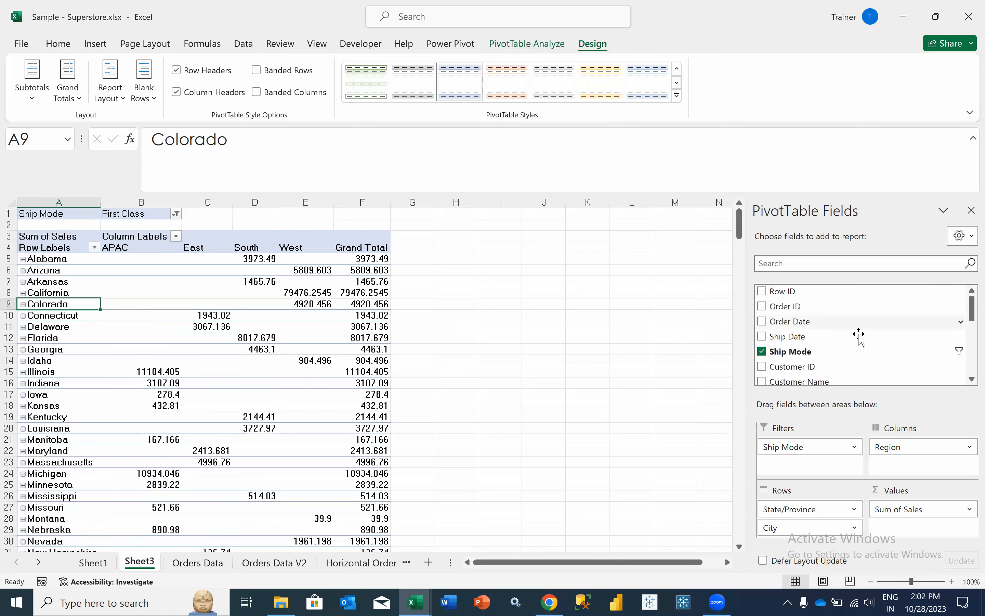
scroll(851, 353, "down", 3)
scroll(851, 353, "down", 3)
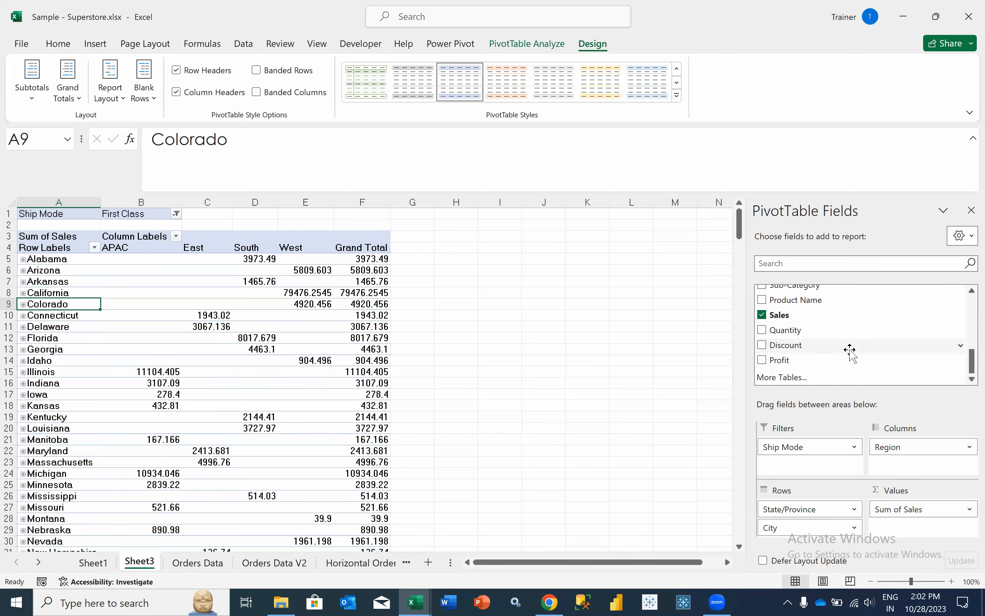
scroll(850, 353, "up", 3)
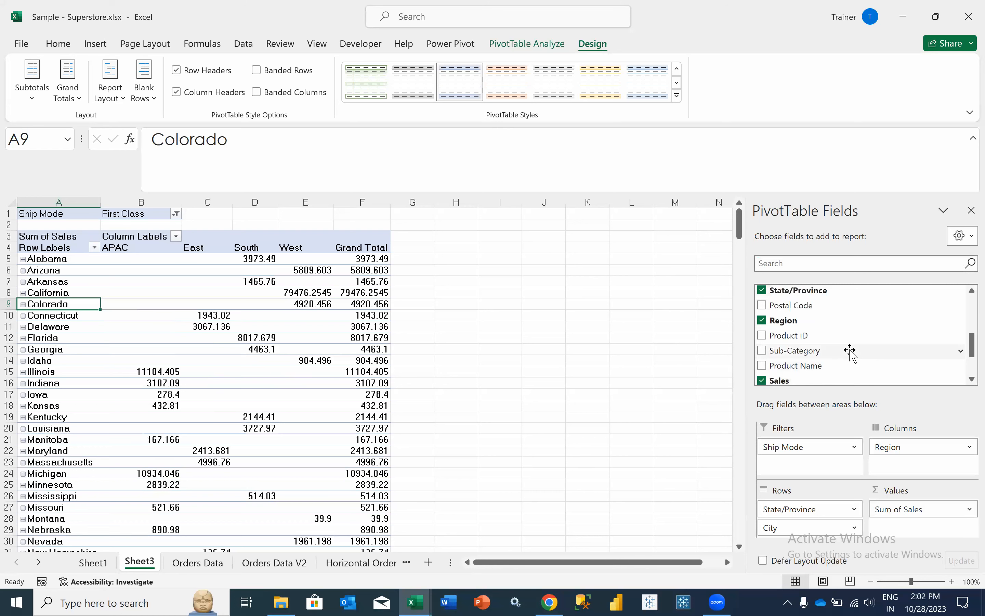
scroll(851, 352, "up", 2)
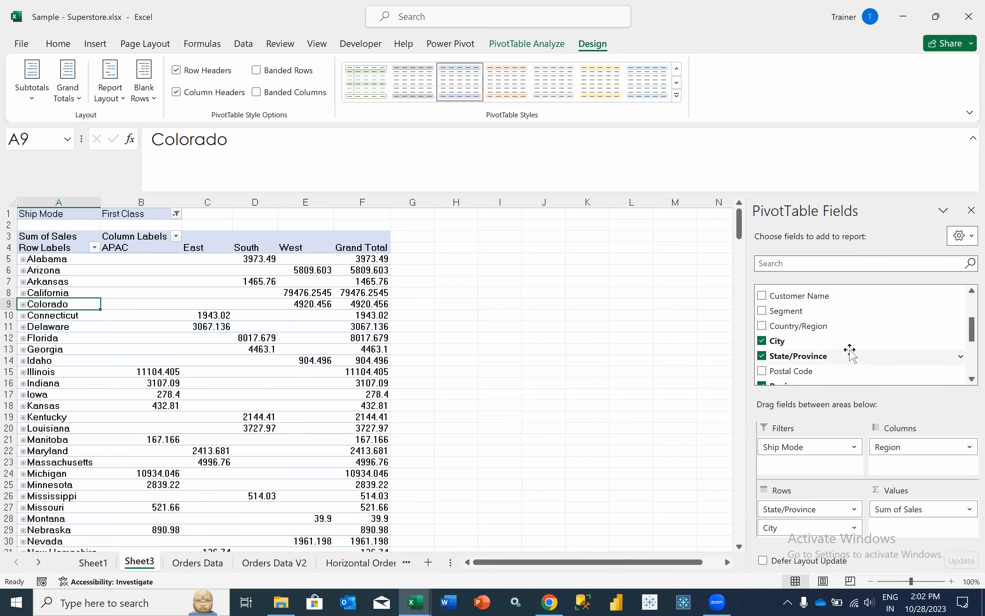
left_click_drag(812, 311, 901, 468)
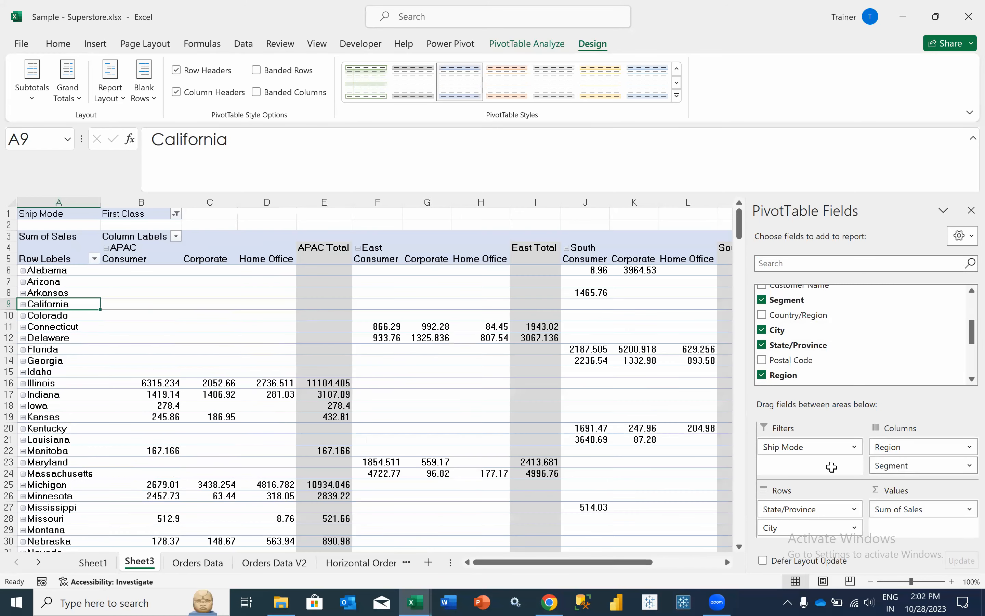
- Collapse the entire Region field so APAC, East, South and West each show one column
left_click(173, 249)
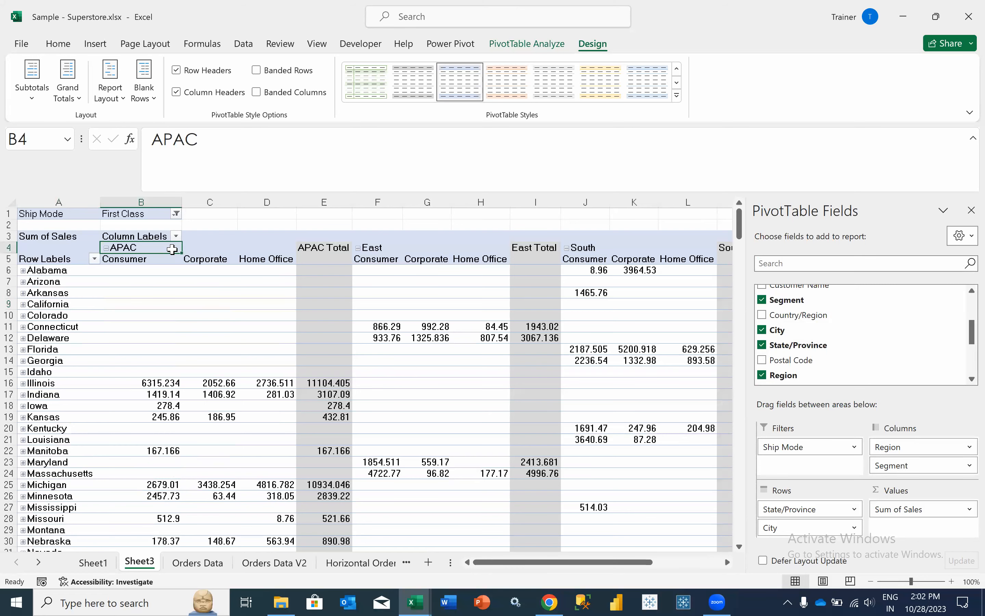
right_click(173, 249)
mouse_move(245, 410)
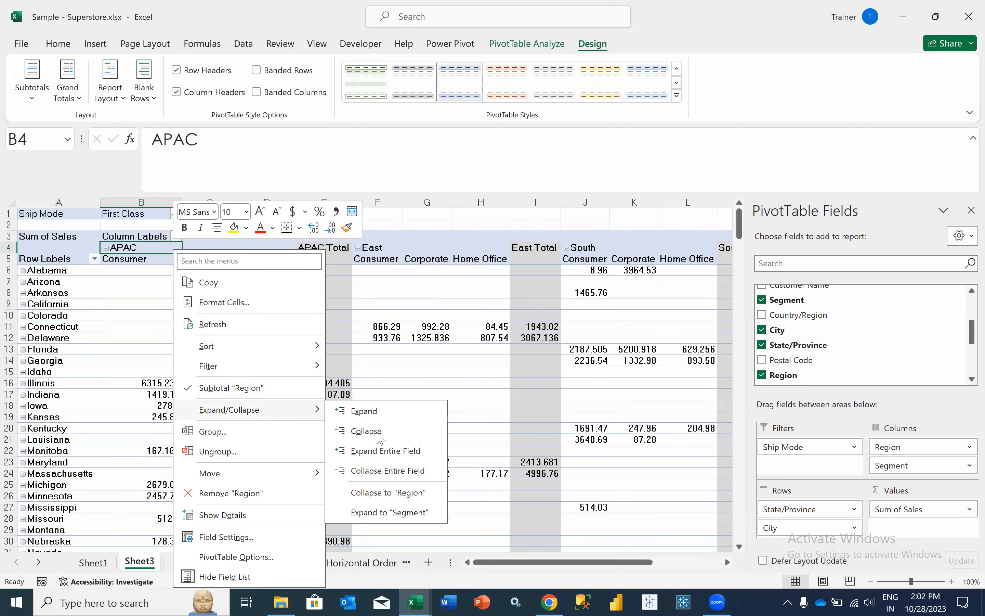
left_click(379, 470)
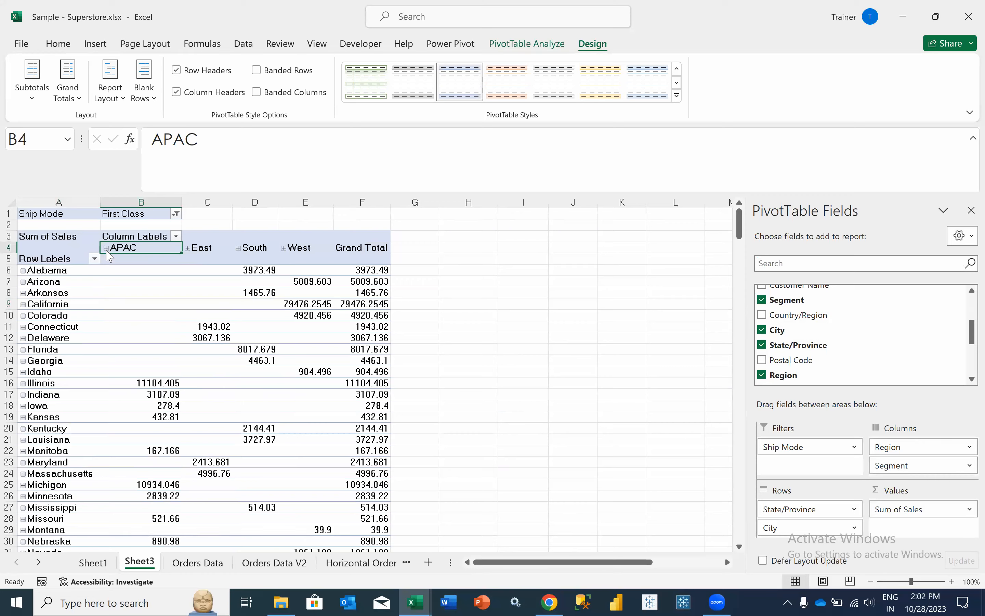
- Expand and re-collapse APAC, then check the Idaho, Connecticut and California values
left_click(107, 248)
left_click(106, 248)
left_click(153, 371)
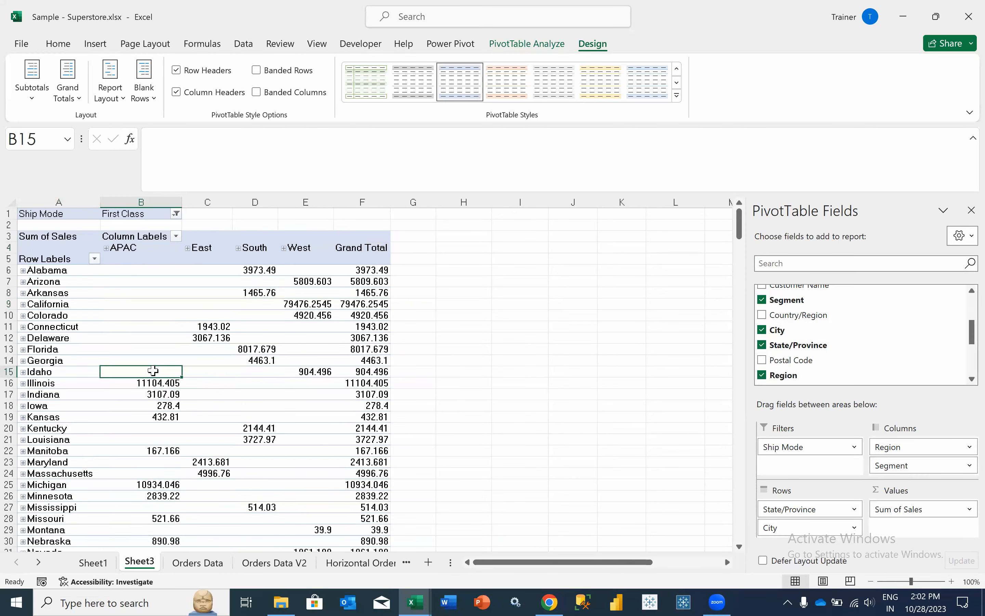
scroll(153, 370, "down", 3)
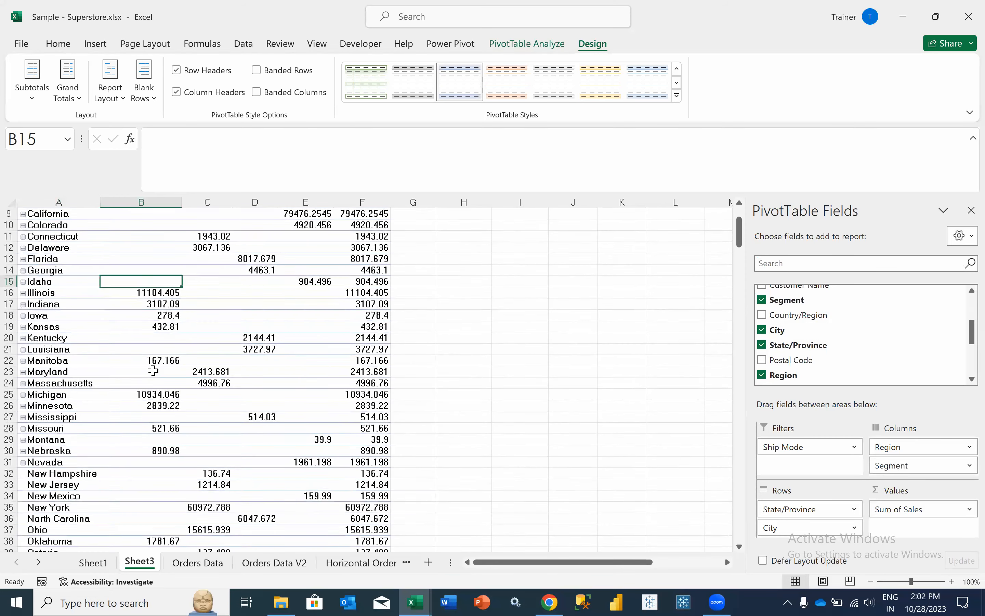
scroll(153, 370, "up", 3)
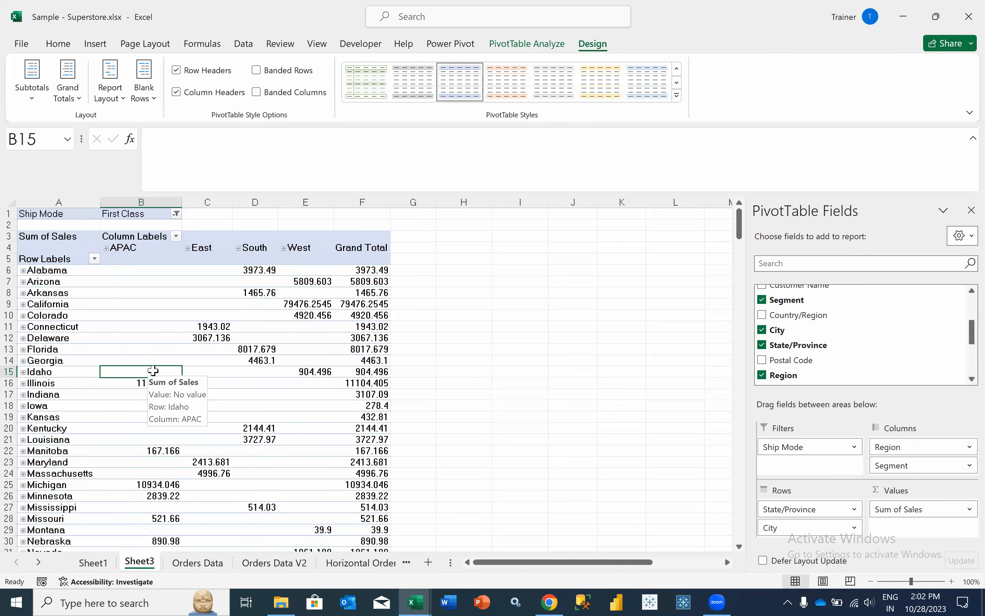
left_click(212, 325)
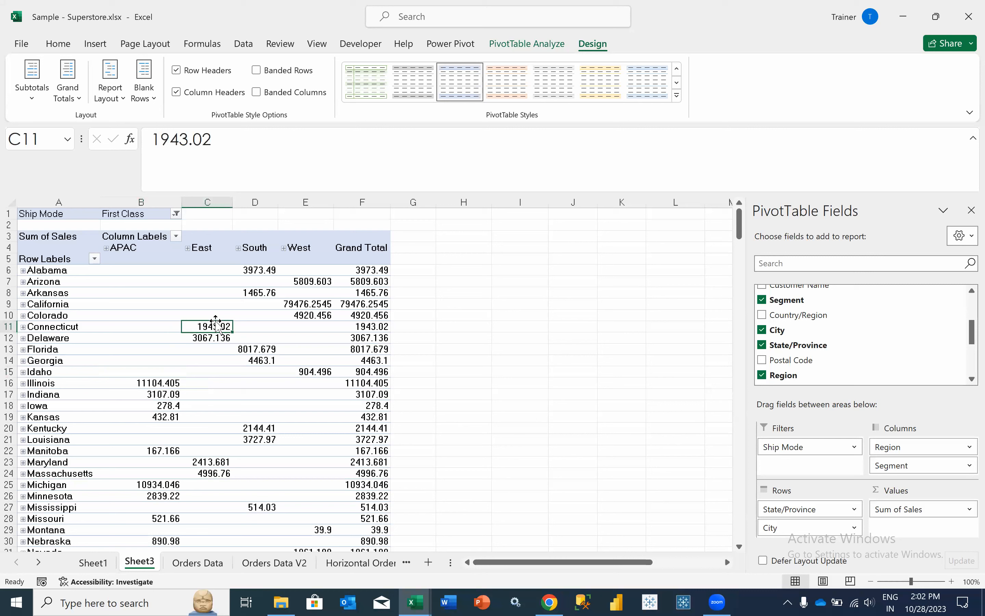
left_click(161, 301)
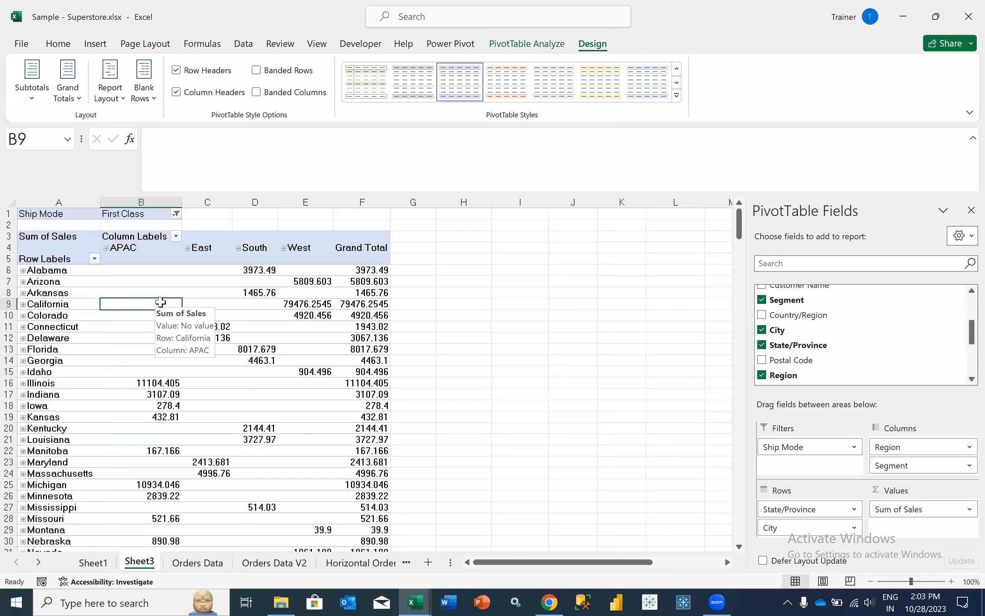
left_click(61, 290)
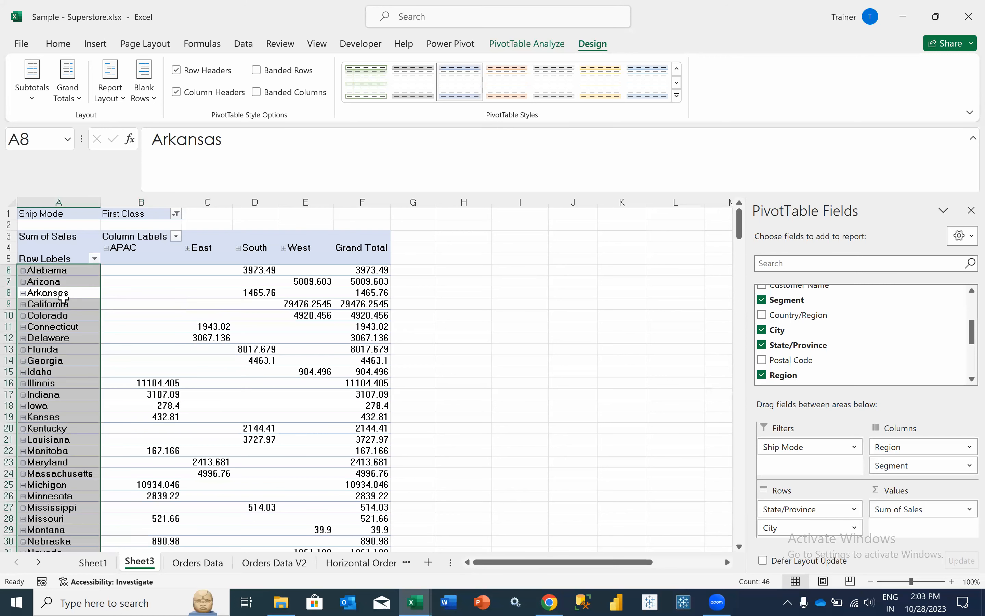
left_click(62, 293)
right_click(62, 292)
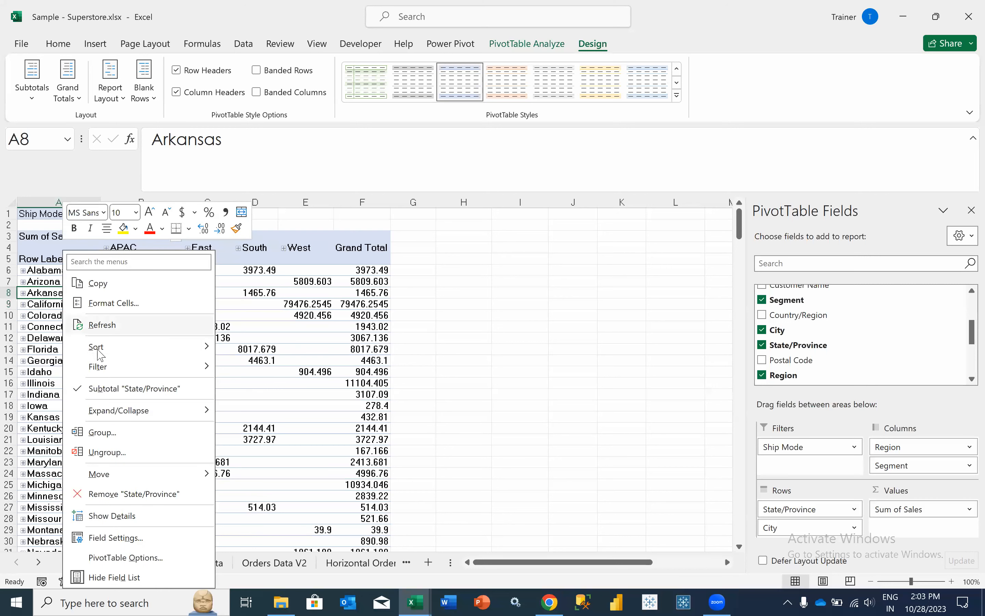
mouse_move(120, 411)
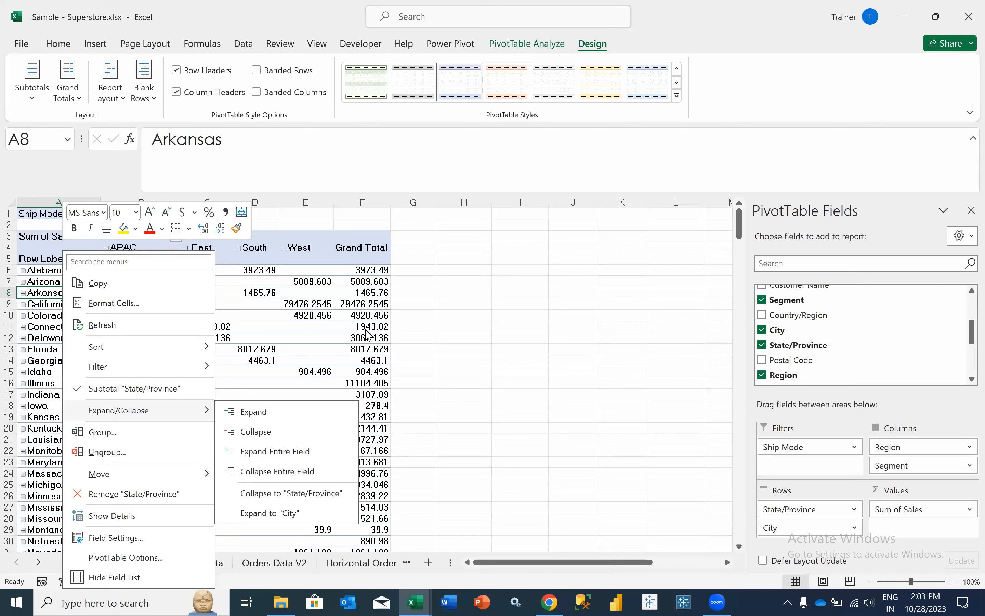
left_click(338, 310)
left_click(240, 320)
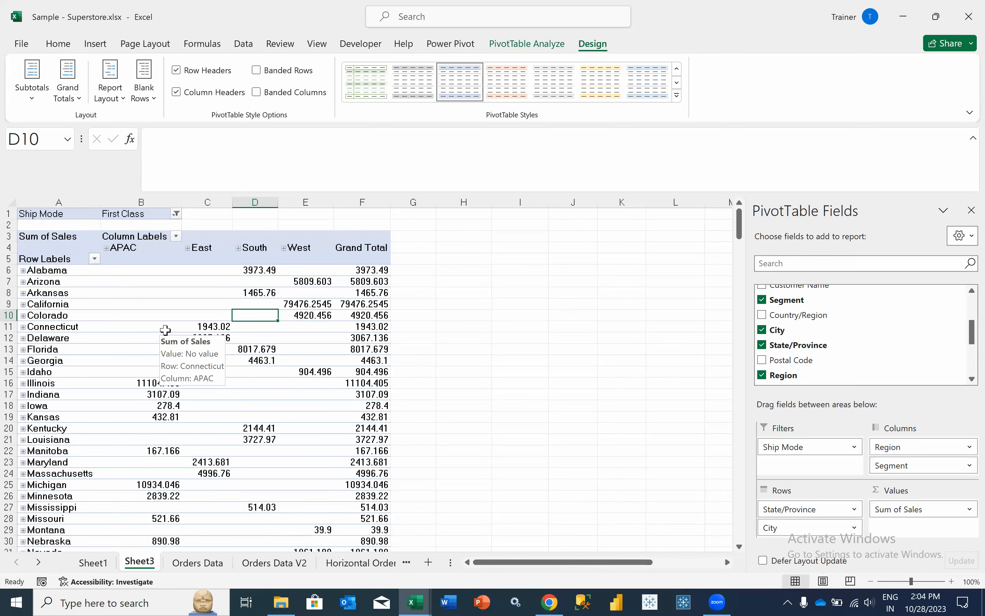
- Expand Alabama to show Decatur, Hoover and Mobile beneath its 3973.49 total
left_click(28, 269)
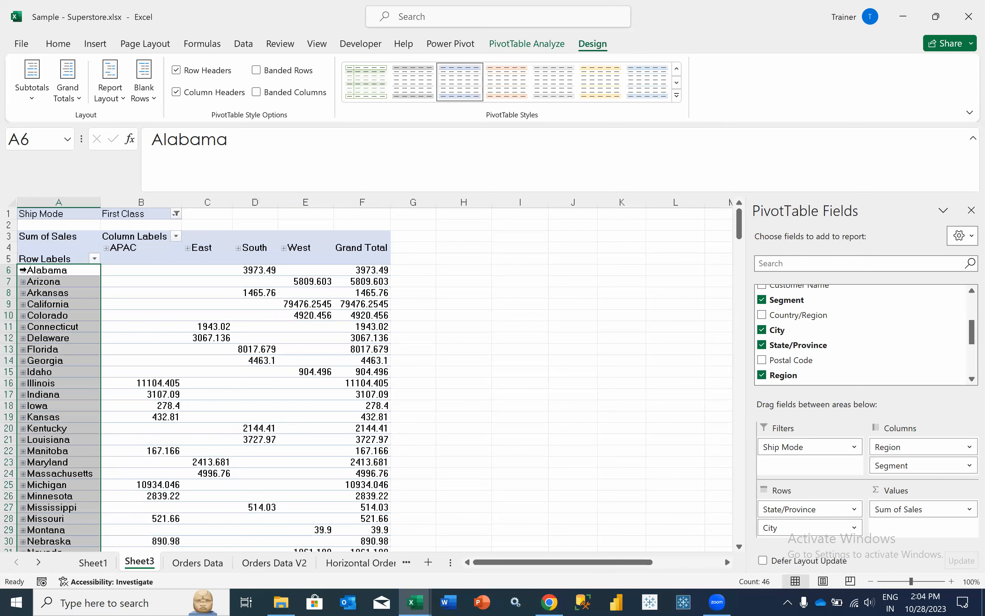
left_click(26, 270)
left_click(24, 271)
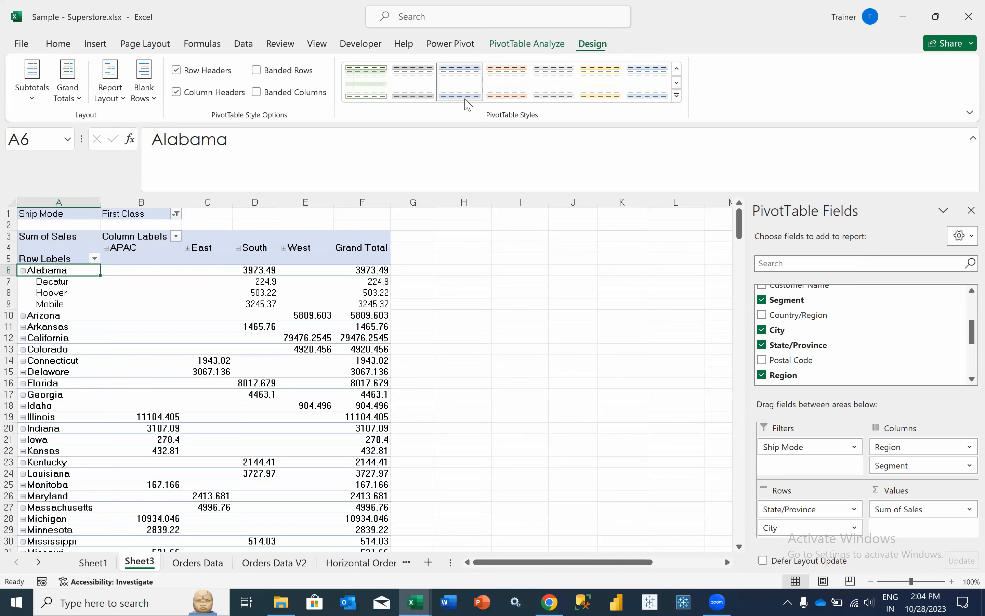
left_click(122, 99)
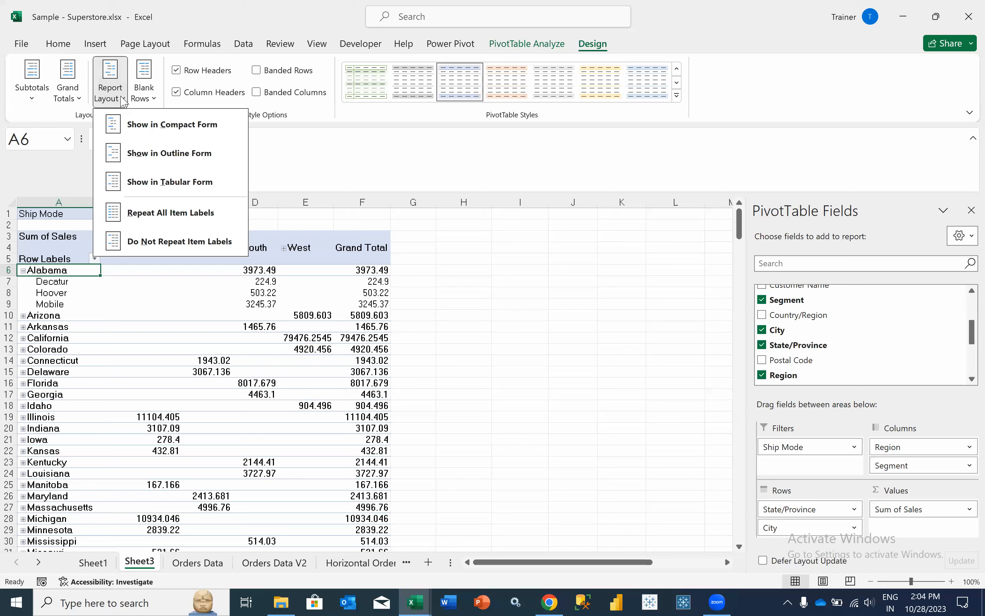
- Switch the PivotTable to tabular form and expand Arizona into its cities
left_click(150, 182)
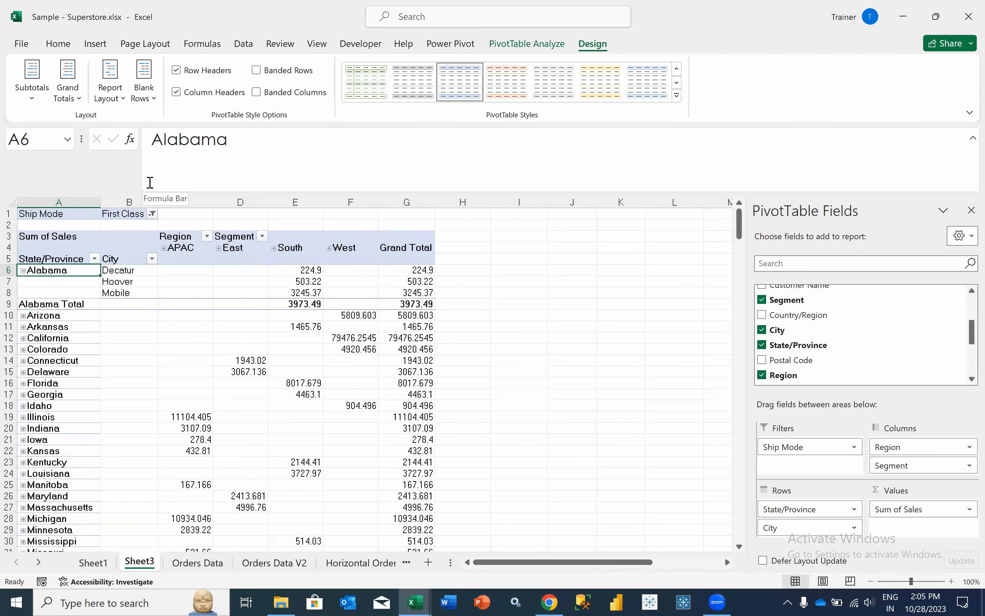
left_click_drag(127, 270, 130, 293)
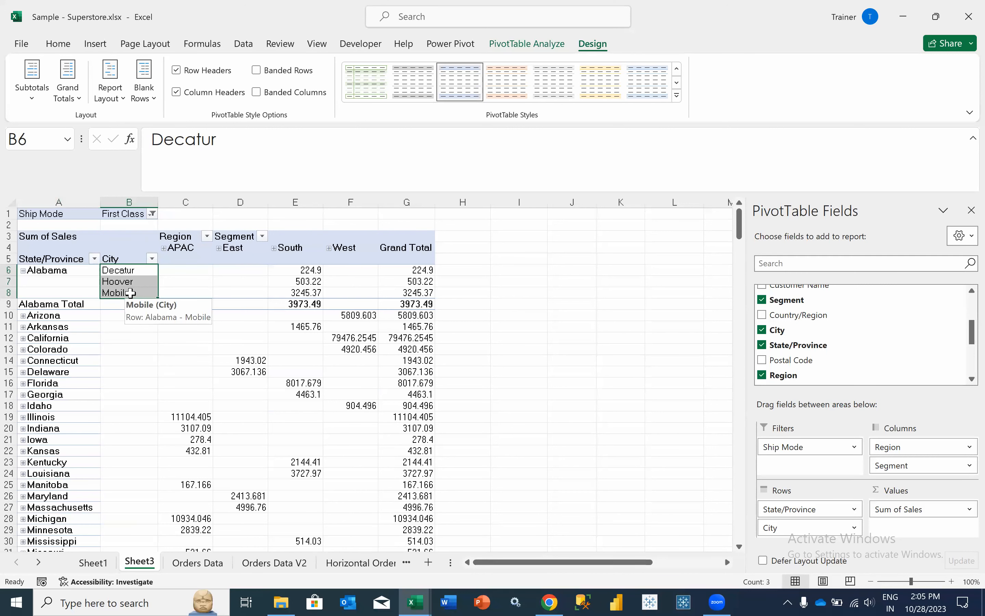
left_click(23, 315)
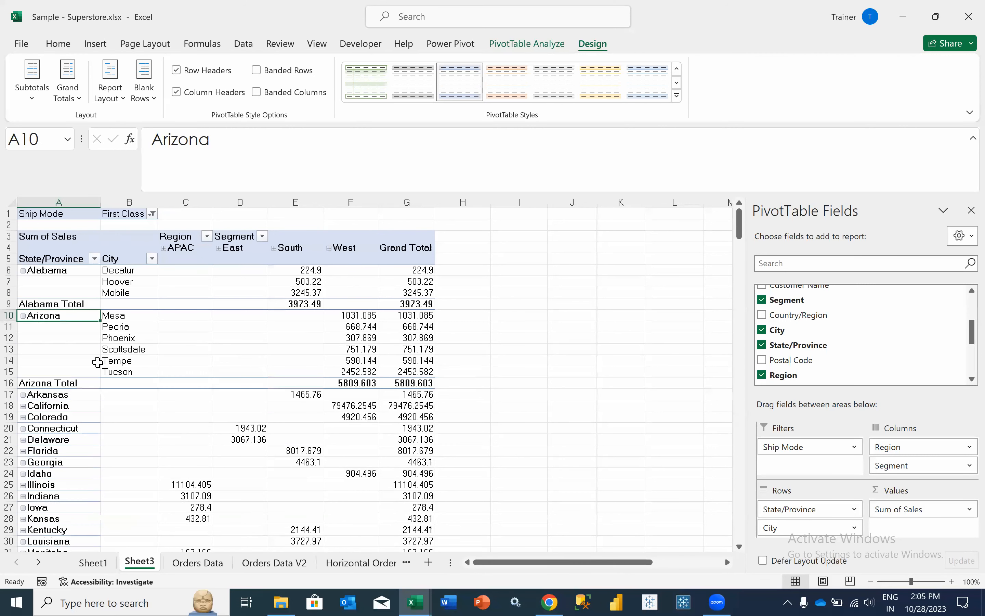
left_click(125, 97)
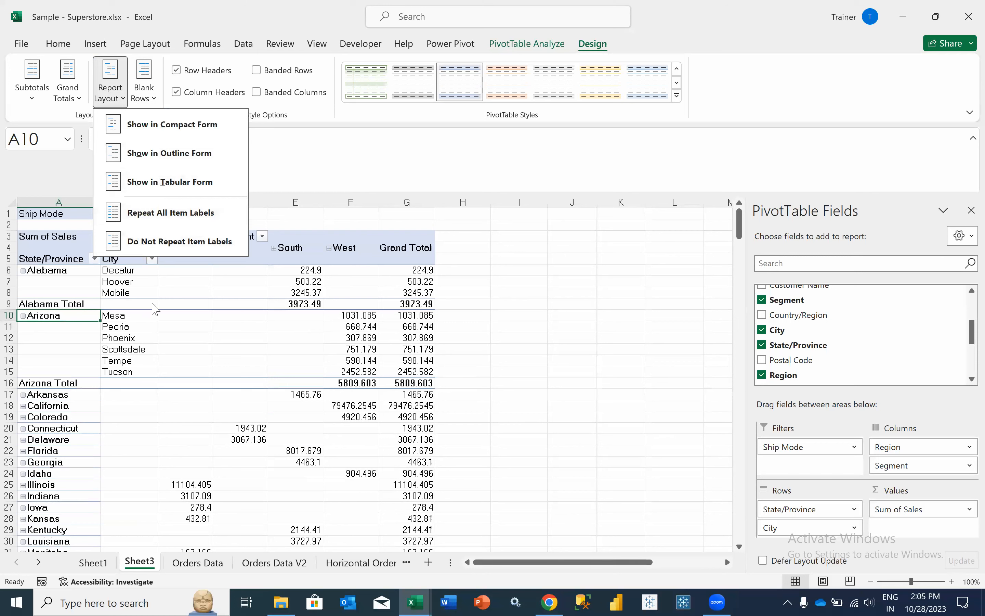
left_click(105, 337)
- Inspect the city cells such as Phoenix, Mesa and Hoover in the new City column
left_click(124, 338)
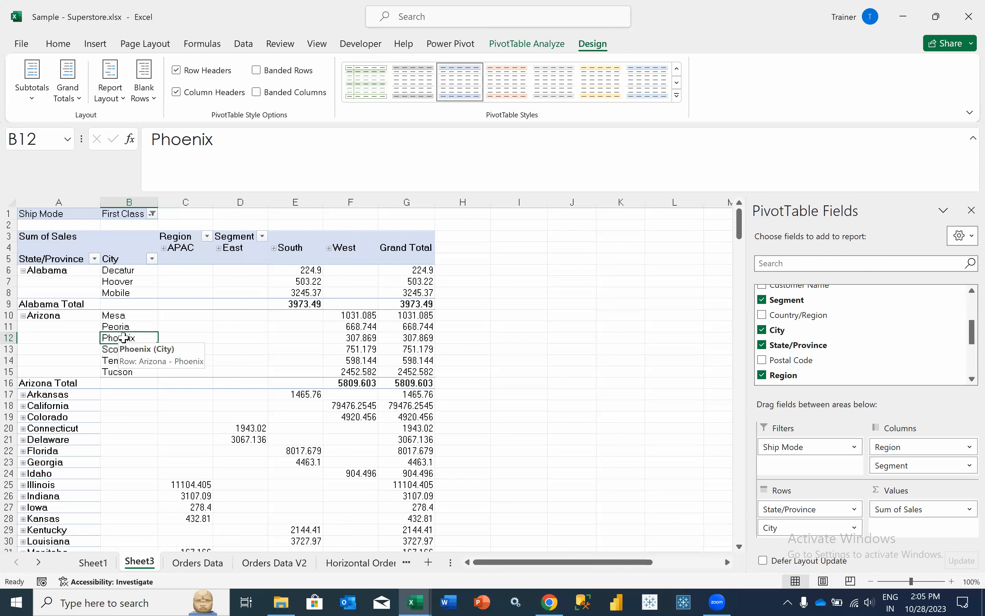
left_click(126, 317)
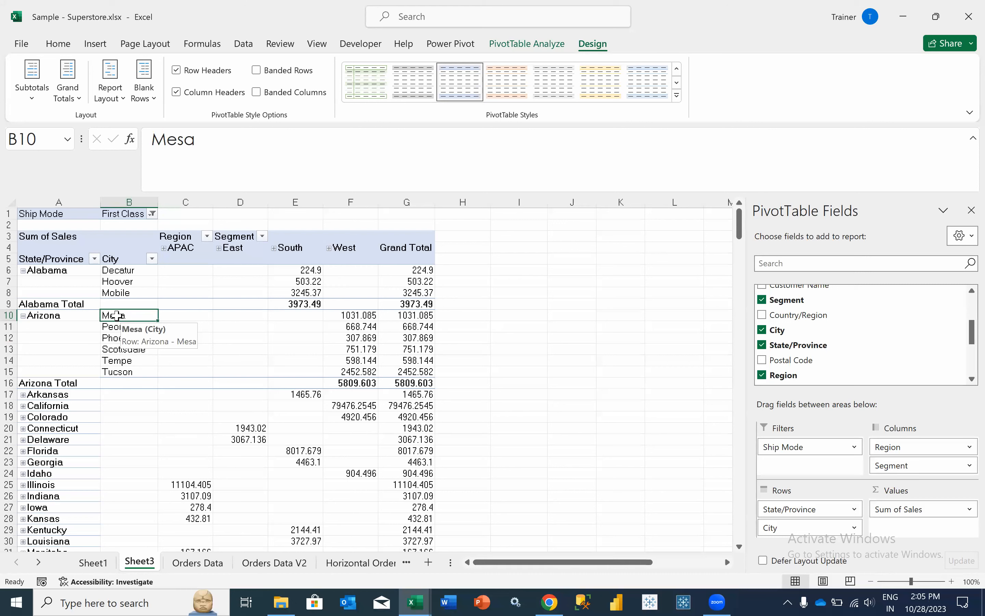
left_click(202, 369)
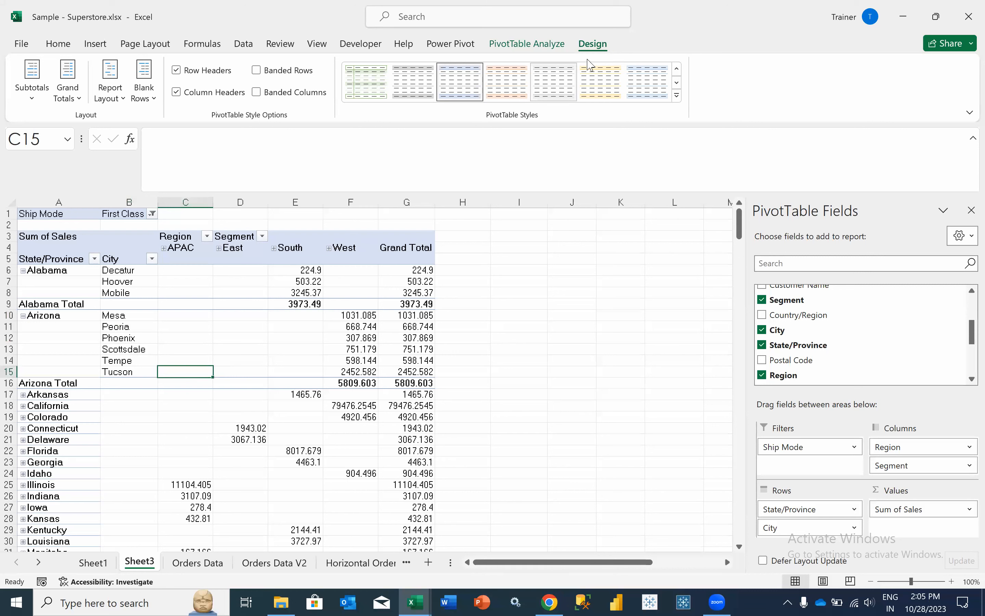
left_click(109, 98)
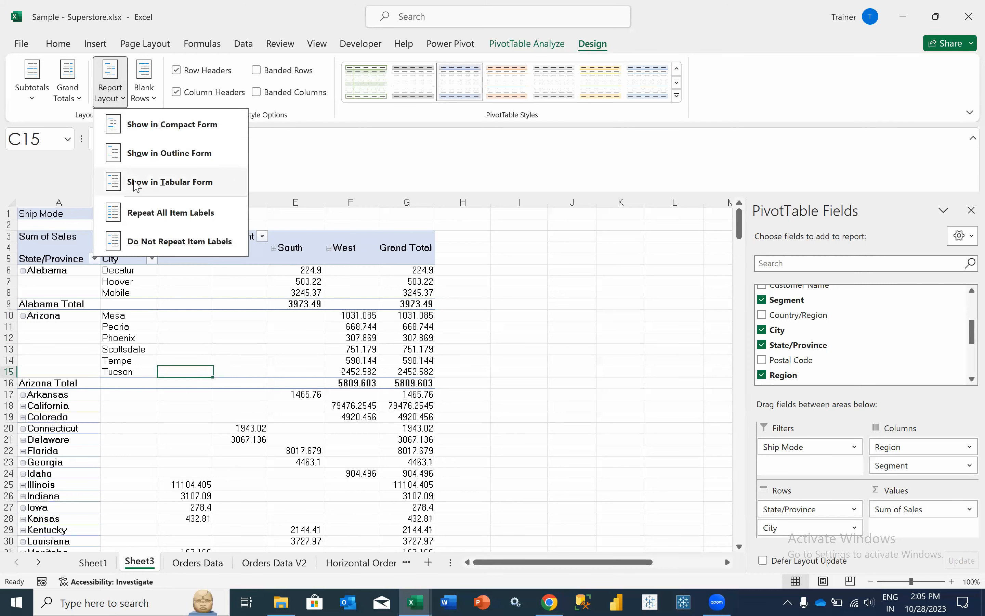
left_click(71, 338)
left_click(112, 338)
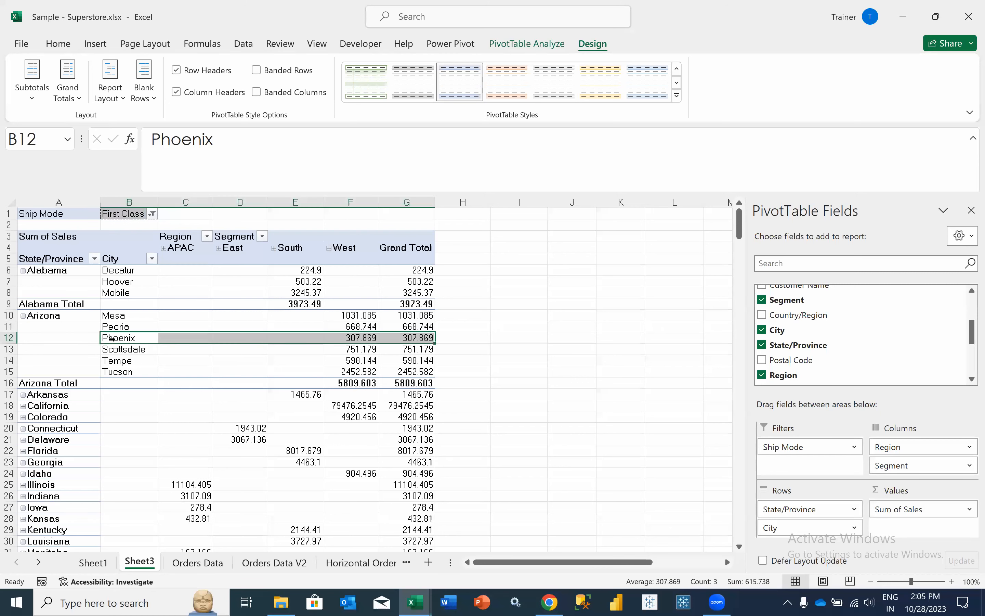
left_click(137, 284)
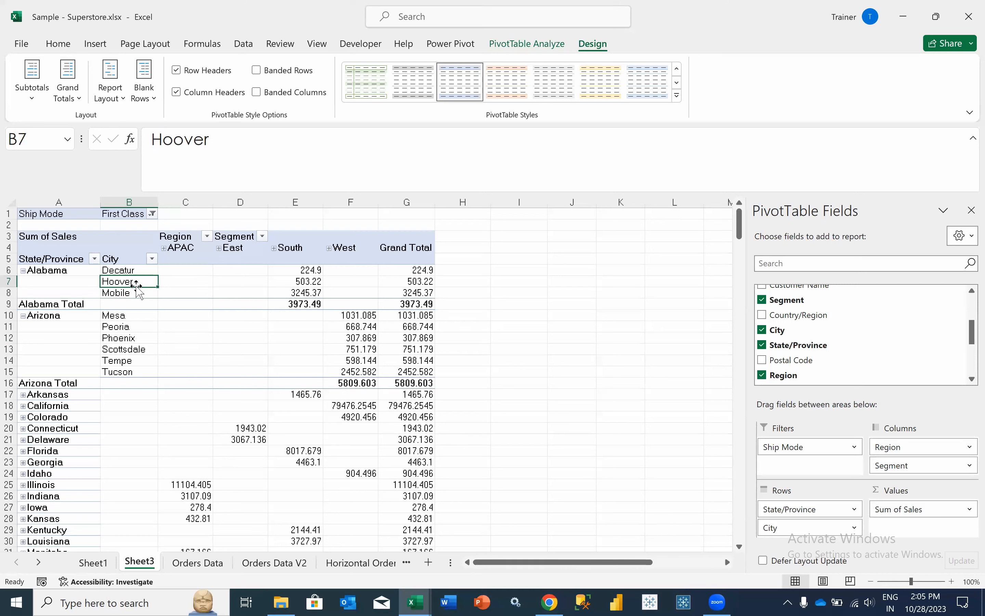
left_click(130, 344)
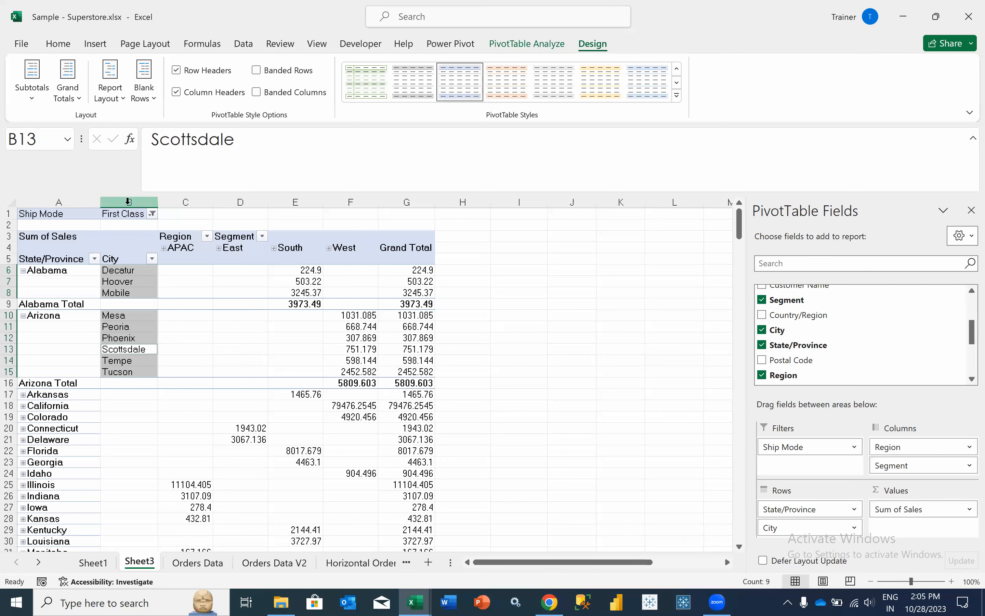
- Select the City column and the empty City cells beside collapsed states
key("Return")
left_click(126, 383)
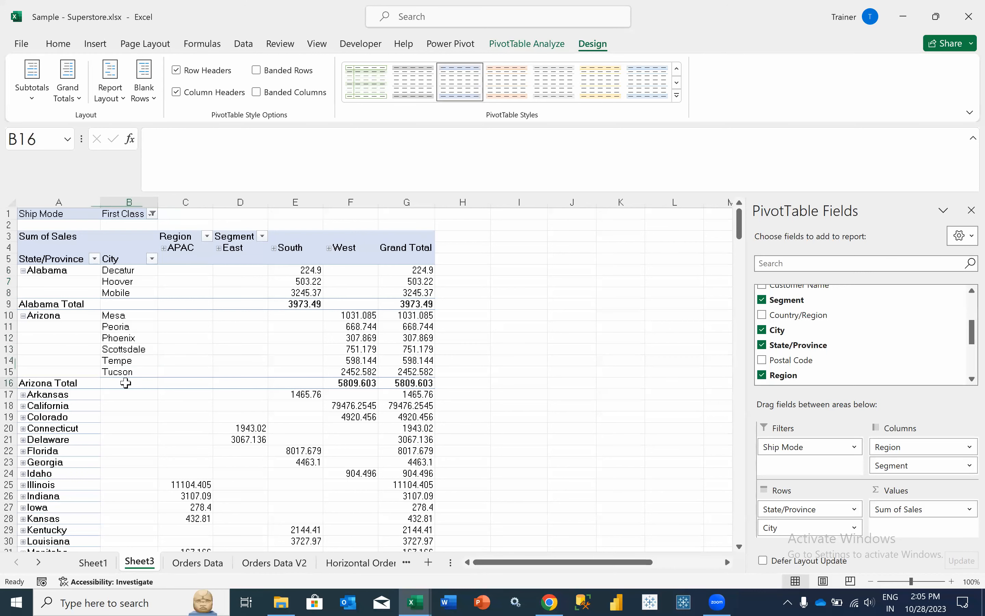
left_click(124, 432)
left_click_drag(131, 394, 145, 496)
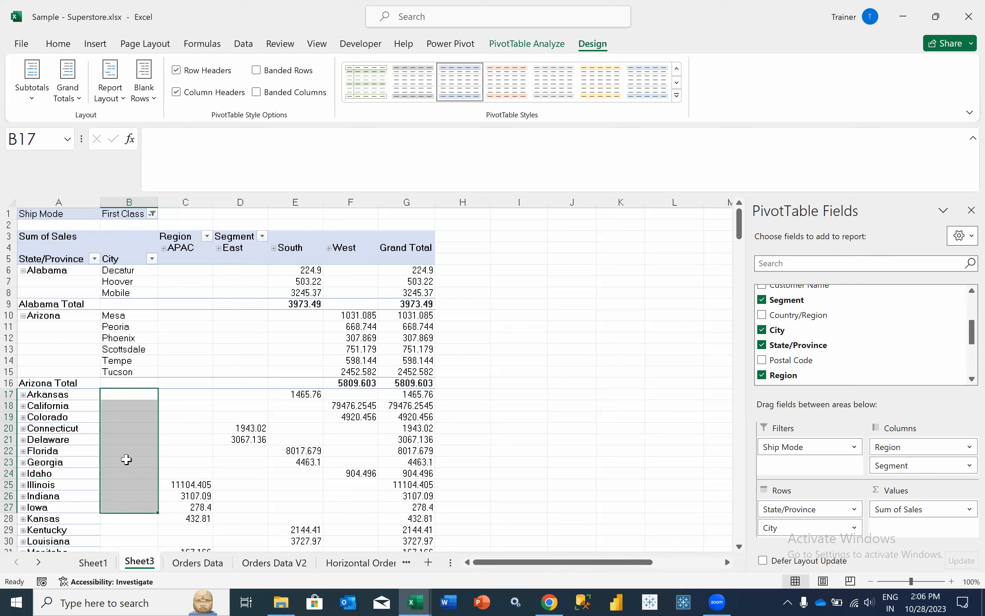
left_click(105, 271)
left_click(129, 203)
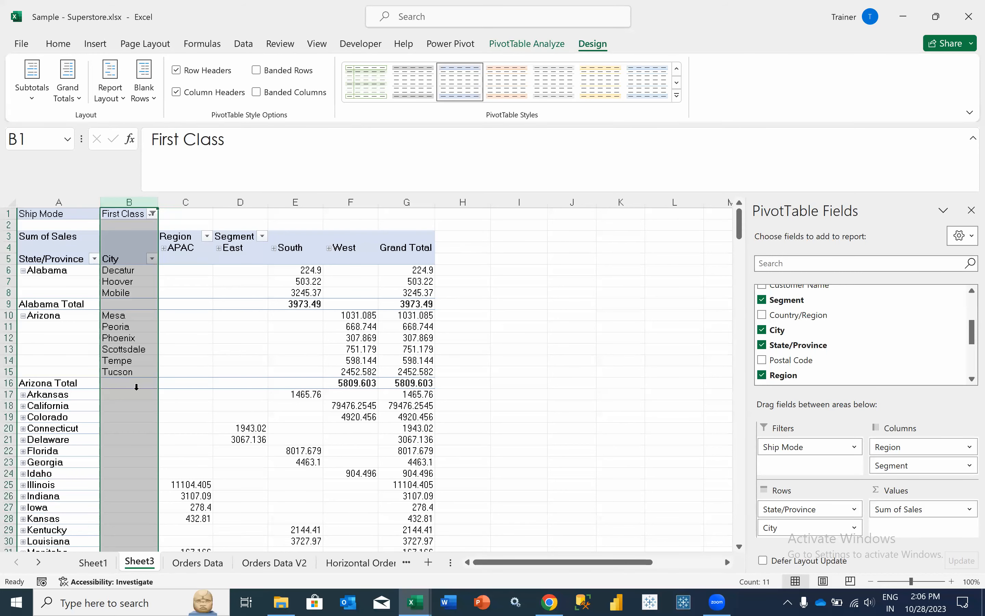
left_click(119, 351)
left_click(110, 90)
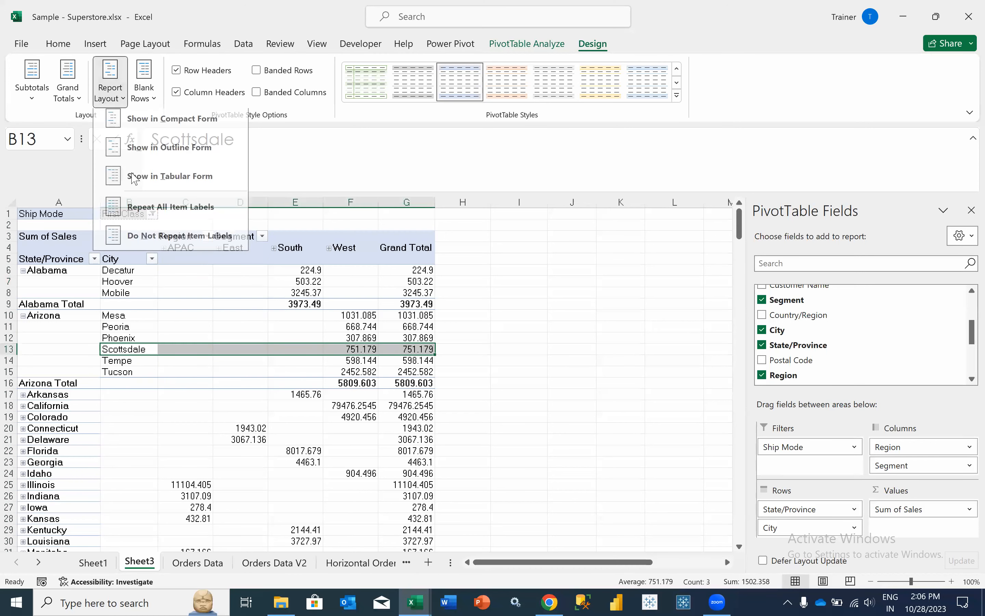
left_click(132, 179)
left_click(116, 100)
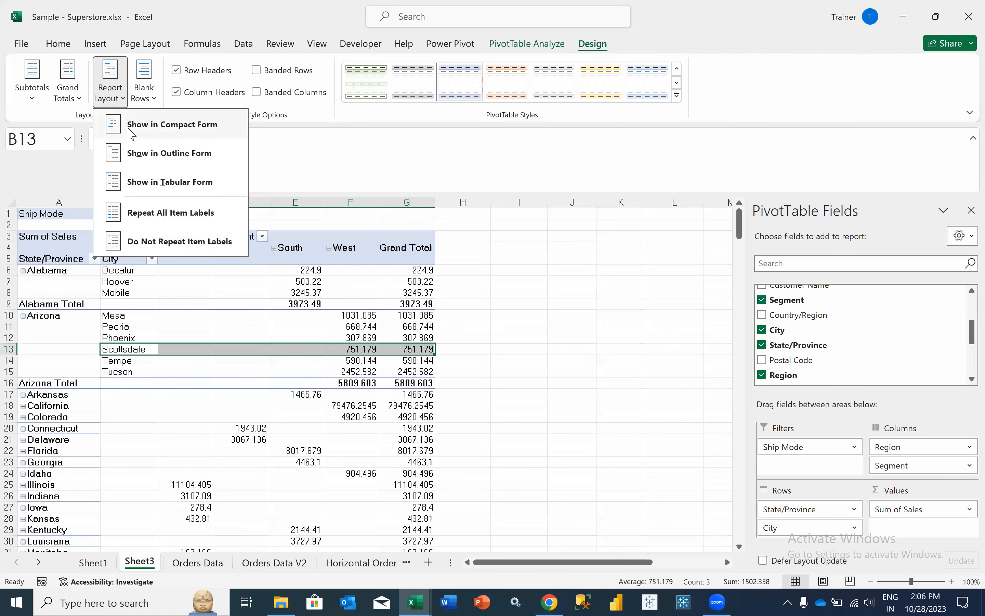
left_click(130, 128)
left_click(63, 250)
left_click(68, 277)
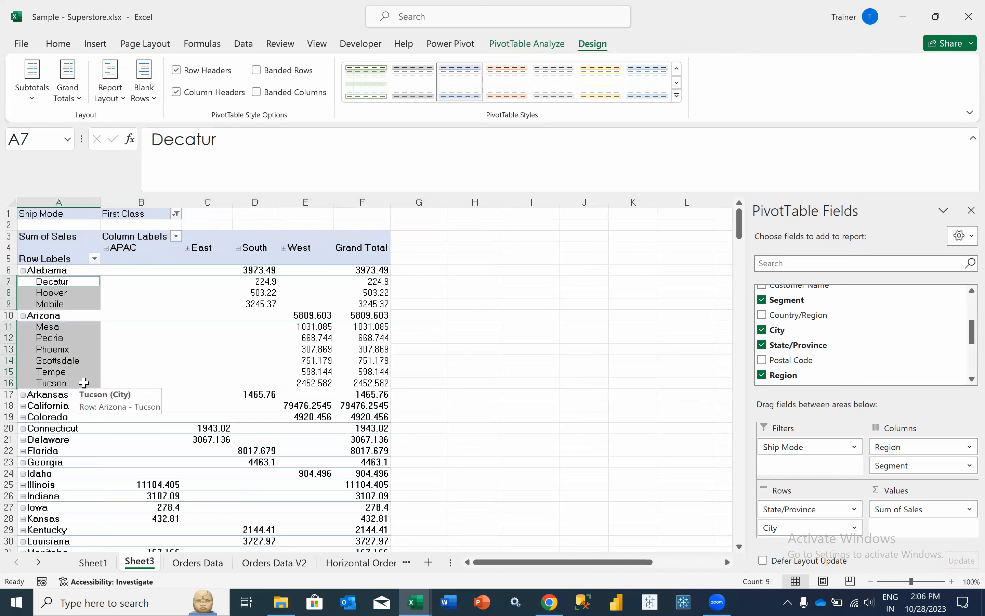
key("ctrl+z")
left_click(127, 197)
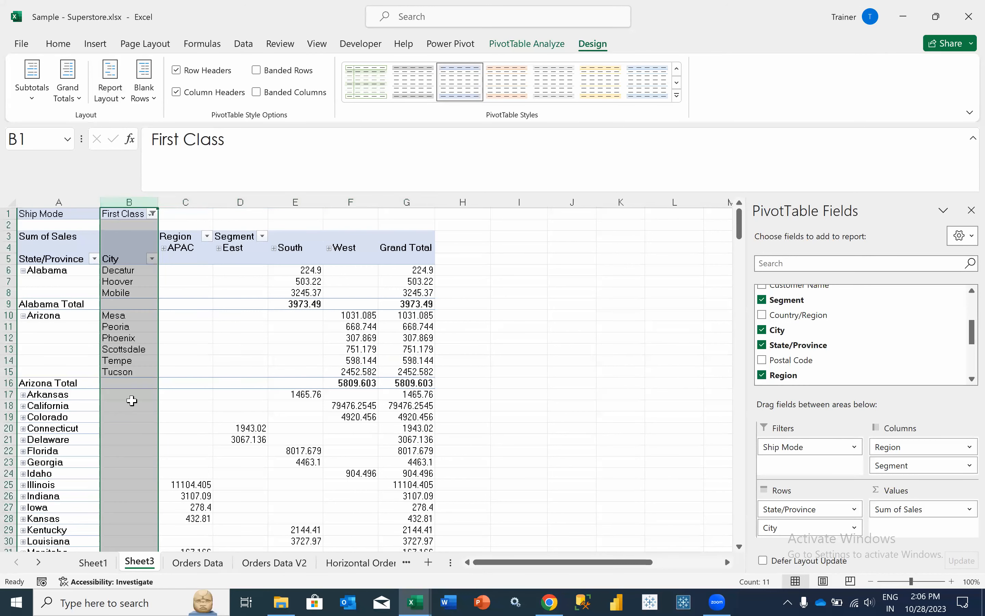
left_click(216, 352)
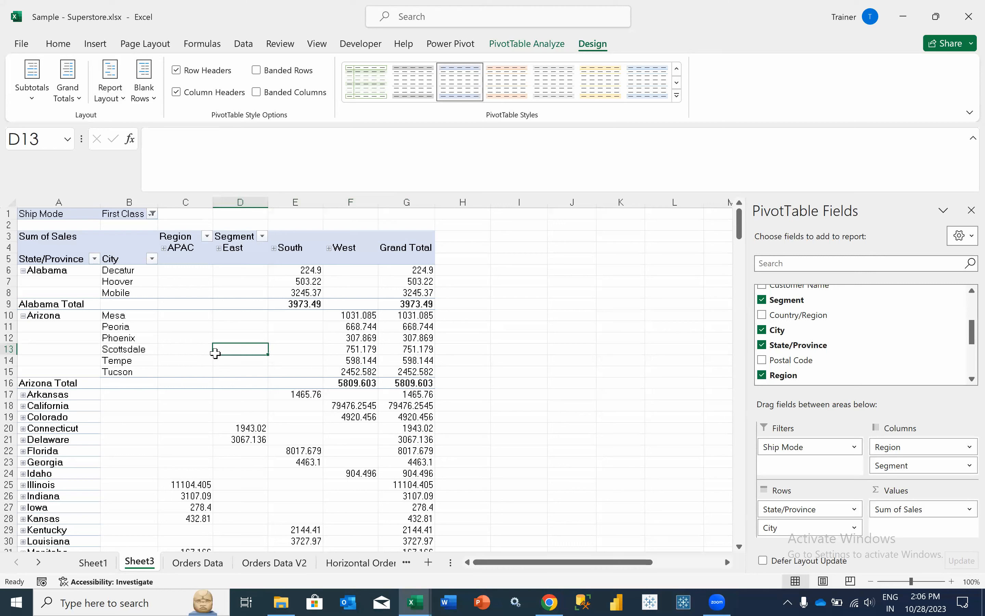
left_click(128, 320)
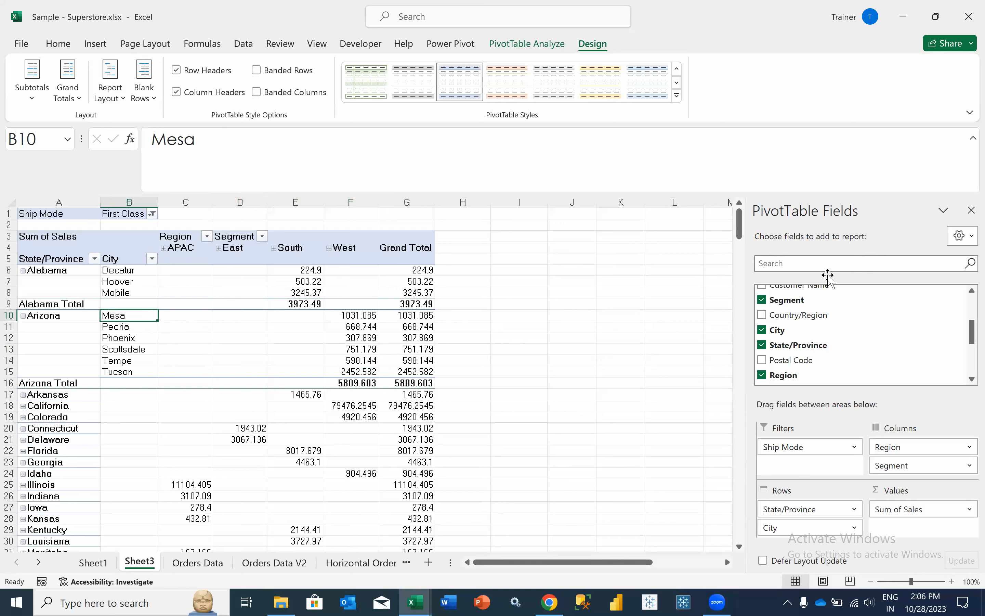
- Search 'qua' in the field list and add Quantity to Values as Sum of Quantity
left_click(782, 258)
type("quan")
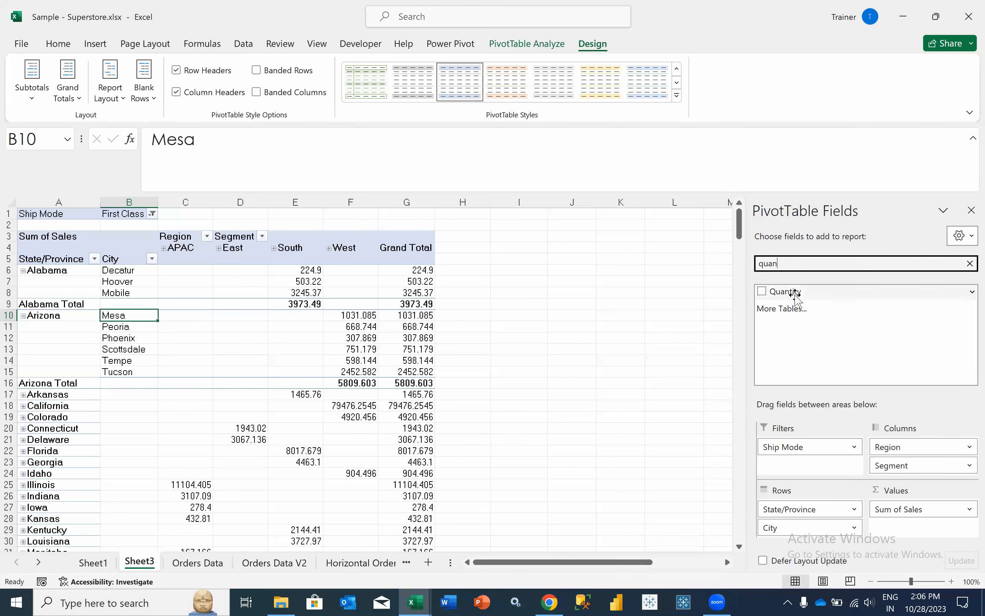
left_click_drag(794, 292, 899, 542)
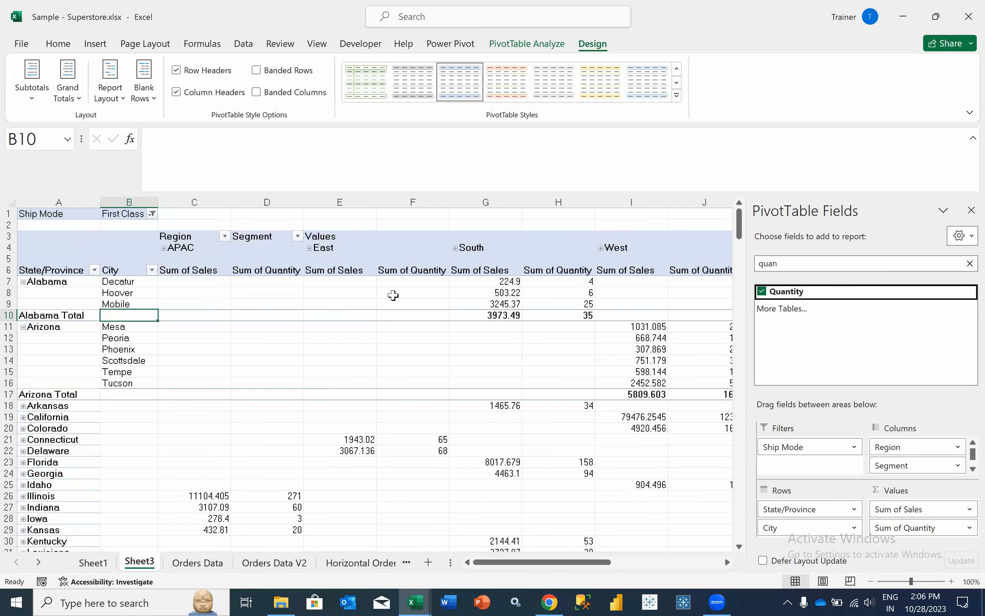
- Check the APAC and South sales and quantity values, then remove Region from Columns
left_click_drag(208, 272, 265, 282)
left_click(258, 384)
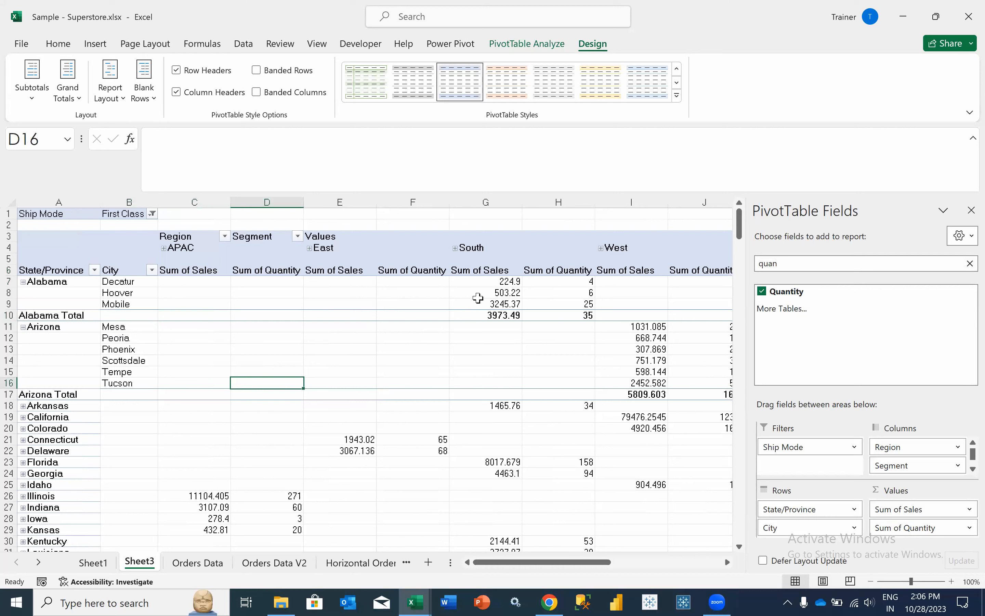
left_click_drag(484, 281, 497, 312)
left_click_drag(555, 282, 559, 310)
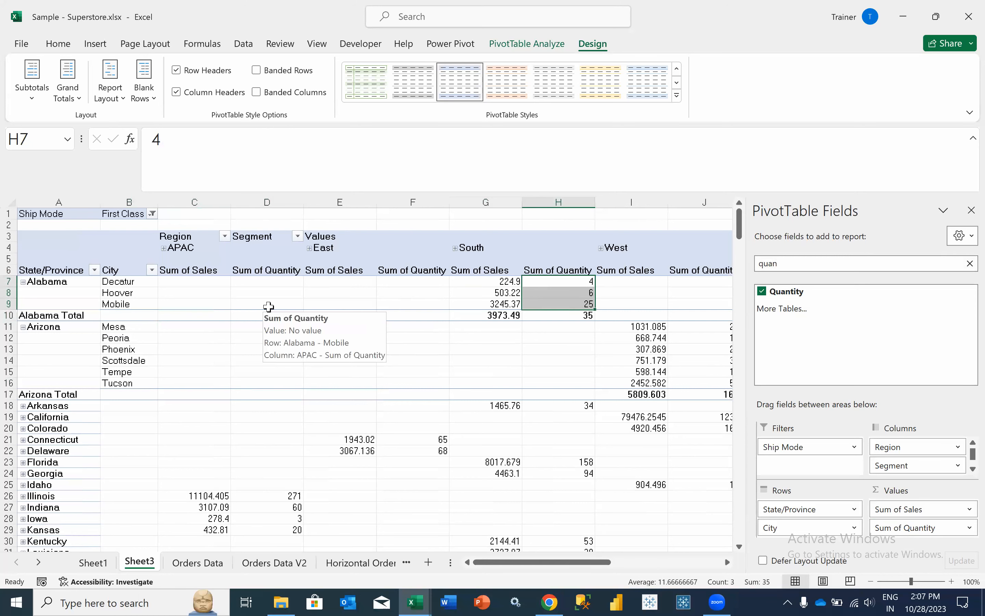
left_click_drag(879, 464, 843, 344)
- Remove City from Rows so each state is a single row, checking Arkansas and Connecticut
left_click_drag(791, 528, 842, 330)
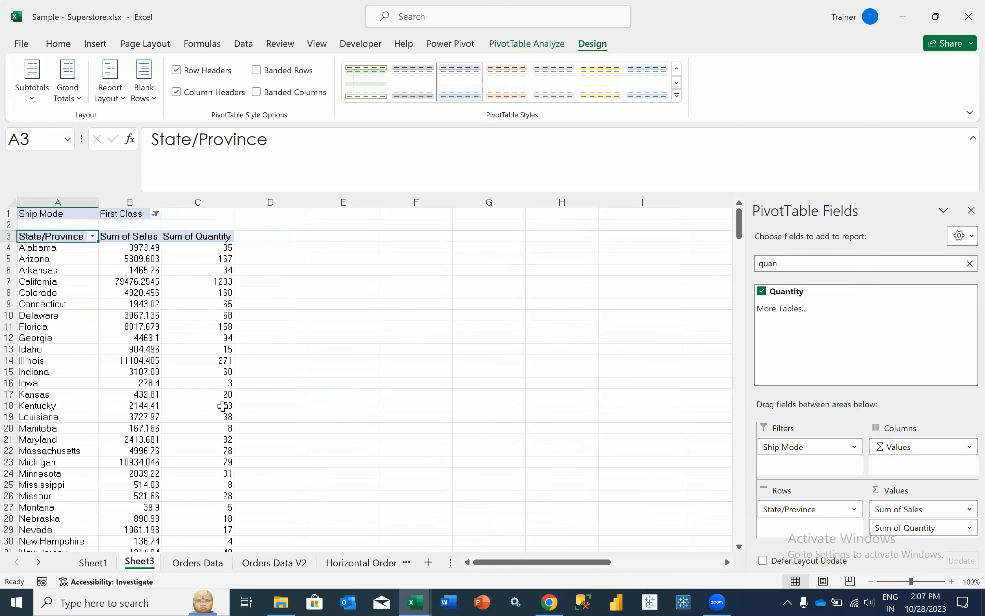
mouse_move(223, 406)
left_click(75, 271)
left_click(128, 274)
left_click(206, 306)
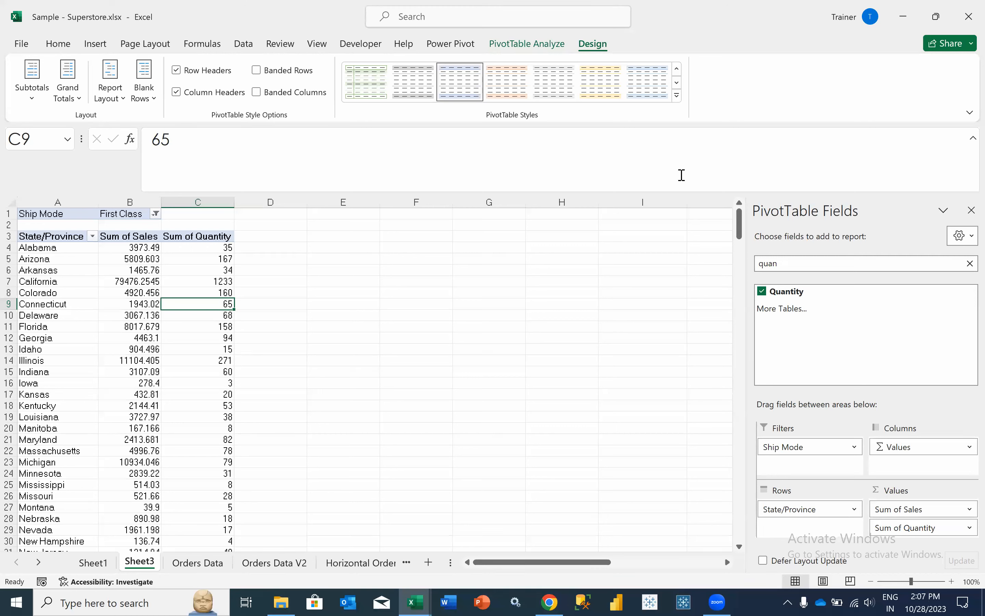
- Search 'dis' in the field list and add Discount to Values as Sum of Discount
left_click(778, 262)
double_click(779, 263)
type("dis")
left_click_drag(784, 291, 902, 537)
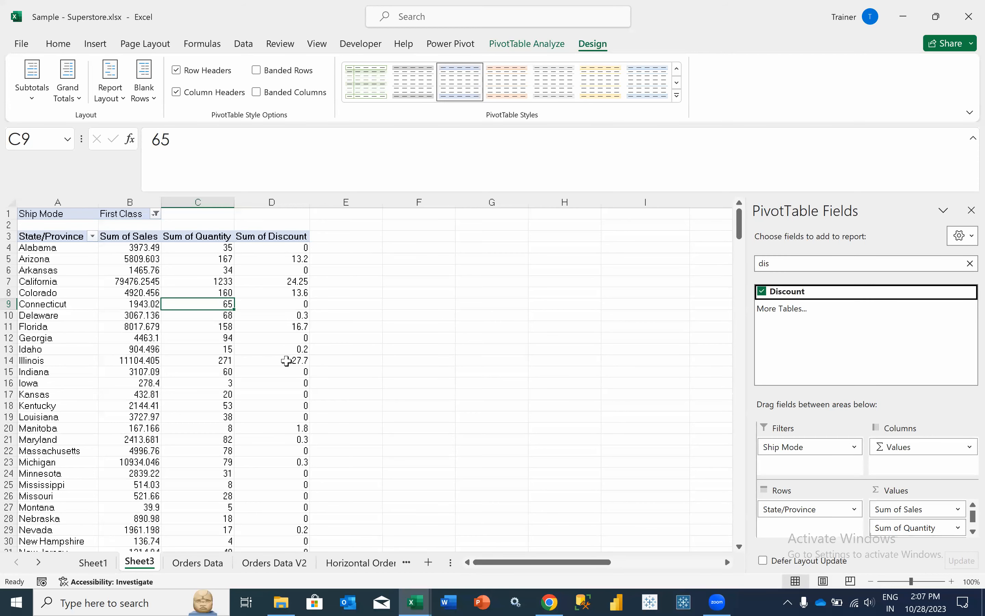
- Review the Alabama and California values, then go to the Orders Data sheet
mouse_move(287, 361)
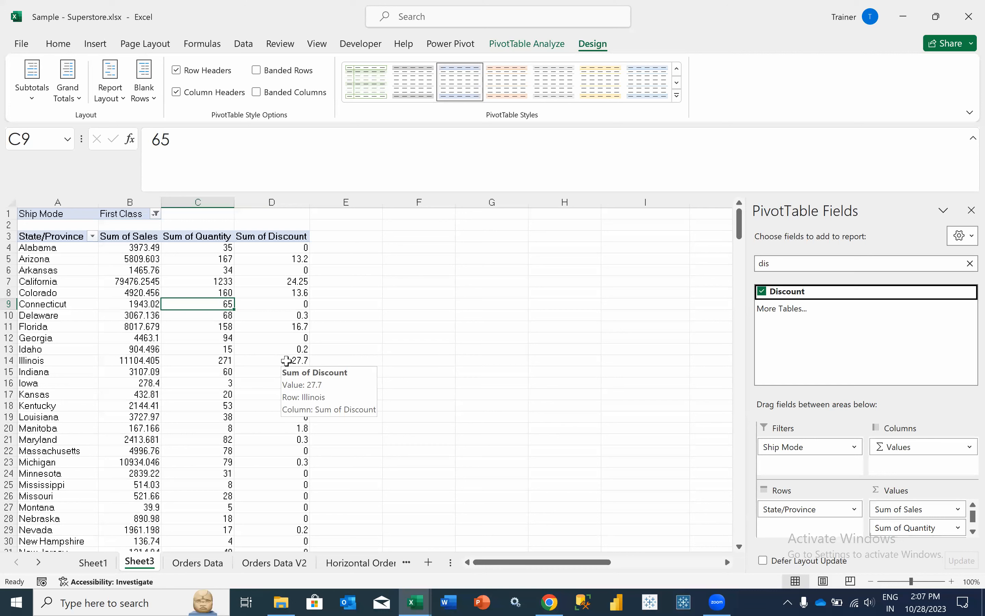
left_click(71, 246)
left_click(164, 280)
left_click_drag(178, 287, 235, 324)
left_click(152, 280)
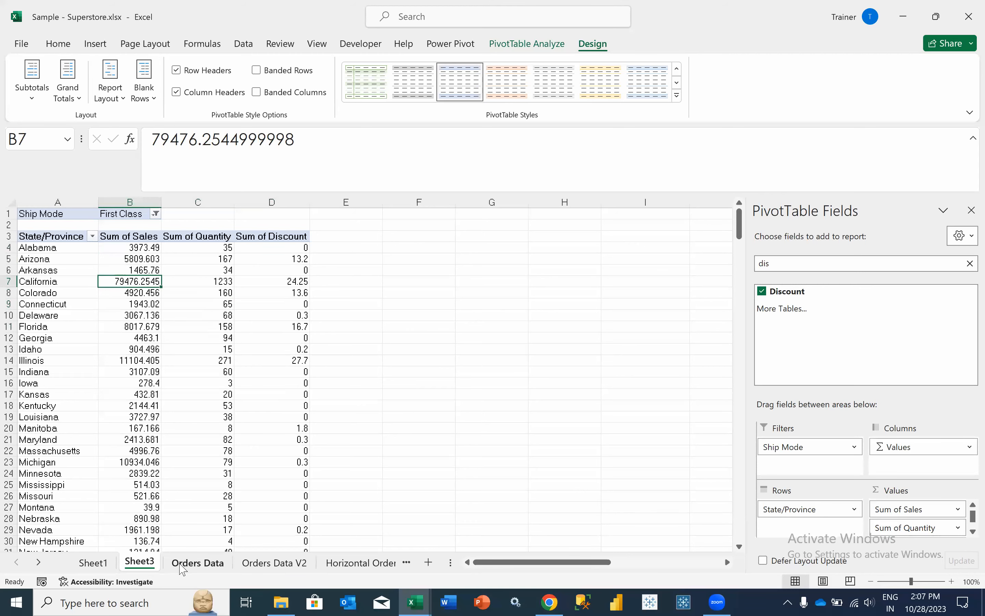
key("ctrl+Page_Down")
- Replace Alabama with ALBMA across the State/Province column (61 cells), then return to Sheet3
left_click(309, 242)
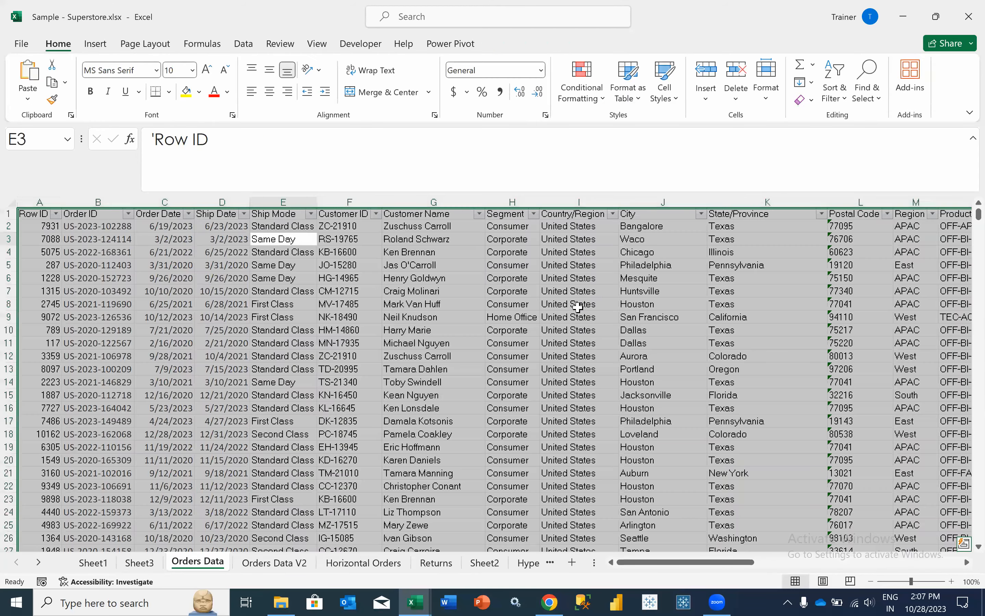
scroll(755, 203, "right", 1)
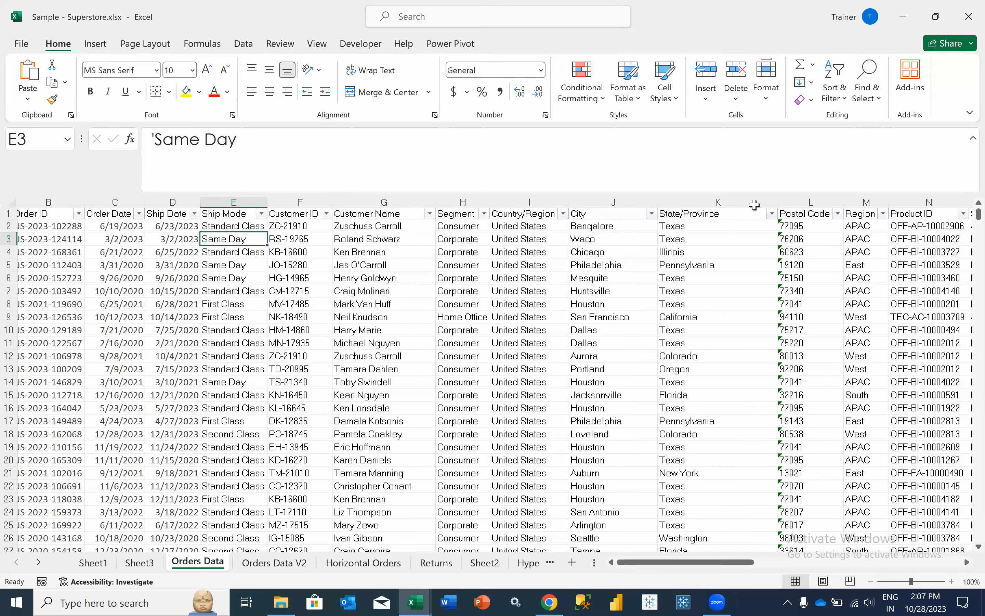
key("ctrl+space")
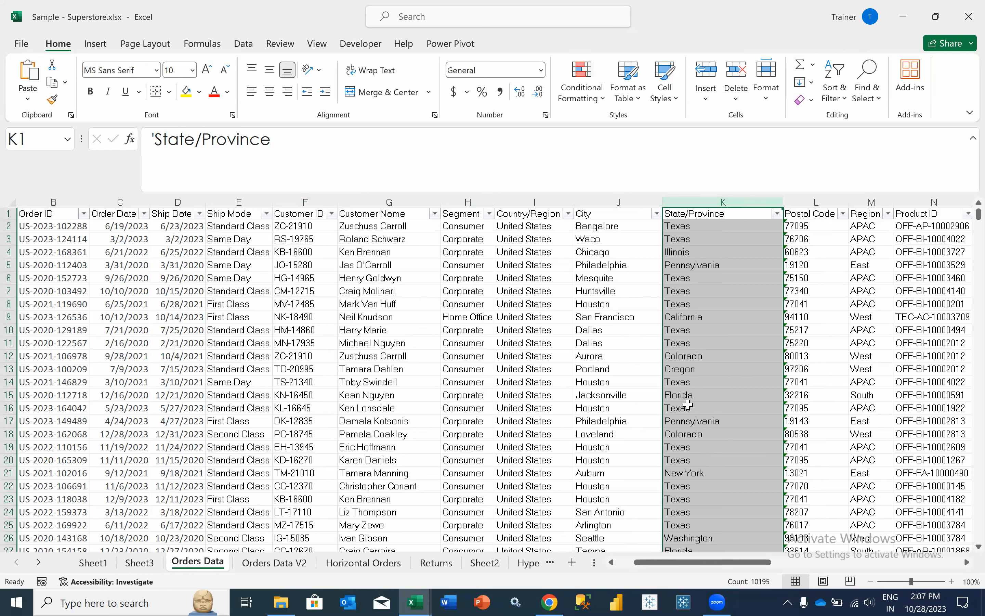
left_click(688, 405, "ctrl")
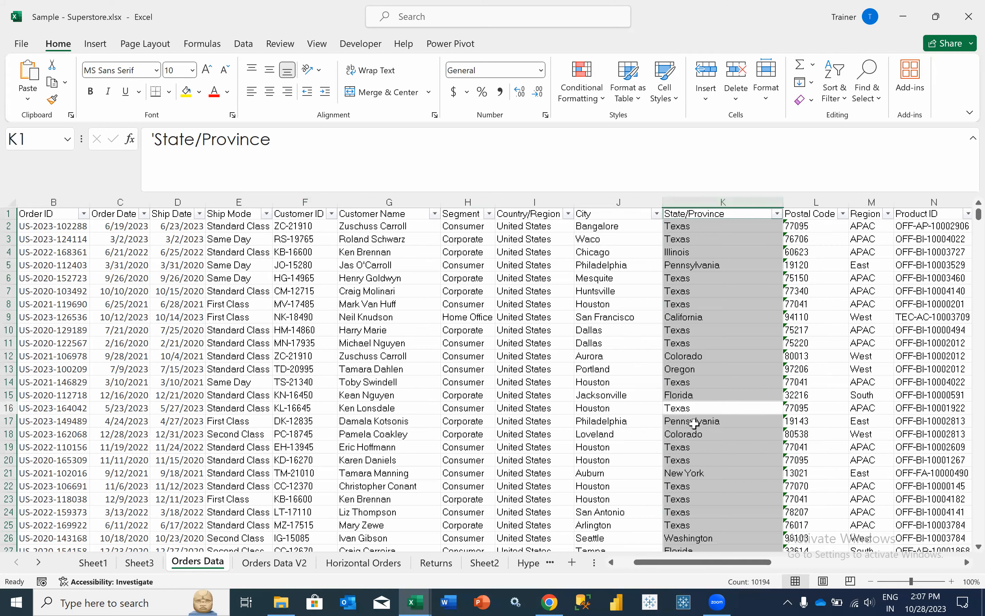
key("ctrl+f")
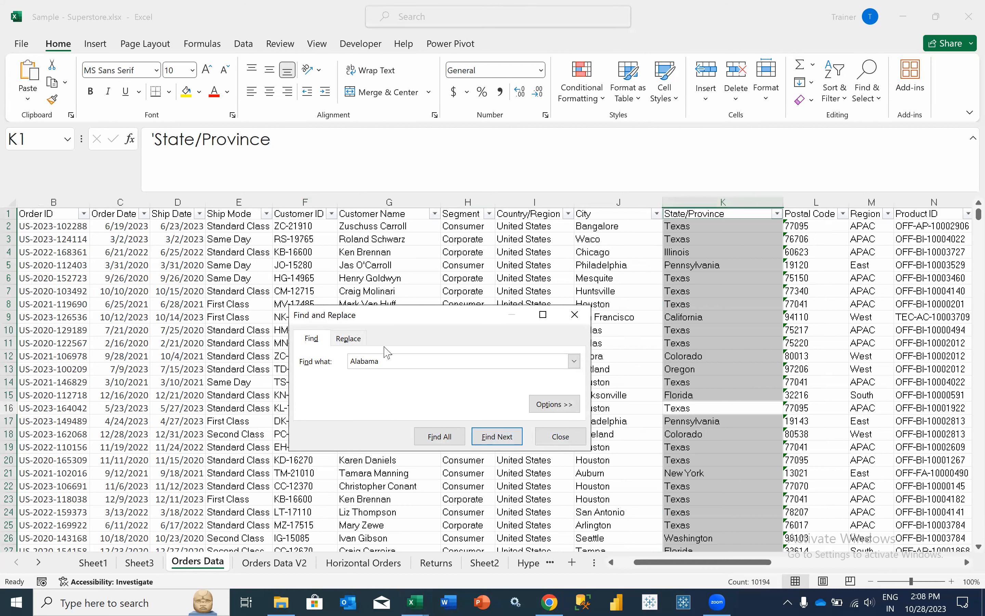
left_click(348, 338)
left_click(378, 380)
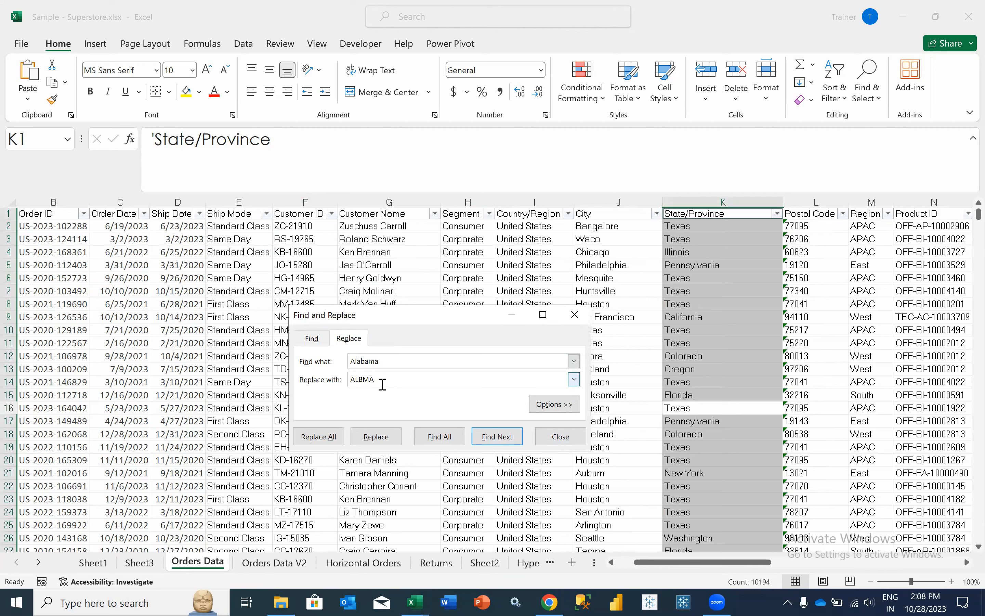
left_click(332, 438)
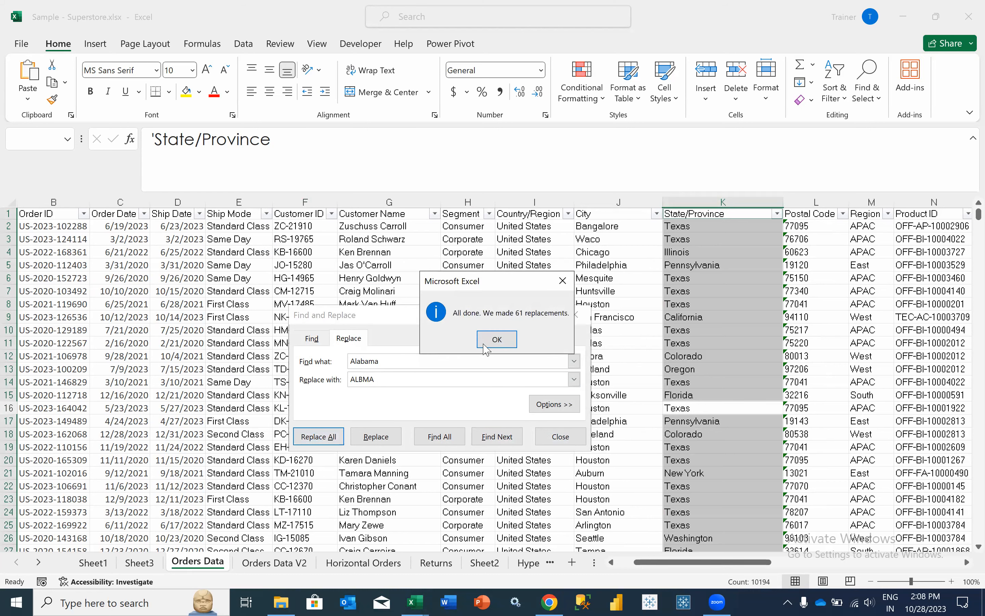
key("Return")
left_click(561, 436)
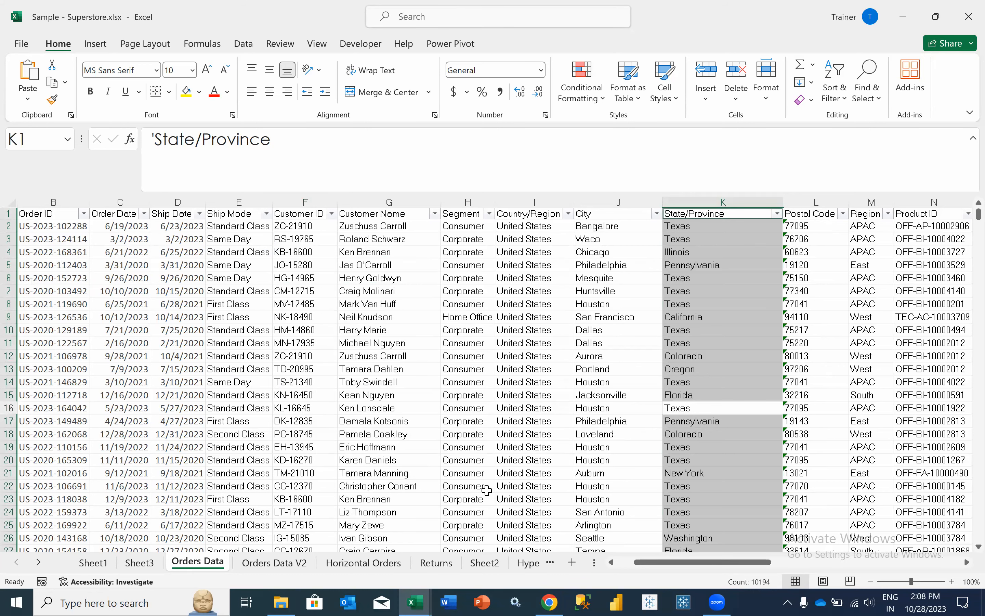
left_click(140, 562)
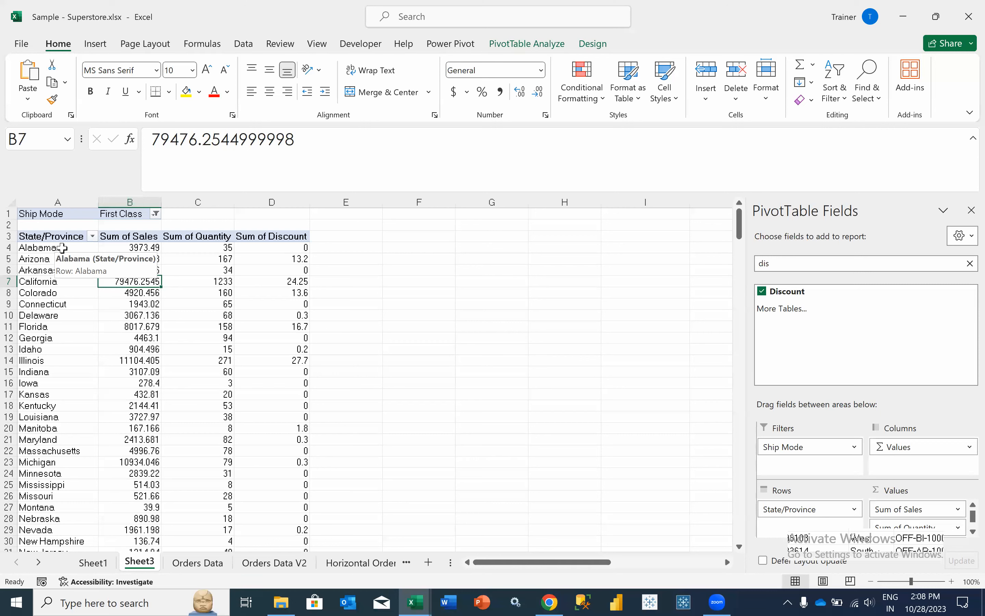
- Refresh the pivot so ALBMA appears at the bottom with 3973.49 sales and 35 quantity
right_click(155, 287)
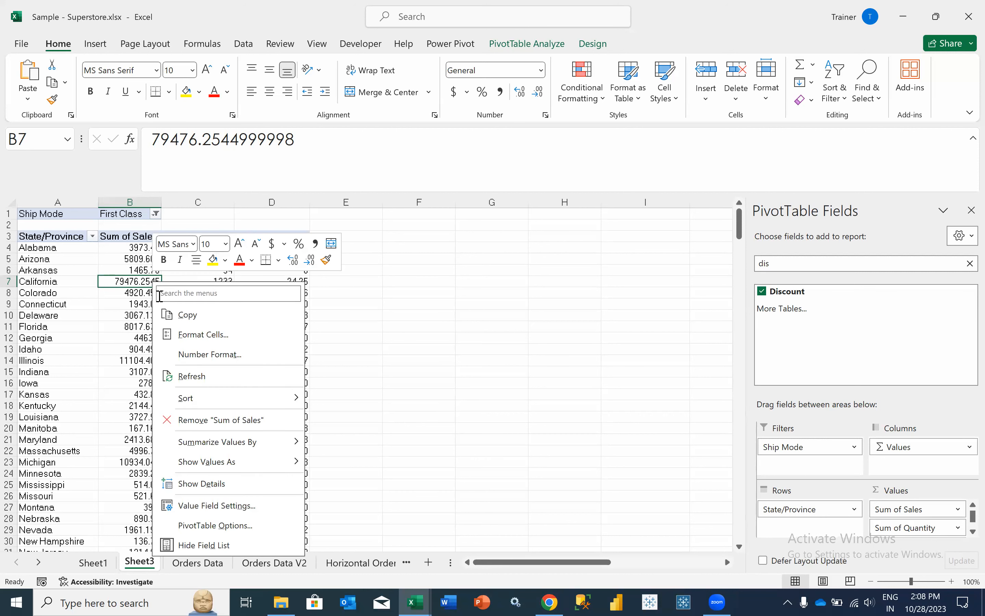
left_click(190, 383)
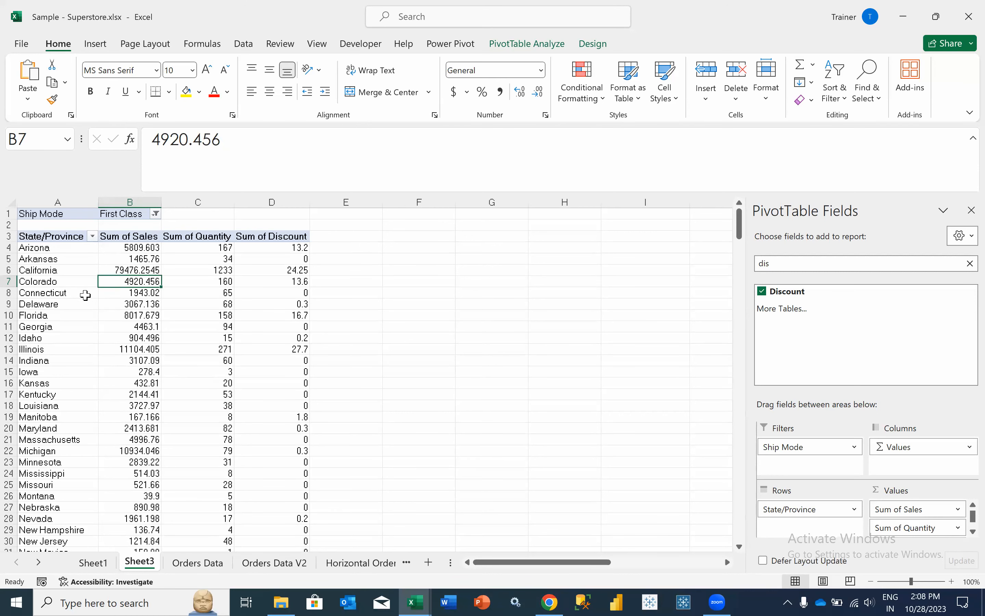
left_click(89, 297)
scroll(89, 297, "down", 9)
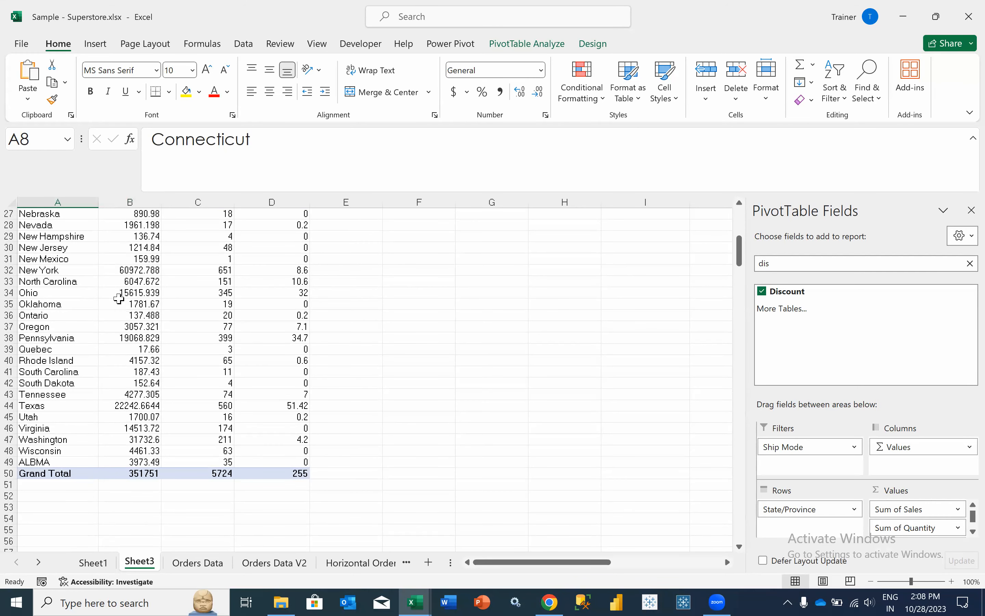
scroll(119, 299, "up", 9)
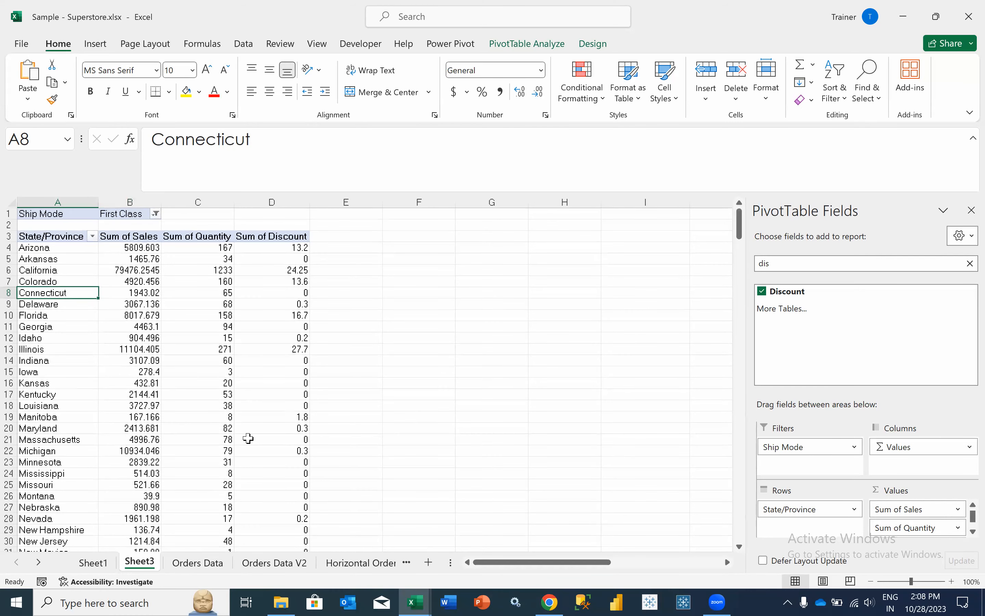
- Copy the last order row 10195 into the new row 10196 on Orders Data
key("alt+Tab")
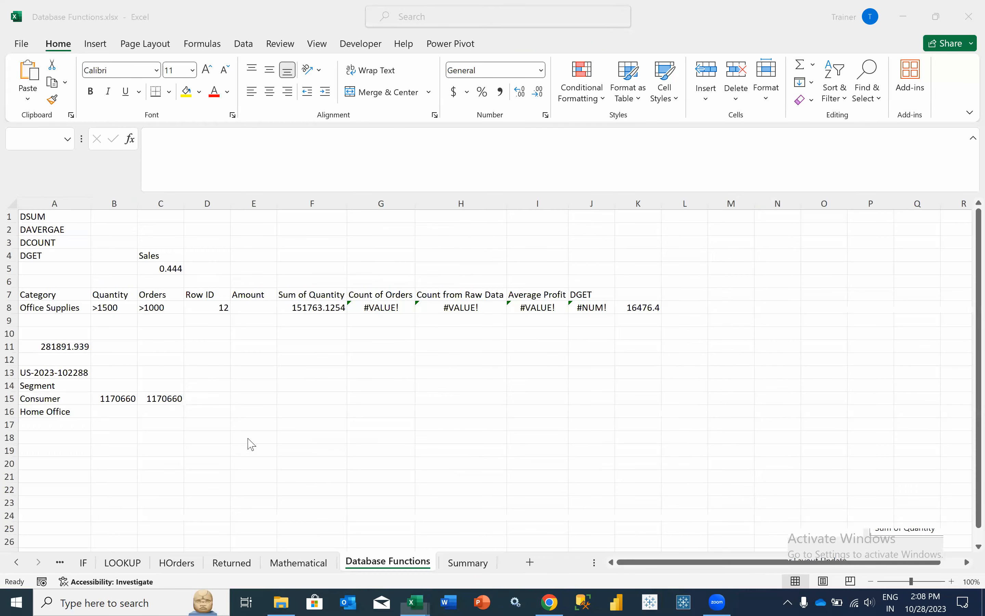
key("alt+Tab")
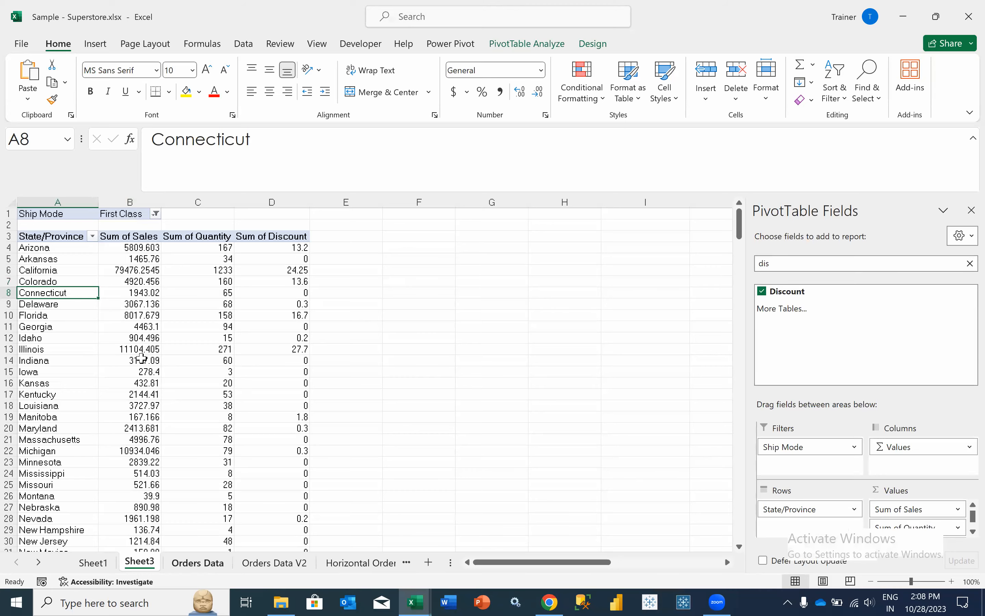
key("ctrl+Page_Down")
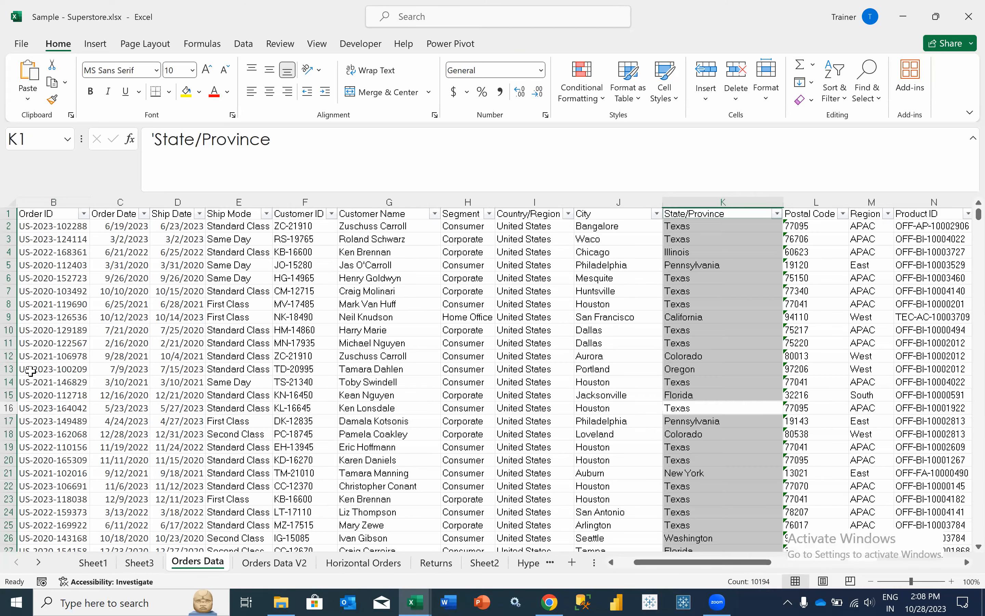
scroll(31, 371, "left", 4)
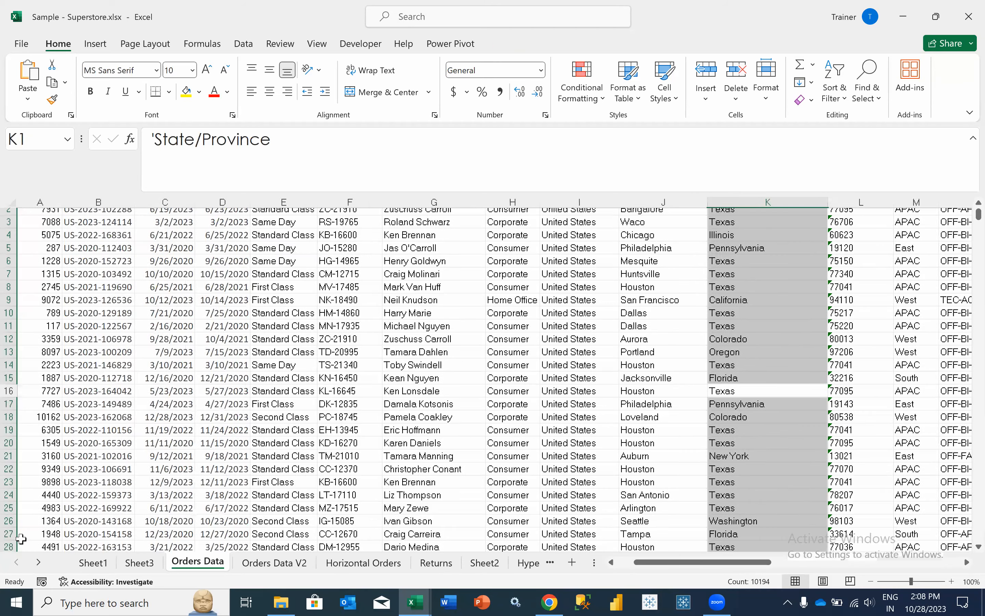
left_click(98, 358)
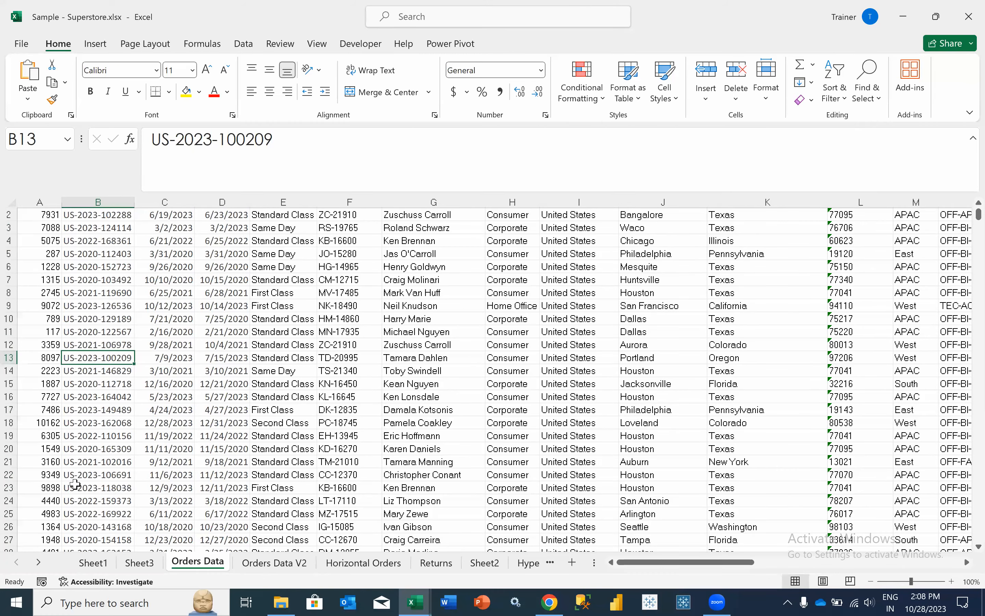
key("ctrl+shift+Down")
left_click(13, 540)
key("ctrl+c")
scroll(64, 478, "down", 2)
left_click(62, 476)
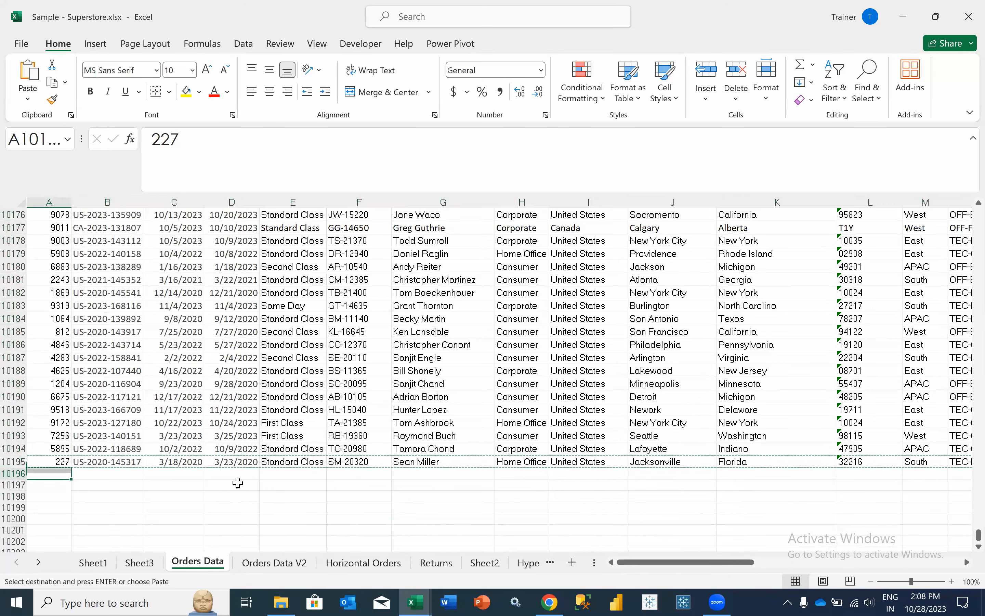
key("ctrl+v")
- Set the state in K10196 to Alabama, then return to the Sheet3 pivot
key("Right")
key("Right")
key("Right")
key("Right")
key("Right")
key("Right")
key("Right")
key("Right")
key("Right")
key("Right")
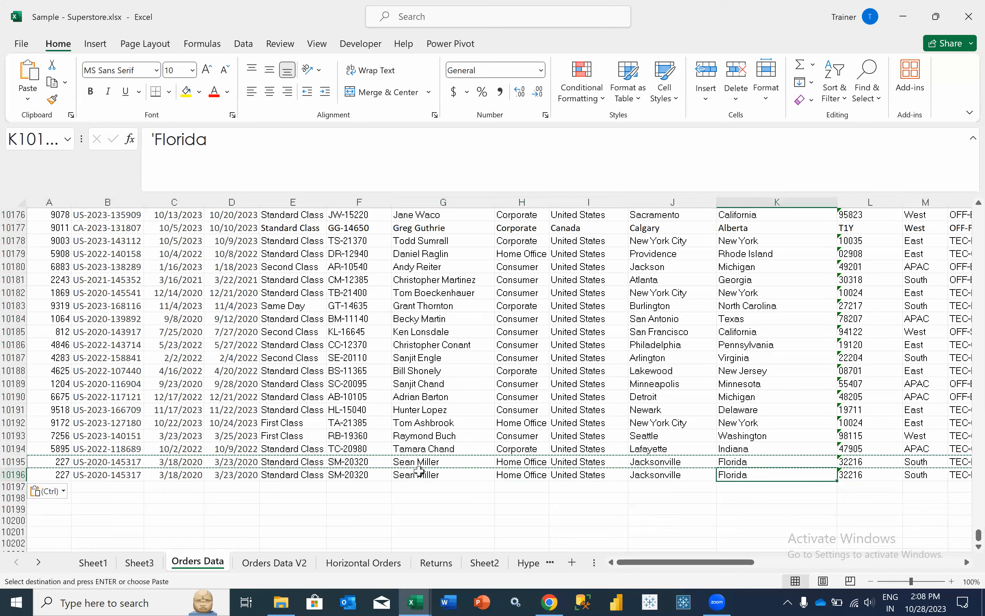
key("ctrl+shift+Up")
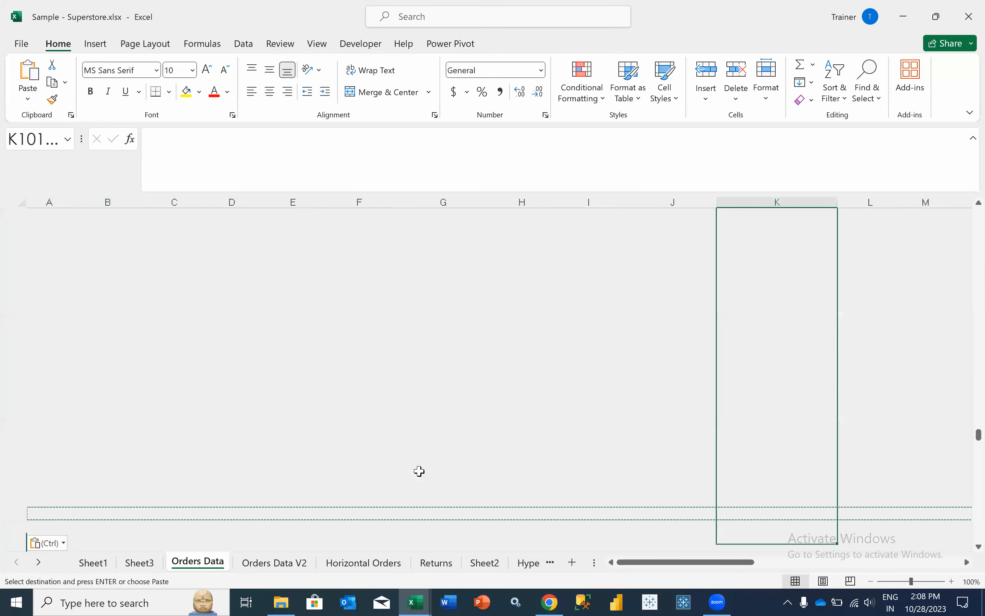
type("Albama")
key("Tab")
key("Left")
type("Albama")
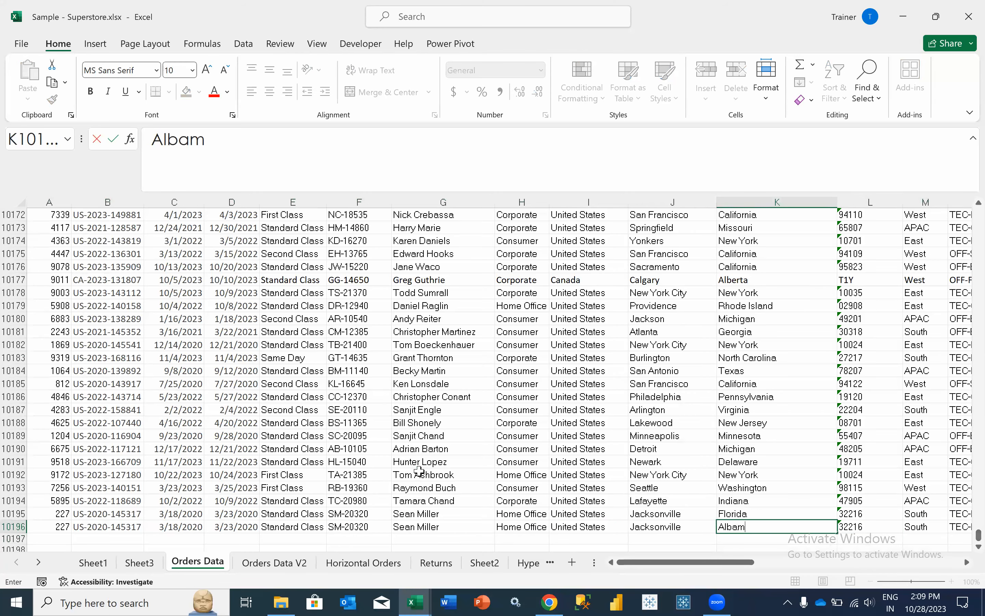
key("Tab")
key("Left")
type("Alabama")
key("Return")
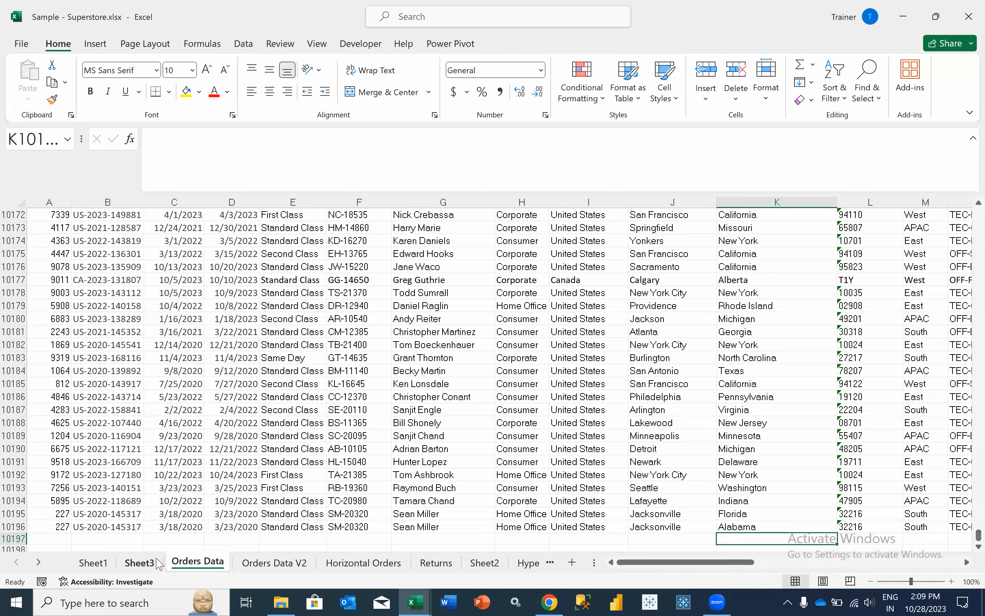
left_click(140, 563)
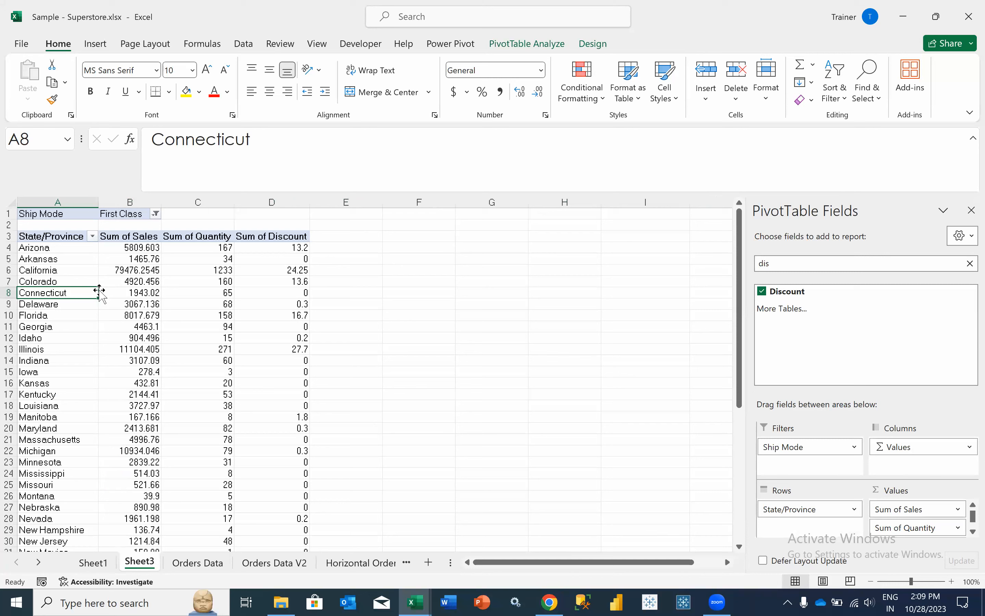
- Refresh the State/Province PivotTable and scroll through its state list
left_click(52, 264)
right_click(52, 263)
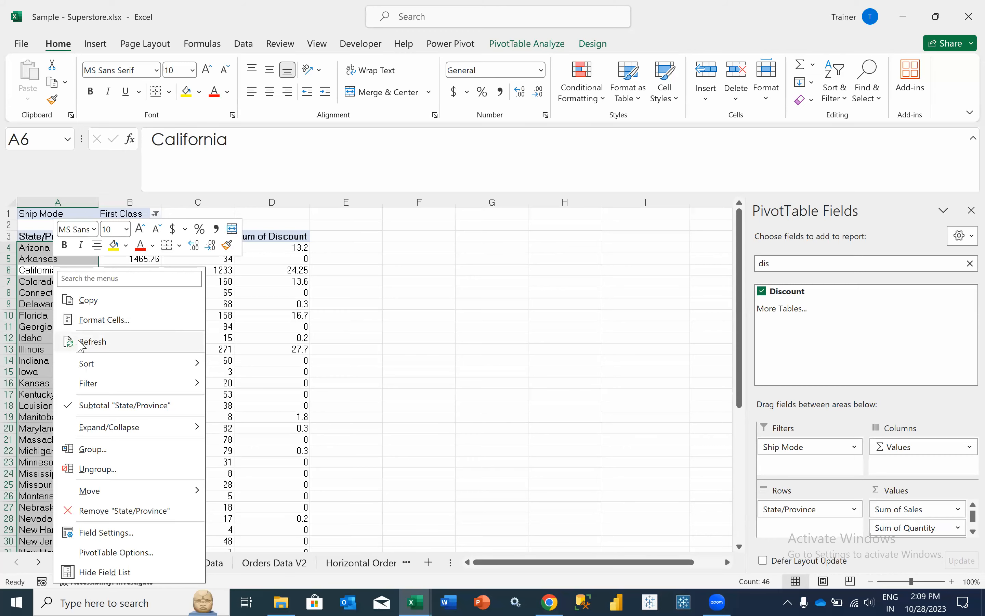
left_click(67, 342)
left_click(61, 344)
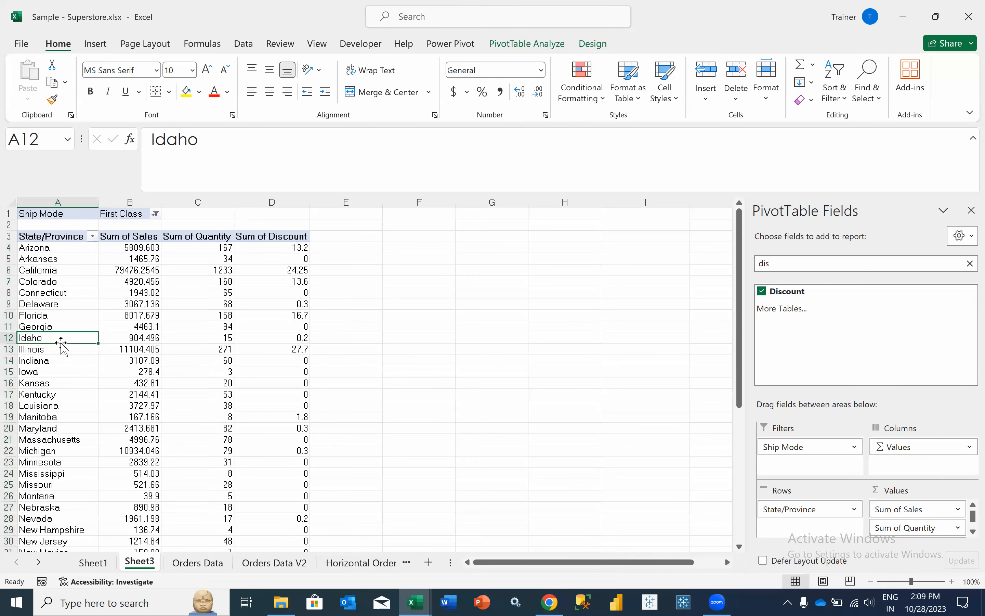
scroll(61, 344, "down", 10)
scroll(61, 344, "up", 6)
scroll(62, 344, "up", 1)
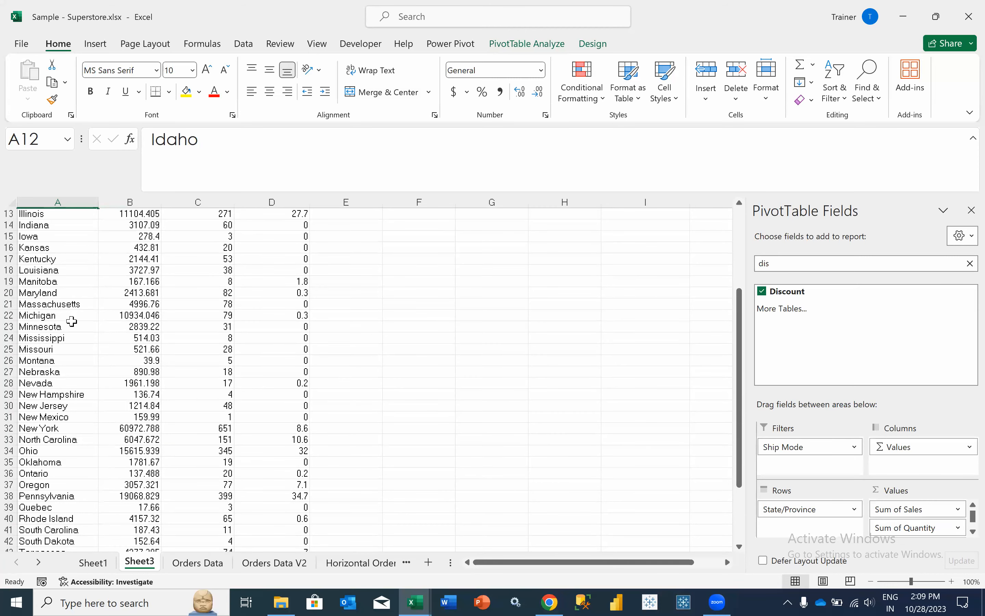
scroll(158, 393, "up", 4)
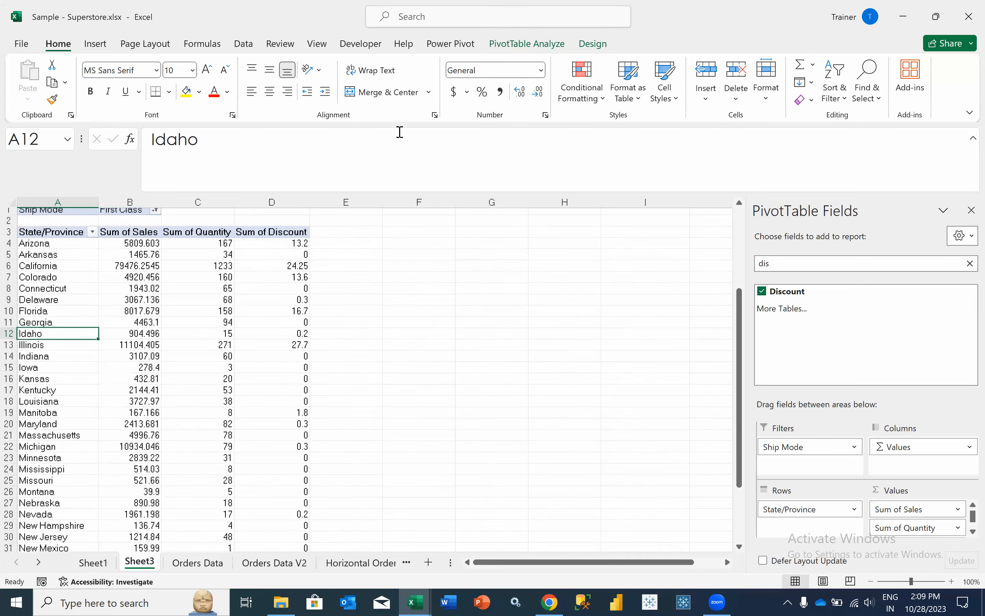
- Extend the PivotTable's data source range to end at row 10196
left_click(514, 50)
left_click(512, 99)
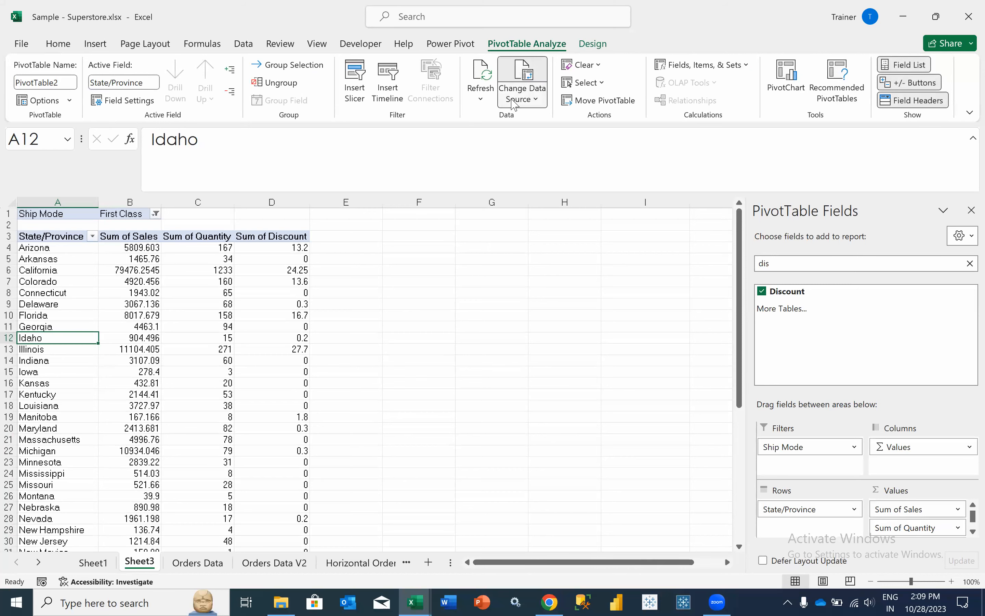
left_click(529, 117)
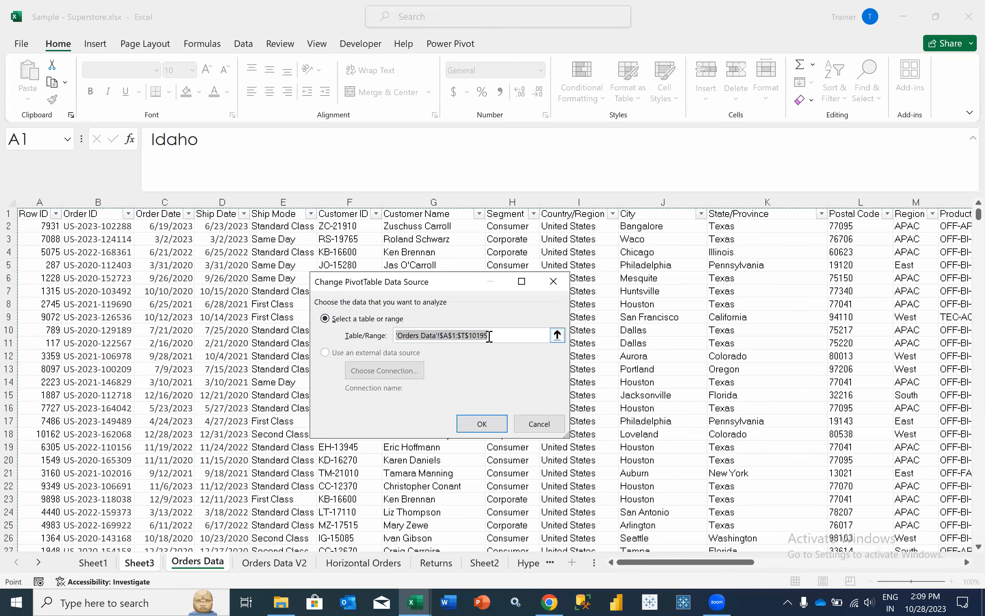
left_click_drag(978, 216, 978, 548)
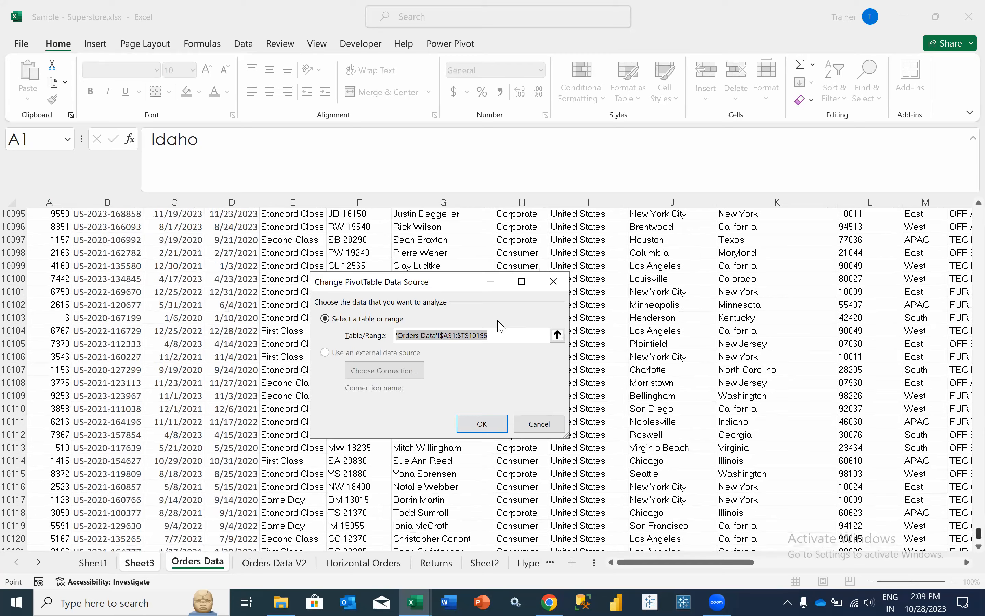
left_click(501, 334)
key("BackSpace")
type("6")
left_click(482, 423)
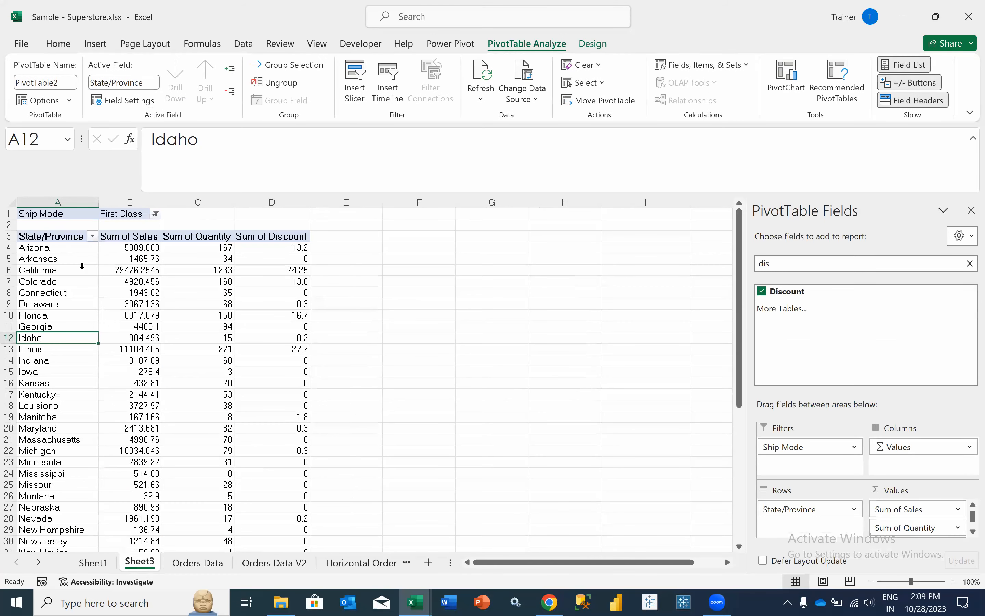
scroll(82, 265, "down", 10)
scroll(82, 265, "up", 2)
scroll(82, 266, "up", 9)
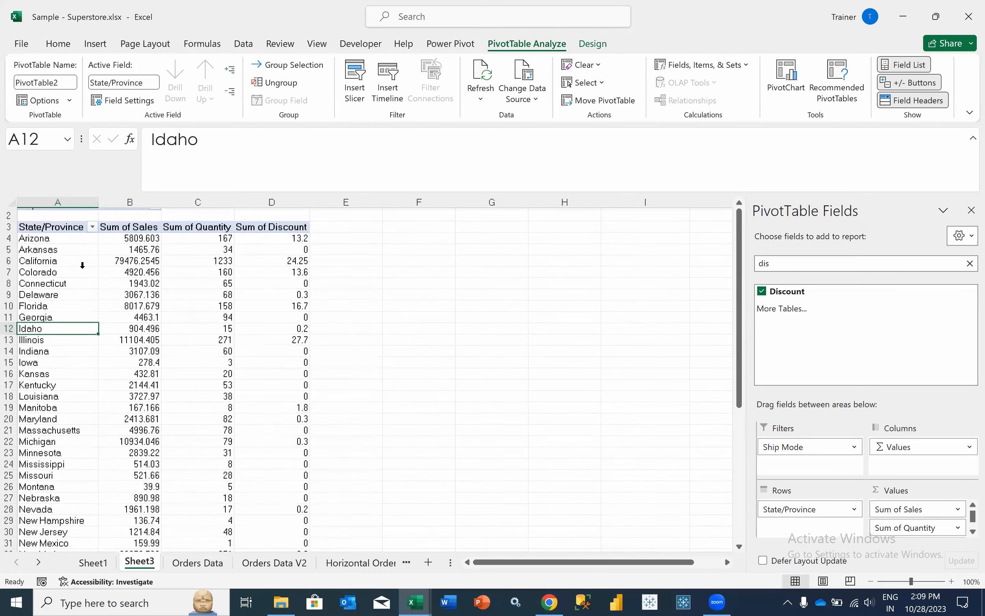
- Refresh the pivot again and check the State/Province filter list without changing it
right_click(83, 269)
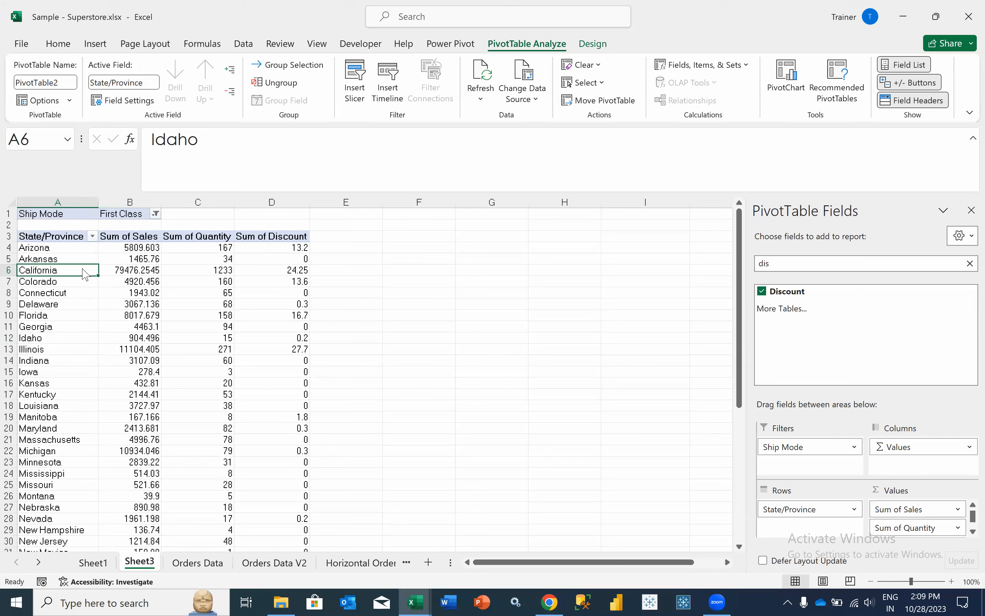
left_click(122, 343)
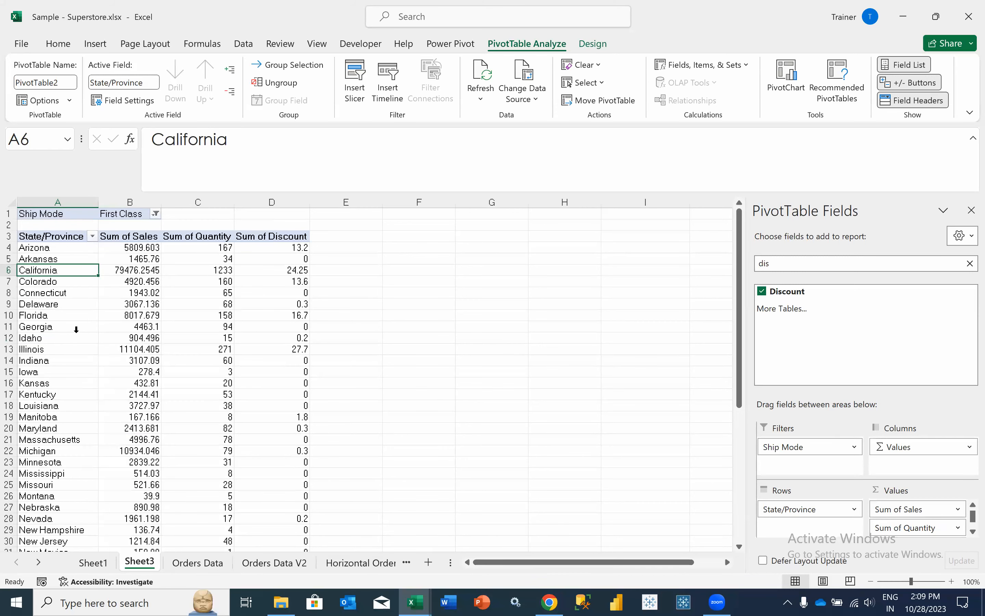
scroll(76, 329, "down", 5)
scroll(77, 329, "down", 3)
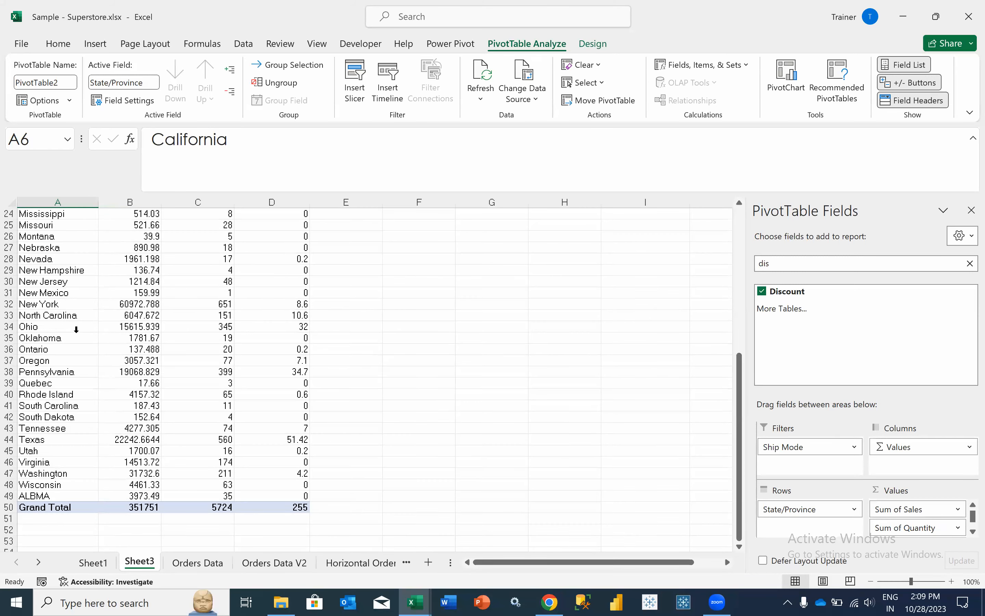
scroll(76, 329, "up", 6)
scroll(76, 329, "up", 2)
left_click(93, 225)
left_click(93, 225)
left_click(92, 225)
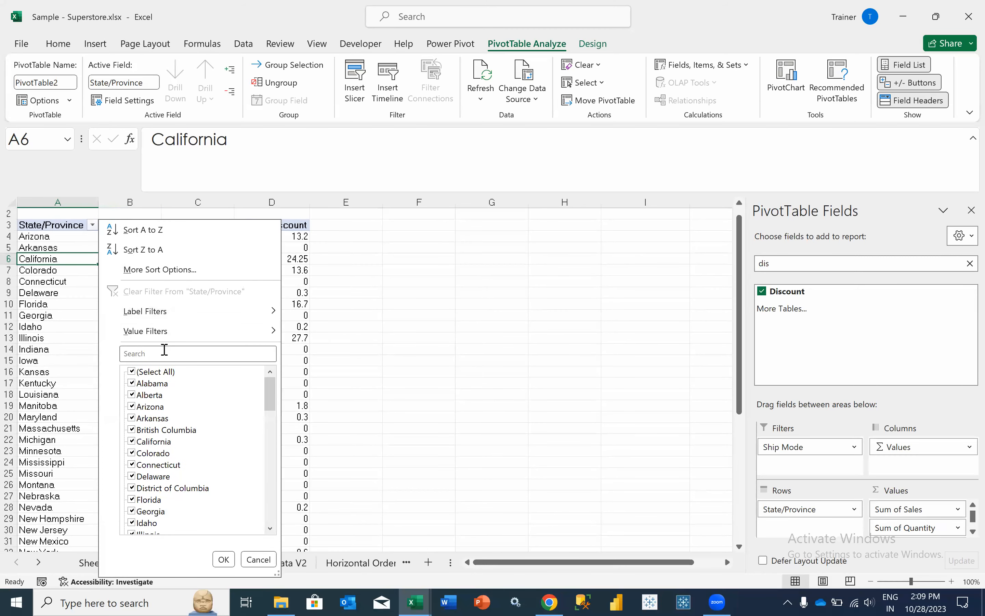
left_click(163, 352)
left_click(259, 559)
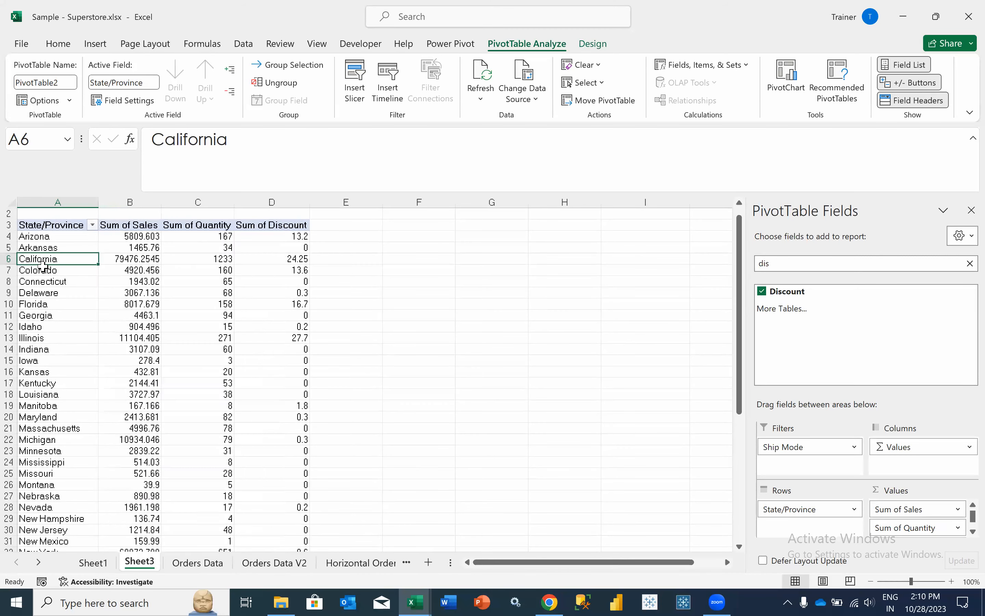
- Select column A and search it for 'alab' with Find
left_click(57, 198)
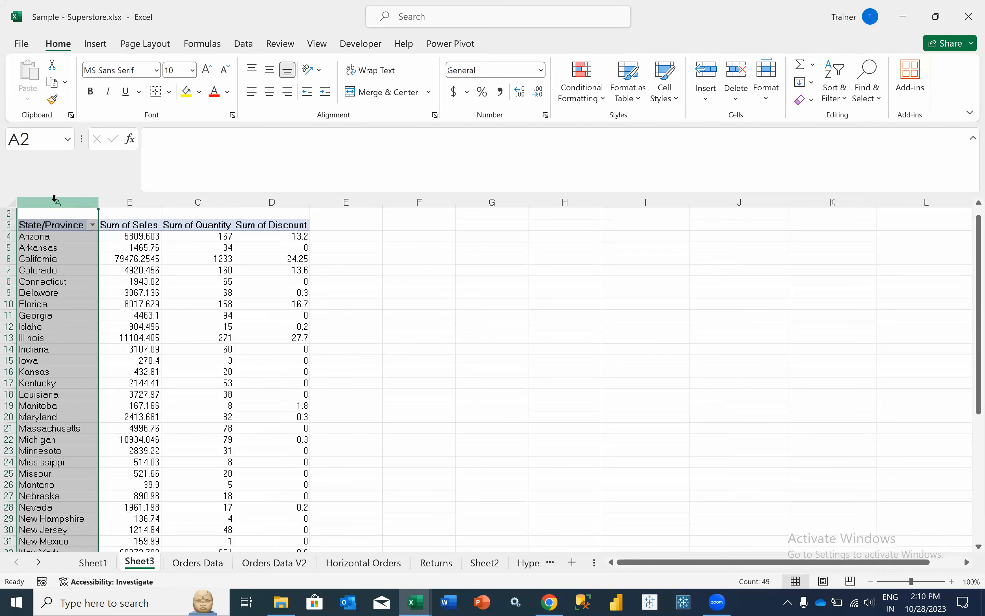
key("ctrl+f")
type("ala")
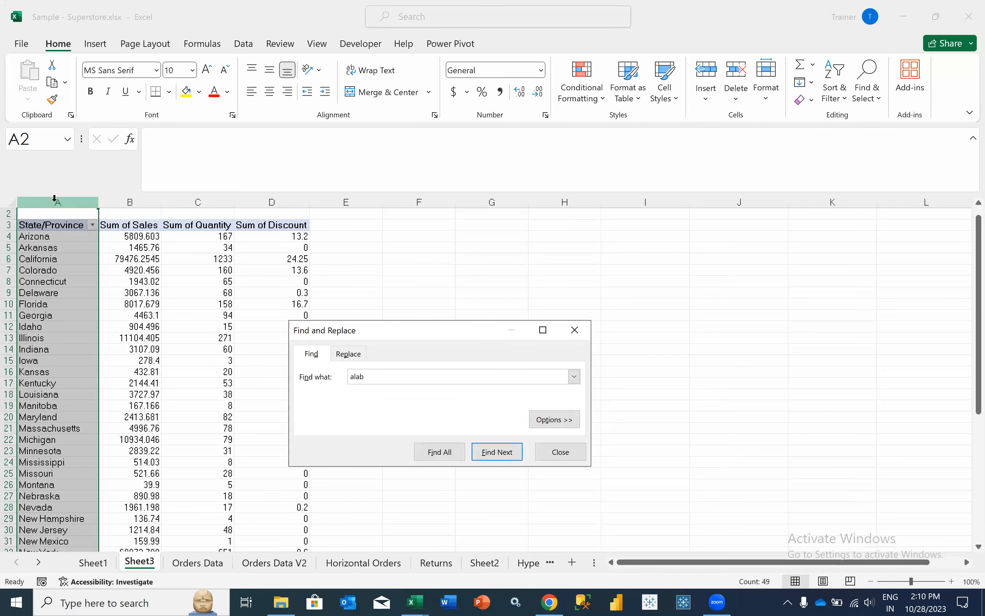
type("b")
key("Return")
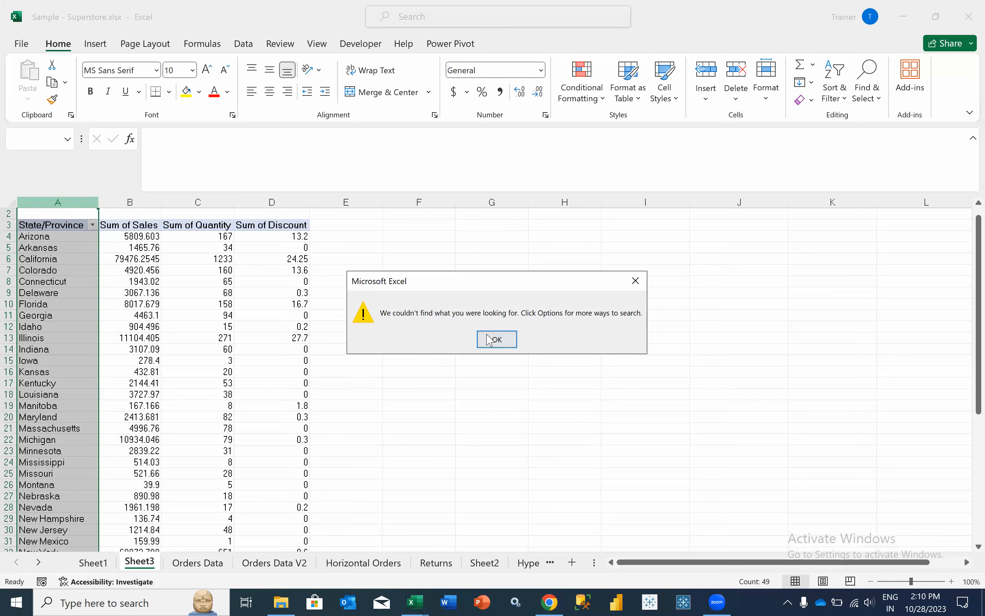
- Search again for Alabama in the First Class pivot, confirm it isn't found, and close Find
left_click(490, 340)
left_click(93, 225)
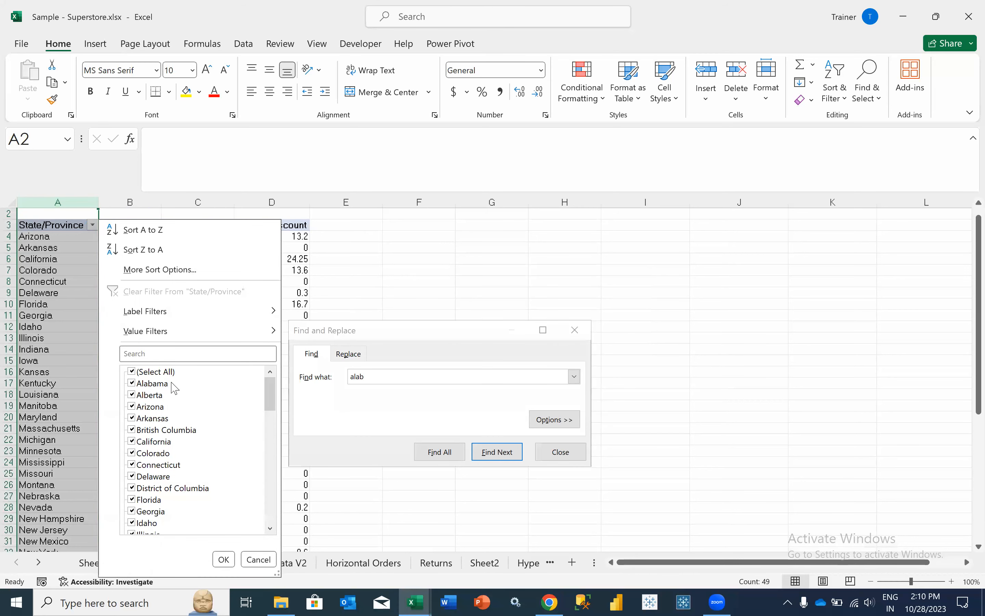
left_click(402, 377)
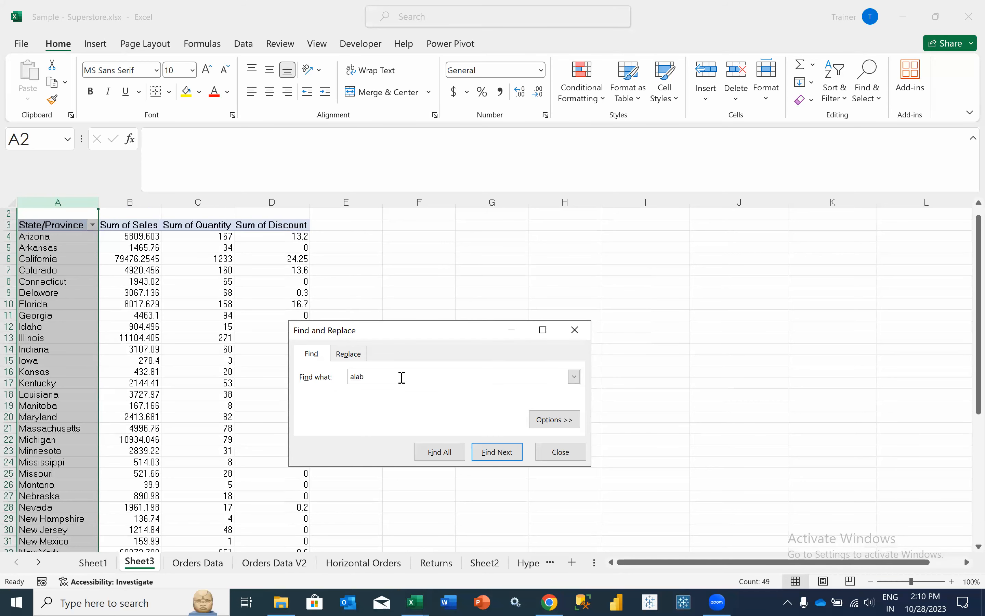
key("Return")
key("Return")
left_click(560, 421)
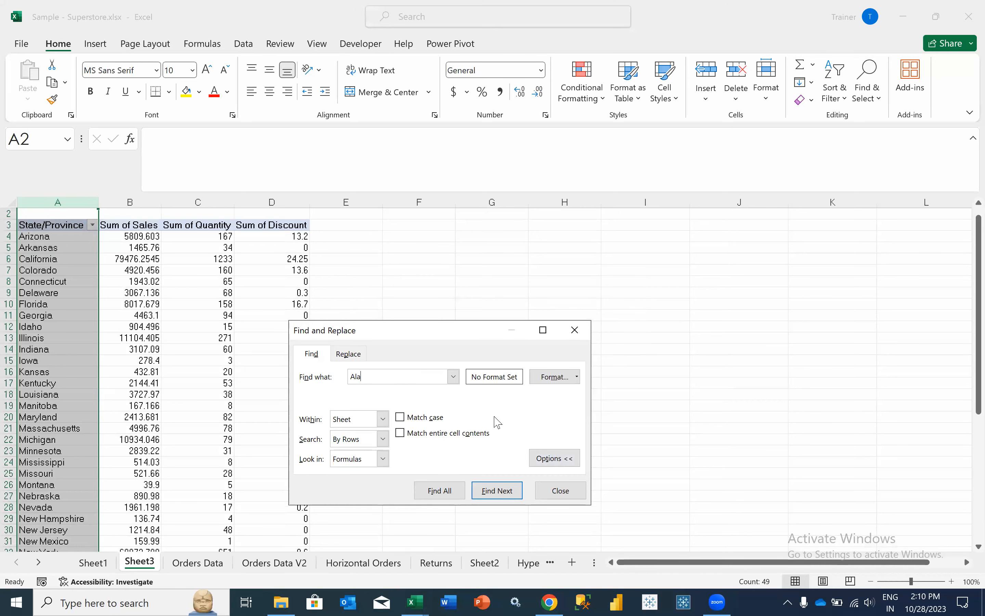
left_click(396, 376)
type("bama")
key("Return")
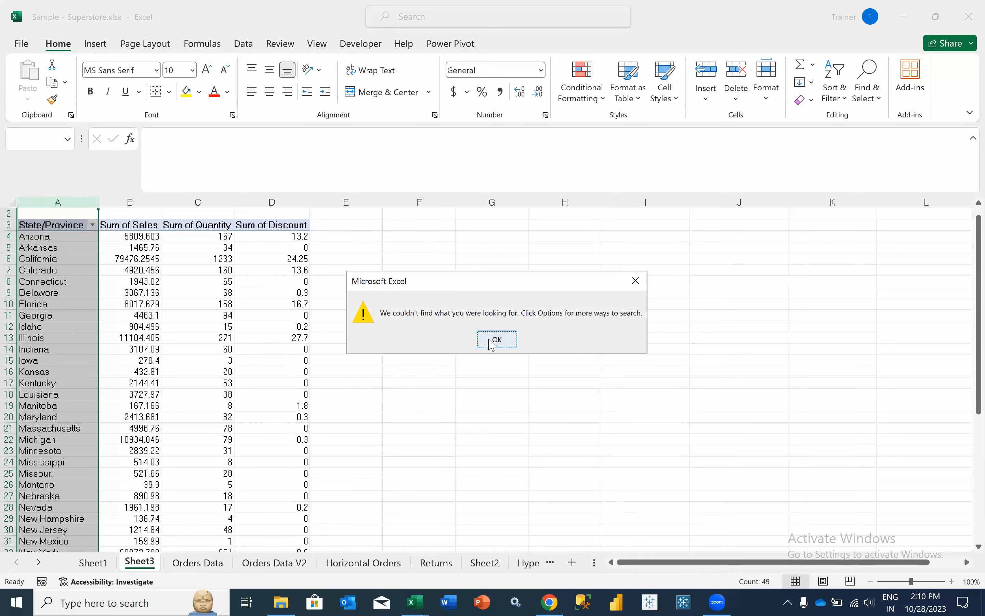
key("Return")
left_click(561, 490)
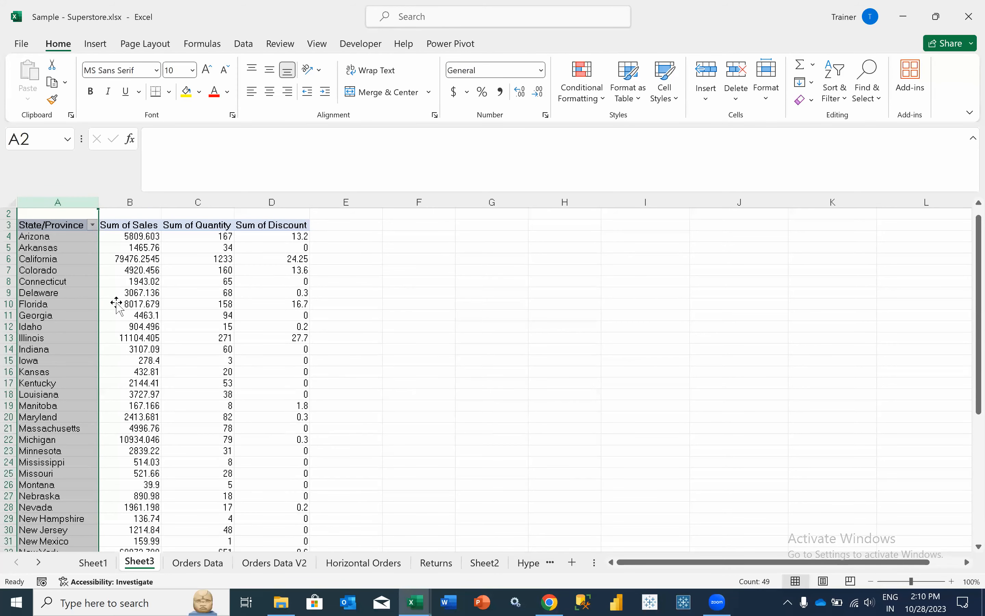
- Filter State/Province to Alabama only, then undo to restore all states
left_click(92, 230)
left_click(93, 226)
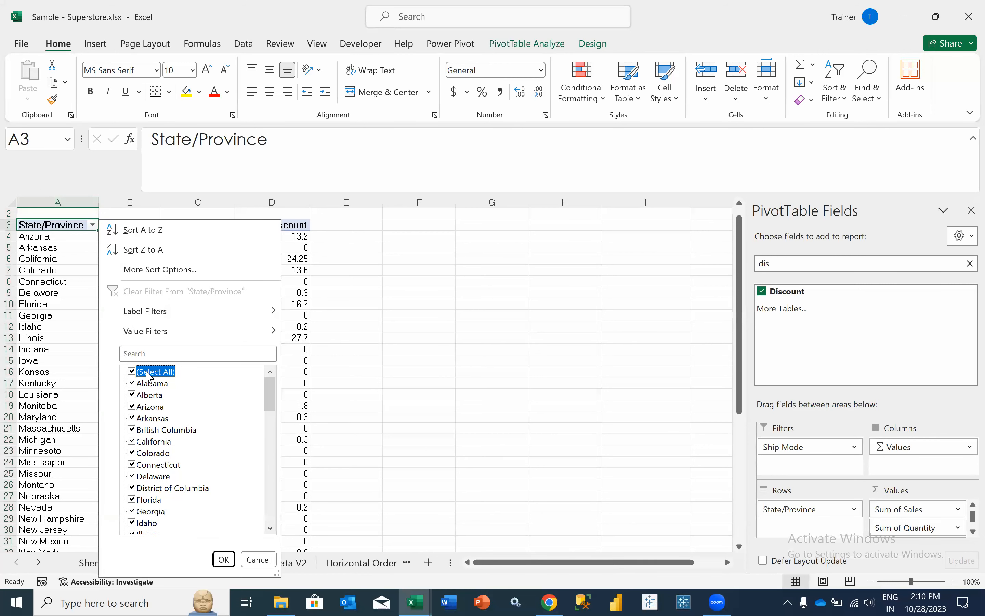
left_click(132, 371)
left_click(143, 383)
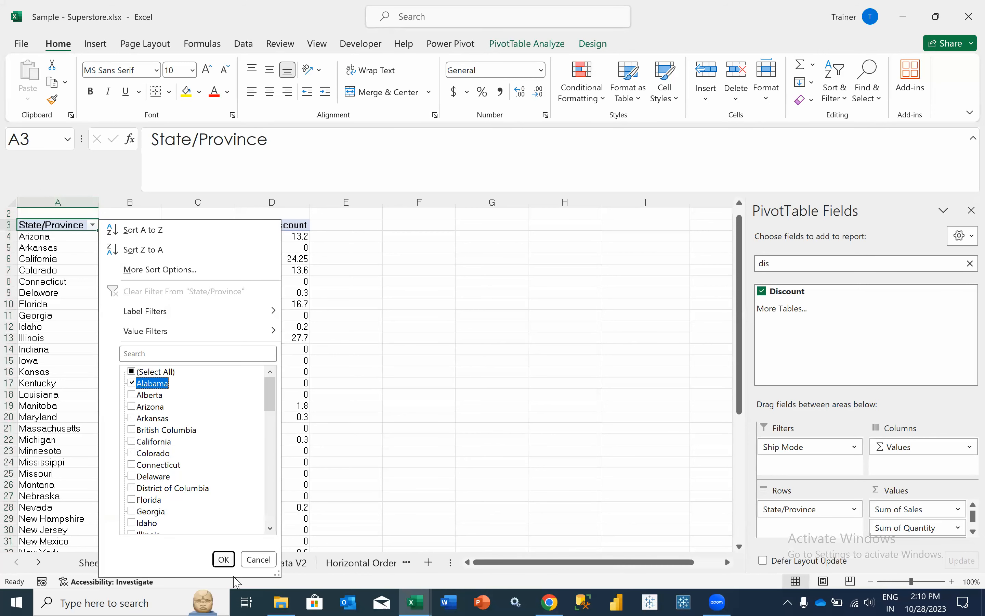
left_click(224, 559)
key("ctrl+z")
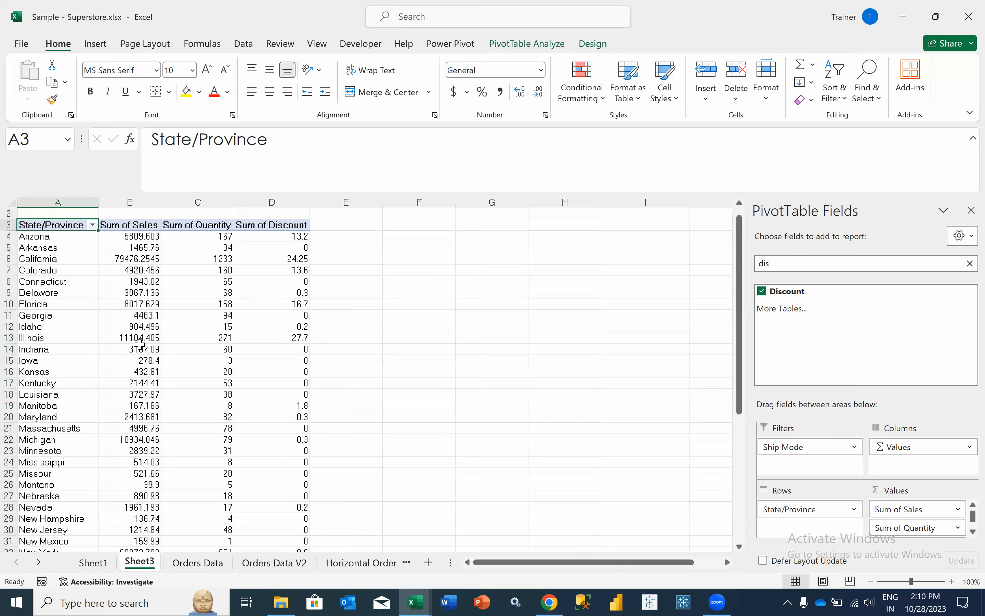
left_click(156, 214)
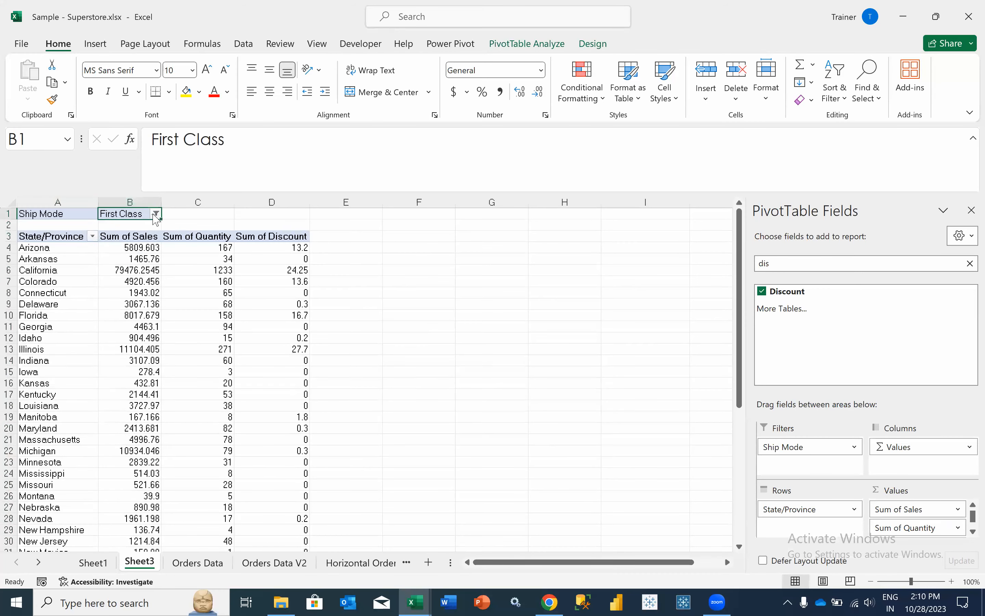
- Set the Ship Mode filter to (All) and check Alabama's and California's sales totals
left_click(22, 248)
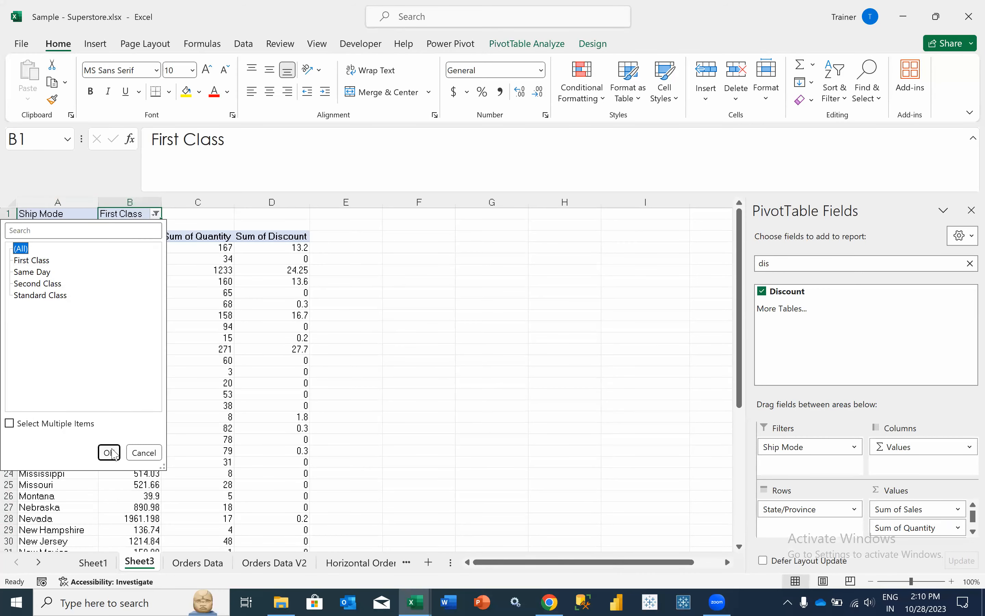
left_click(109, 452)
left_click(67, 247)
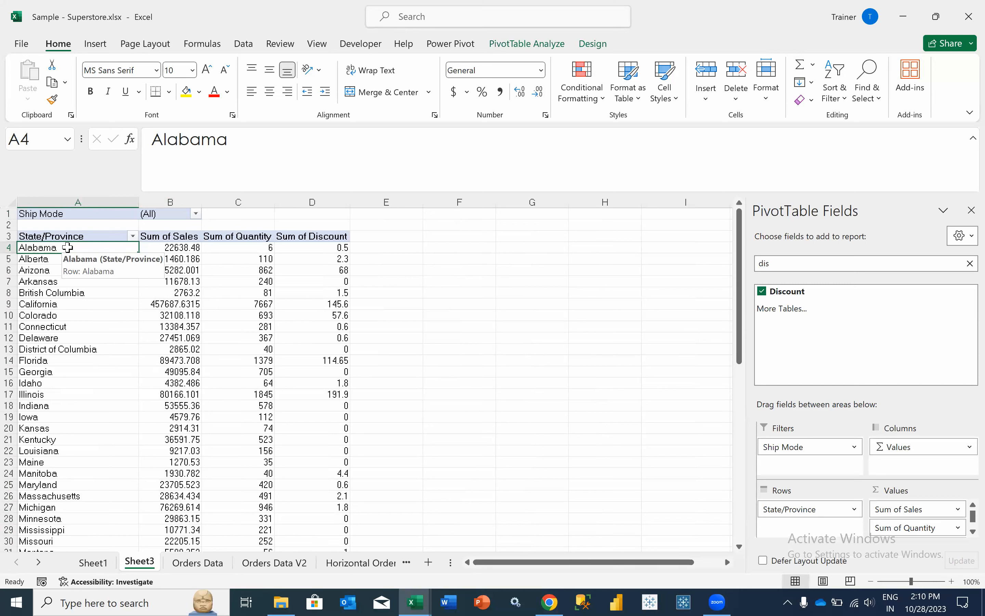
left_click(159, 302)
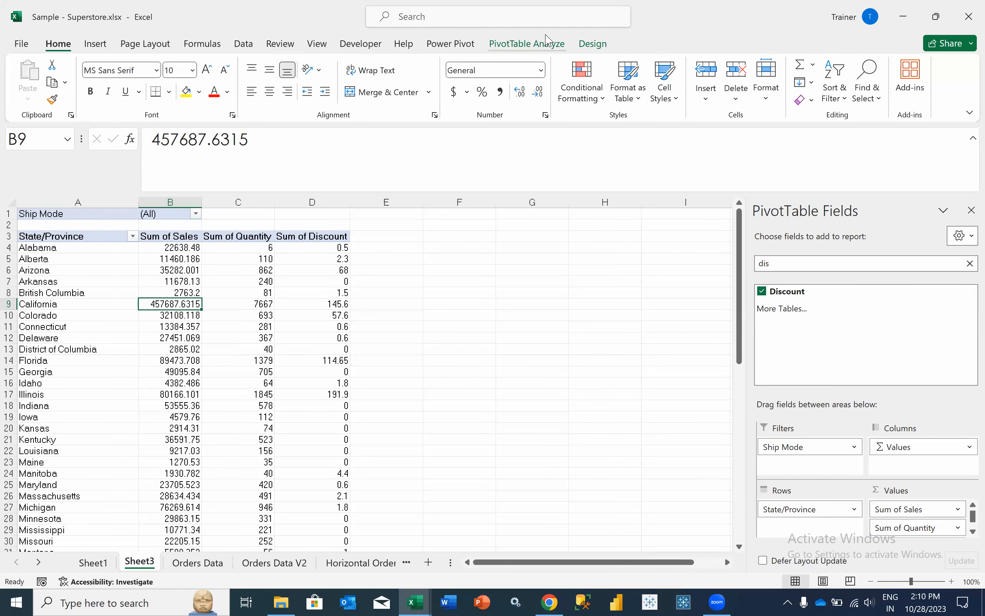
- Look over the PivotTable Analyze and Design tabs, then select the Alberta row label
left_click(546, 42)
left_click(590, 44)
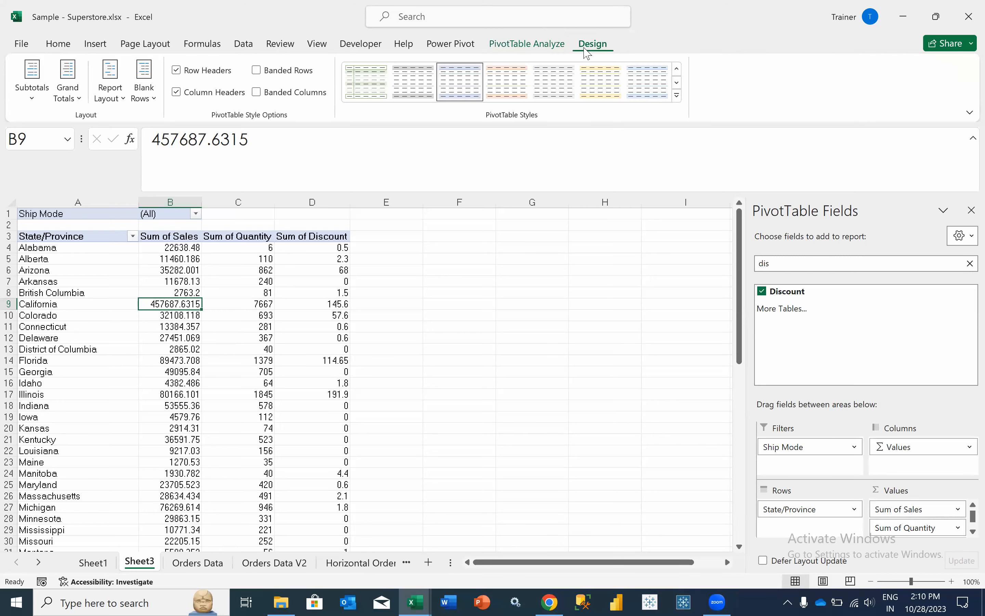
left_click(553, 48)
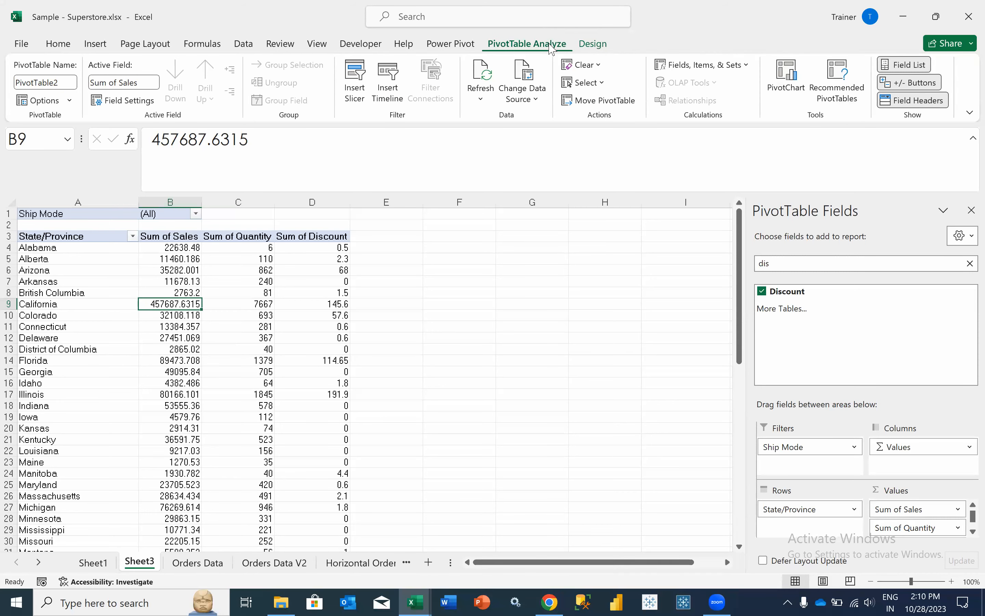
left_click(113, 261)
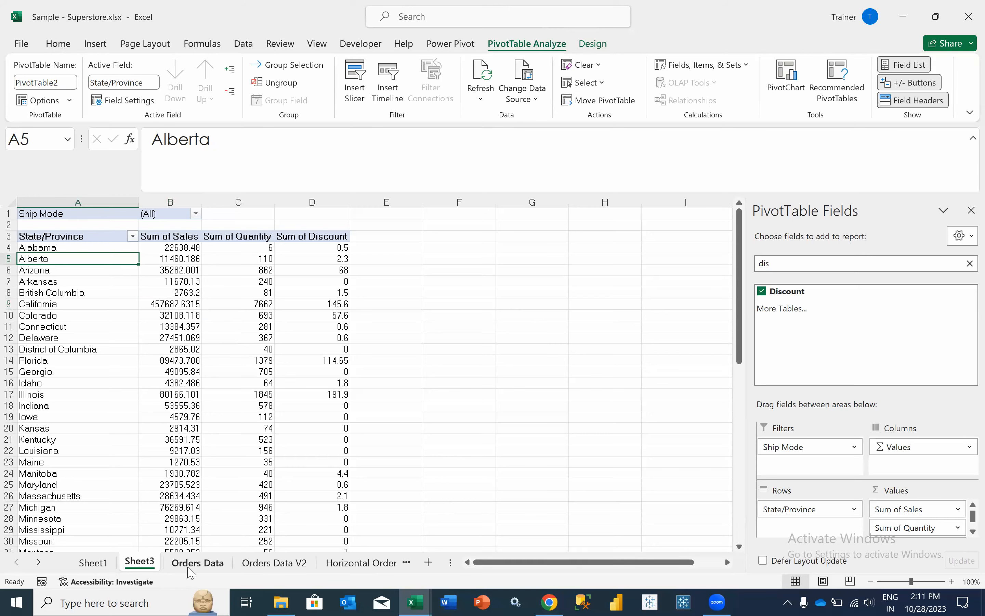
- Look over the Orders Data and Orders Data V2 sheets, then return to Sheet3
left_click(185, 566)
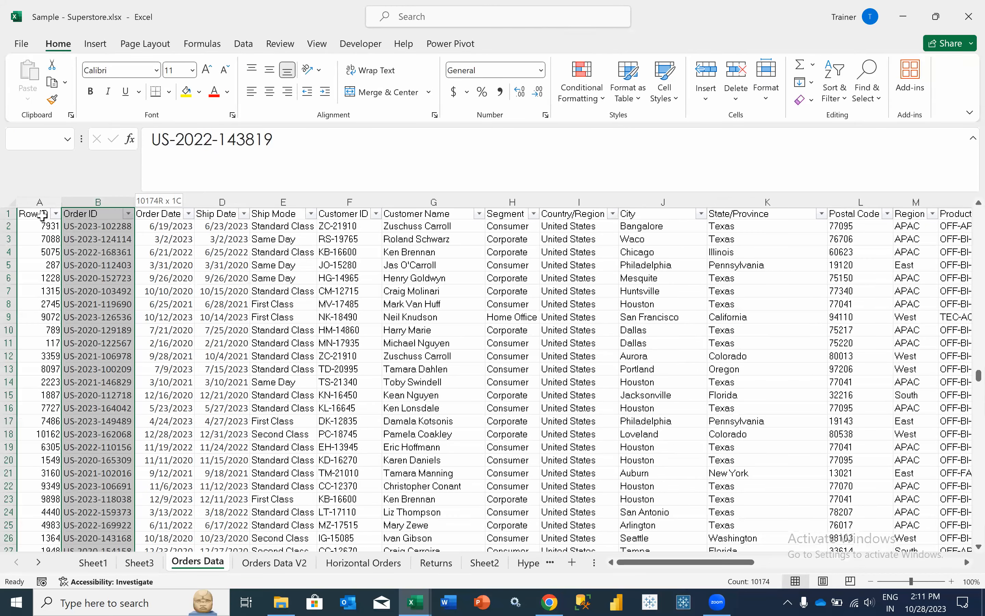
left_click(41, 216)
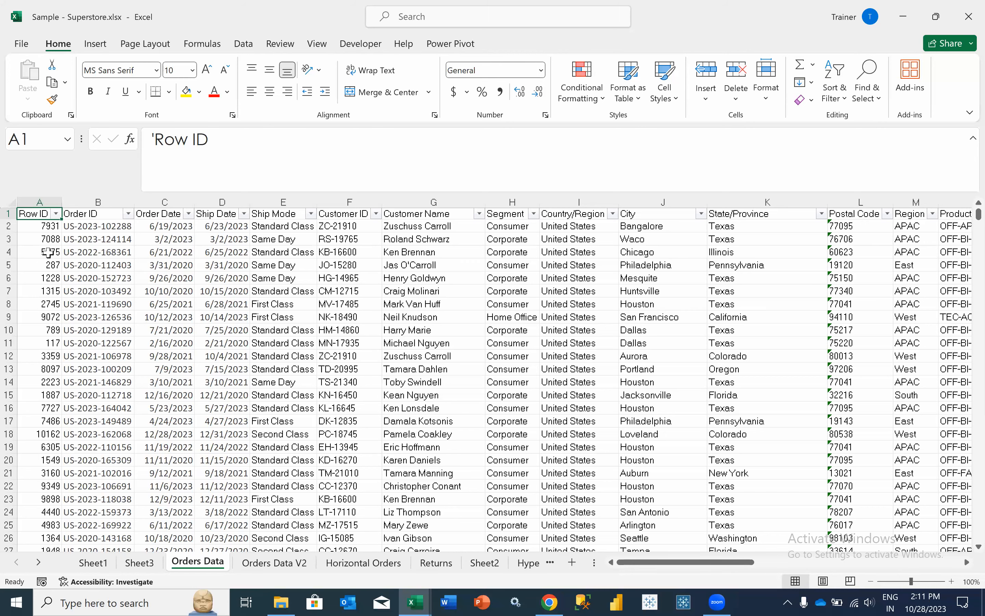
left_click(283, 564)
left_click(173, 564)
left_click(141, 562)
- Review the pivot's source range in Change Data Source, cancel unchanged, and go to Orders Data
left_click(529, 44)
left_click(528, 99)
left_click(562, 121)
left_click_drag(399, 338, 453, 338)
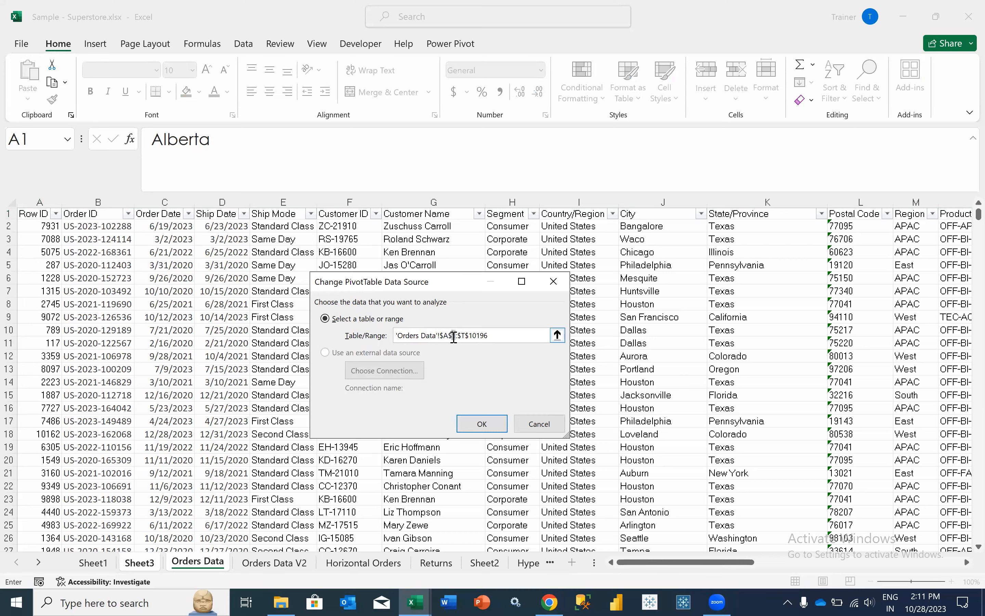
left_click(540, 423)
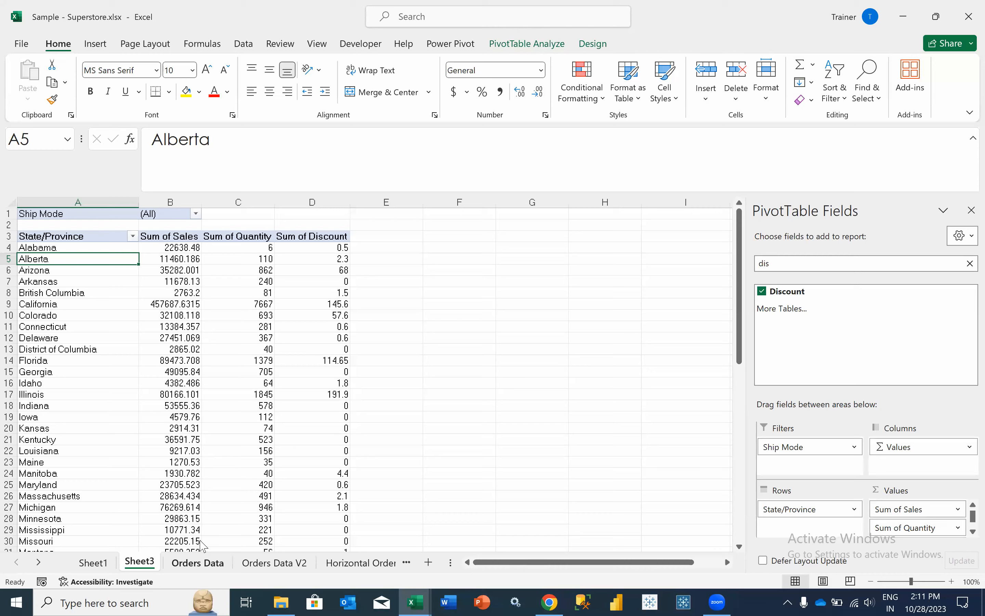
left_click(203, 563)
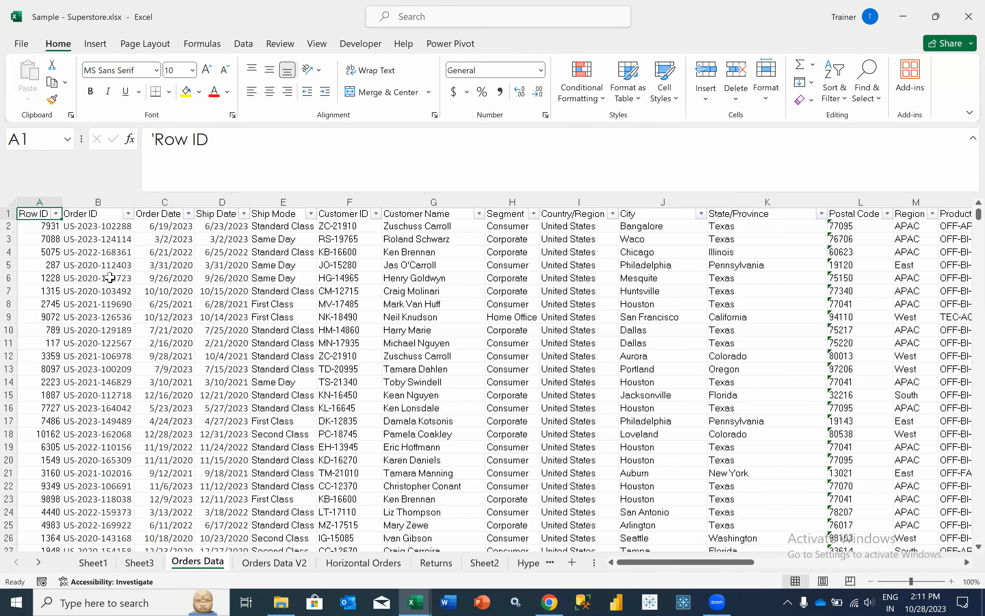
- Select A1:T10196 on Orders Data and define it as the named range OrdersDataset
key("ctrl+shift+Right")
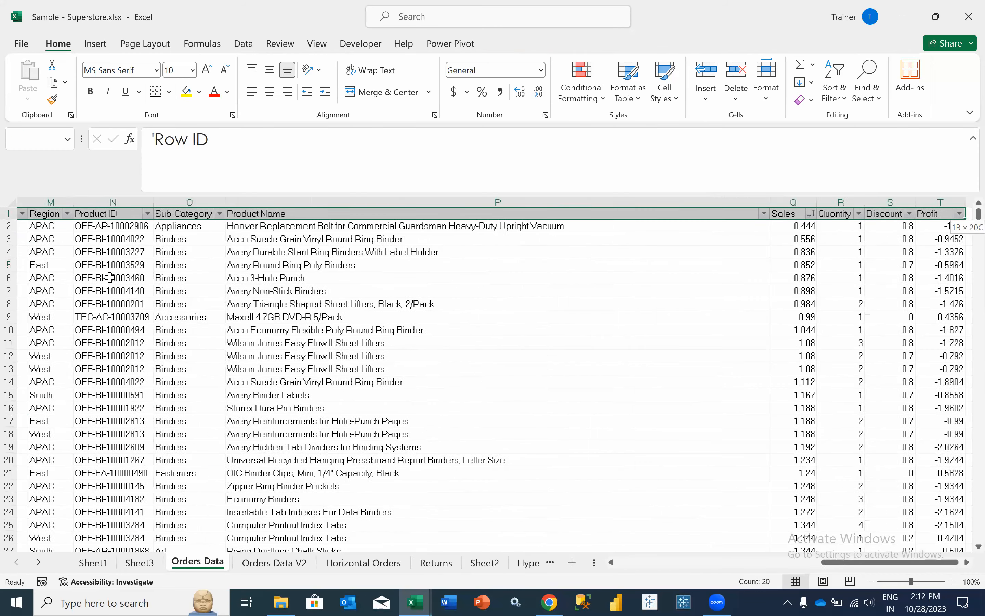
key("ctrl+shift+Down")
left_click(206, 43)
left_click(414, 82)
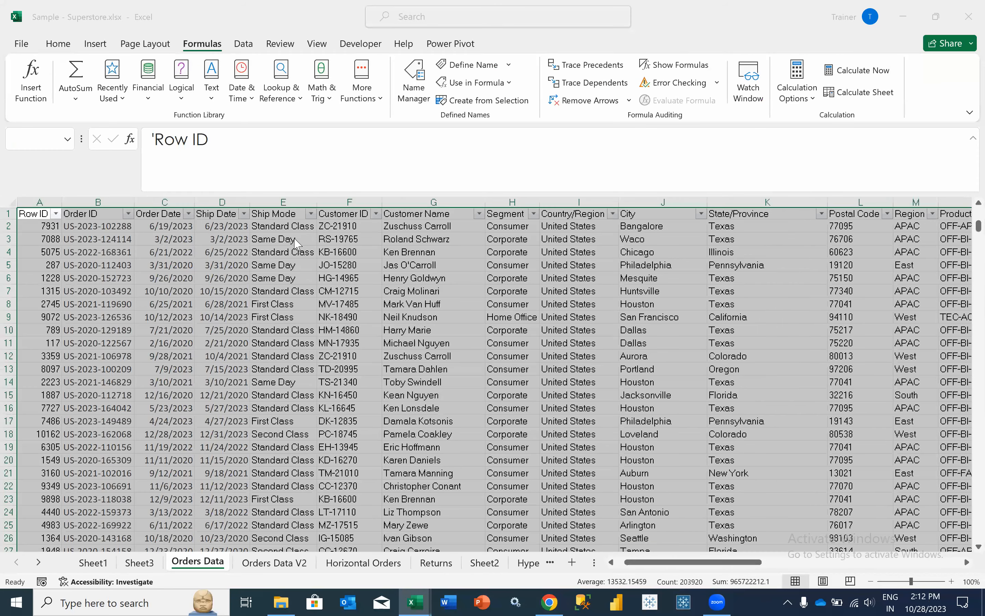
key("Return")
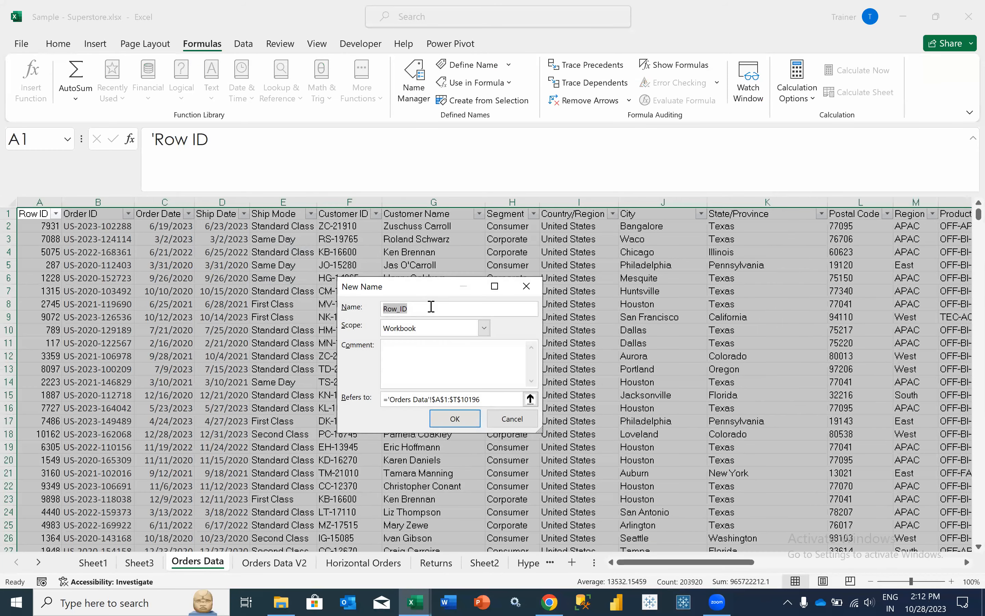
type("OrdersData")
left_click(455, 418)
left_click(616, 214)
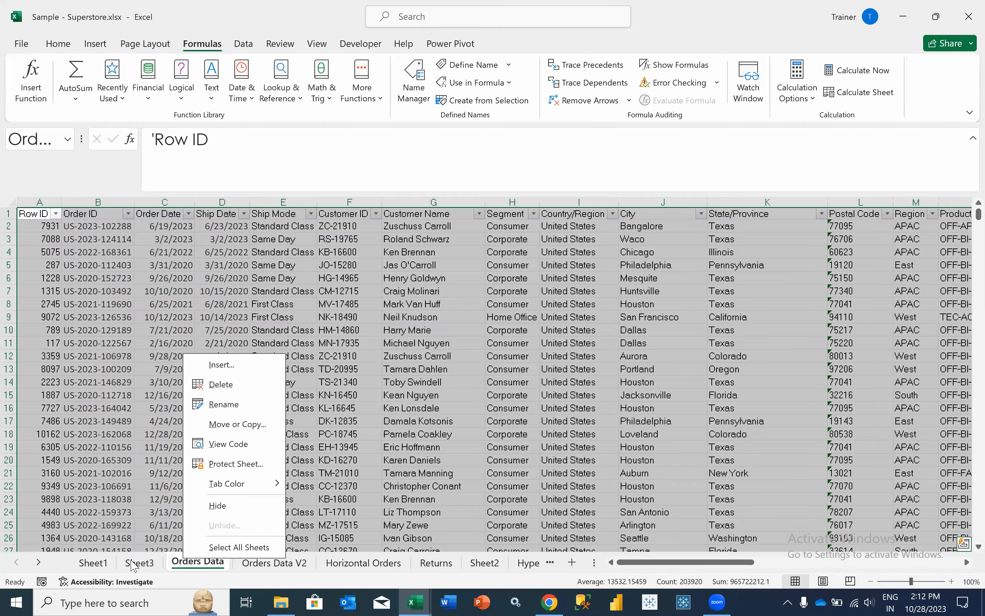
- Go to Sheet1 and select cell A17 for a new pivot table
left_click(98, 563)
left_click(93, 563)
left_click(42, 389)
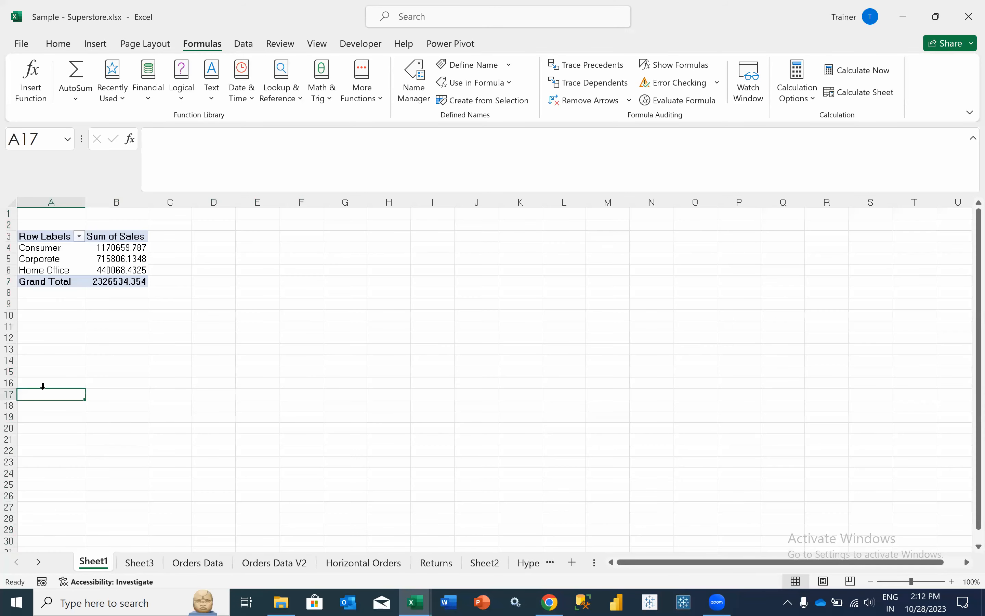
- Insert an empty PivotTable at Sheet1 A17 sourced from the OrdersData range, then return to Orders Data
left_click(95, 43)
left_click(33, 81)
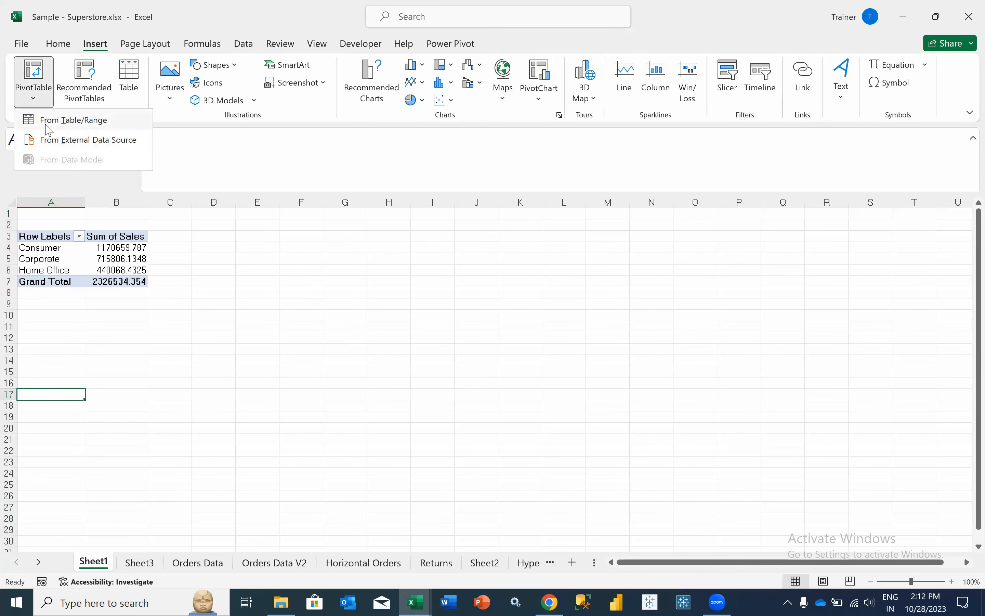
left_click(55, 120)
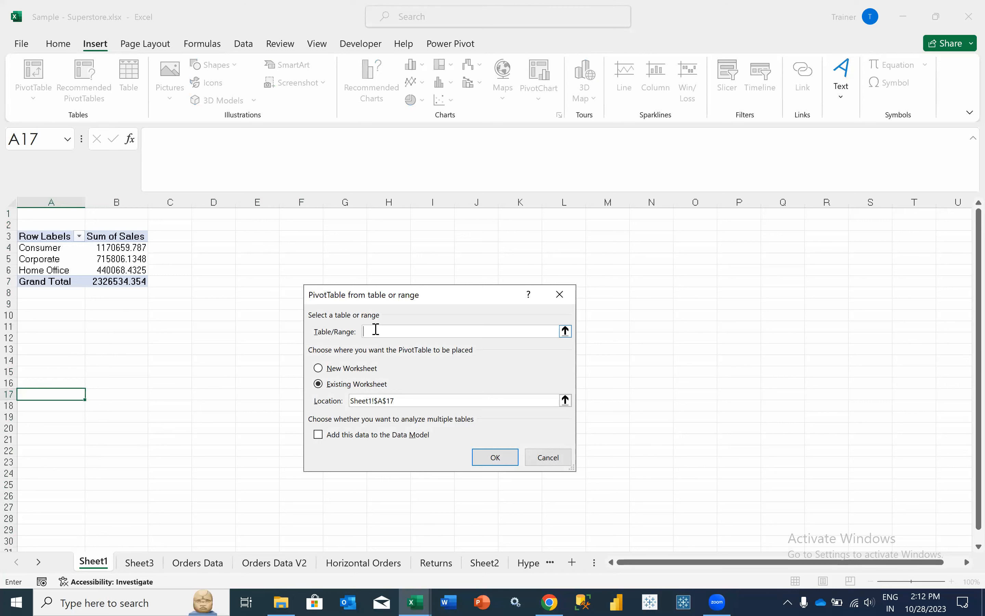
type("OrdersDataset")
left_click(509, 458)
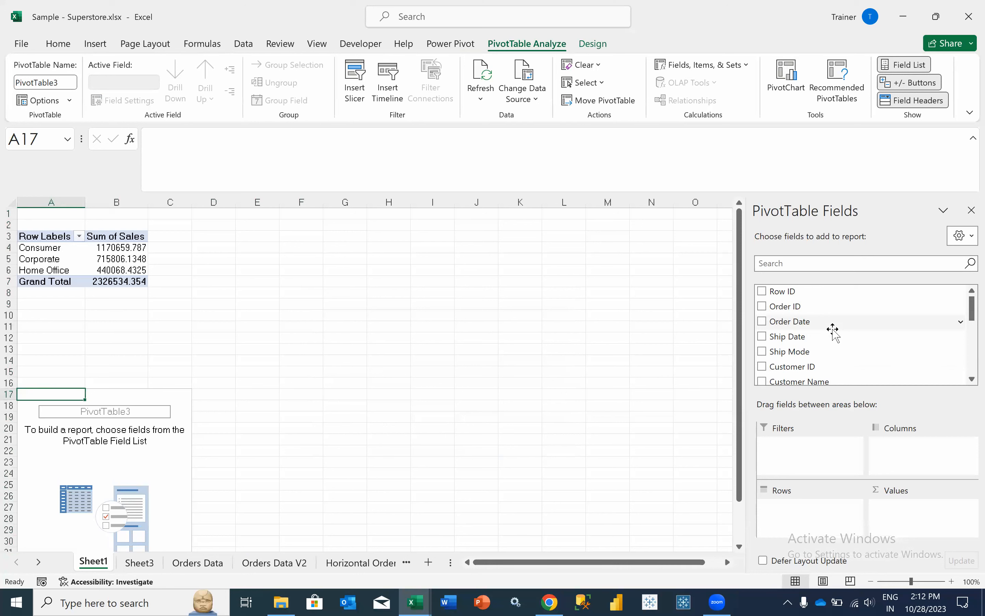
left_click(198, 563)
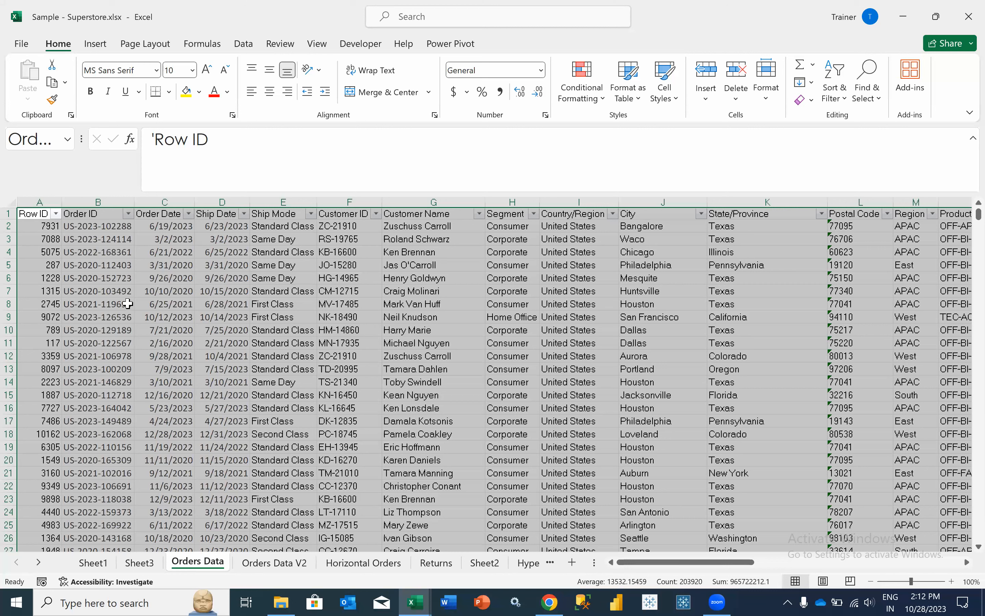
- Convert $A$1:$T$10196 into Table1 with headers using Ctrl+T, then select a cell inside it
key("ctrl+t")
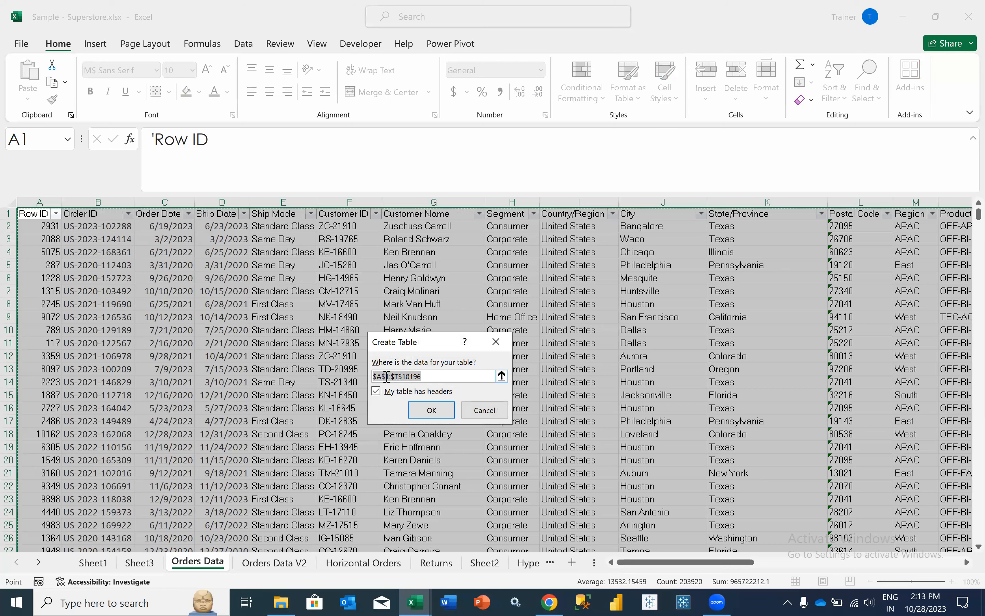
left_click(432, 408)
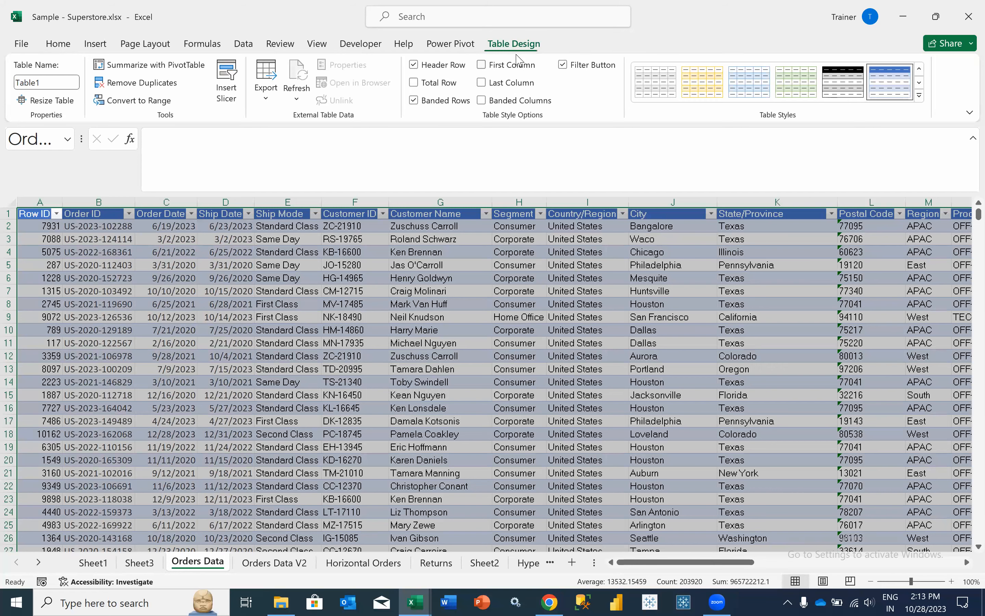
left_click(216, 338)
- Select the entire orders table from A1 to its last row and column
key("Right")
key("Right")
key("Right")
key("Right")
key("Right")
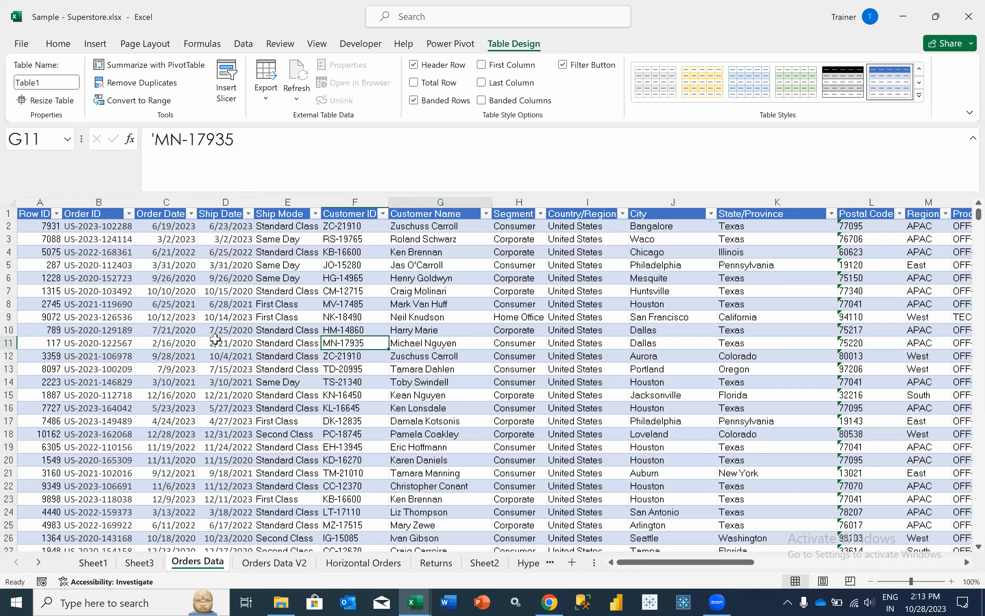
key("Left")
key("Left")
key("ctrl+shift+Right")
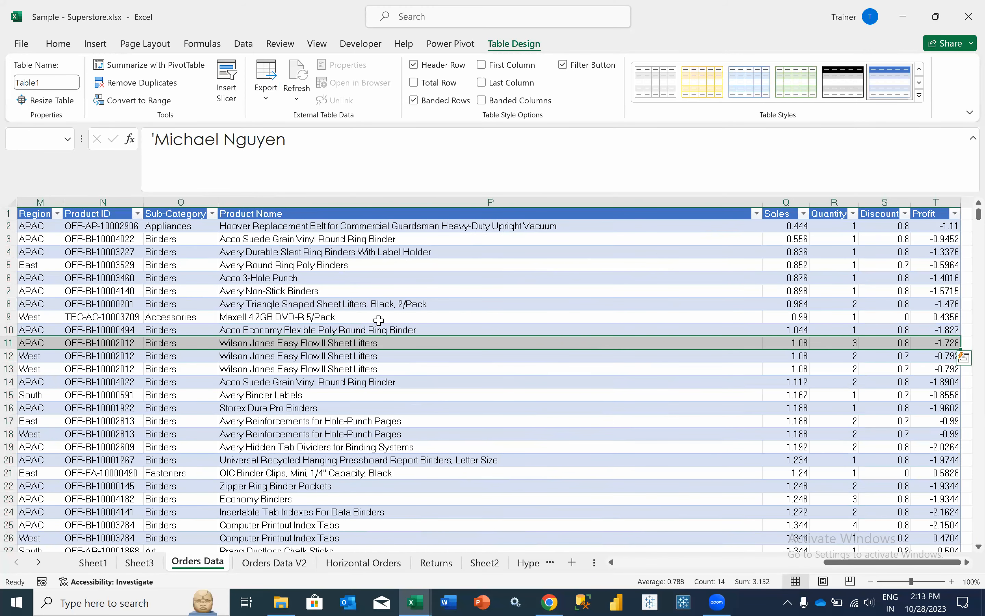
left_click(614, 268)
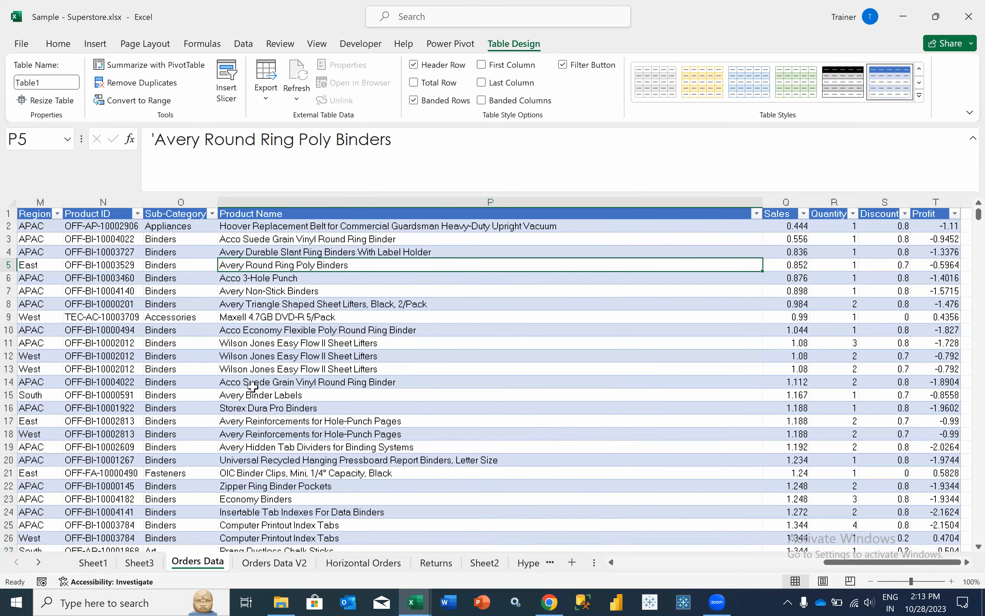
scroll(220, 379, "left", 5)
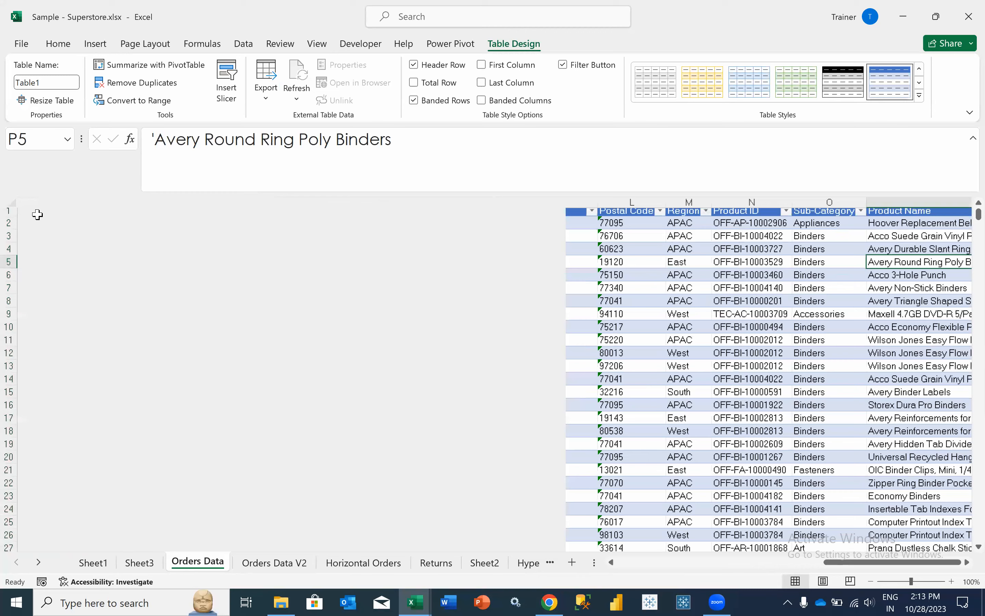
scroll(37, 215, "left", 3)
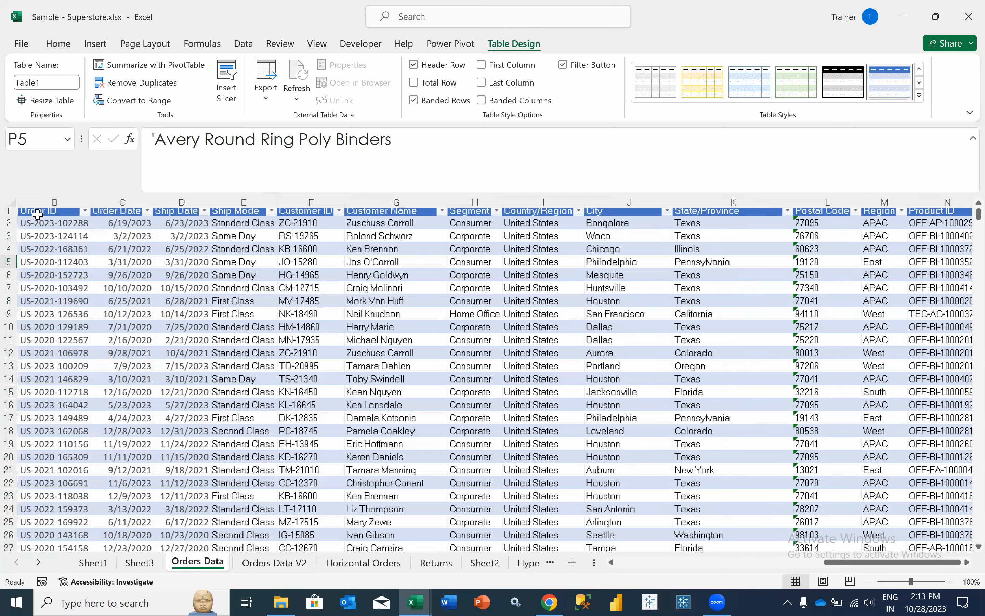
scroll(37, 215, "left", 1)
key("ctrl+Home")
key("ctrl+shift+Right")
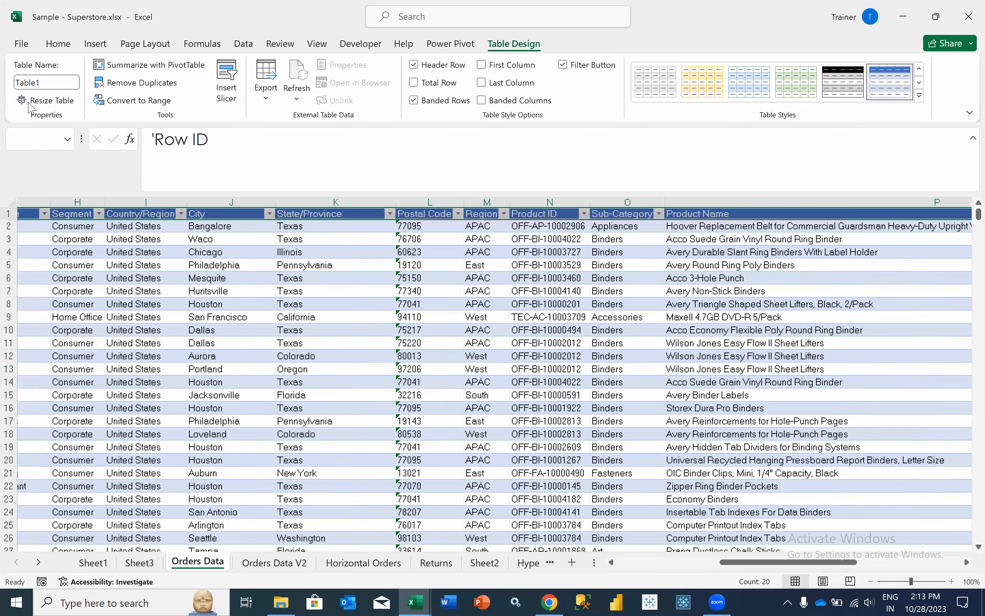
key("ctrl+shift+Down")
- Insert a PivotTable on a new sheet with Ship Mode in Rows and Sales in Values
key("alt+n")
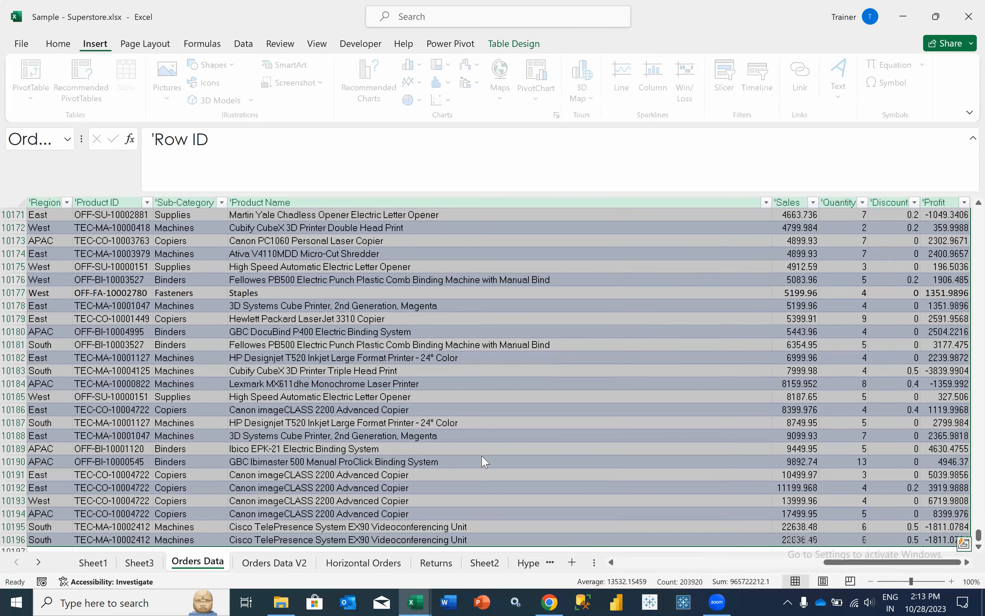
key("v")
key("t")
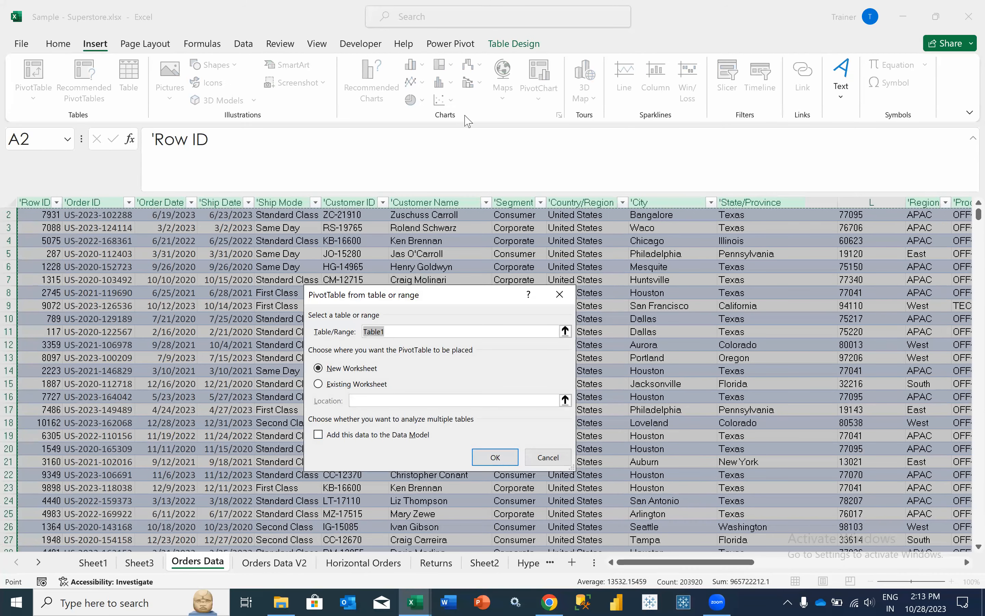
key("Return")
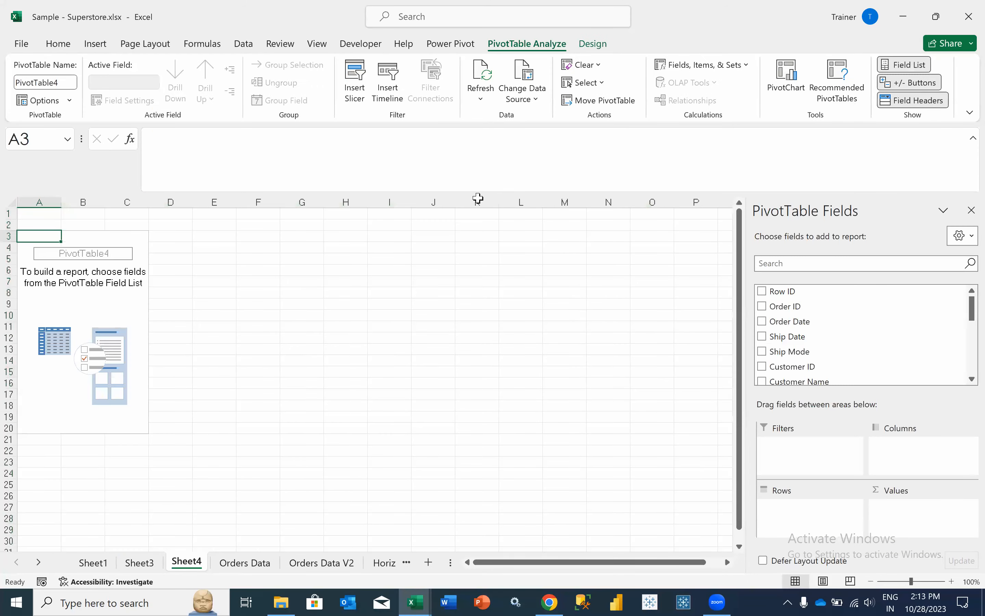
key("i")
key("d")
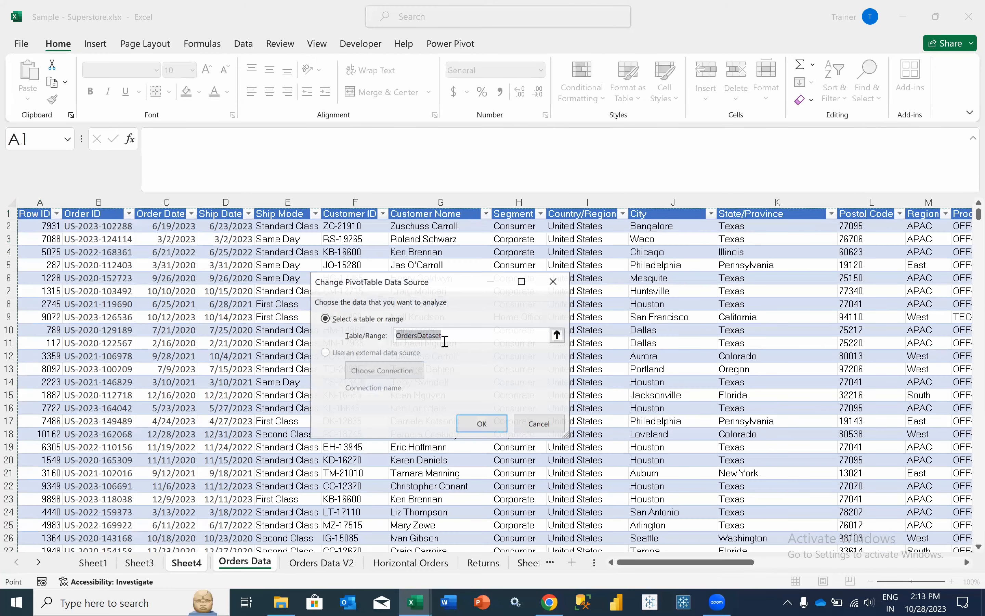
left_click(538, 423)
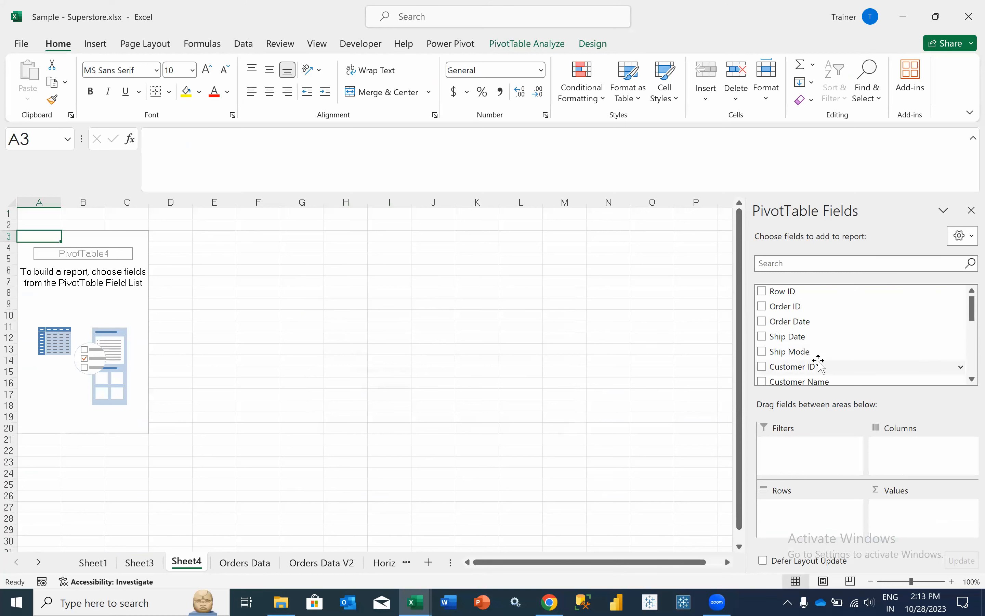
left_click_drag(814, 352, 805, 506)
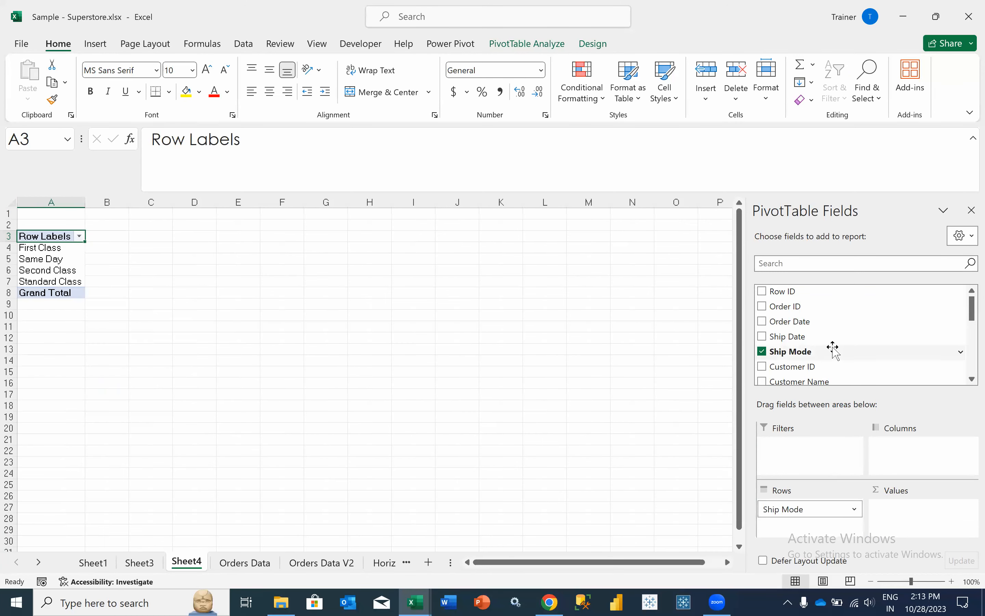
scroll(831, 347, "down", 5)
left_click_drag(781, 314, 899, 528)
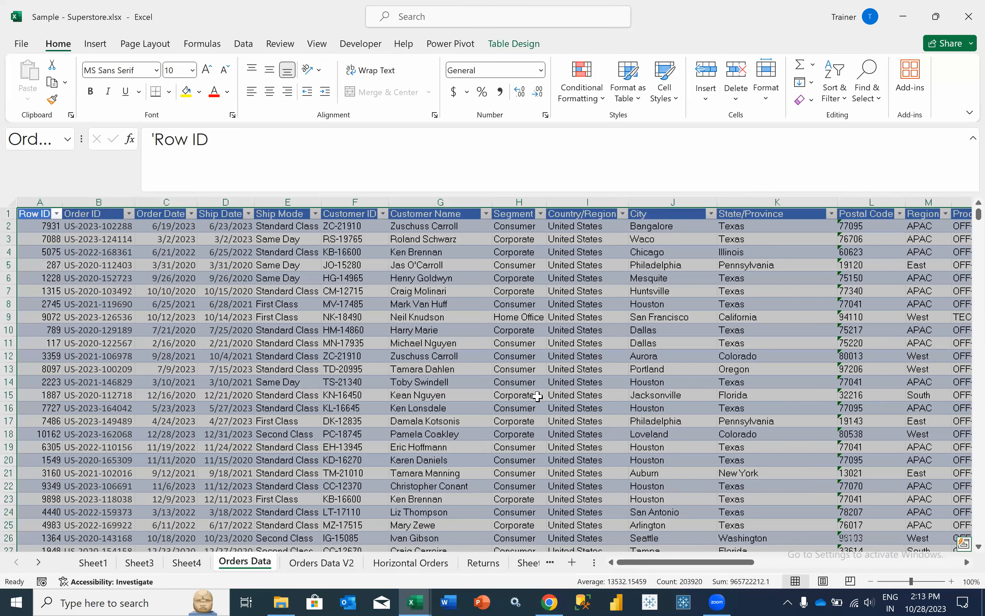
- Add a Forecast header in U1 and a 30%-of-Sales formula filling the column
key("Right")
key("Right")
key("Right")
key("Right")
key("Right")
key("Right")
key("Right")
key("Right")
key("Right")
key("Right")
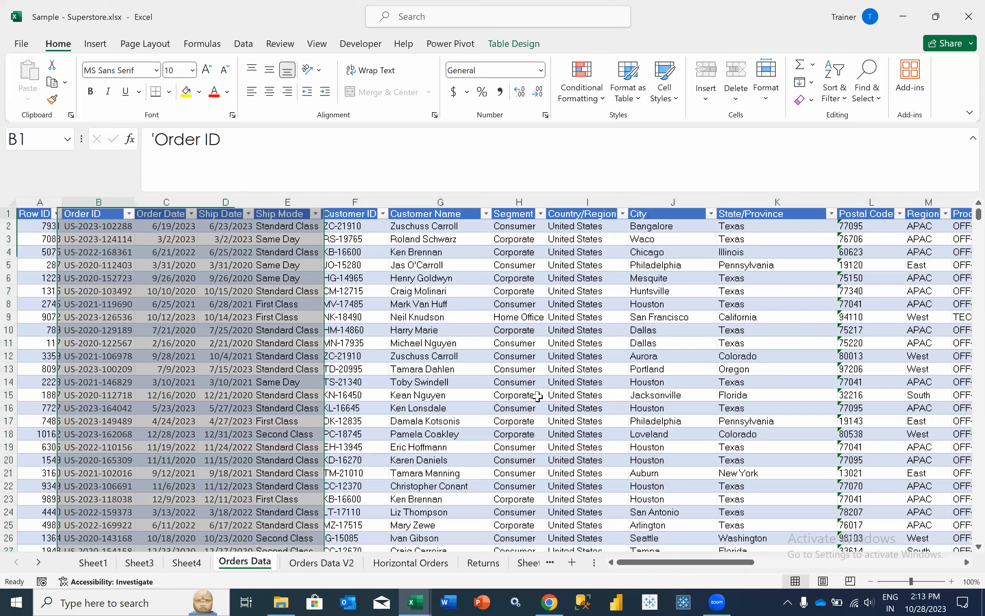
key("Right")
key("Right")
key("Right")
key("Right")
key("Right")
key("Right")
key("Right")
key("Right")
key("Right")
key("Right")
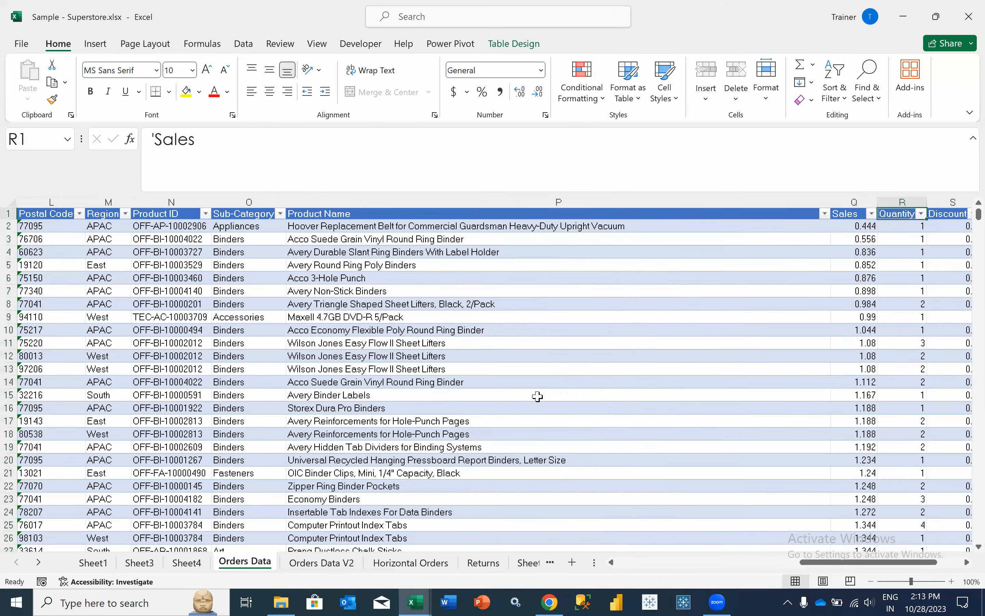
key("Right")
key("Left")
type("Forecast")
key("Tab")
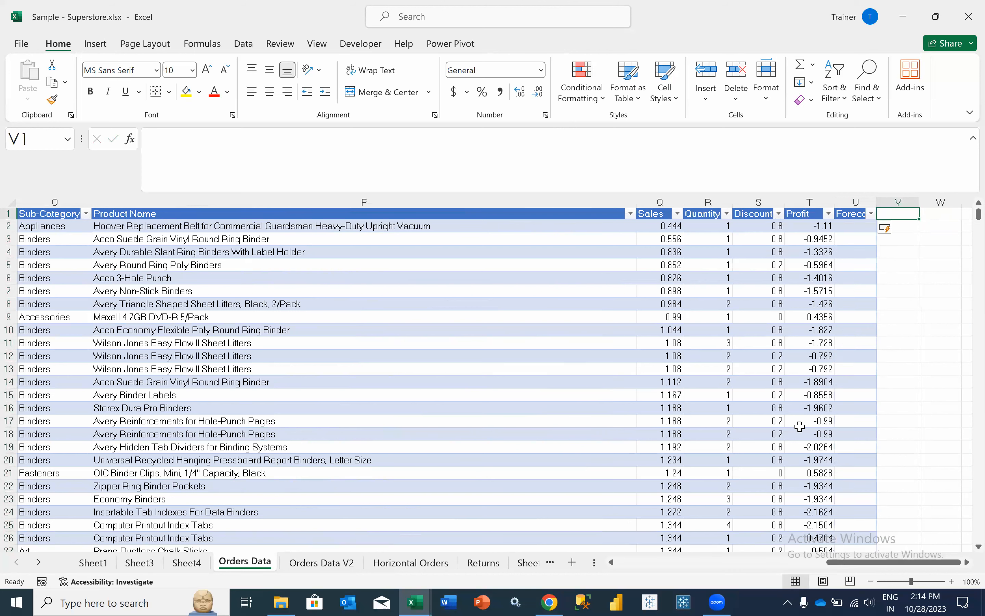
left_click(859, 227)
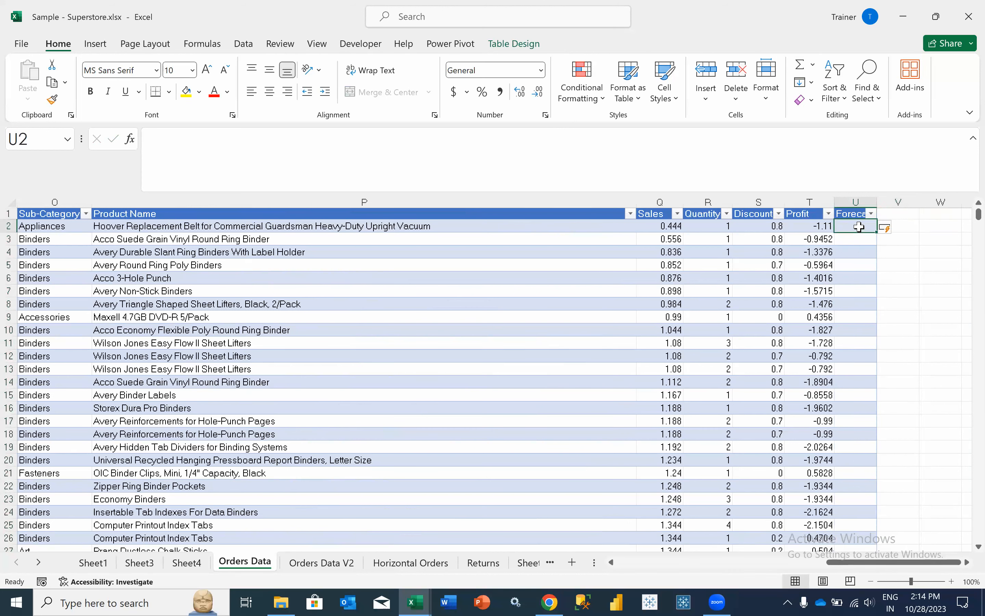
type("=")
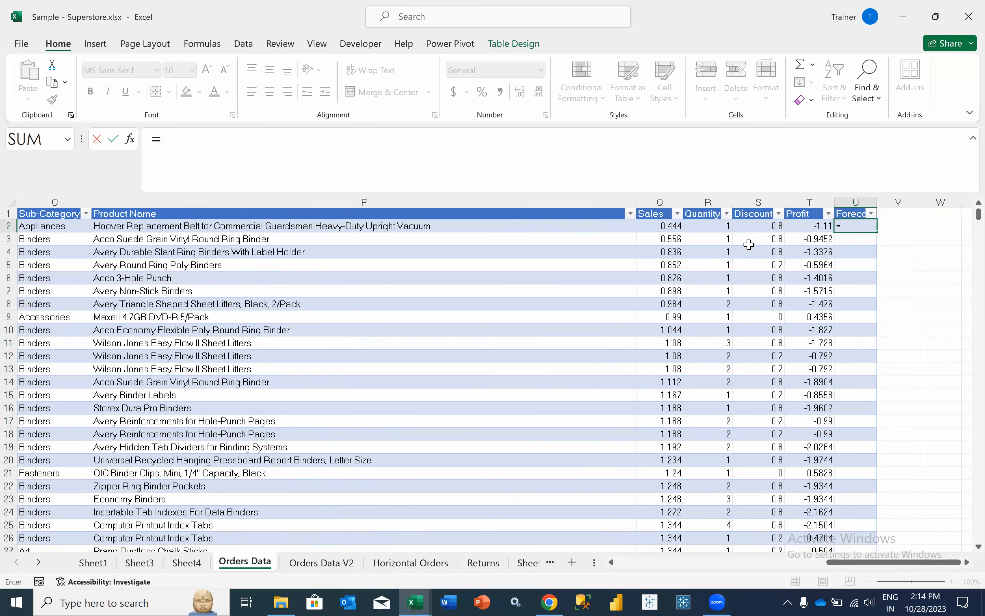
left_click(662, 226)
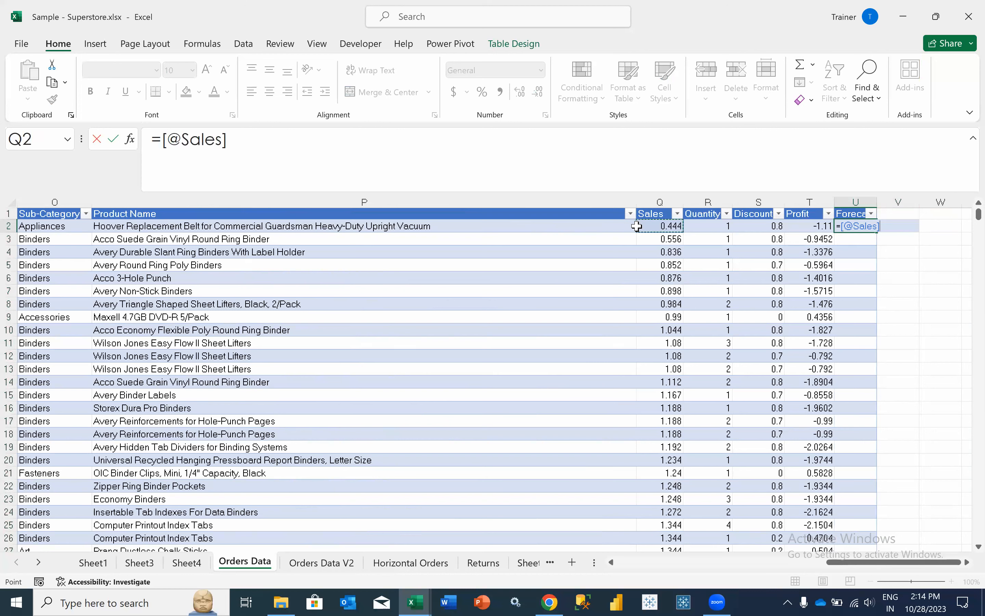
type("*")
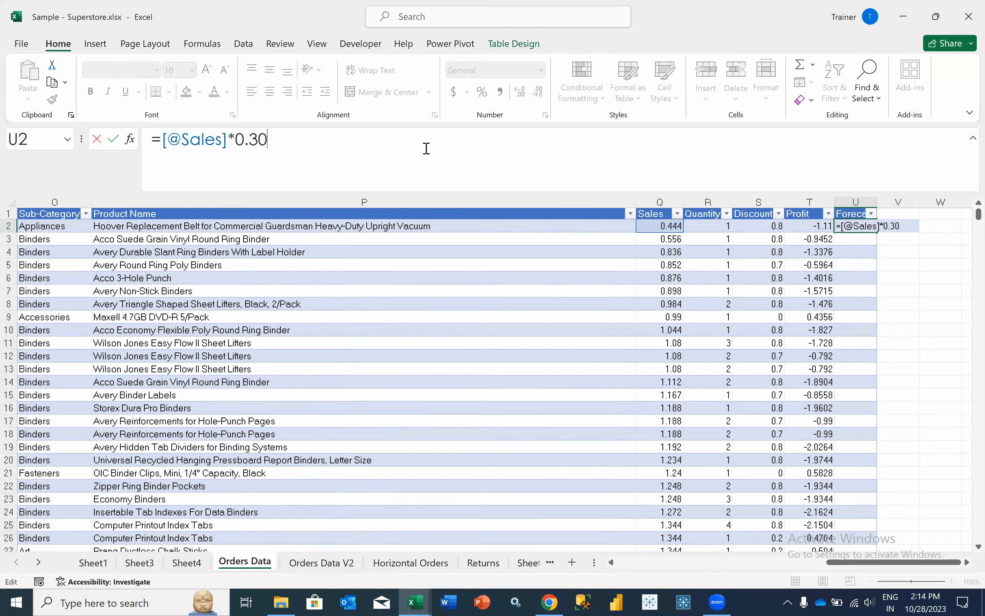
key("Return")
key("Home")
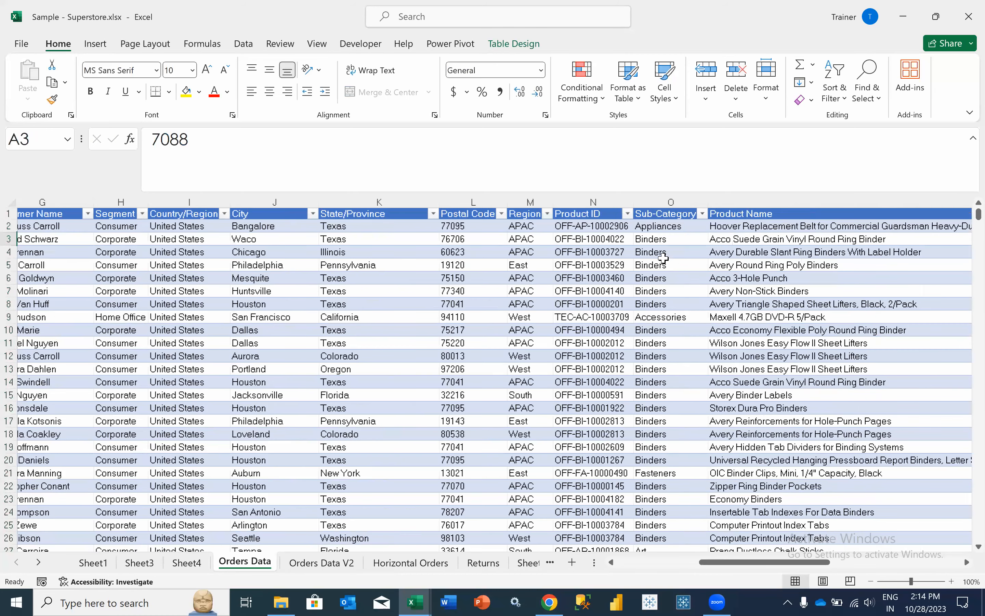
key("ctrl+Right")
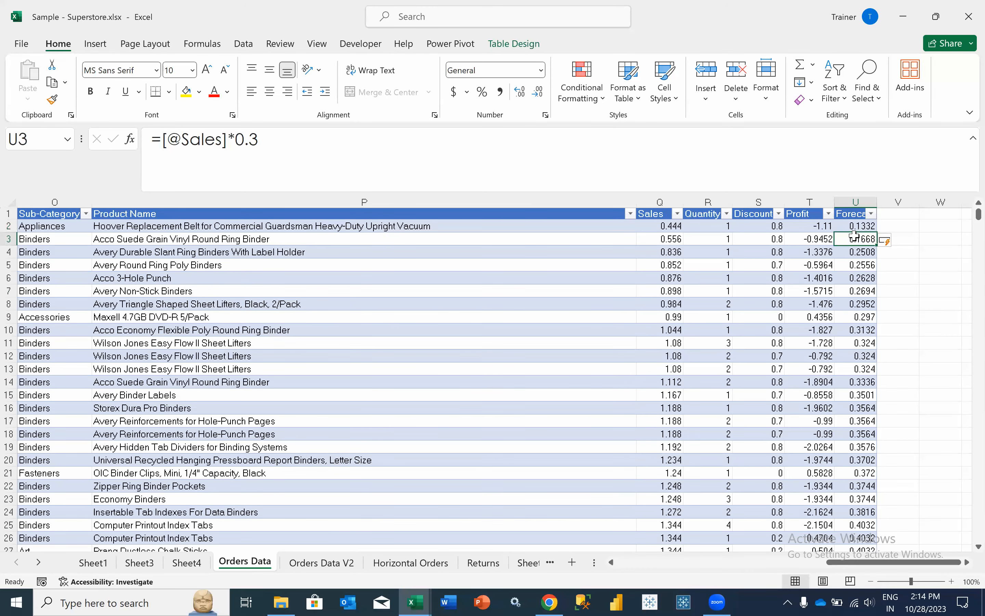
left_click(857, 229)
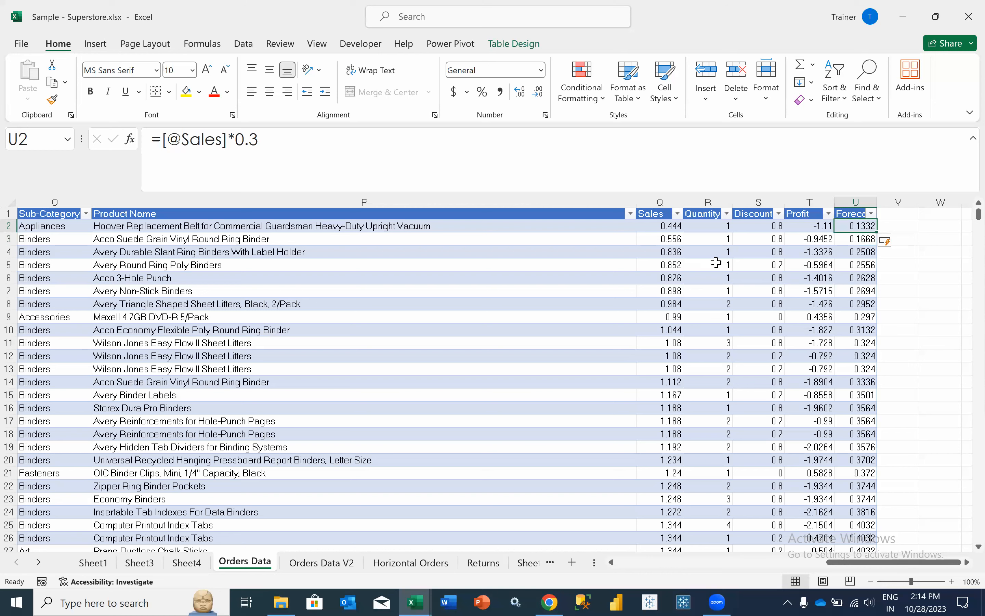
left_click(657, 227)
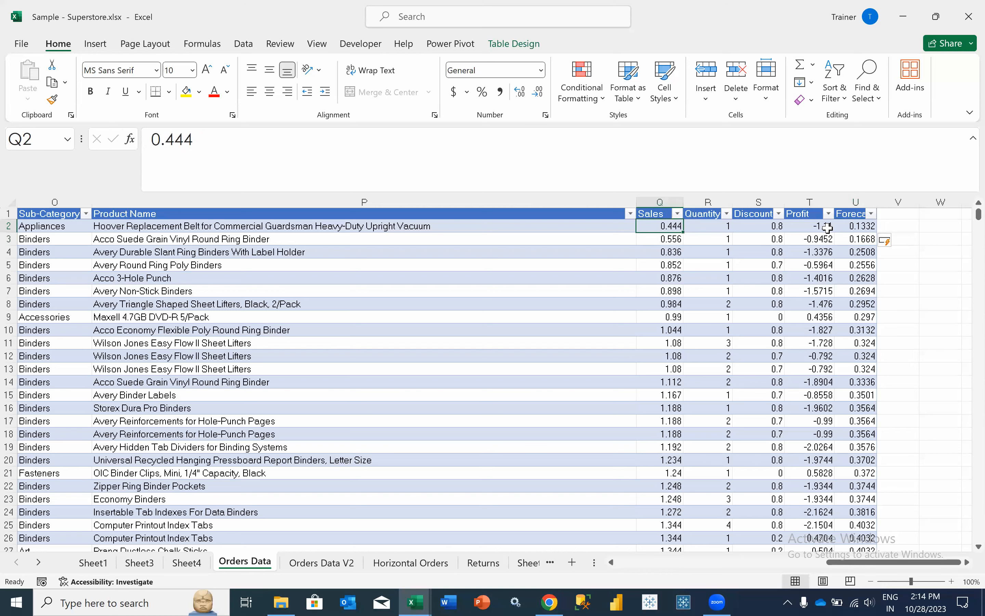
left_click(848, 225)
left_click(164, 139)
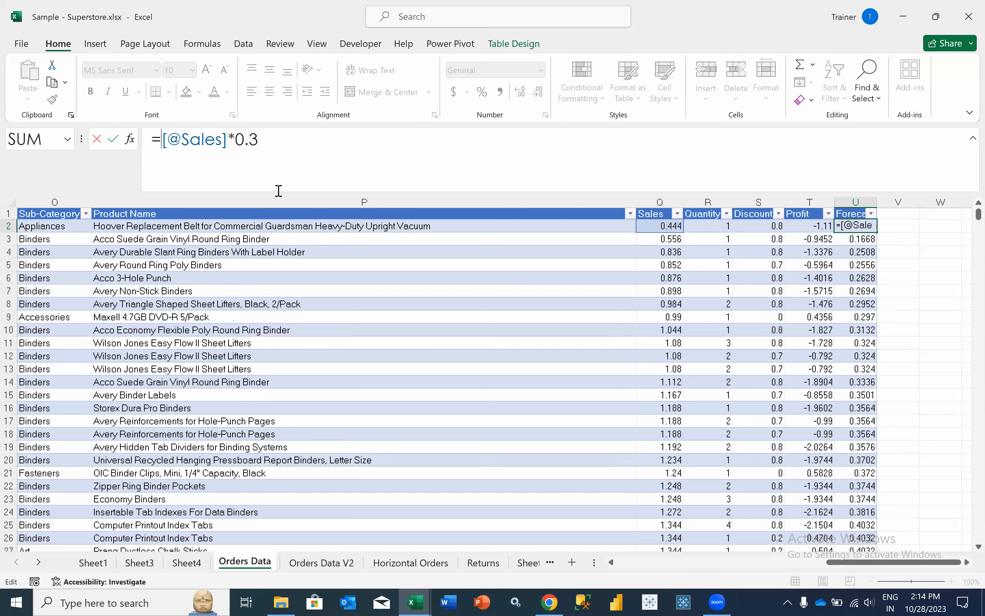
type("(")
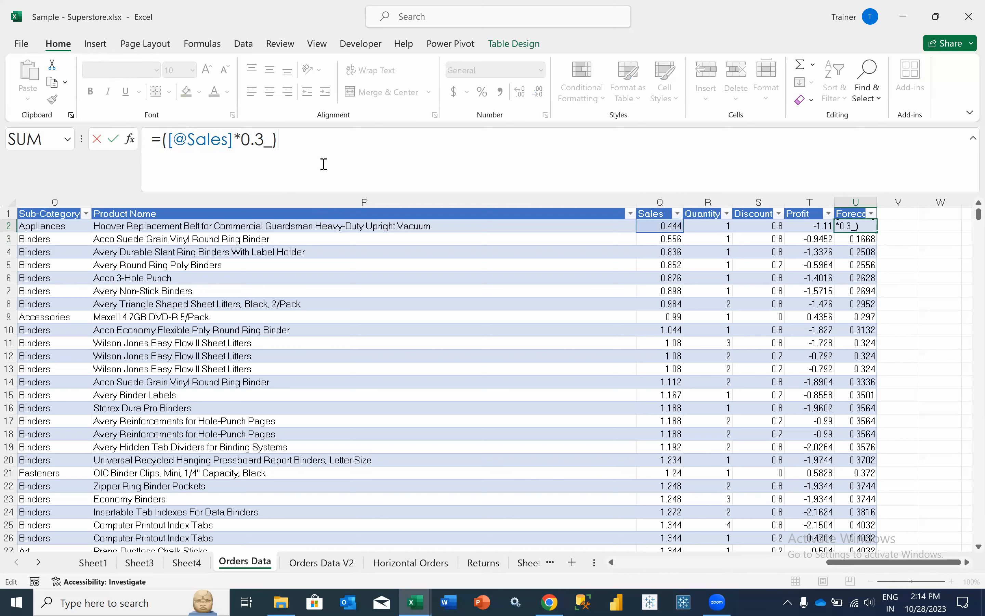
type(")+")
left_click(654, 228)
key("Return")
key("Home")
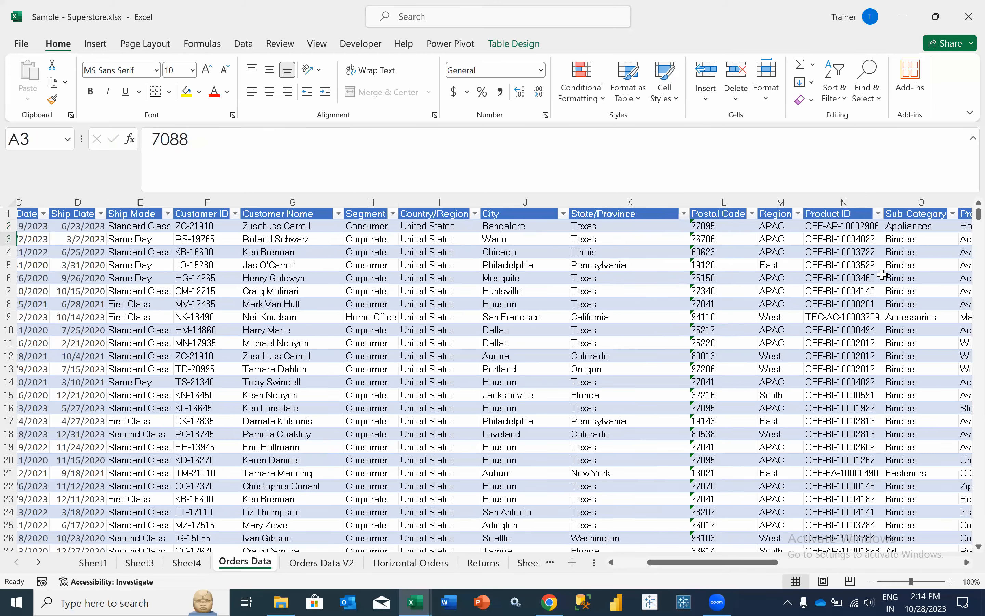
scroll(871, 252, "left", 2)
scroll(867, 244, "right", 5)
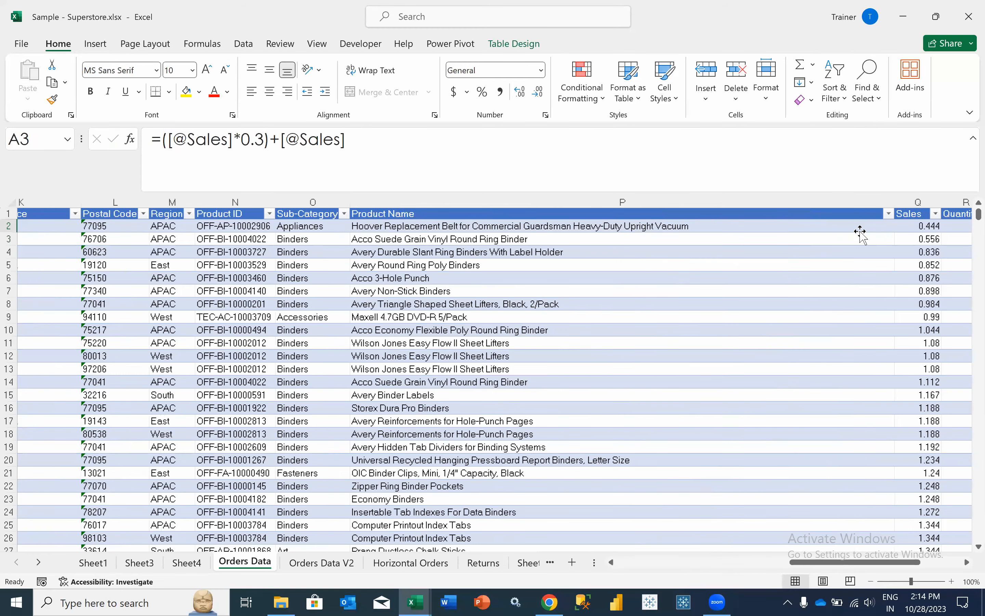
scroll(861, 235, "right", 5)
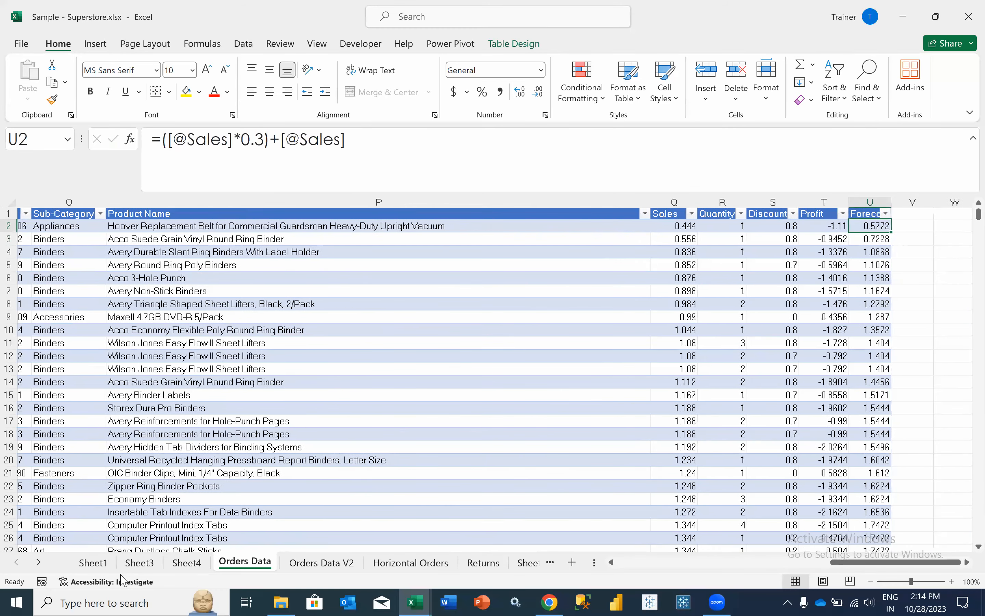
scroll(122, 281, "right", 1)
key("ctrl+Page_Up")
- Refresh the Ship Mode pivot and search its field list for the forecast field
left_click(122, 270)
right_click(121, 269)
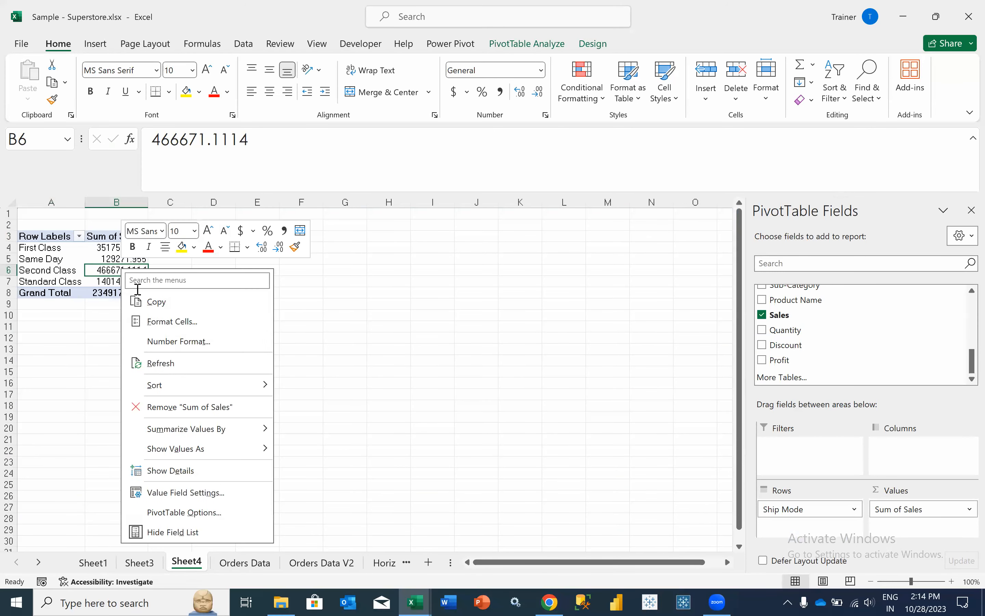
left_click(165, 363)
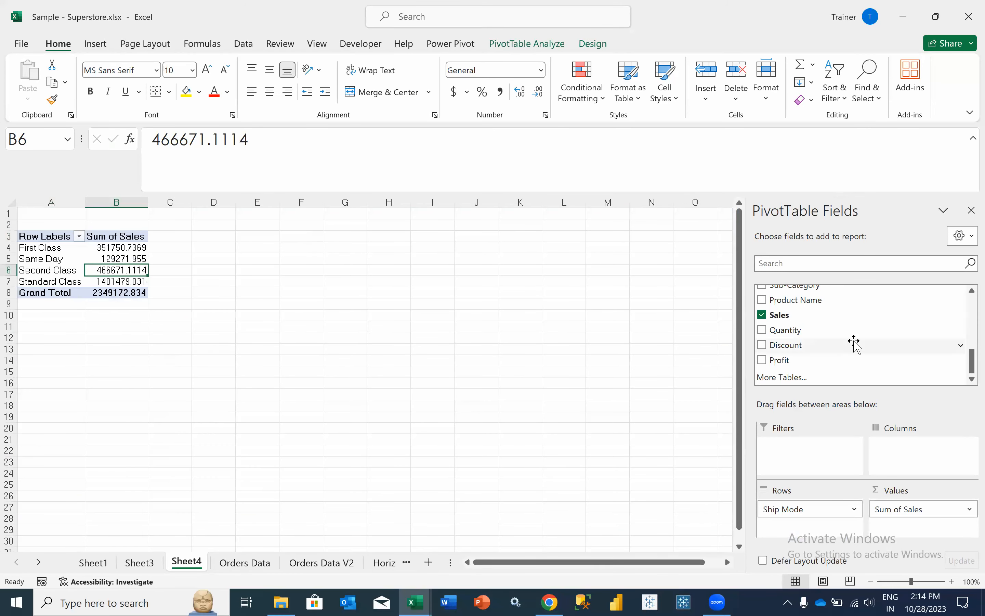
scroll(855, 344, "up", 5)
scroll(855, 344, "down", 4)
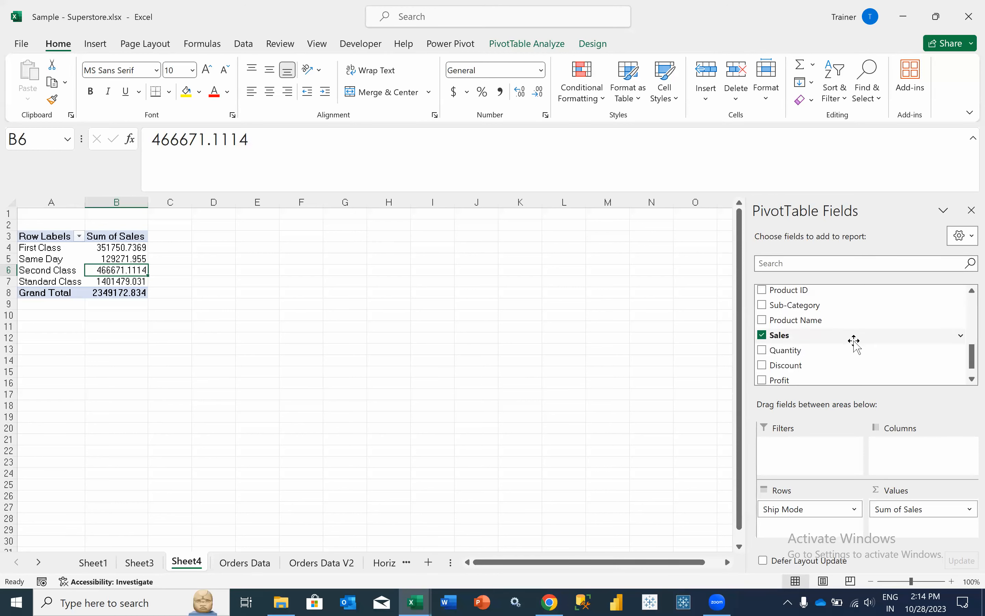
scroll(855, 344, "down", 1)
left_click(794, 263)
type("fore")
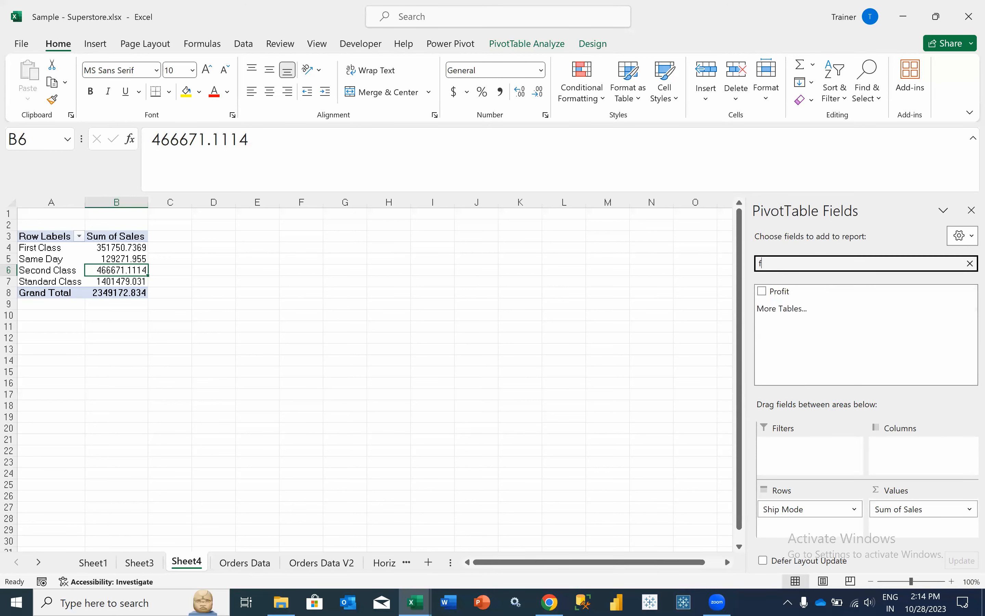
key("BackSpace")
key("BackSpace")
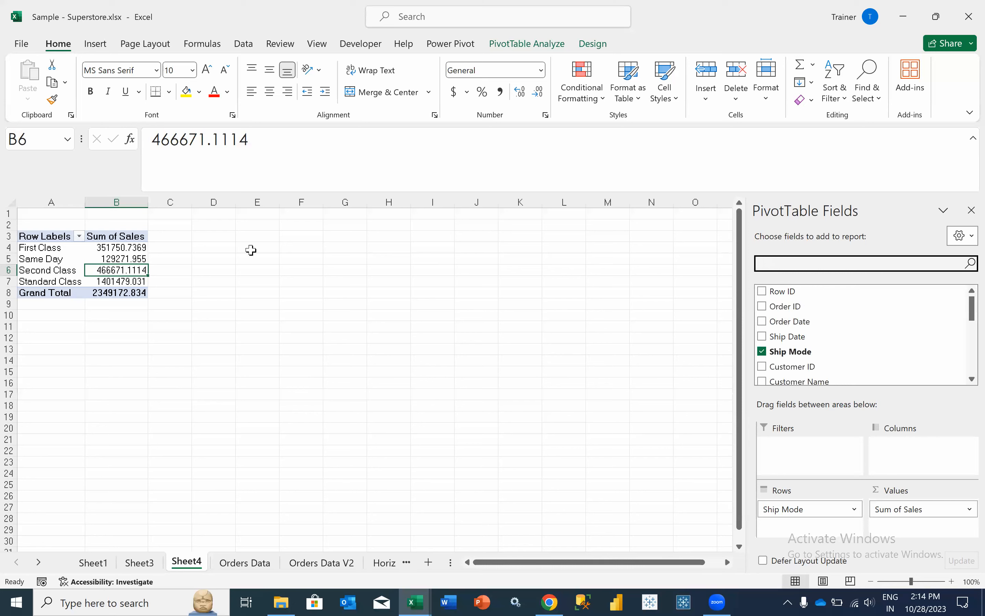
right_click(100, 260)
left_click(148, 351)
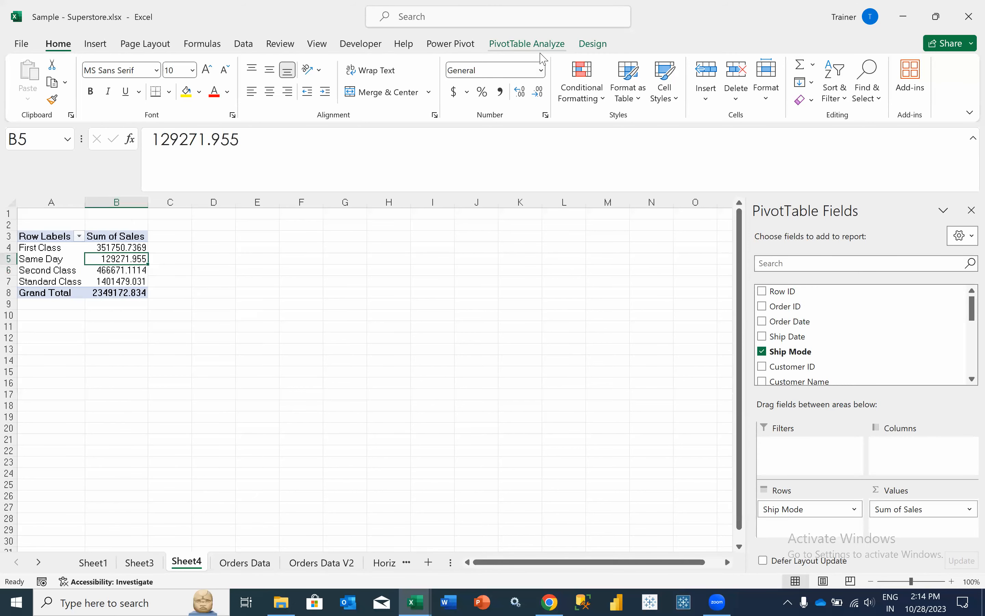
- Change the pivot's data source to the whole Orders Data table, Table1
left_click(529, 43)
left_click(523, 88)
left_click(537, 118)
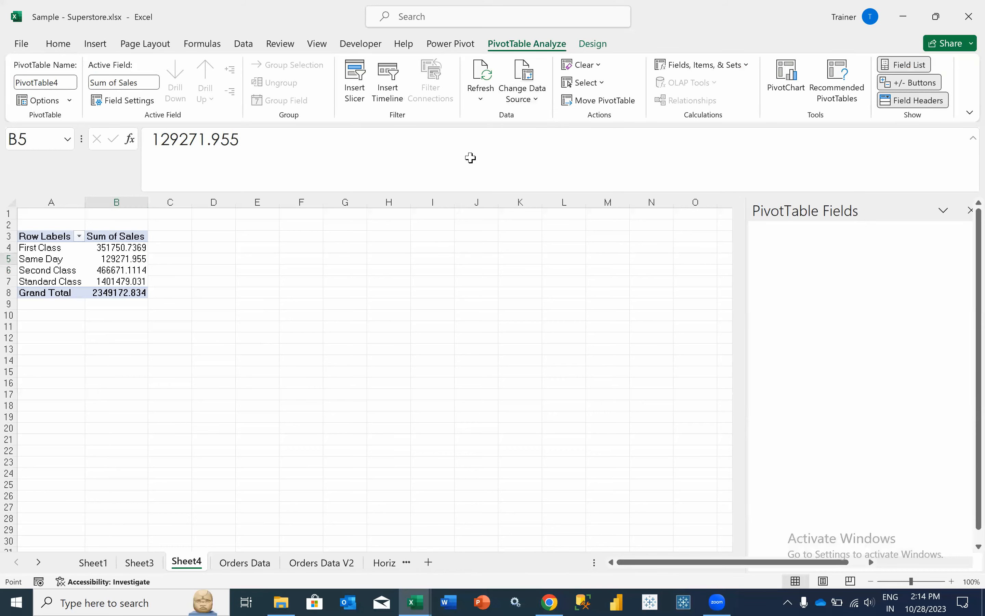
key("ctrl+Page_Down")
scroll(39, 215, "left", 3)
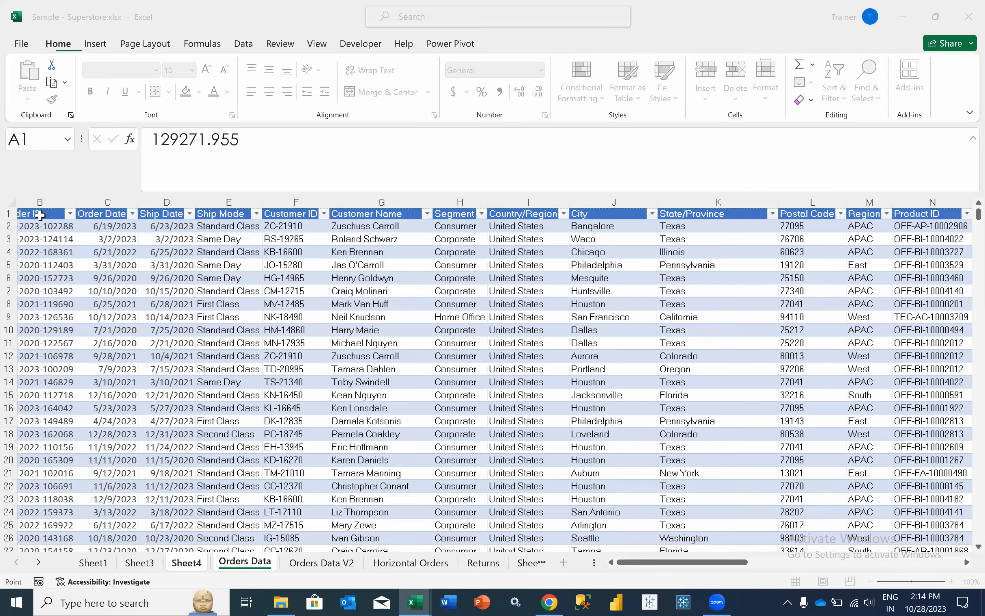
mouse_move(40, 215)
left_mouse_down()
mouse_move(19, 328)
mouse_move(63, 351)
mouse_move(33, 216)
left_mouse_up()
scroll(39, 215, "right", 10)
key("ctrl+BackSpace")
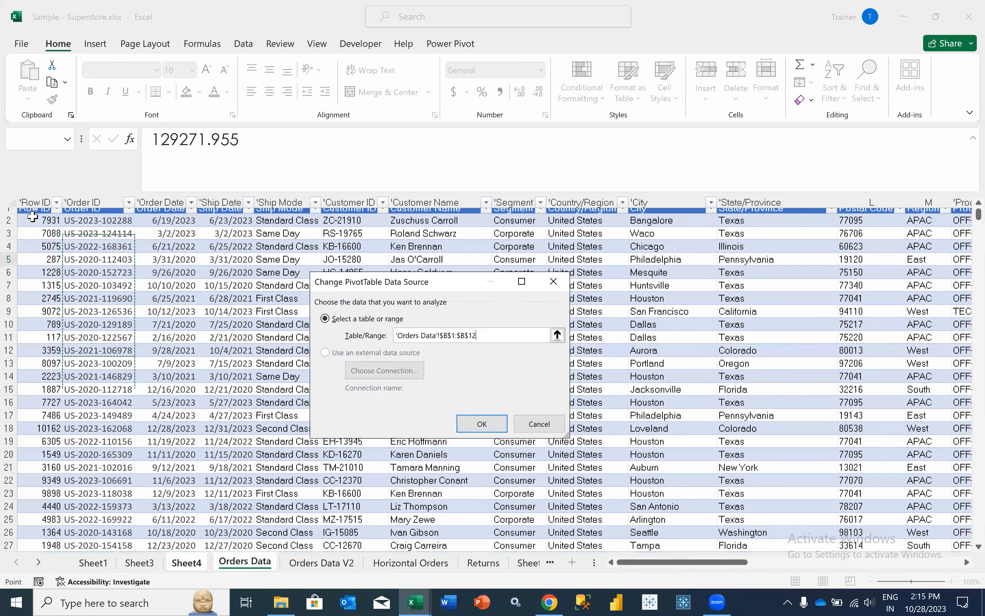
left_click(32, 217)
key("ctrl+shift+Right")
key("ctrl+a")
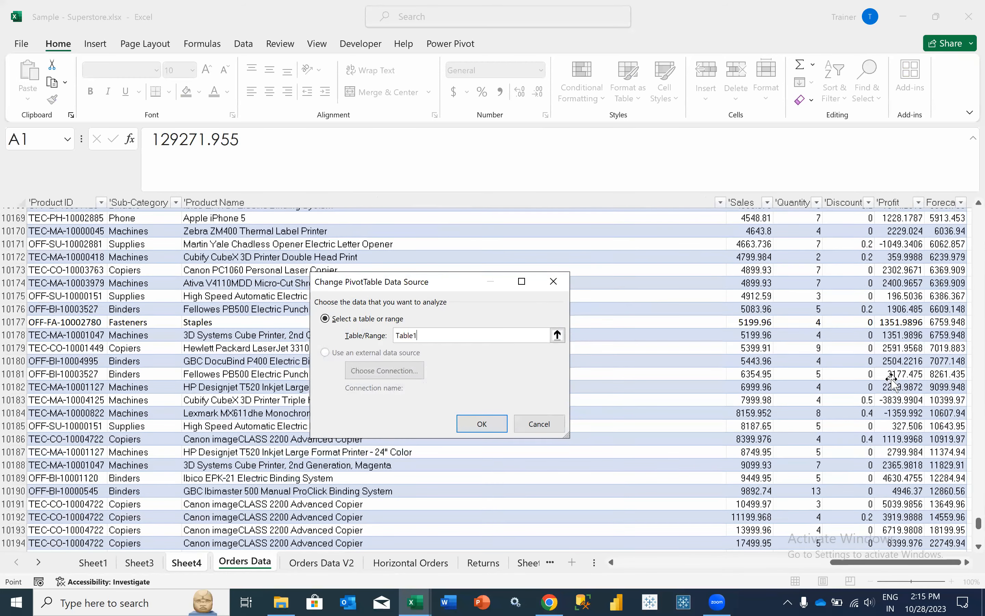
key("Return")
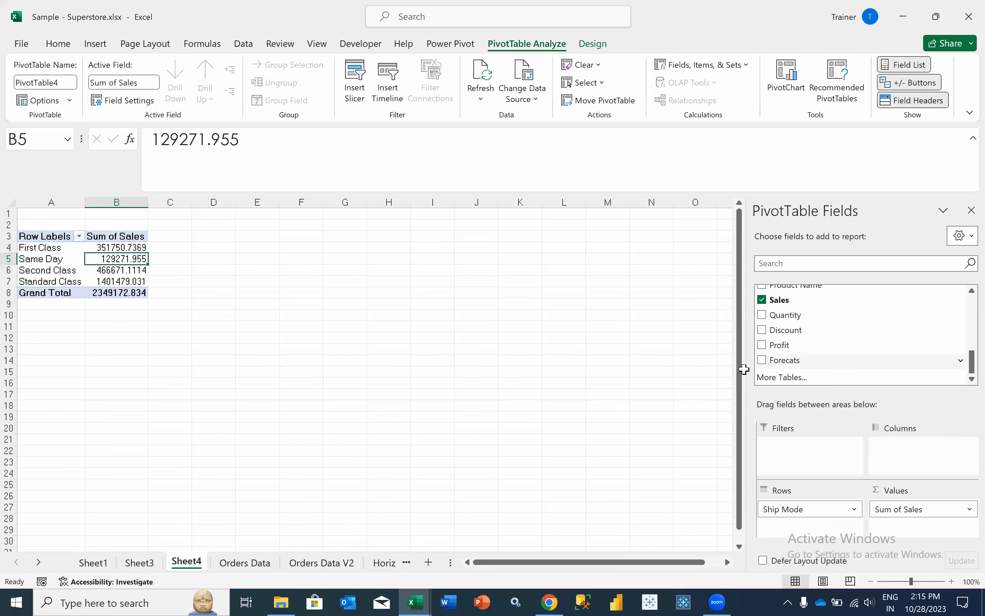
left_click(231, 564)
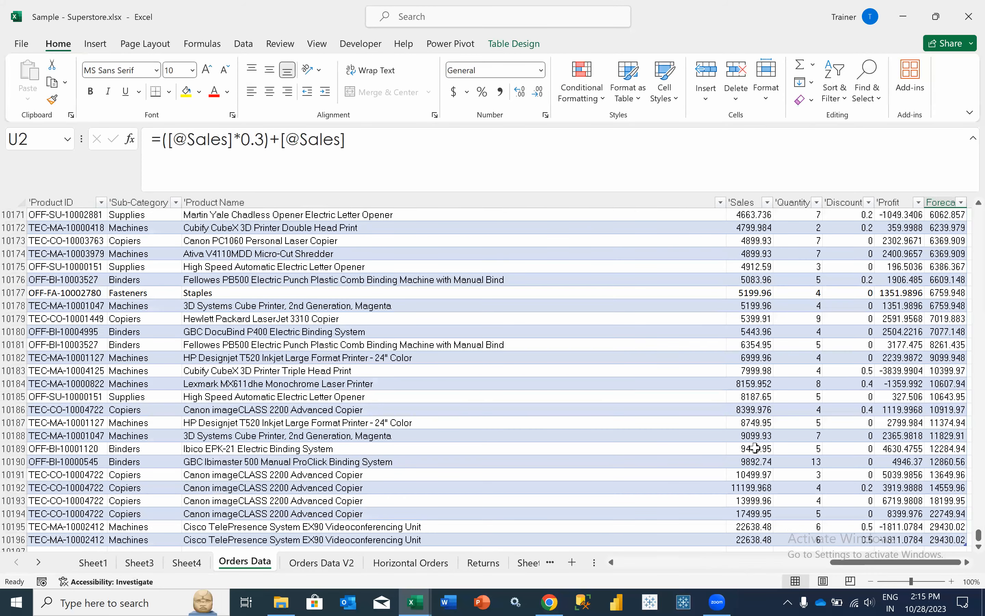
- Rename the U1 column header to Forecast
scroll(756, 448, "right", 10)
scroll(248, 306, "left", 3)
scroll(237, 228, "up", 4)
scroll(237, 214, "up", 1)
key("ctrl+Up")
type("Forecast")
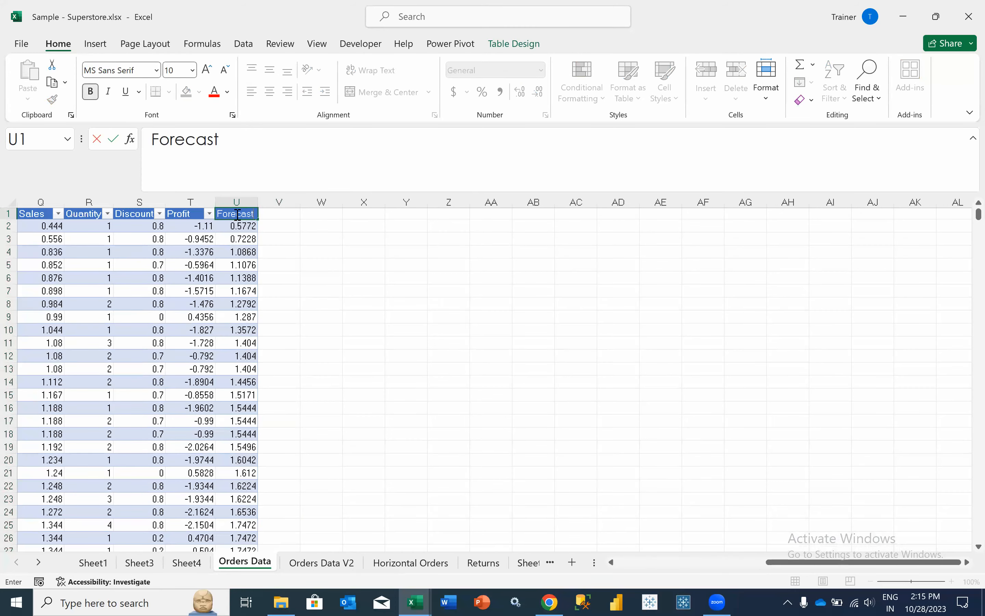
key("Return")
key("Home")
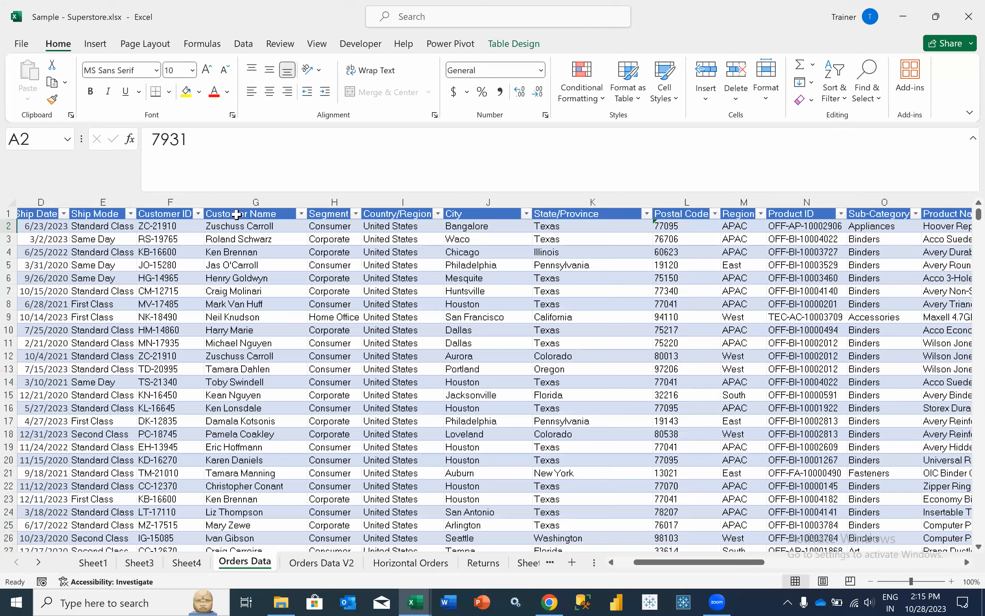
key("Right")
key("ctrl+shift+Right")
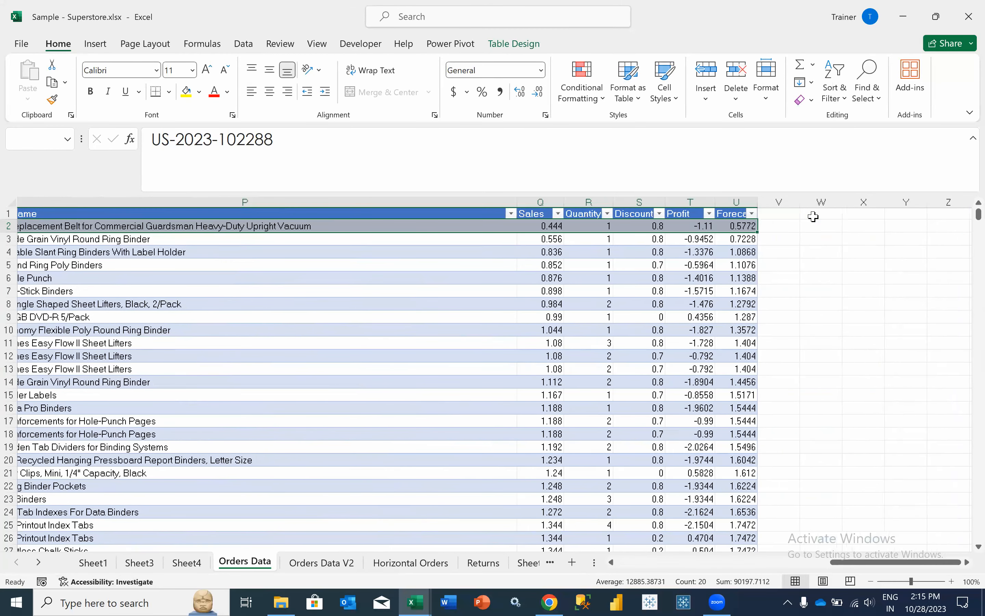
- Add a new ForecastProfit header in V1 next to Forecast
double_click(814, 216)
type("ForecastProfit")
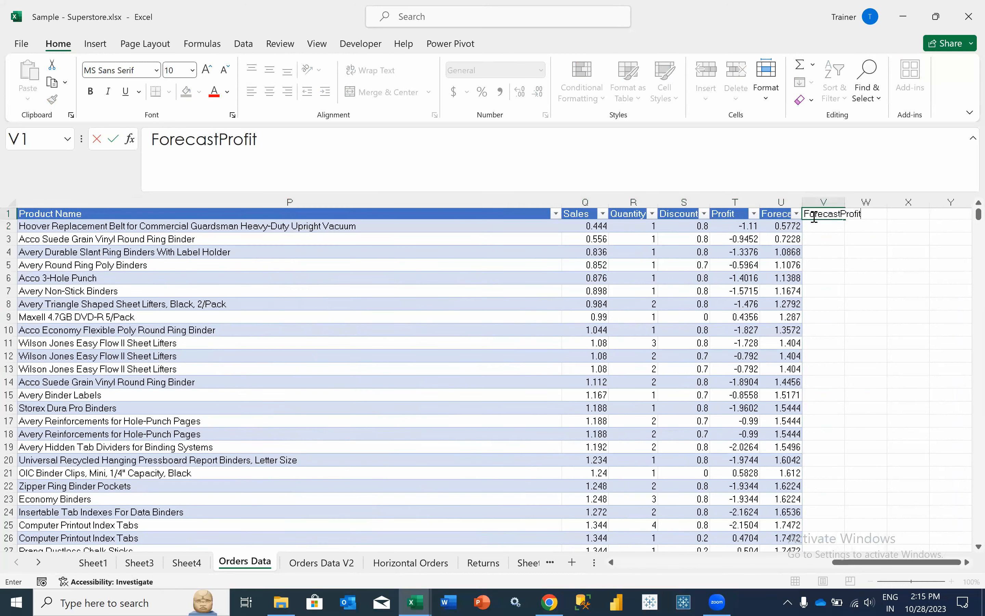
key("Tab")
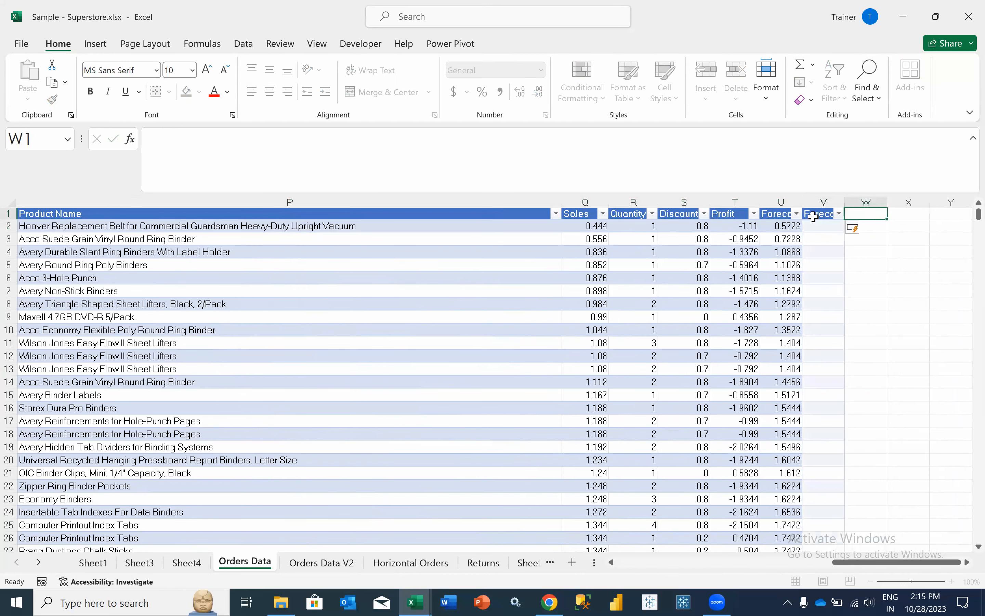
key("Return")
- Copy the Forecast formula from U2 into V2
key("Left")
left_click_drag(437, 148, 91, 136)
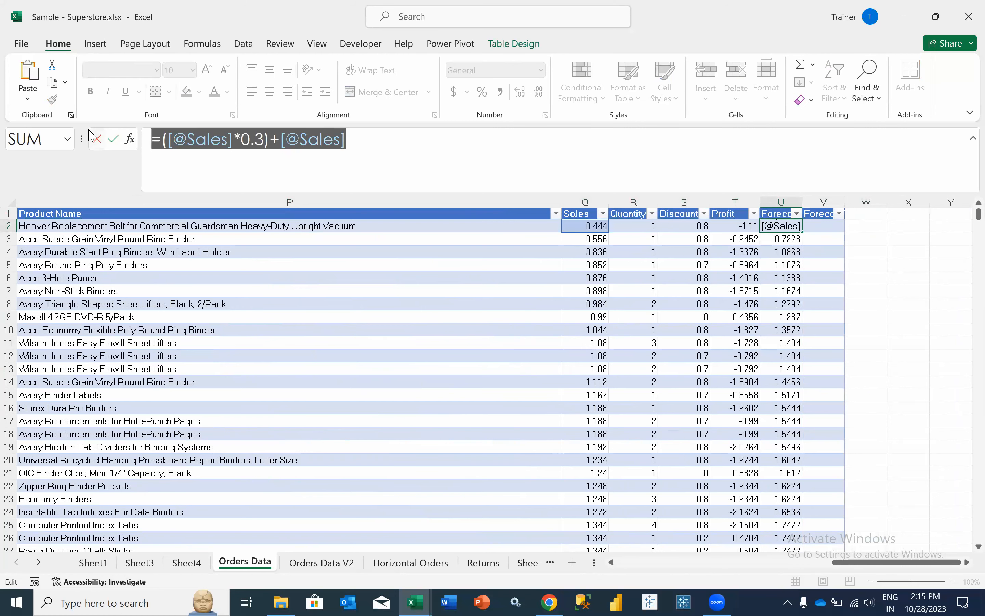
key("ctrl+c")
key("Escape")
key("Right")
key("ctrl+v")
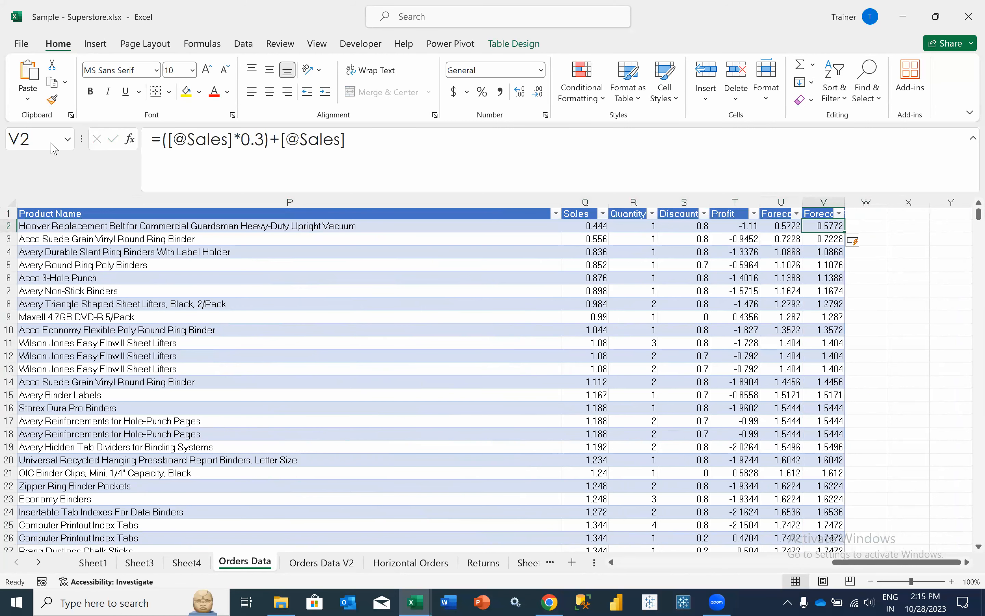
left_click_drag(169, 140, 234, 147)
type("prof")
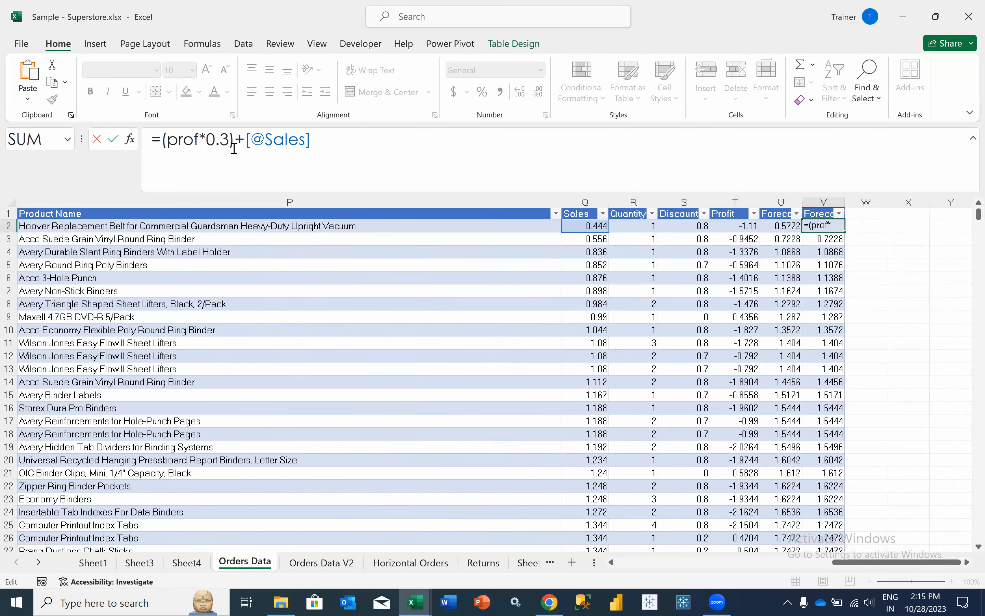
key("BackSpace")
key("BackSpace")
key("BackSpace")
key("BackSpace")
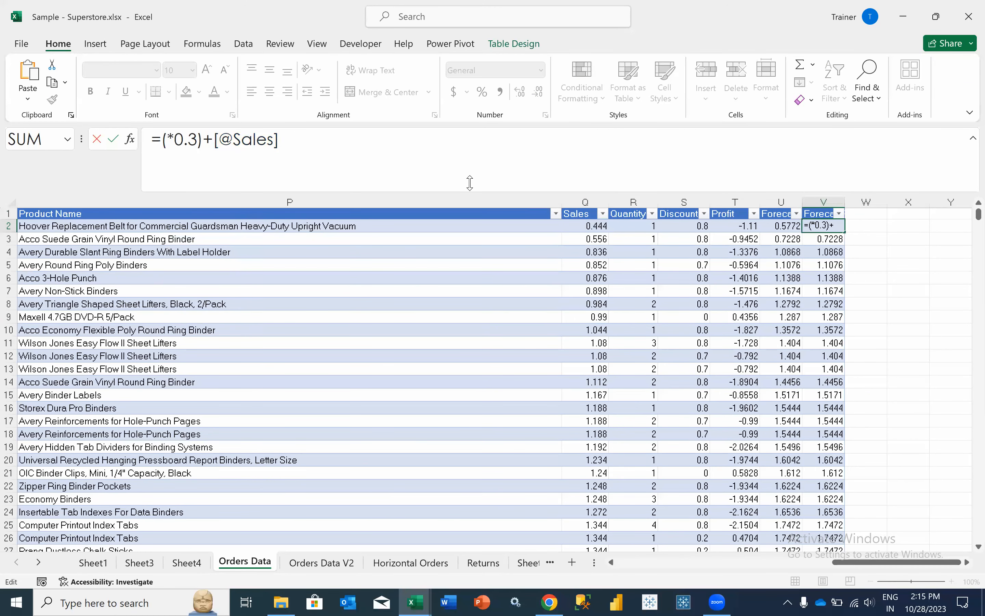
left_click(719, 225)
left_click_drag(360, 147, 278, 143)
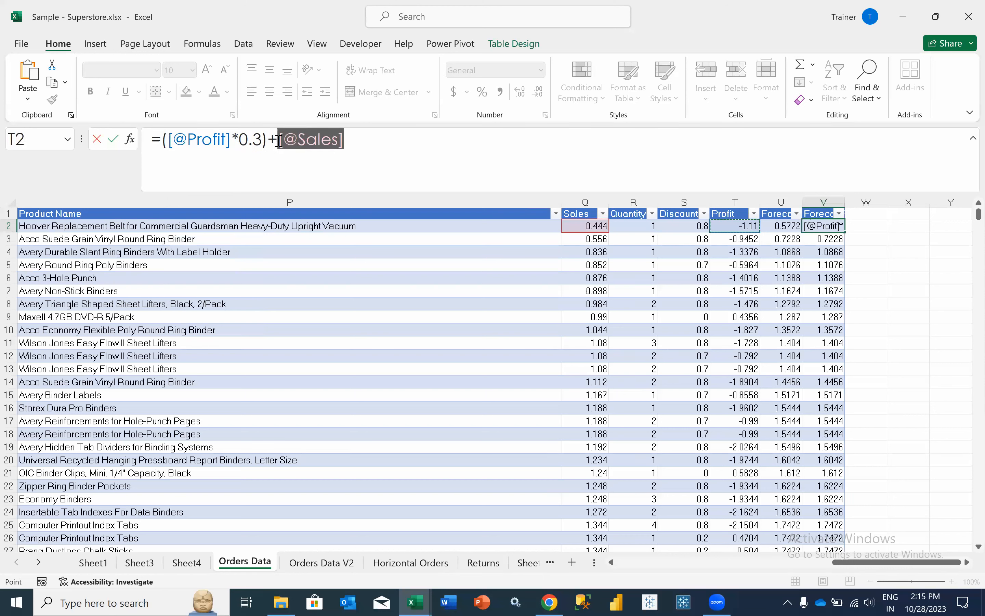
left_click(741, 226)
key("Return")
key("Left")
key("Up")
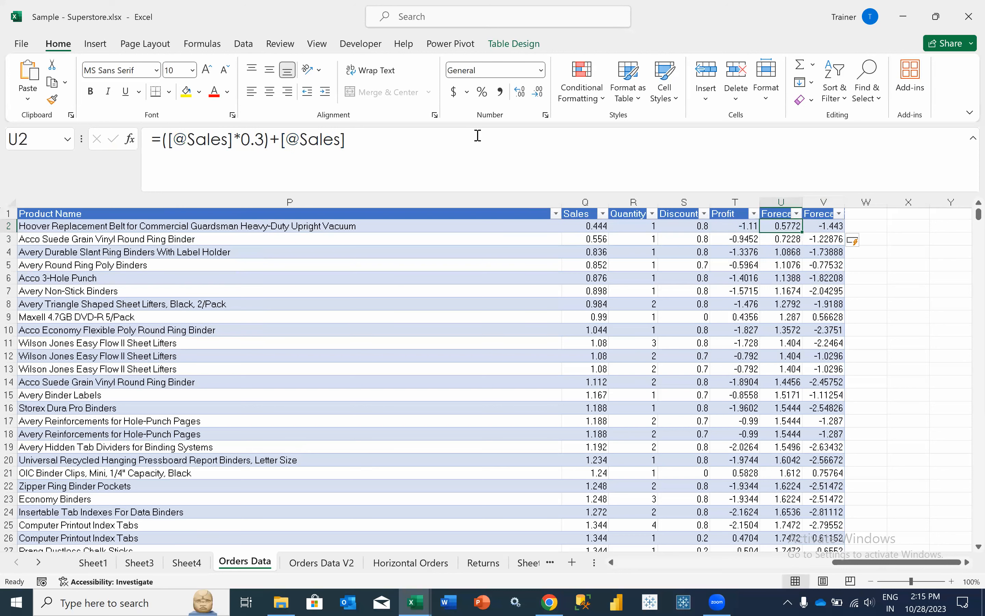
key("Right")
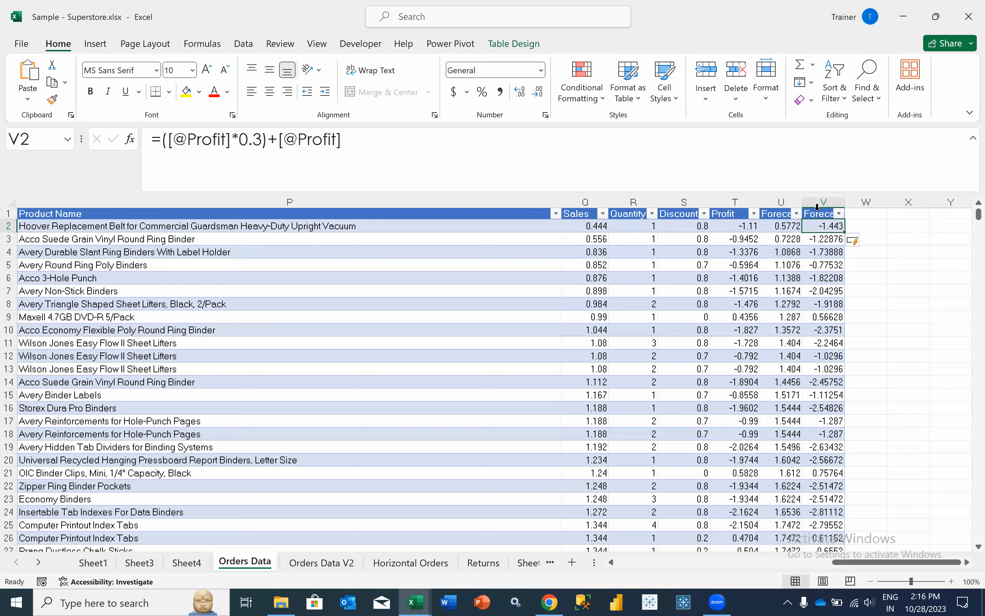
left_click(186, 562)
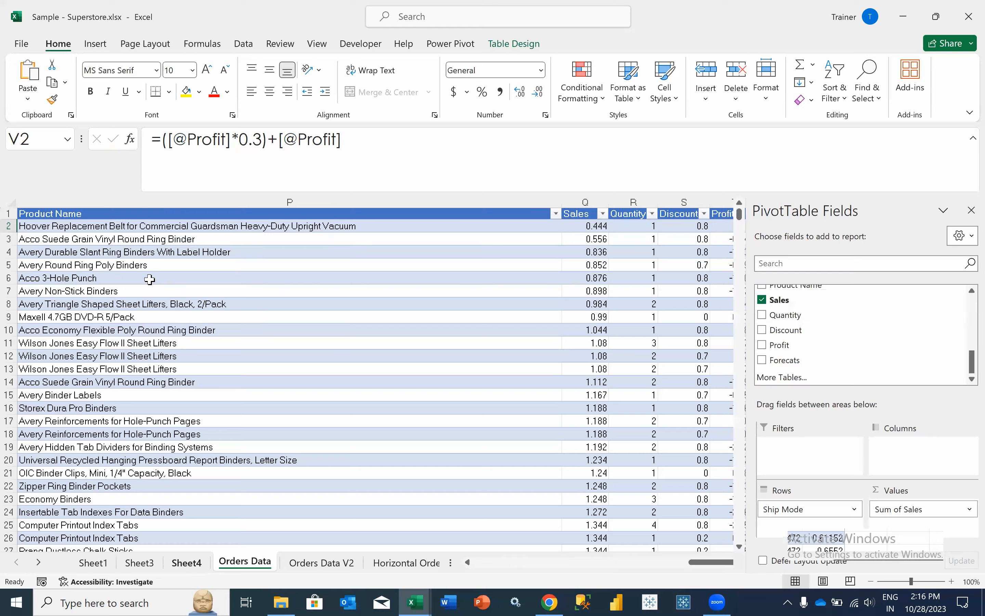
- Refresh the Sheet4 Ship Mode pivot to pick up the new fields
right_click(116, 261)
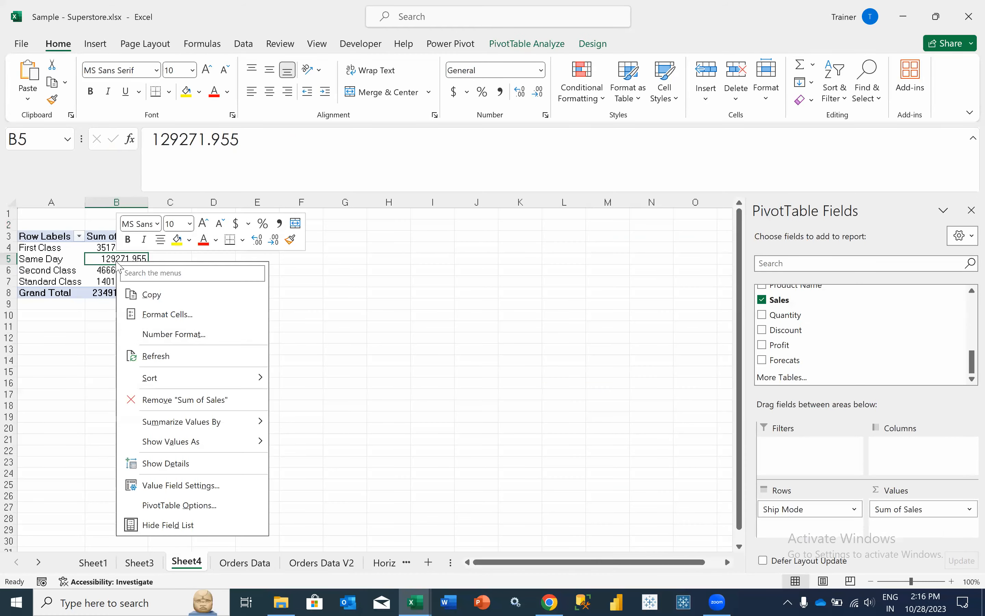
left_click(159, 353)
scroll(796, 372, "down", 1)
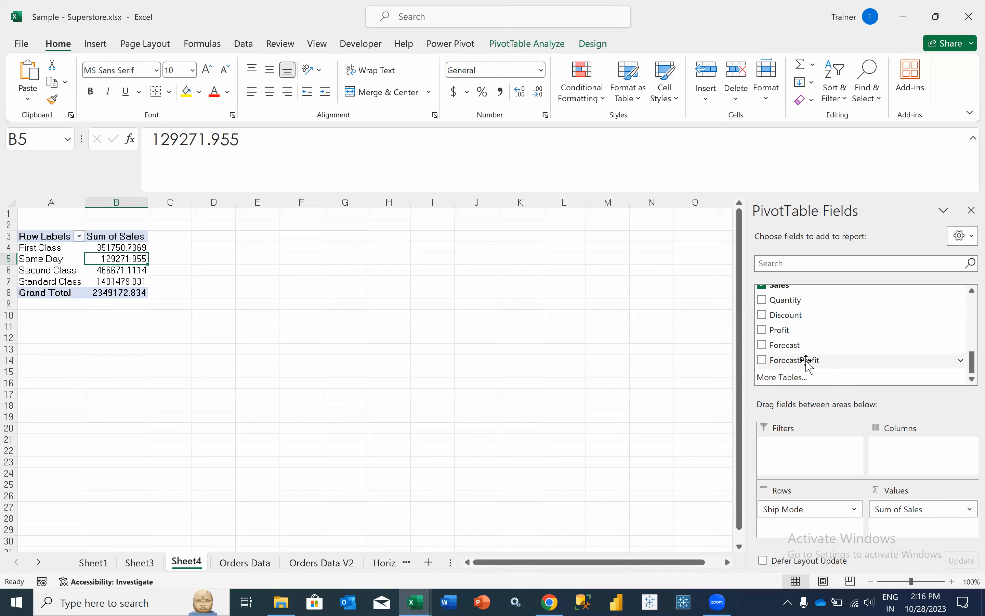
mouse_move(122, 275)
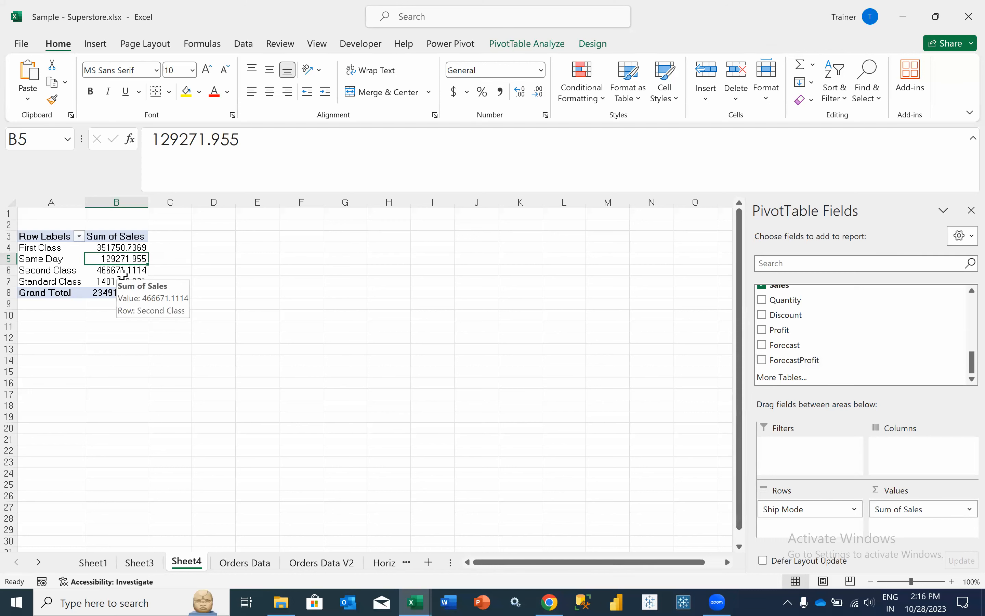
- Check the U2 Forecast formula on Orders Data, then return to Orders Data via Sheet3 and Sheet4
left_click(139, 562)
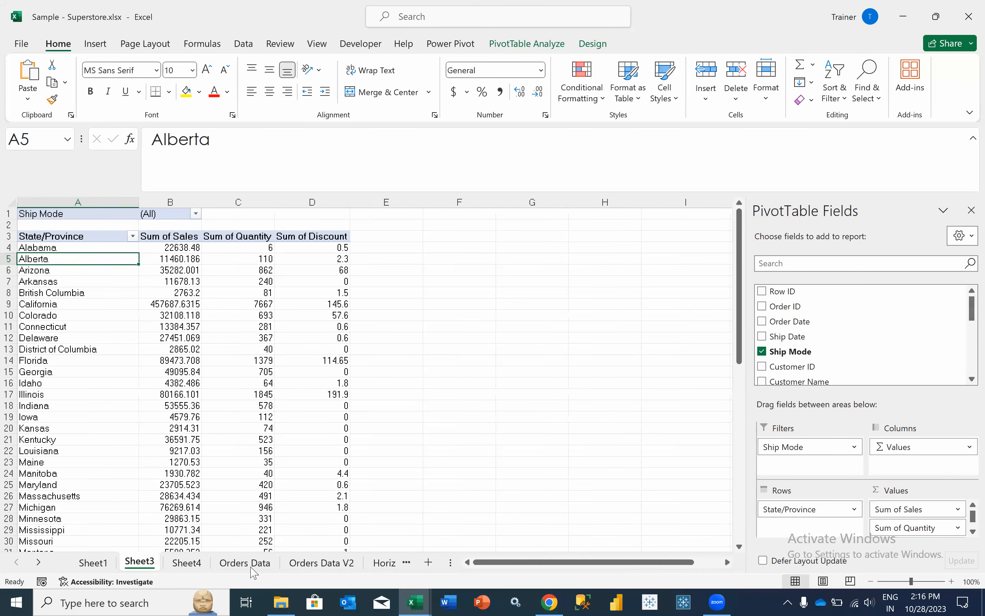
left_click(250, 564)
key("Left")
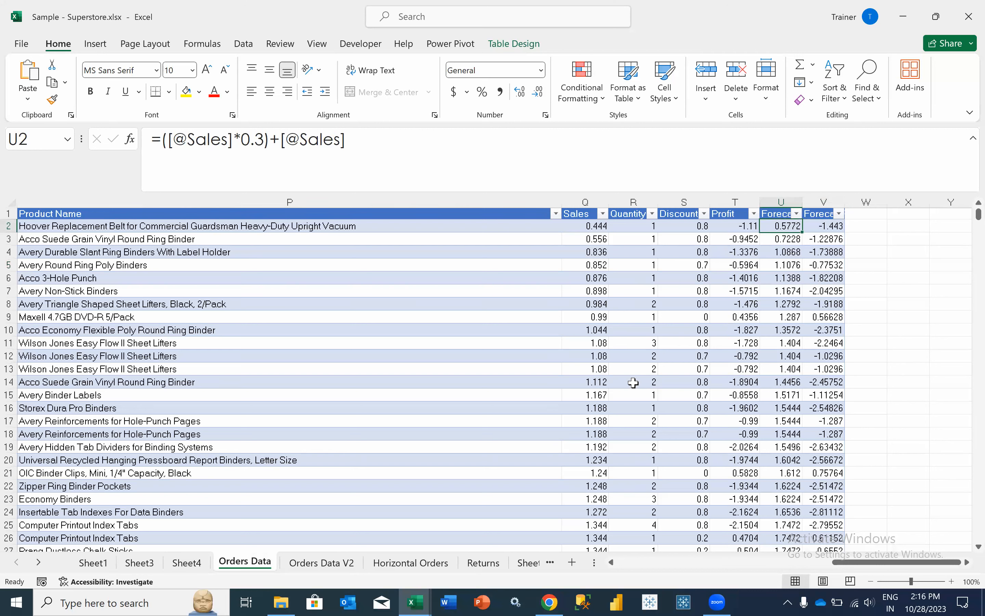
left_click(188, 562)
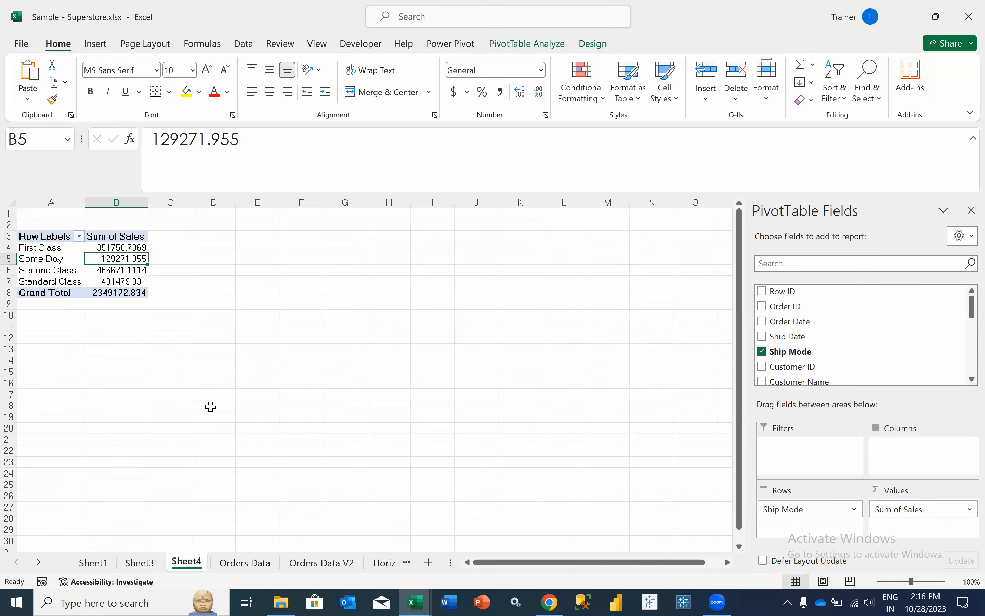
left_click(244, 562)
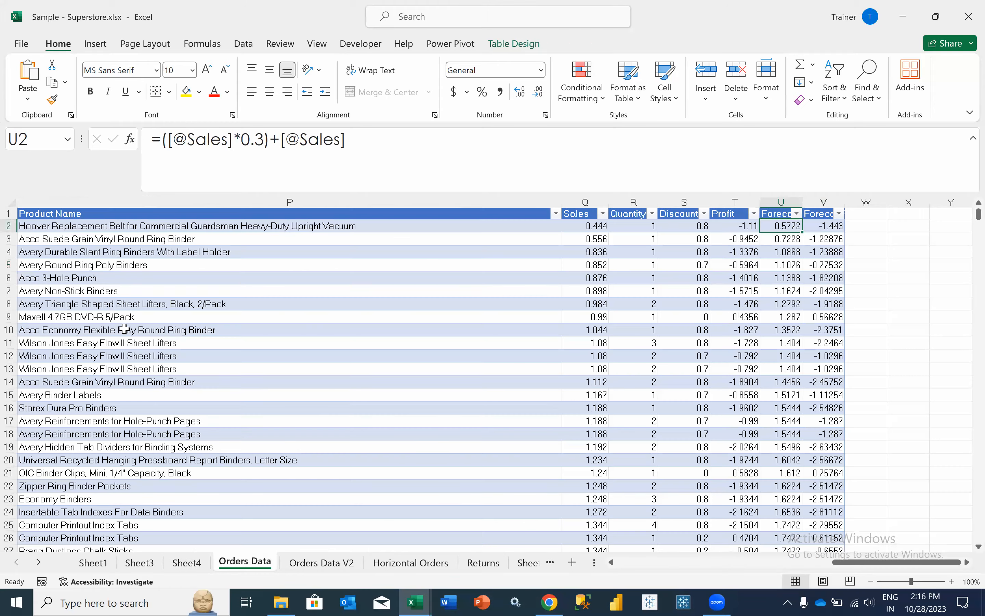
- Sort the Orders Data table ascending by Row ID
scroll(104, 309, "left", 3)
scroll(12, 232, "left", 3)
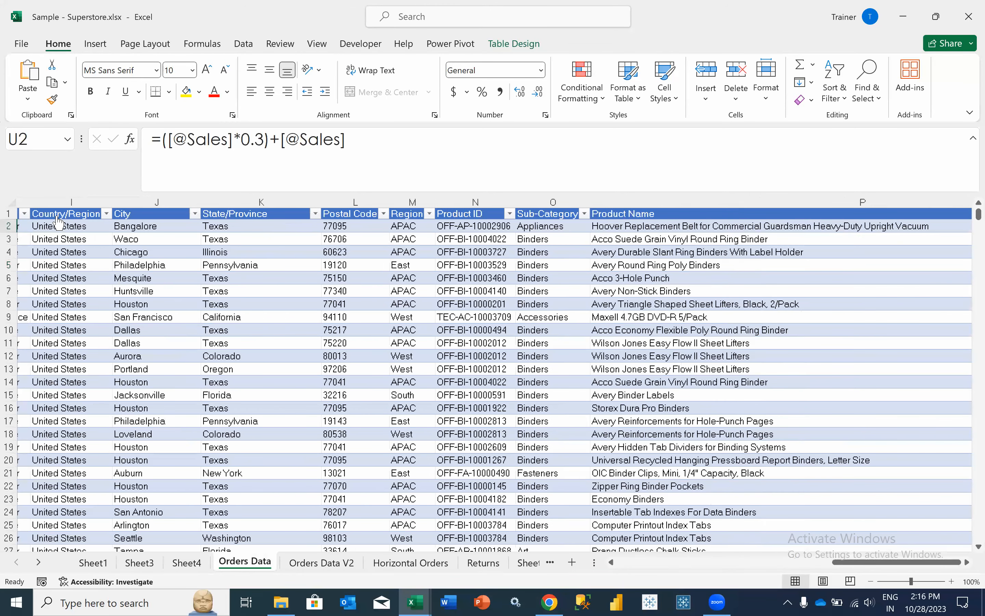
scroll(58, 219, "left", 3)
scroll(65, 233, "left", 3)
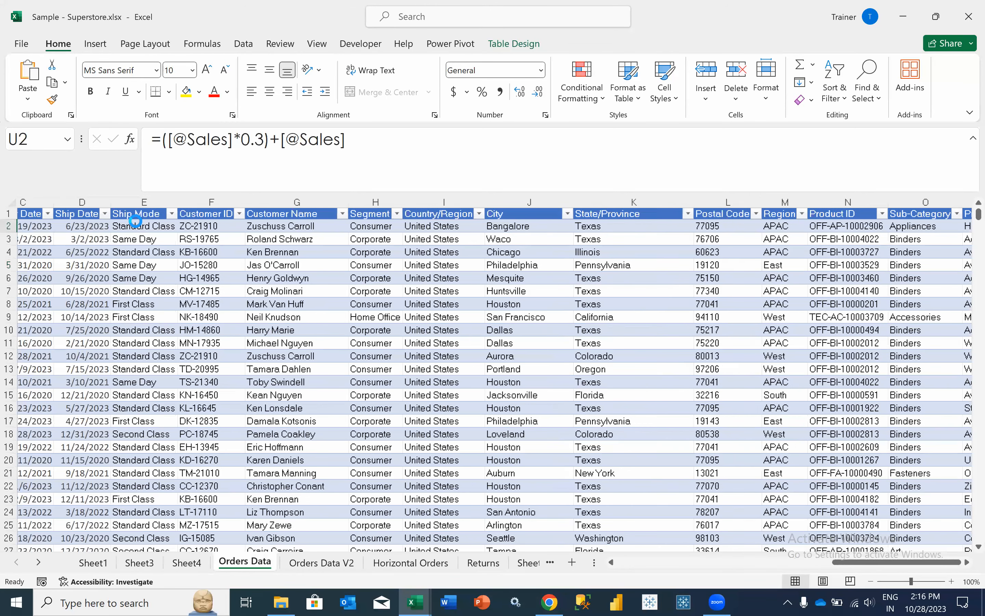
scroll(69, 239, "left", 2)
left_click(56, 213)
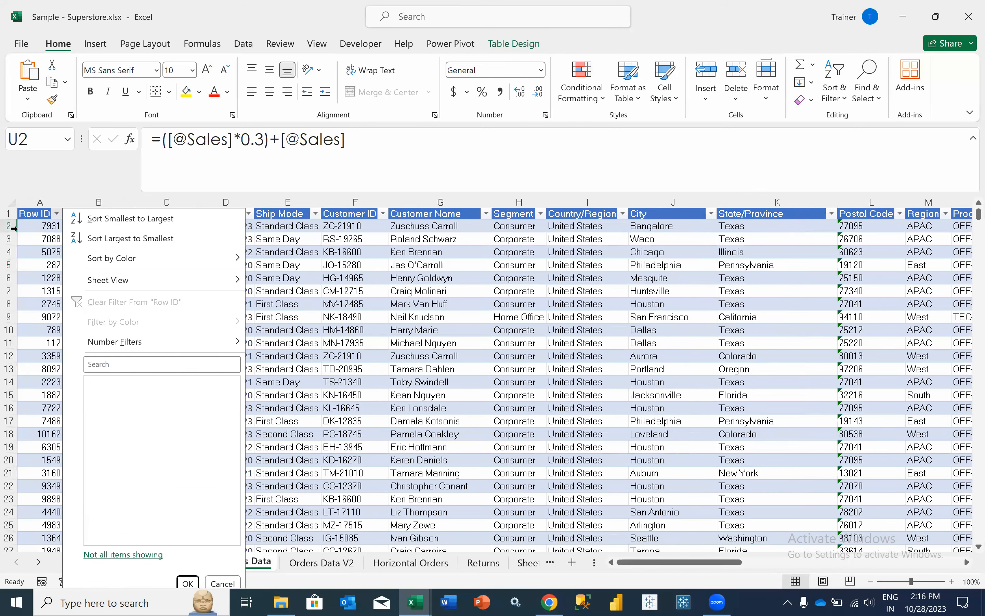
key("s")
- Delete the rows with Row ID 1 to 10
left_click_drag(9, 225, 13, 341)
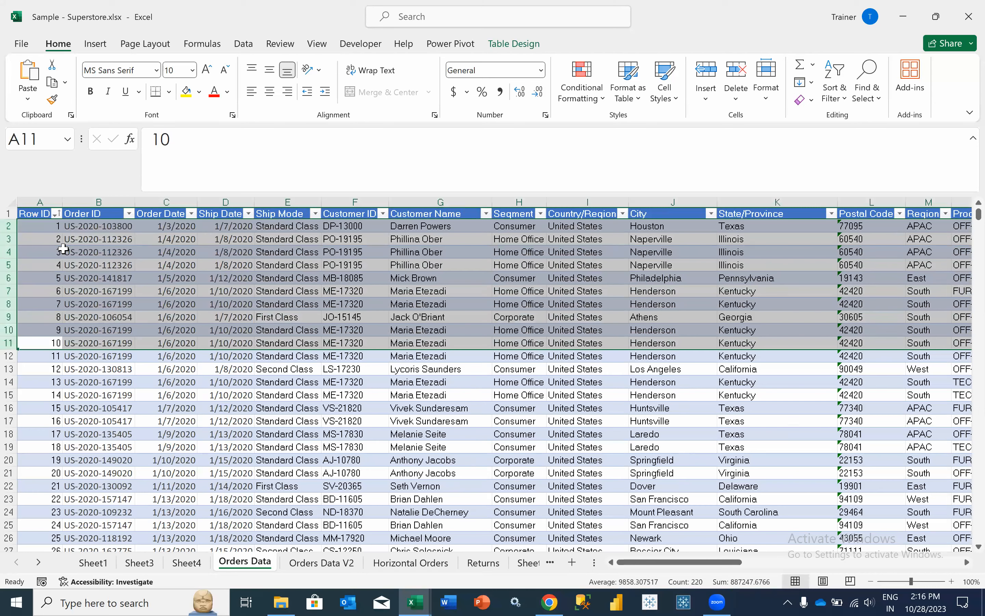
right_click(65, 253)
left_click(102, 407)
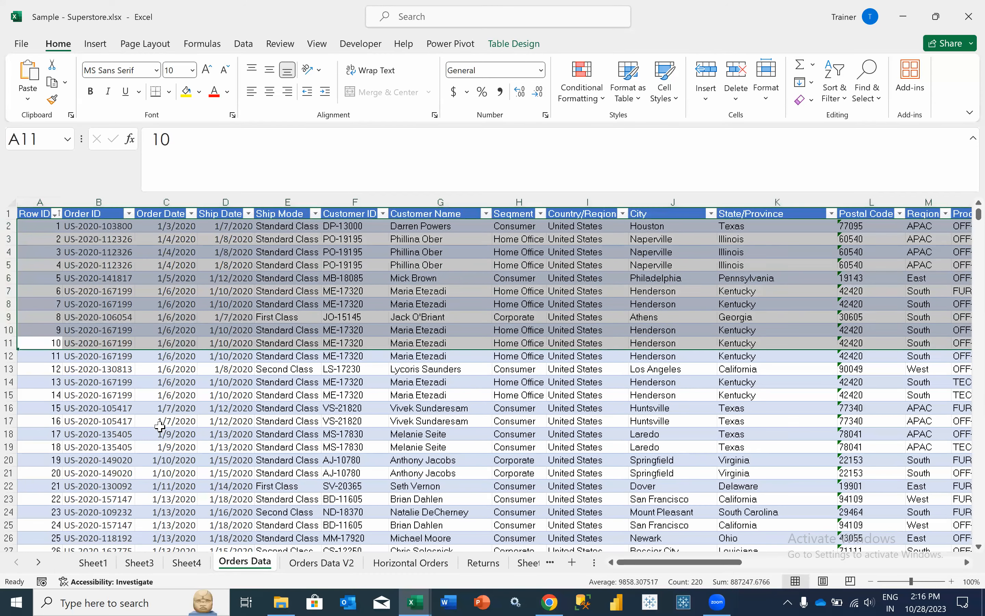
- Refresh the Sheet4 pivot and remove Sum of Sales and Ship Mode from it
left_click(199, 564)
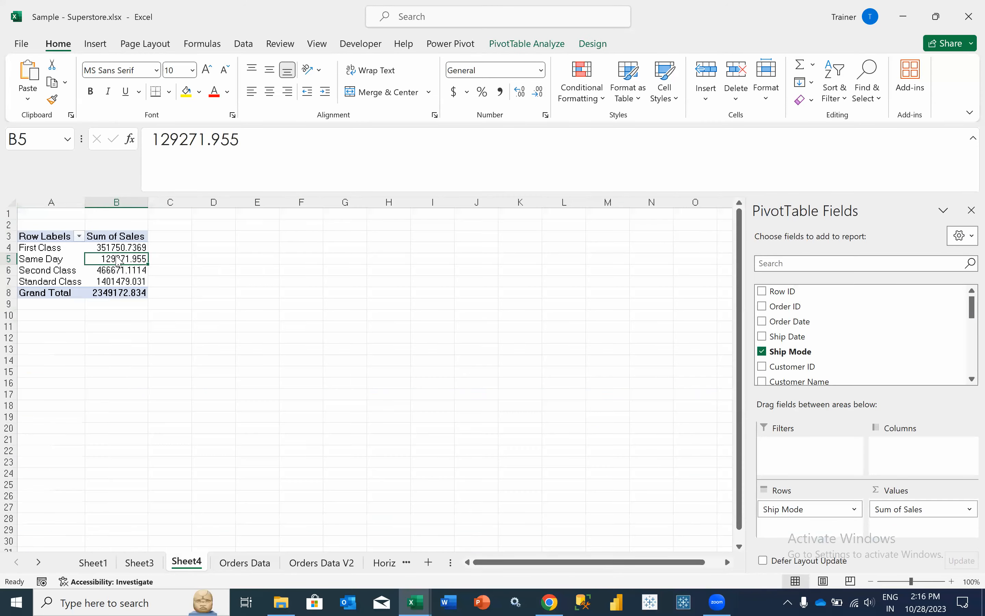
right_click(118, 261)
left_click(153, 354)
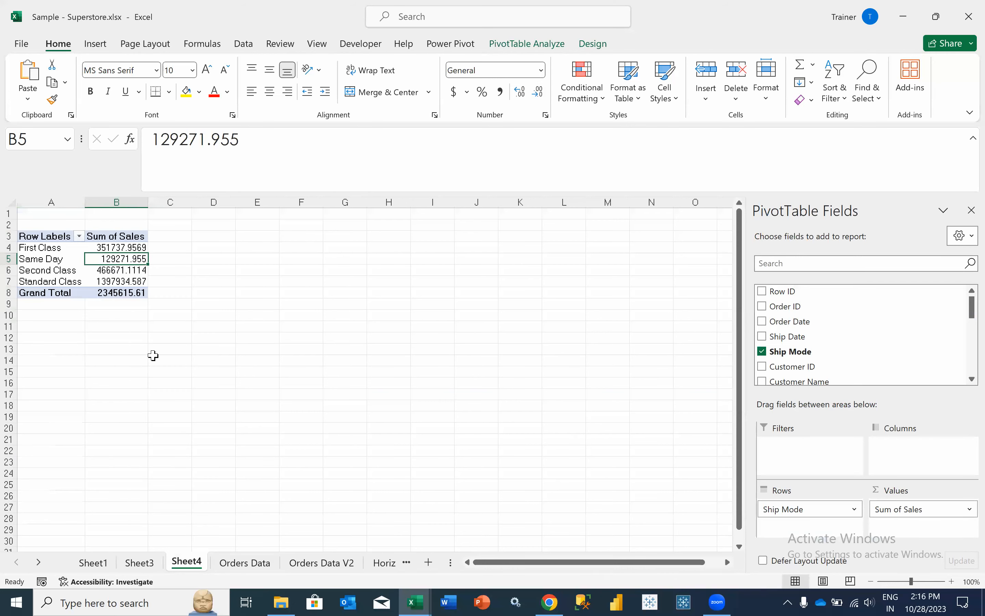
left_click_drag(896, 509, 852, 370)
mouse_move(814, 507)
left_mouse_down()
mouse_move(798, 321)
mouse_move(806, 511)
left_mouse_up()
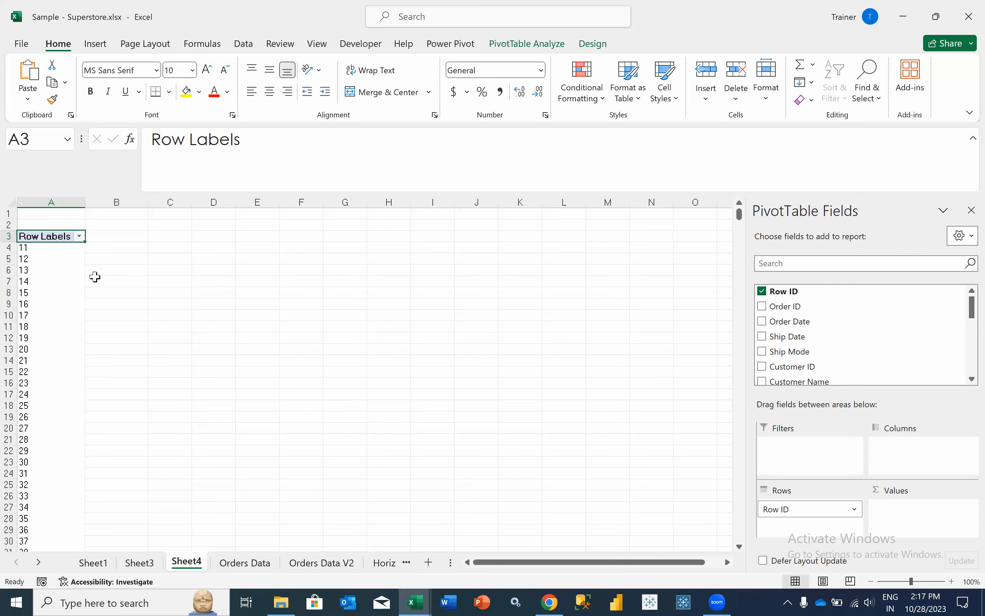
- Undo the pivot field changes to restore Ship Mode and Sum of Sales
key("ctrl+z")
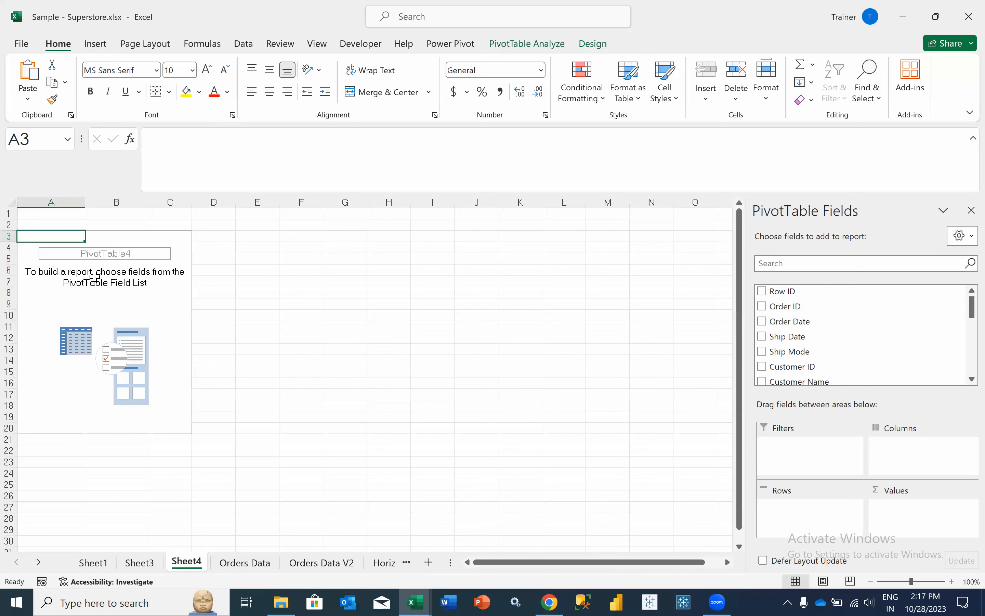
key("ctrl+z")
key("ctrl+z")
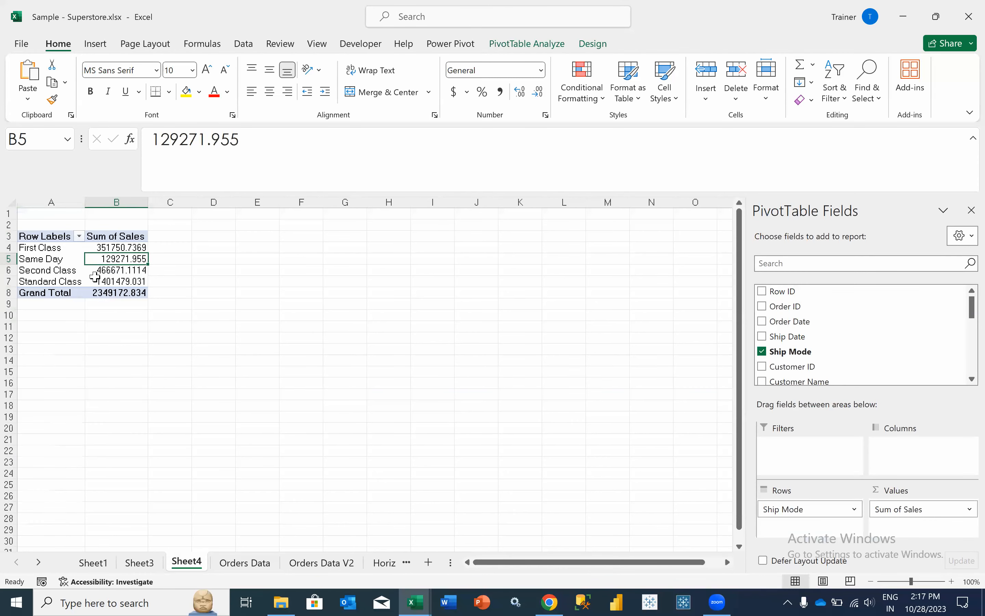
key("ctrl+Page_Down")
left_click(94, 46)
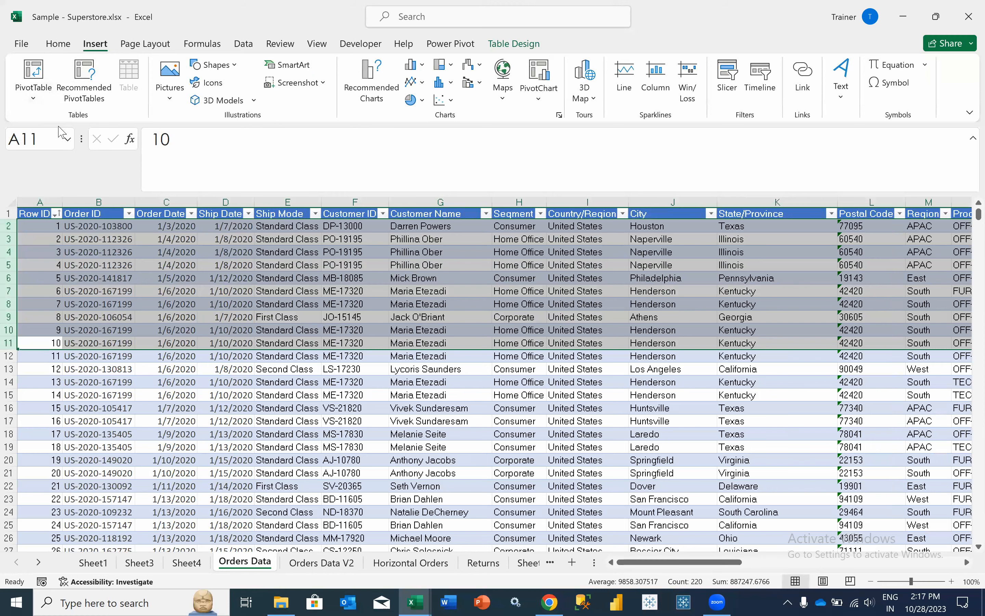
- Dismiss the PivotTable dropdown and select Second Class's 466671.1114 in Sheet4's pivot
left_click(33, 97)
key("Escape")
key("ctrl+Page_Up")
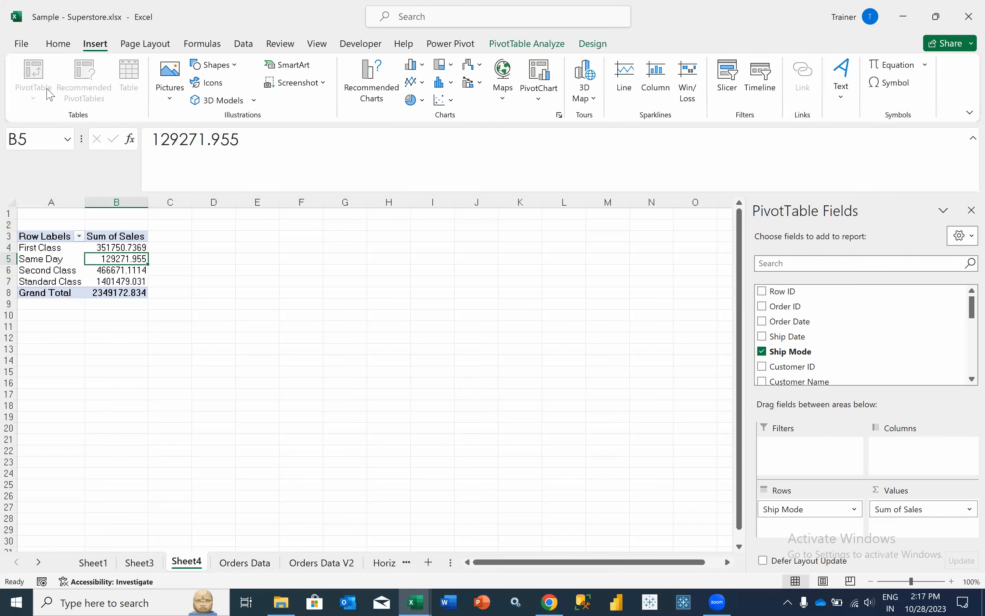
left_click(213, 360)
left_click(36, 96)
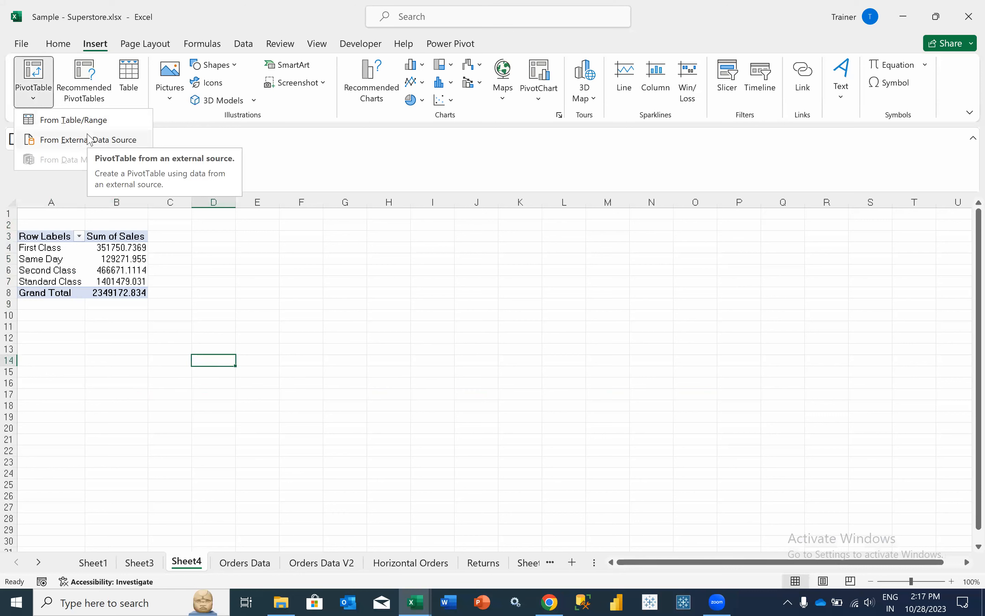
left_click(110, 270)
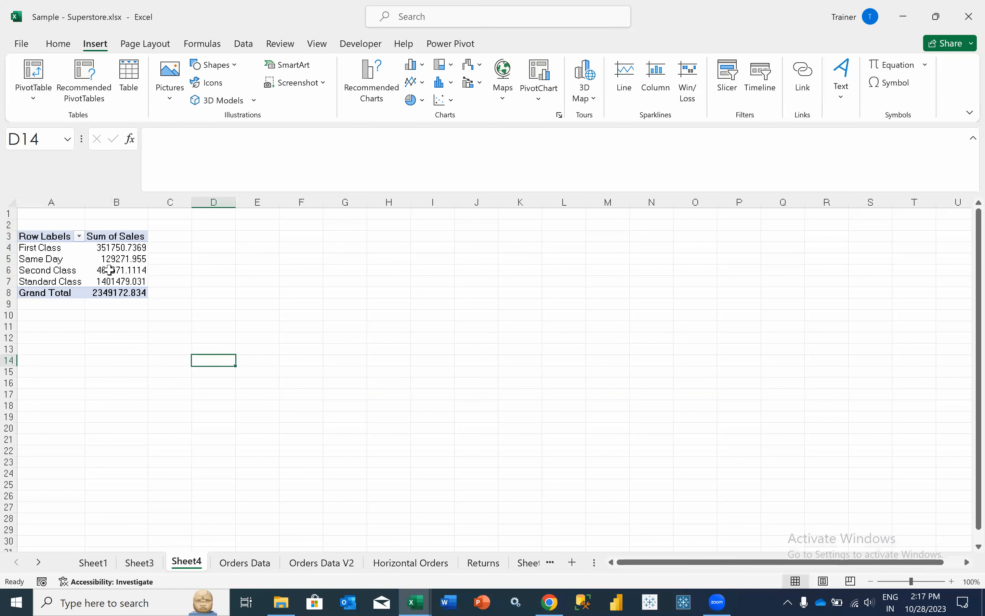
left_click(110, 270)
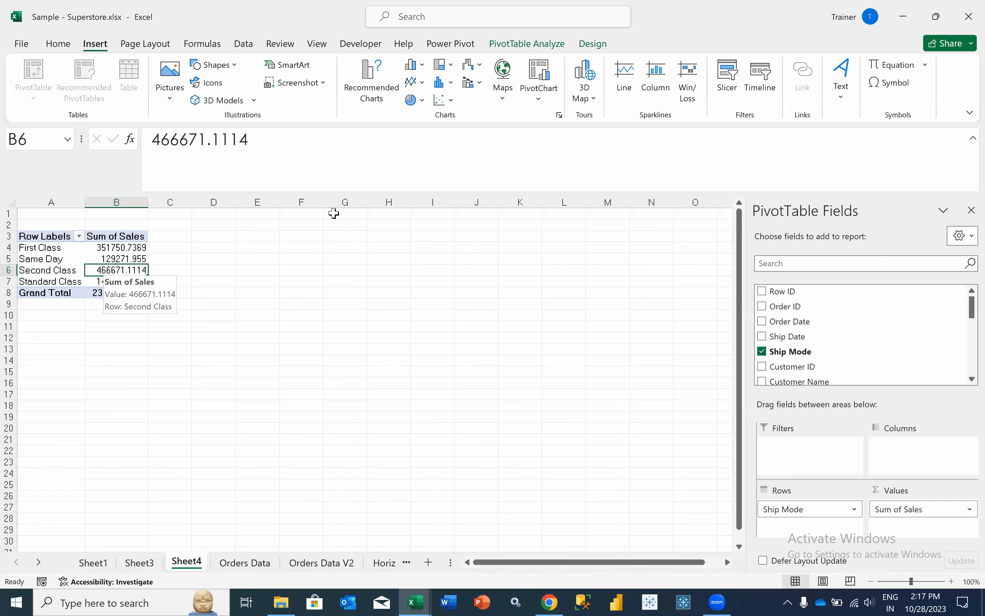
scroll(808, 363, "down", 3)
scroll(807, 364, "down", 5)
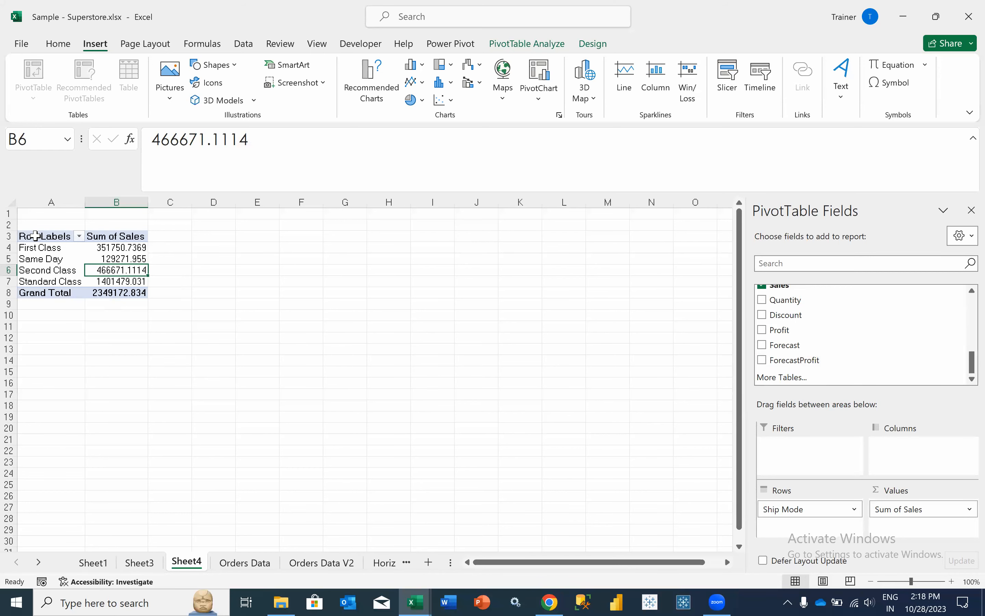
- Save the workbook as 'Day 8 Live Session 1.xlsx' in the Excel Batch 4 folder
left_click(22, 43)
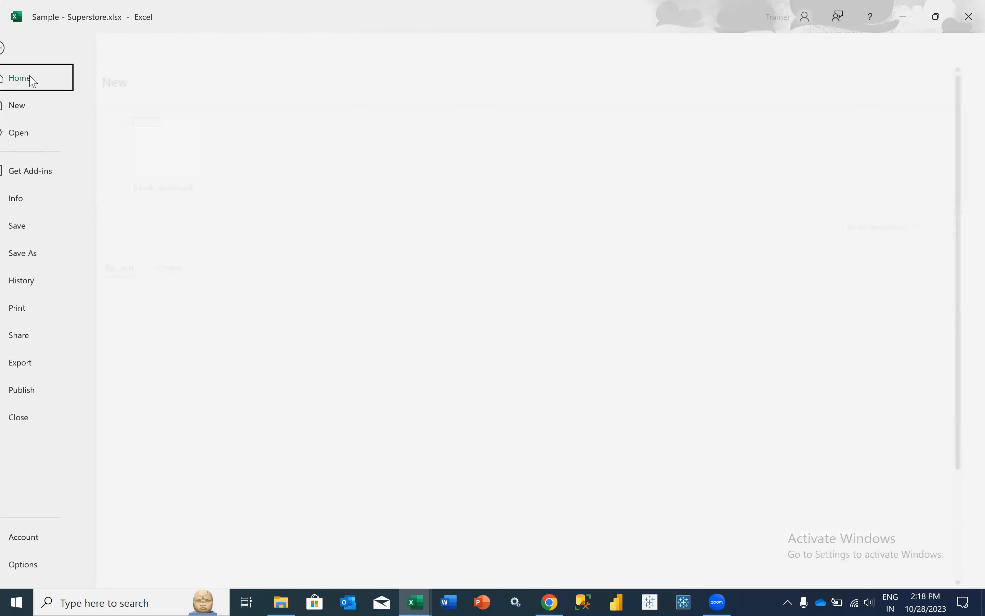
left_click(61, 256)
left_click(203, 265)
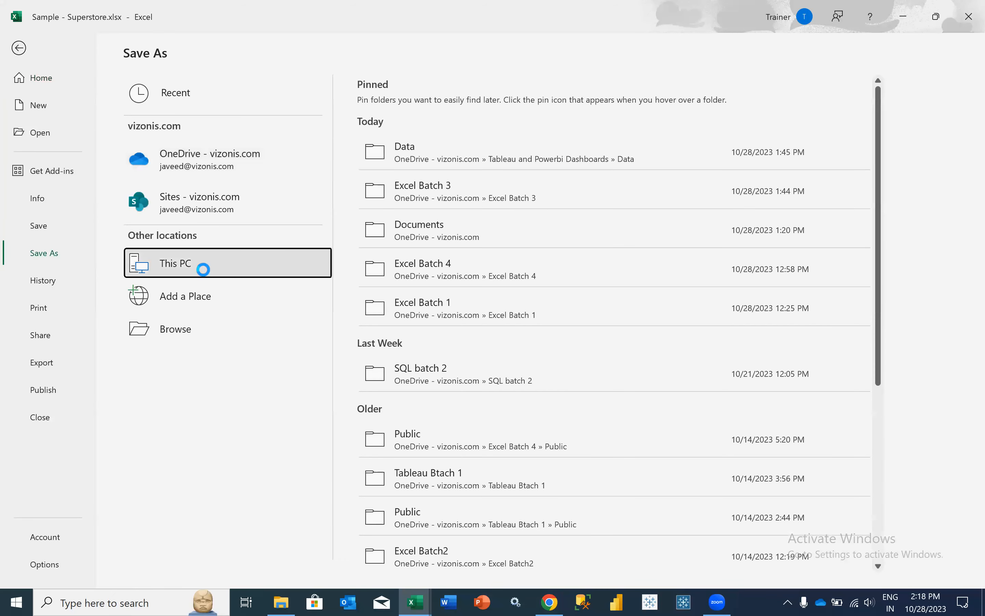
left_click(205, 271)
scroll(56, 122, "up", 3)
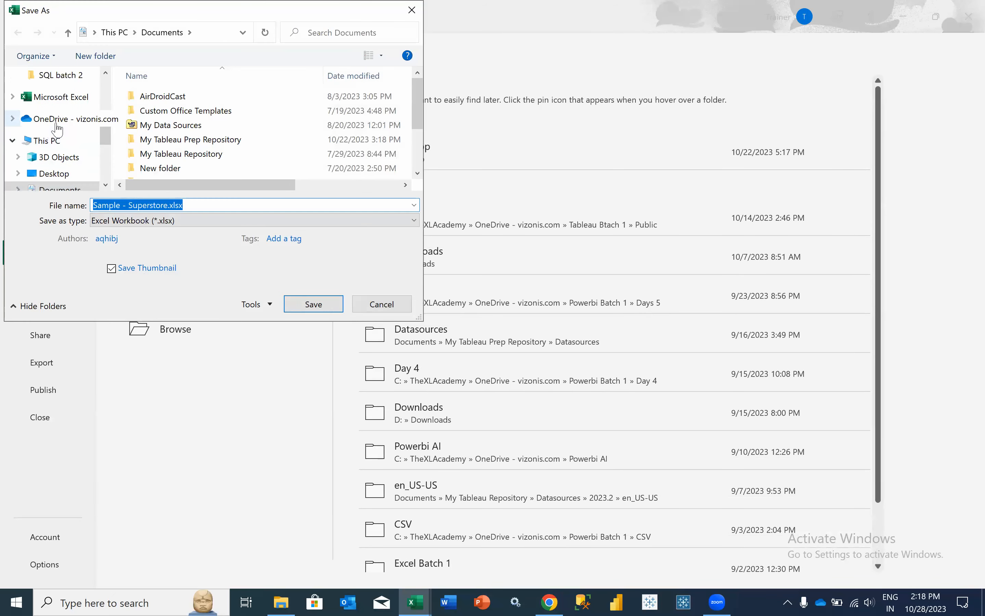
left_click(61, 75)
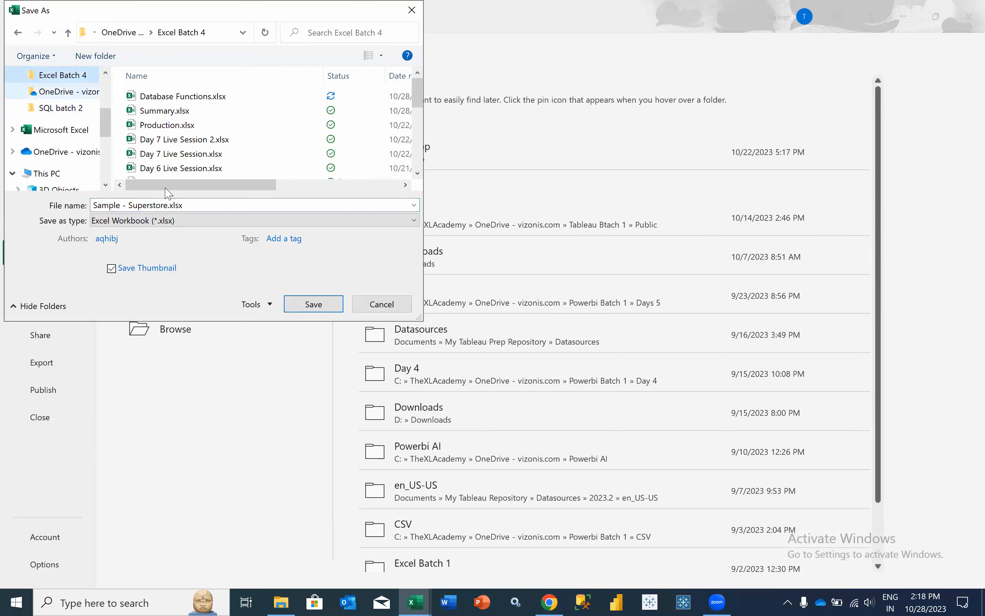
left_click(194, 207)
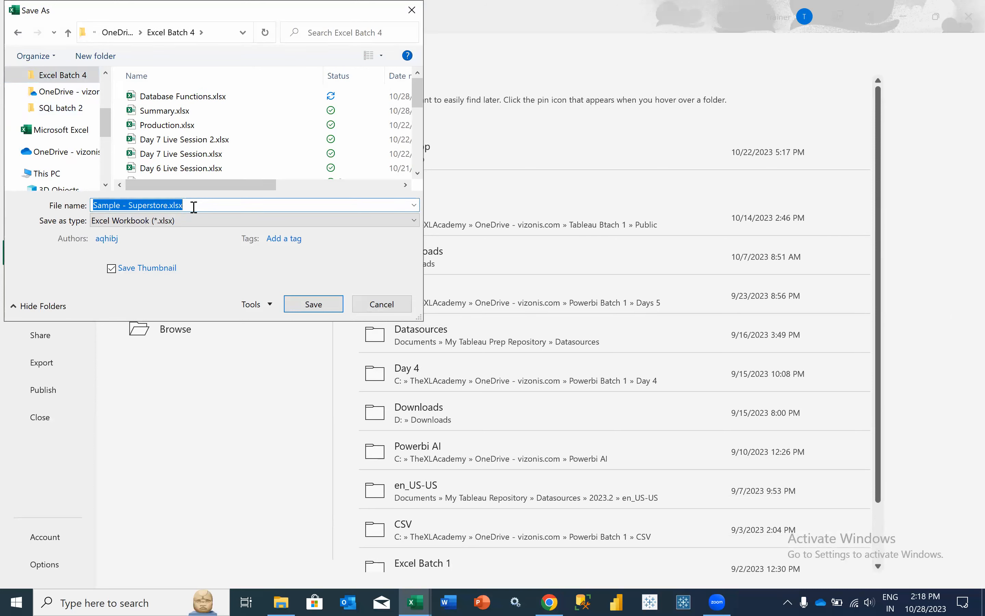
type("Day")
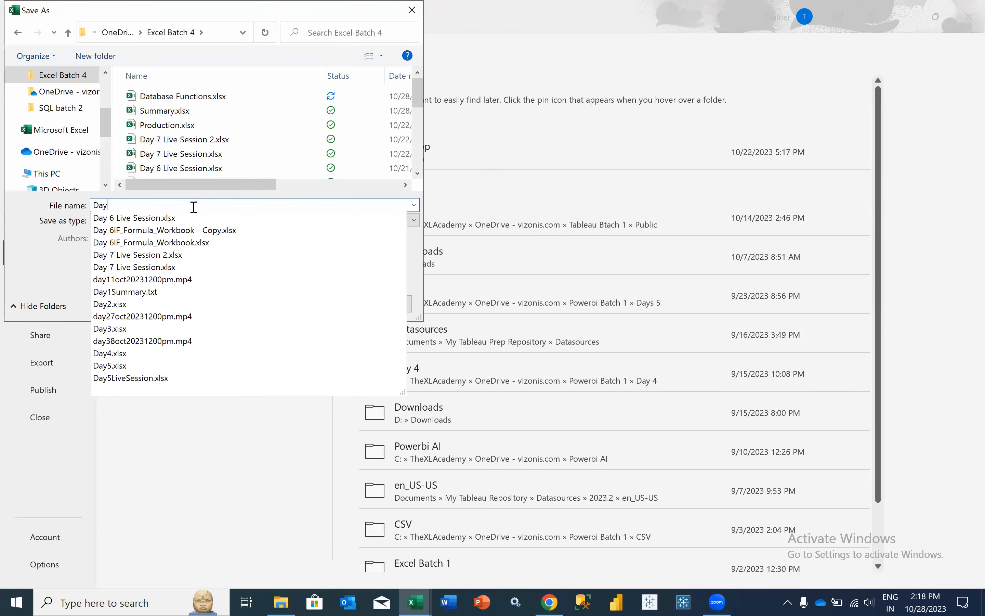
type(" 8 Live Session 1")
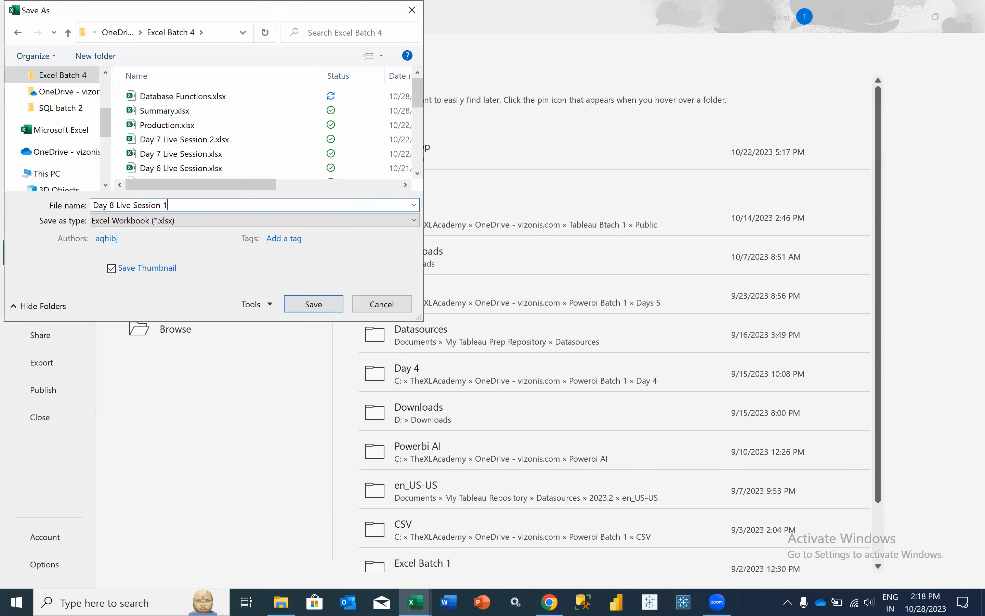
key("Return")
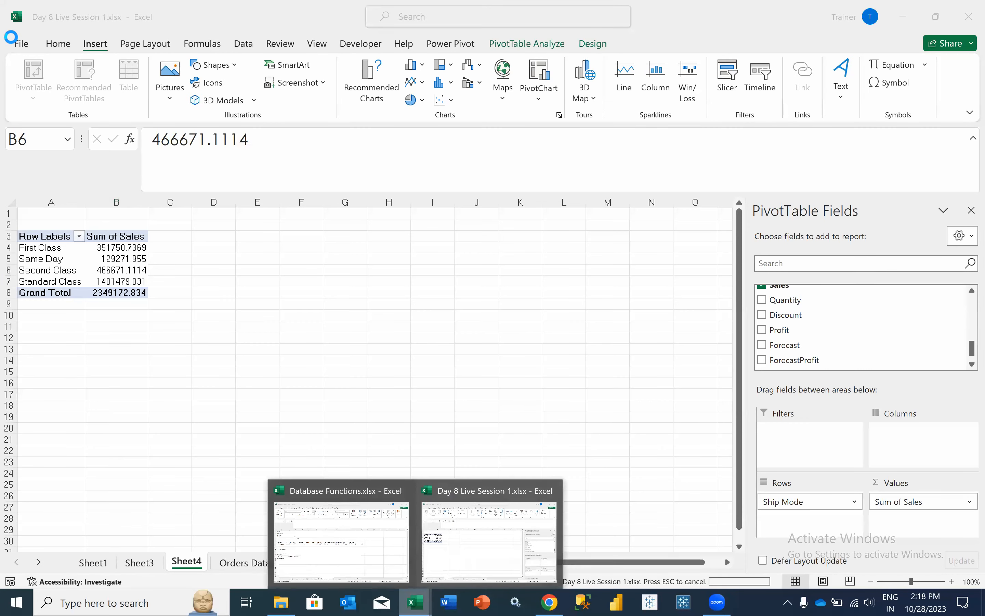
- Switch to the Day 8 Live Session 1.xlsx window and select the Standard Class sales total
left_click(341, 541)
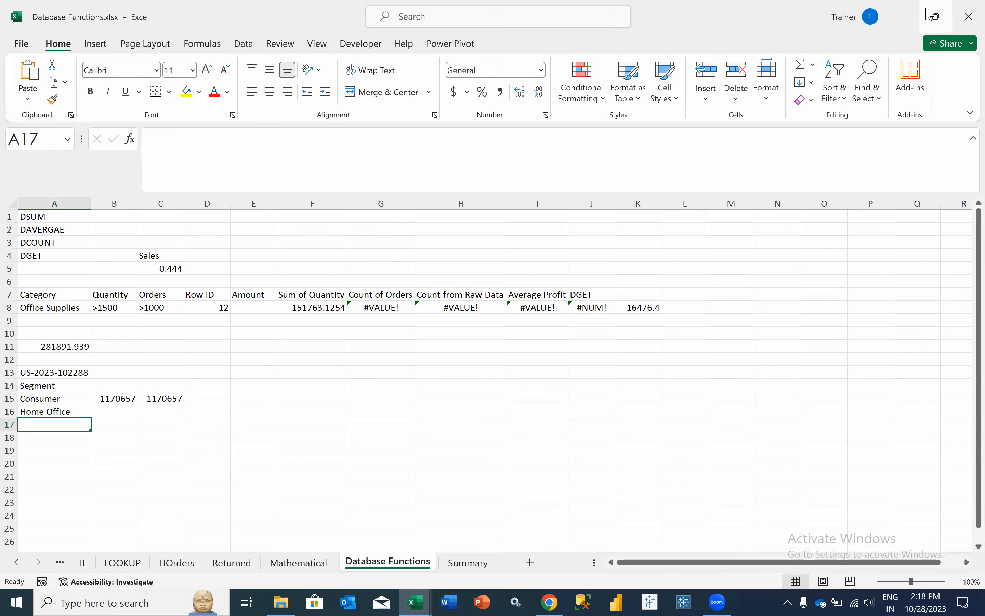
left_click(900, 17)
left_click(129, 281)
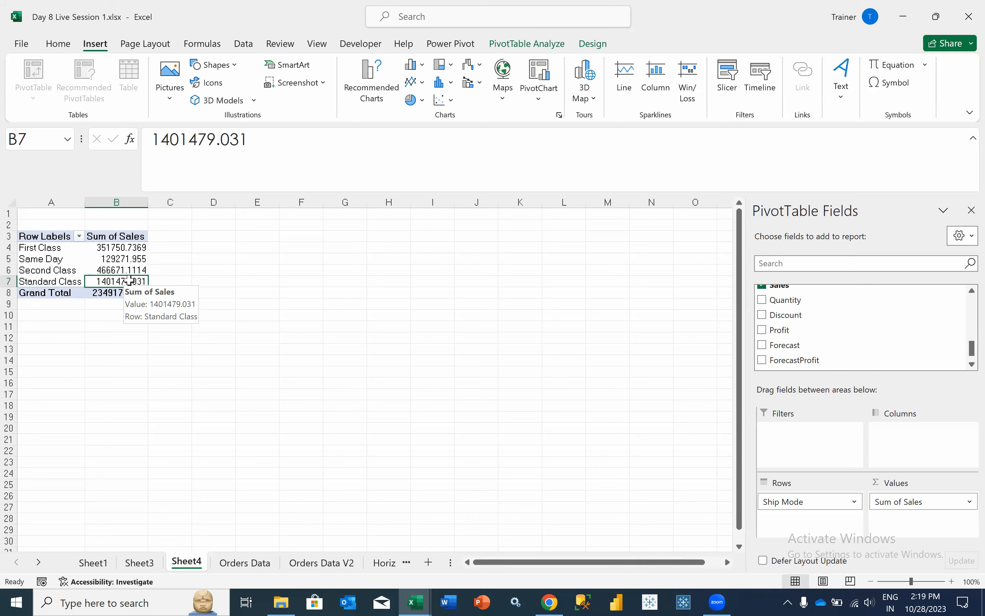
- Switch from the Sheet4 pivot to the Orders Data sheet
left_click(246, 562)
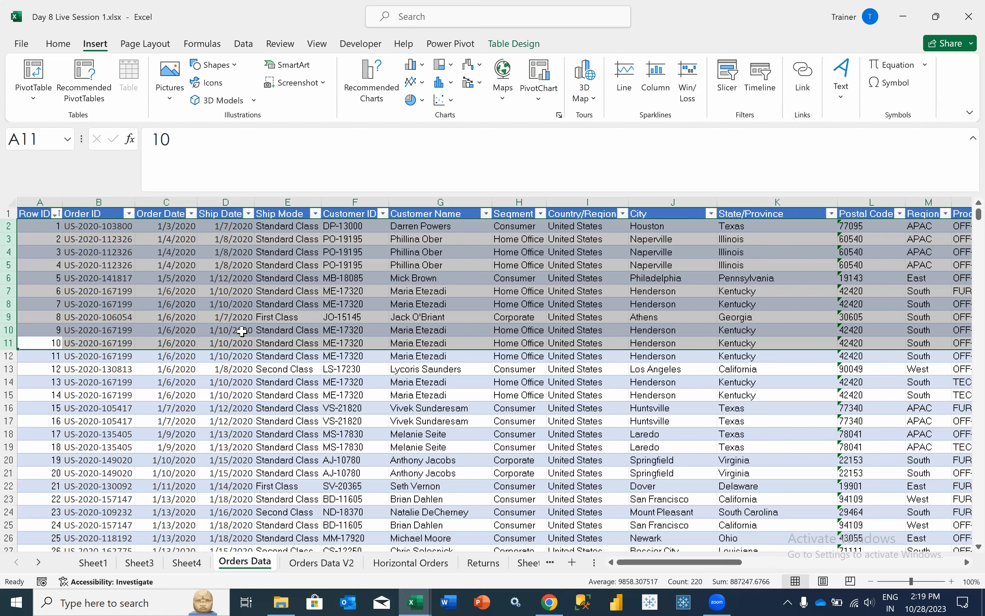
key("Right")
key("Right")
key("Right")
key("Right")
key("Right")
key("Right")
key("Right")
key("Right")
key("Right")
key("Right")
key("Right")
key("Right")
key("Right")
key("Right")
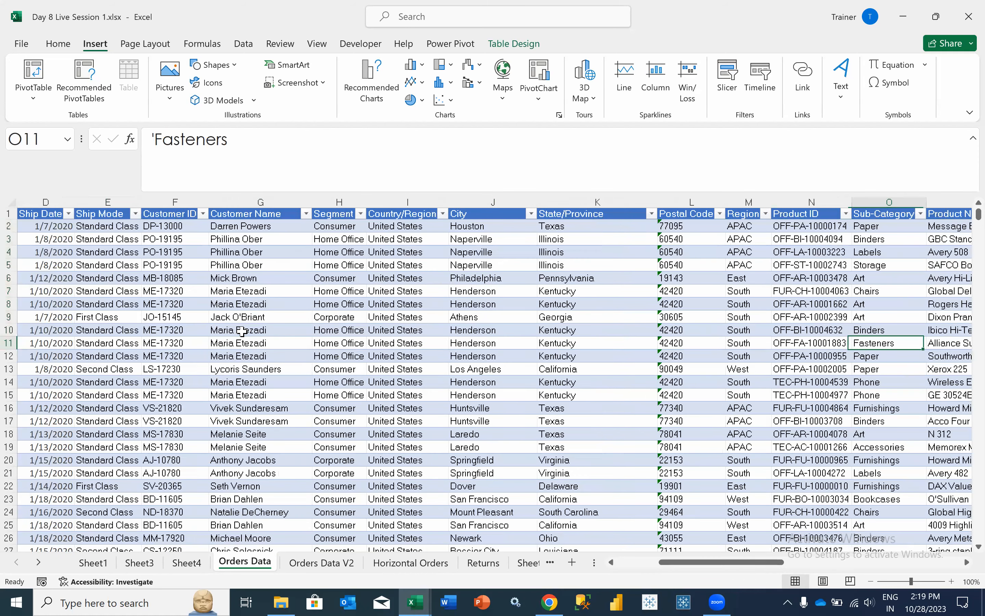
key("Right")
key("Right")
key("Right")
key("Right")
key("Right")
key("Right")
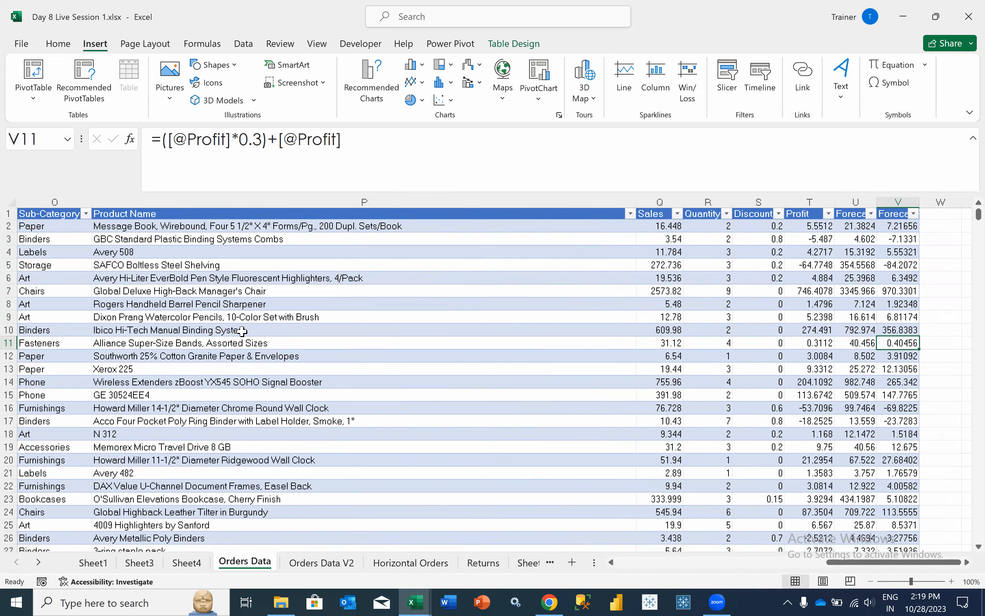
key("Up")
key("Up")
key("Up")
key("Up")
key("Up")
key("Up")
key("Up")
key("Up")
key("Up")
key("Left")
key("Right")
key("Left")
key("Right")
key("Left")
key("Right")
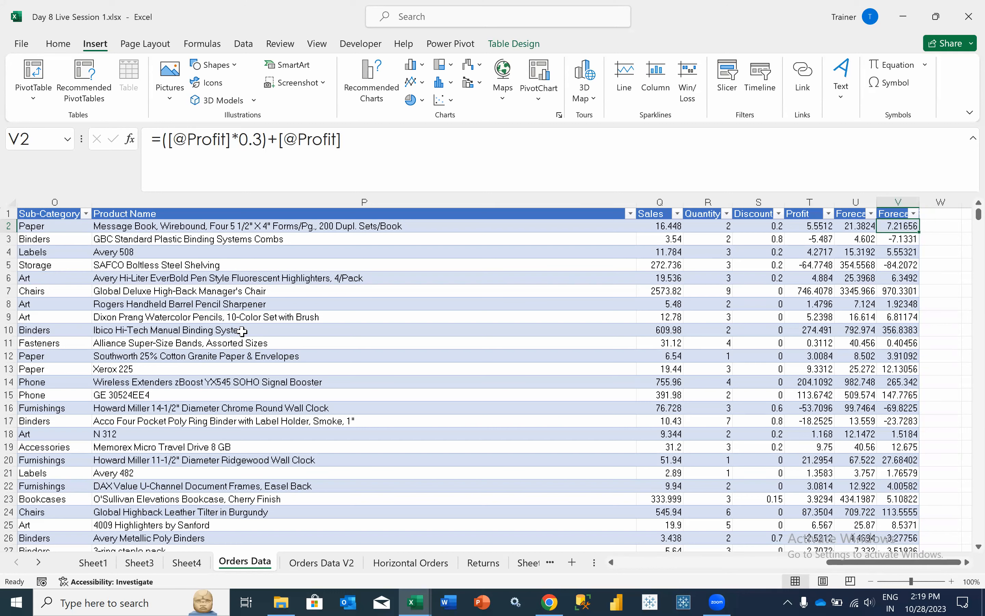
key("Left")
key("Left")
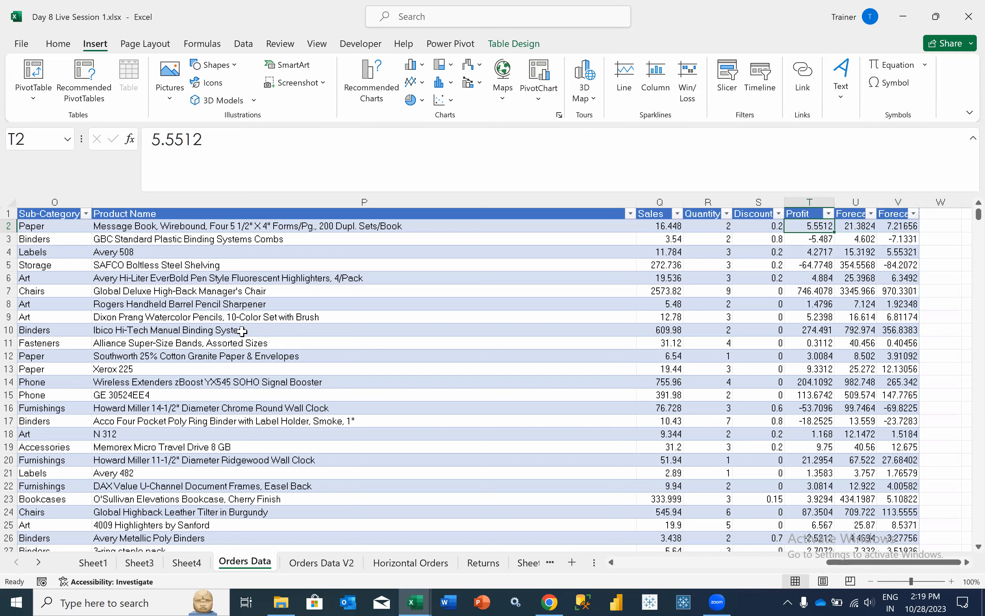
key("Right")
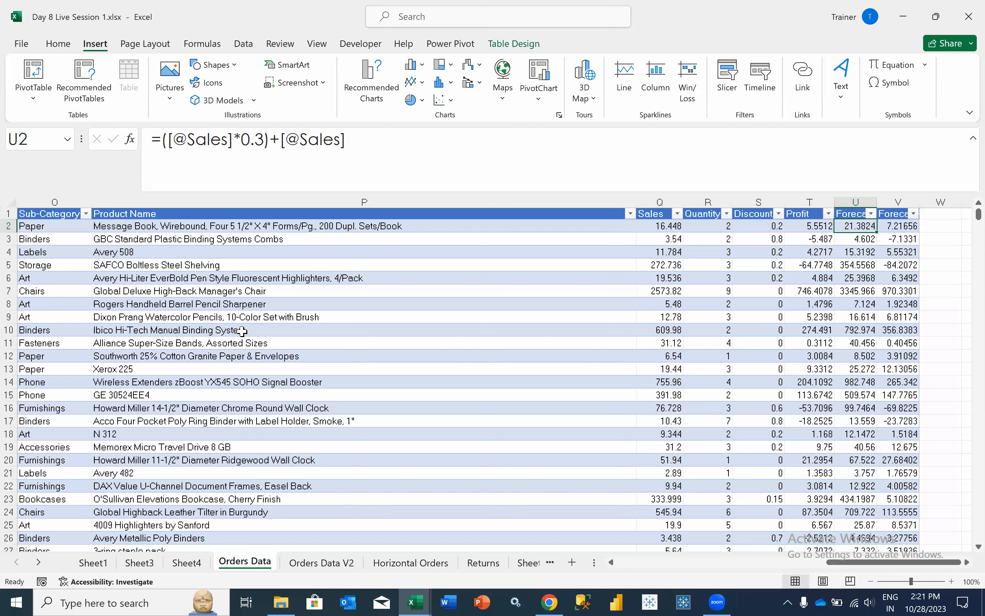
- Rename the Forecast column header to 'Forecast Sales'
key("Right")
key("Up")
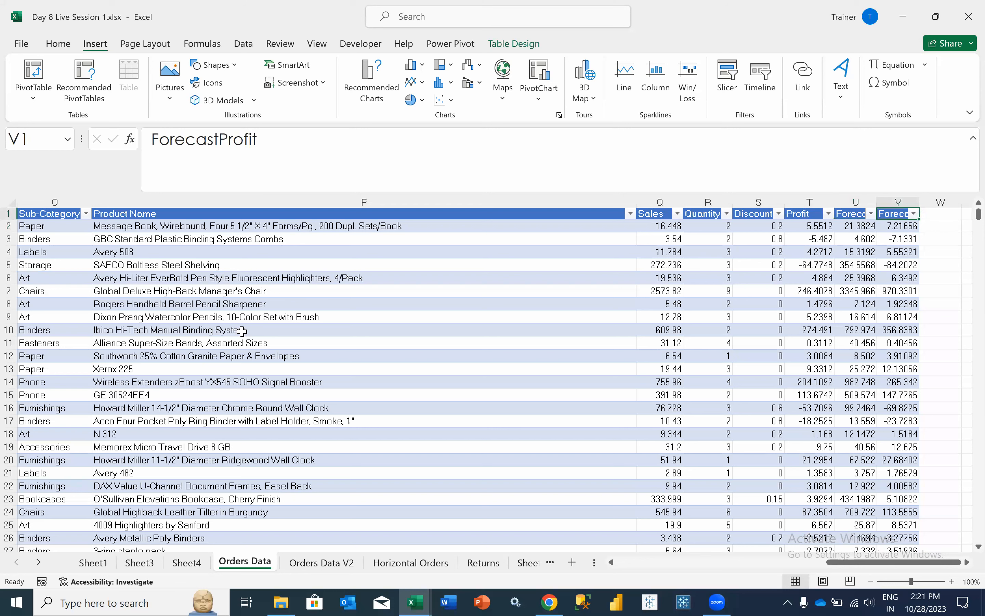
key("Left")
key("Down")
key("Up")
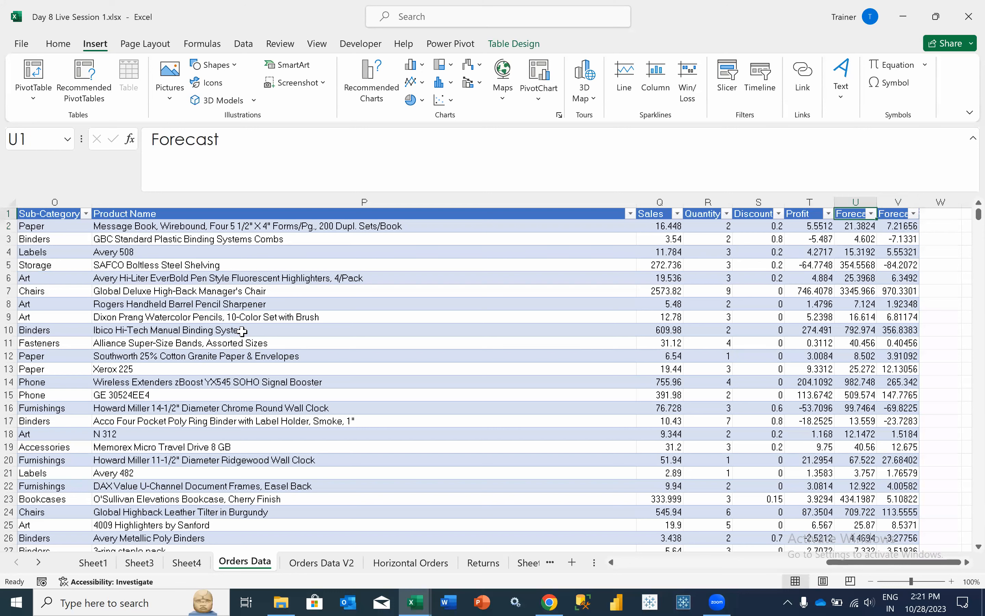
left_click(316, 177)
type("Sales")
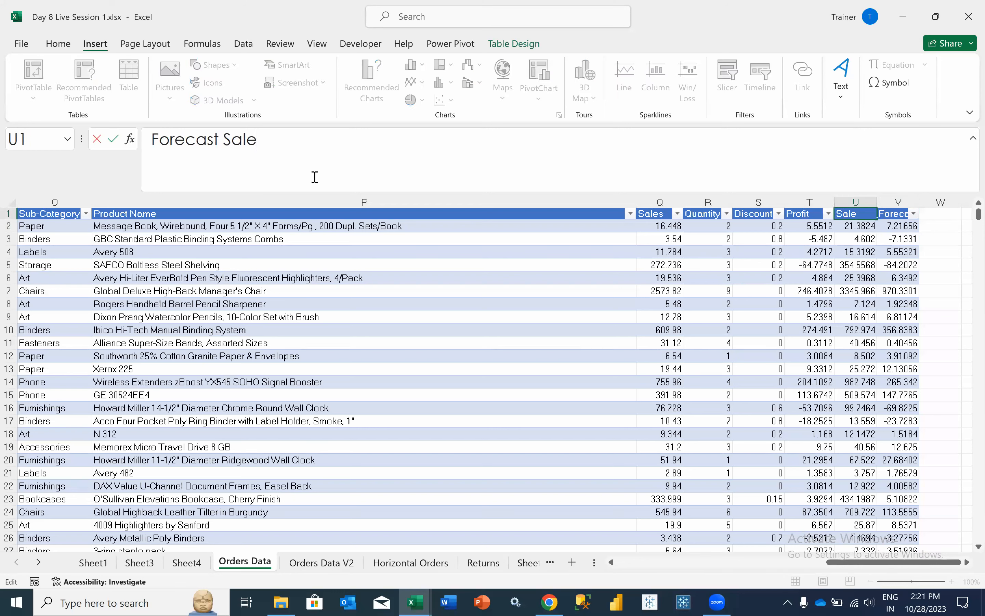
key("Return")
- Autofit the Forecast Sales and ForecastProfit columns, then return to Sheet4 and bring up the course PDF
left_click_drag(859, 201, 880, 199)
double_click(878, 199)
left_click(871, 235)
key("Right")
key("Right")
key("Left")
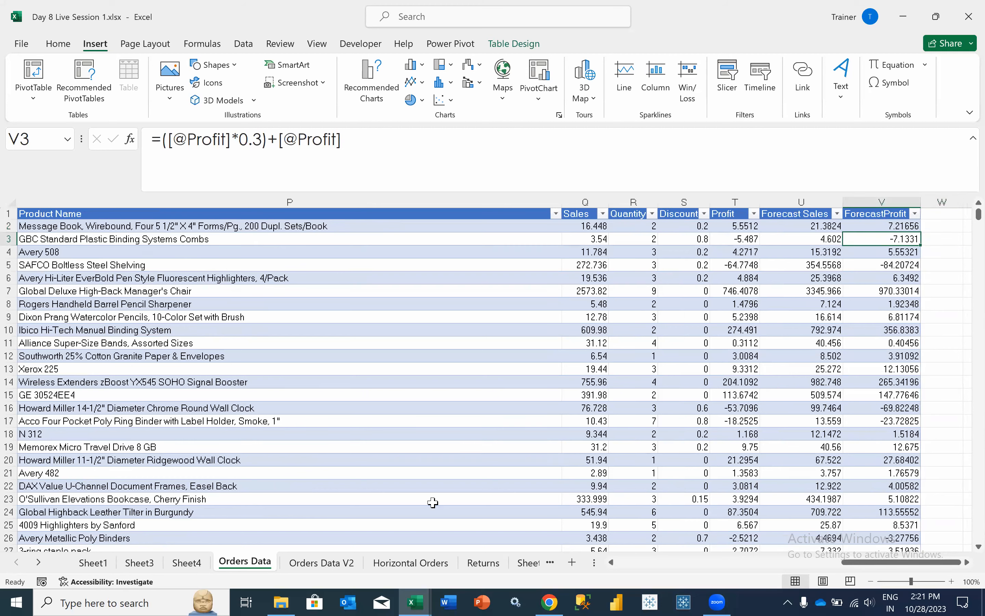
left_click(187, 564)
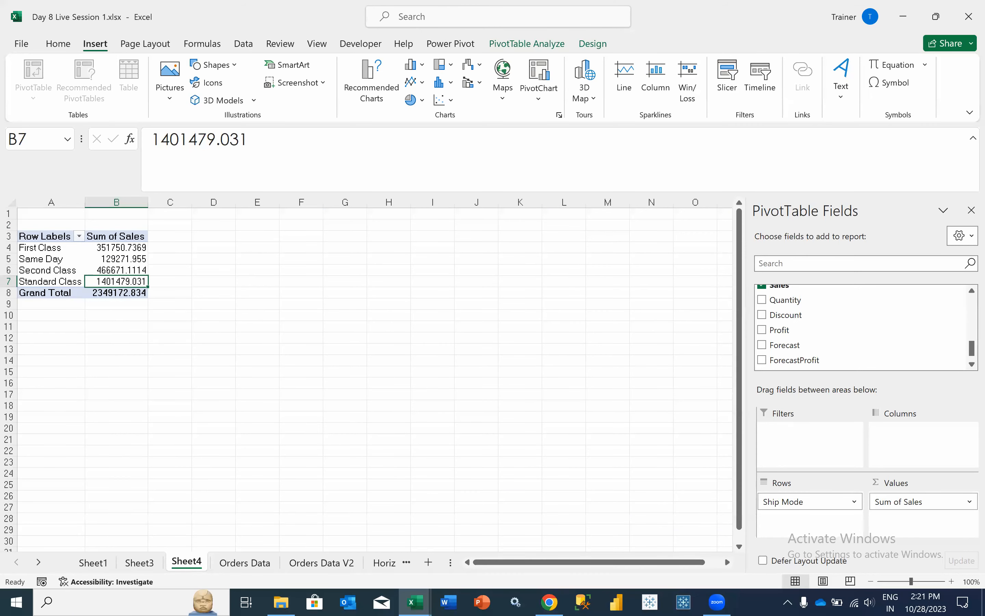
left_click(549, 602)
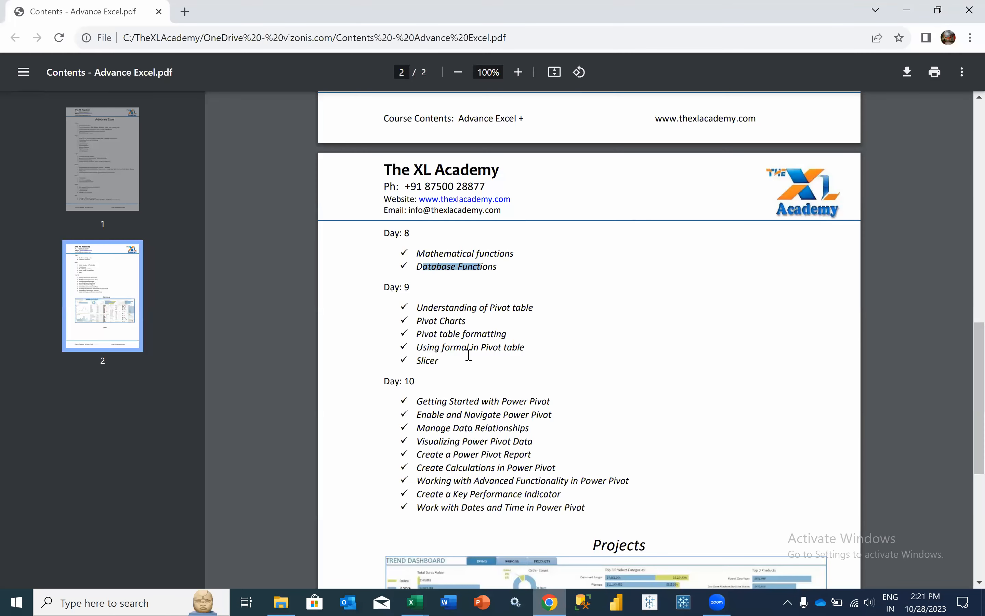
- Highlight 'Mathematical functions' in the course PDF, then switch to the Database Functions workbook in Excel
scroll(469, 352, "up", 2)
left_click_drag(417, 334, 507, 334)
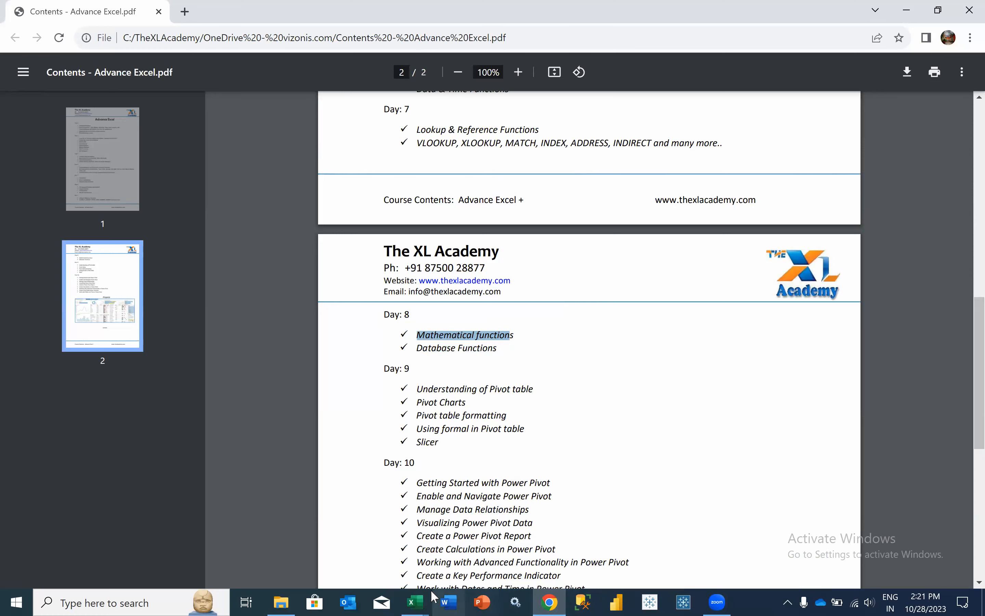
left_click(414, 602)
left_click(358, 532)
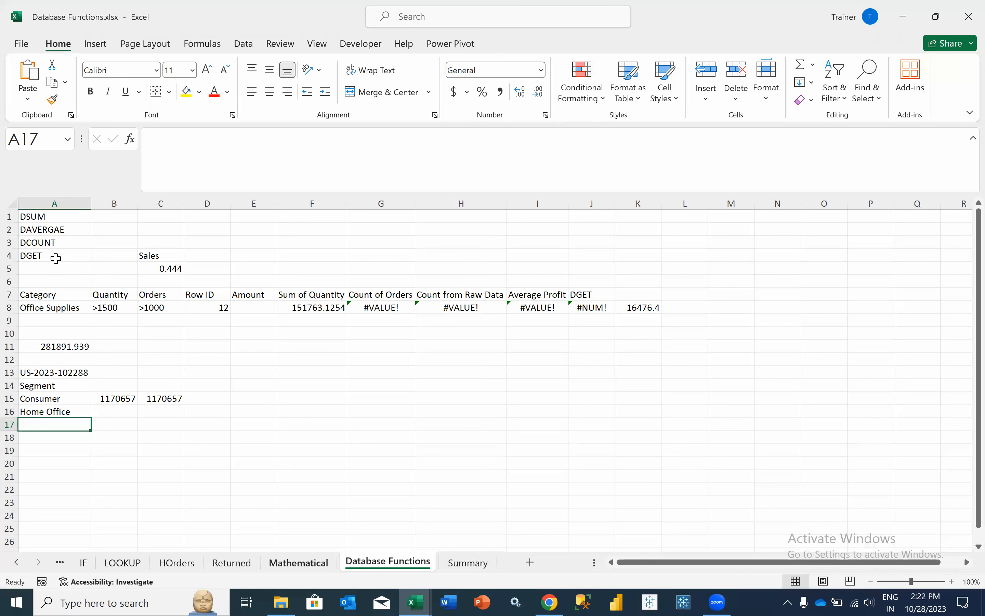
- Review AVERAGEIF, COUNTA and COUNTIF on the Mathematical sheet, then highlight Database Functions in the PDF
left_click(300, 562)
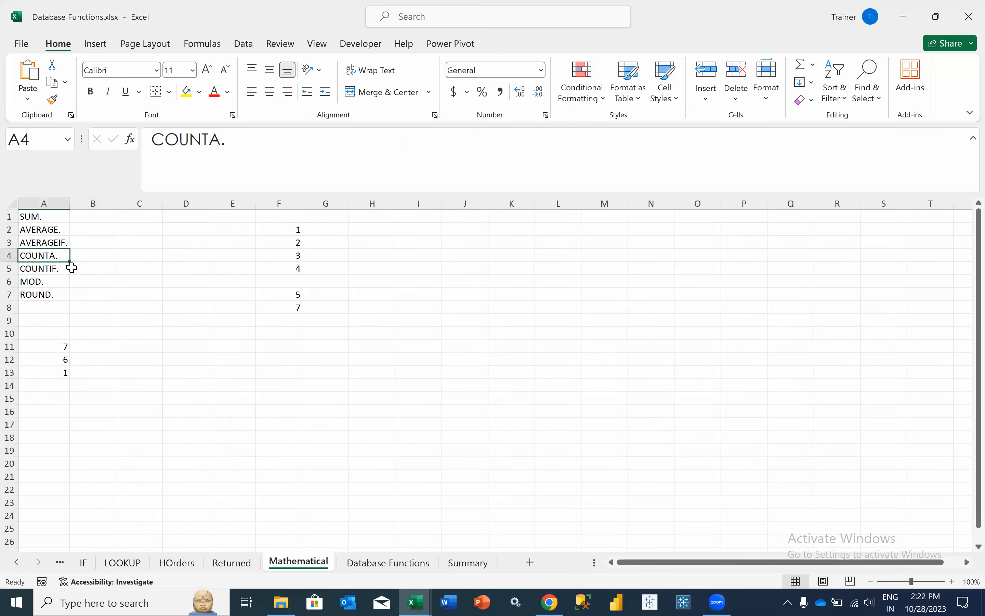
left_click(61, 240)
left_click(60, 255)
left_click(58, 268)
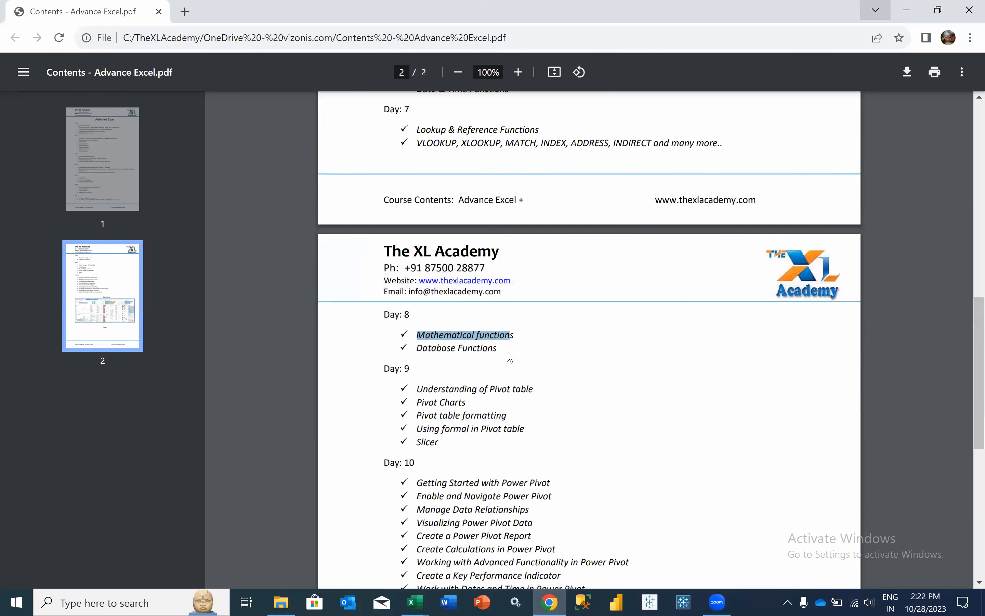
triple_click(507, 356)
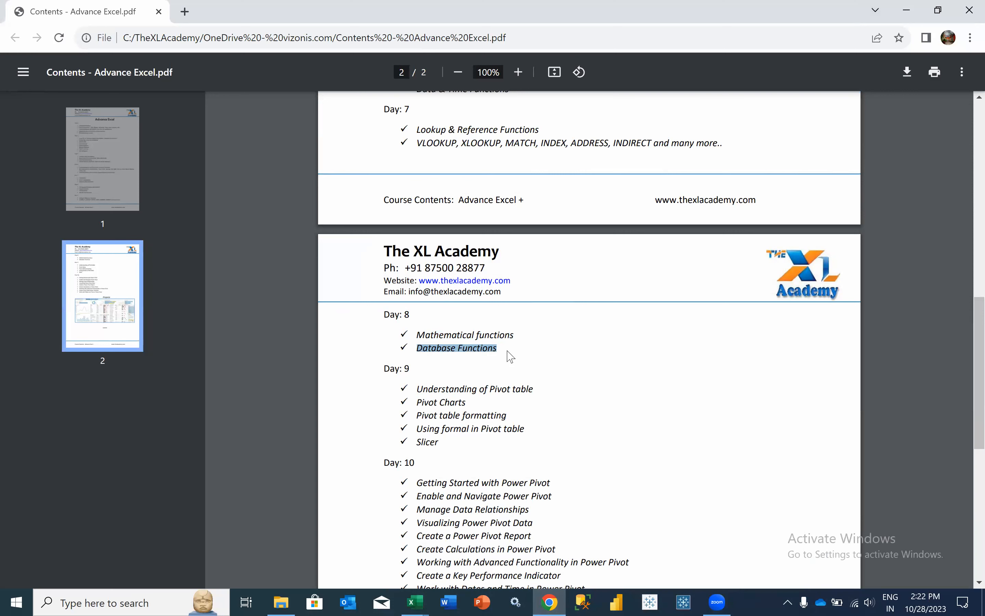
- Highlight the Understanding of Pivot table and Day 9 pivot chart topics, then minimize Chrome
left_click(434, 385)
left_click_drag(490, 383, 514, 378)
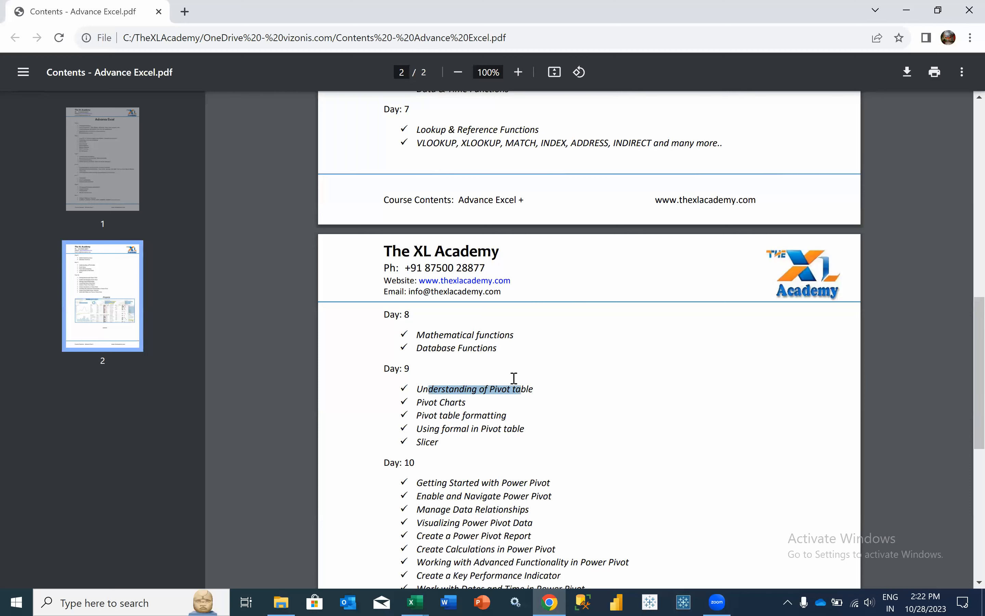
left_click_drag(421, 402, 445, 438)
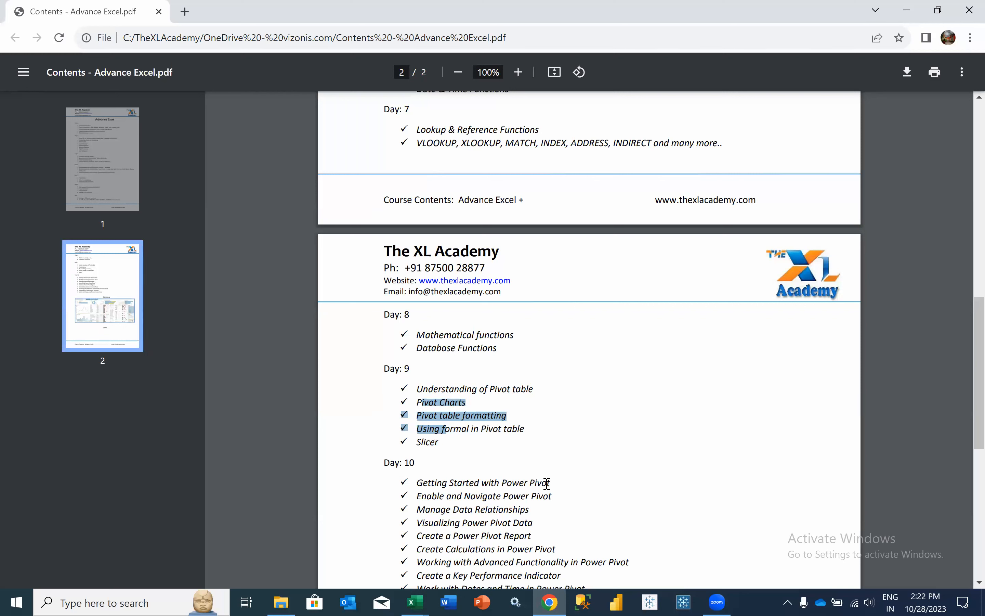
left_click(907, 10)
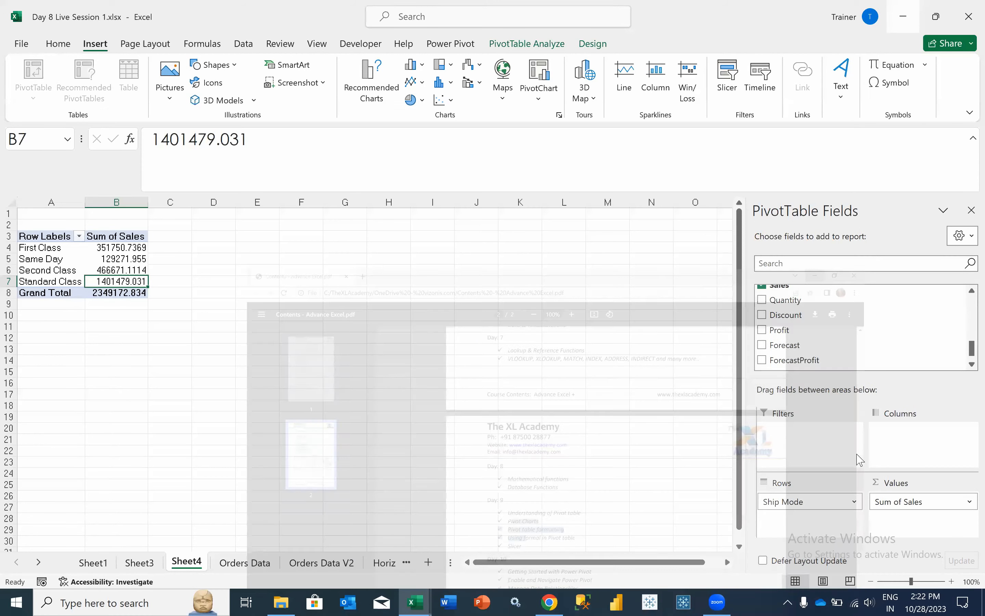